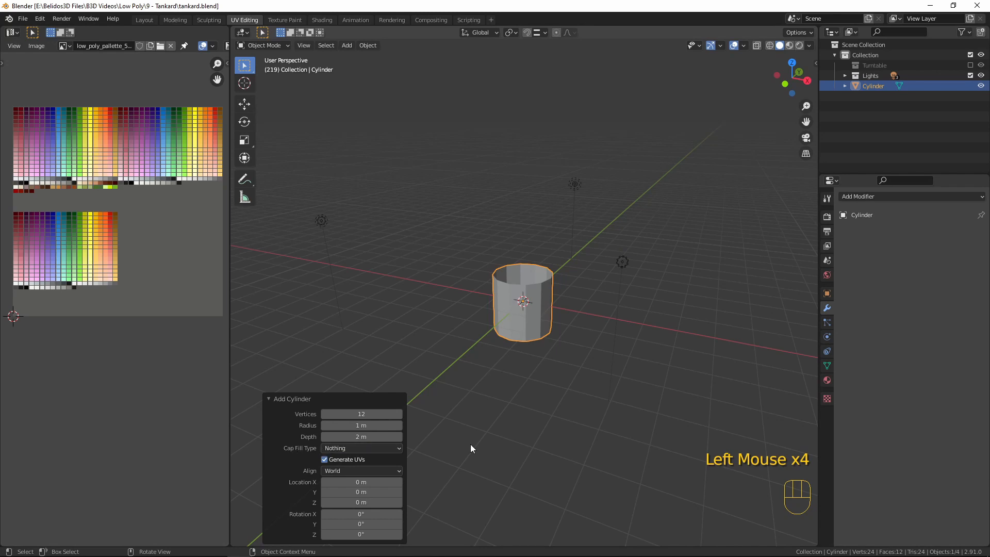
# Step: Stretch the whole cylinder mesh along the Z axis in Edit Mode by a factor of about 1.174
pyautogui.scroll(2, 595, 326)
pyautogui.moveTo(596, 325); pyautogui.dragTo(627, 280, button='middle')
pyautogui.press('KP_1')
pyautogui.scroll(4, 597, 289)
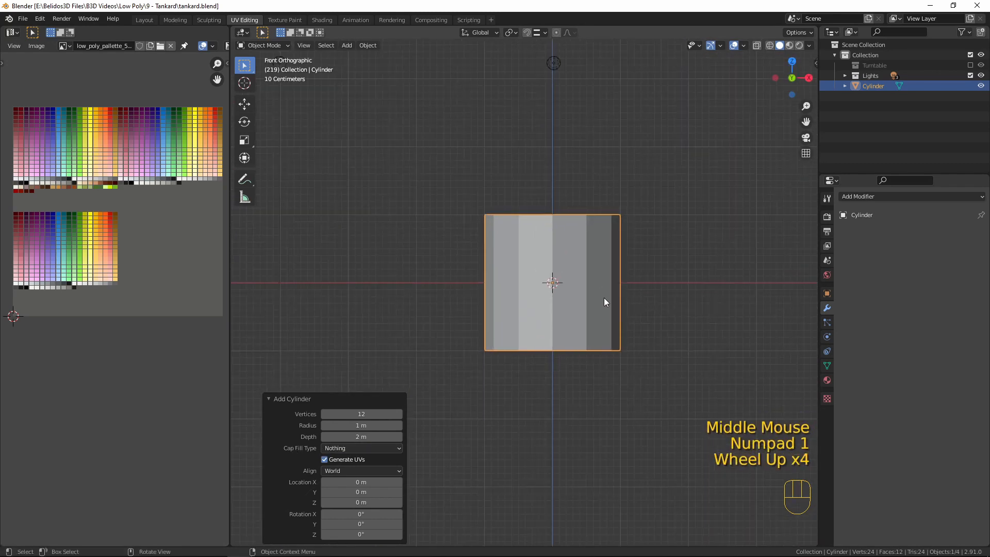
pyautogui.keyDown('shift'); pyautogui.moveTo(762, 294); pyautogui.dragTo(696, 256, button='middle'); pyautogui.keyUp('shift')
pyautogui.press('Tab')
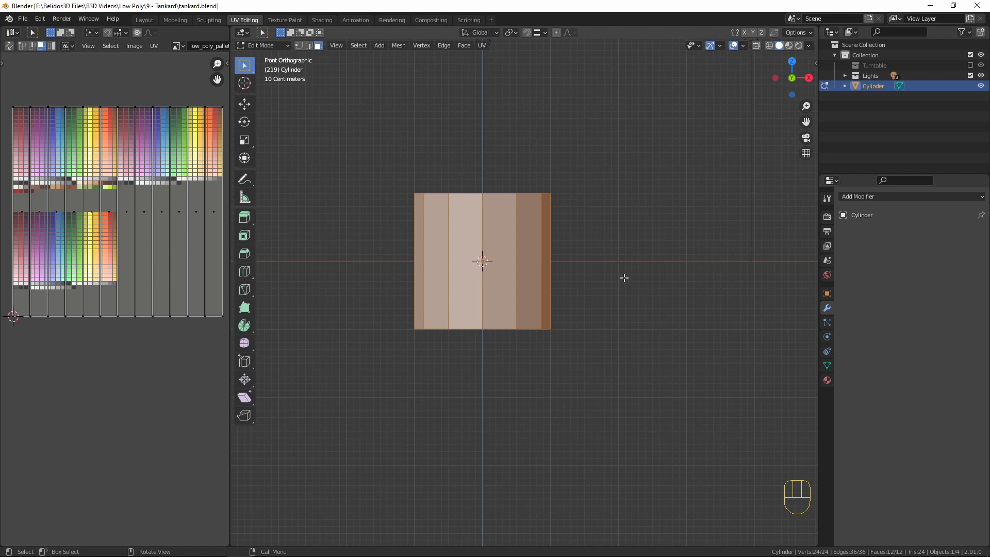
pyautogui.press('s')
pyautogui.press('z')
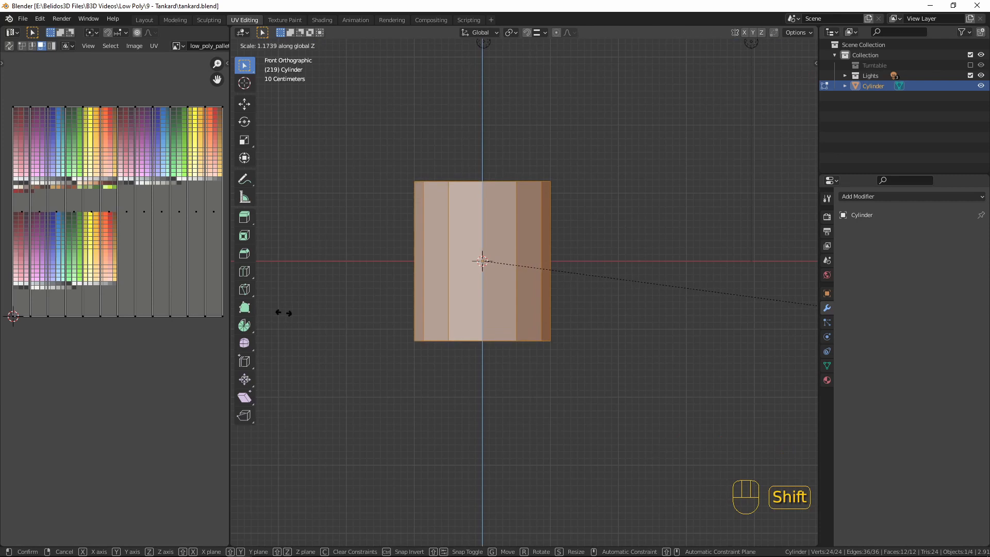
pyautogui.click(320, 302)
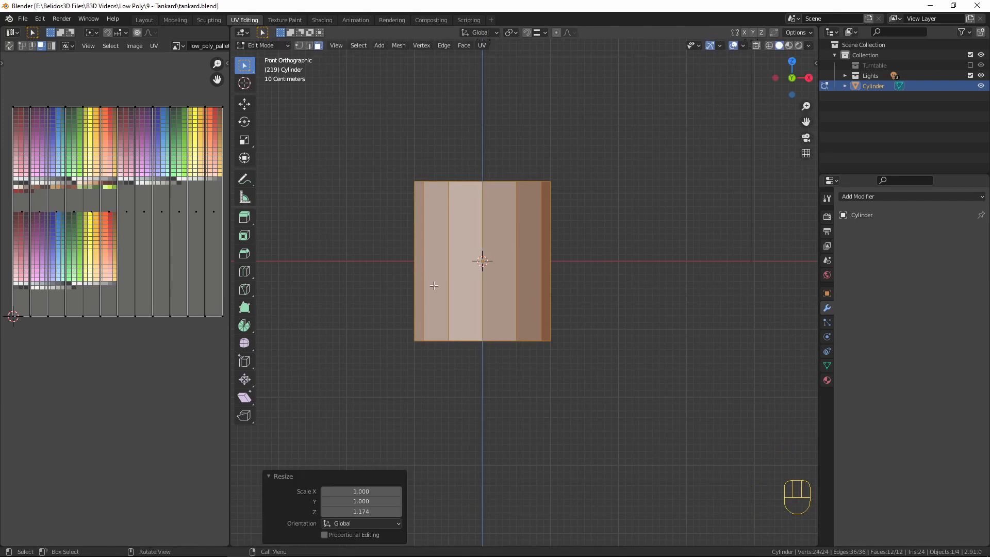
# Step: Scale the cylinder's bottom edge loop outward by a factor of about 1.152 to flare the base
pyautogui.press('2')
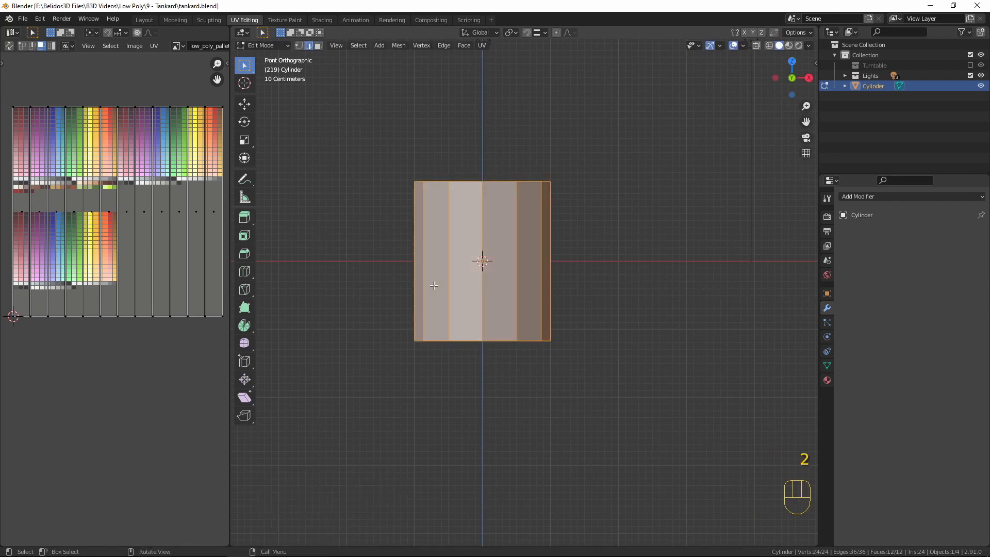
pyautogui.keyDown('alt'); pyautogui.click(512, 342); pyautogui.keyUp('alt')
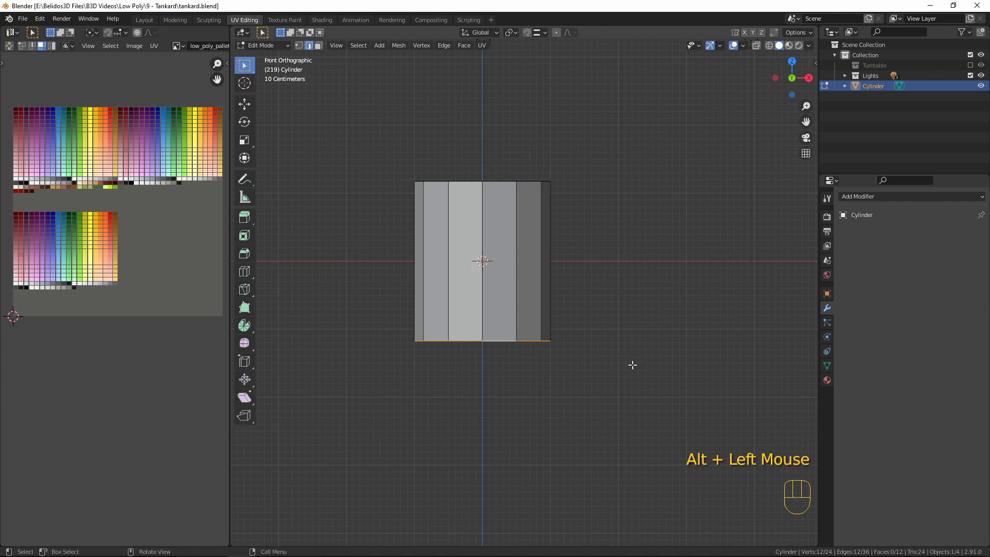
pyautogui.press('s')
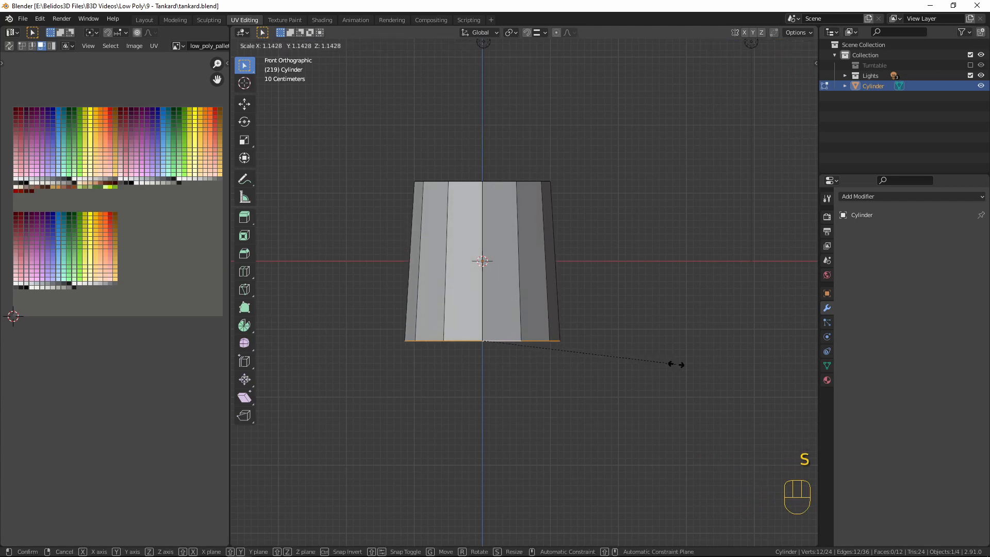
pyautogui.click(676, 365)
# Step: Add two evenly spaced horizontal loop cuts around the cylinder and scale them to about 0.968 in X and Y only
pyautogui.hotkey('ctrl', 'r')
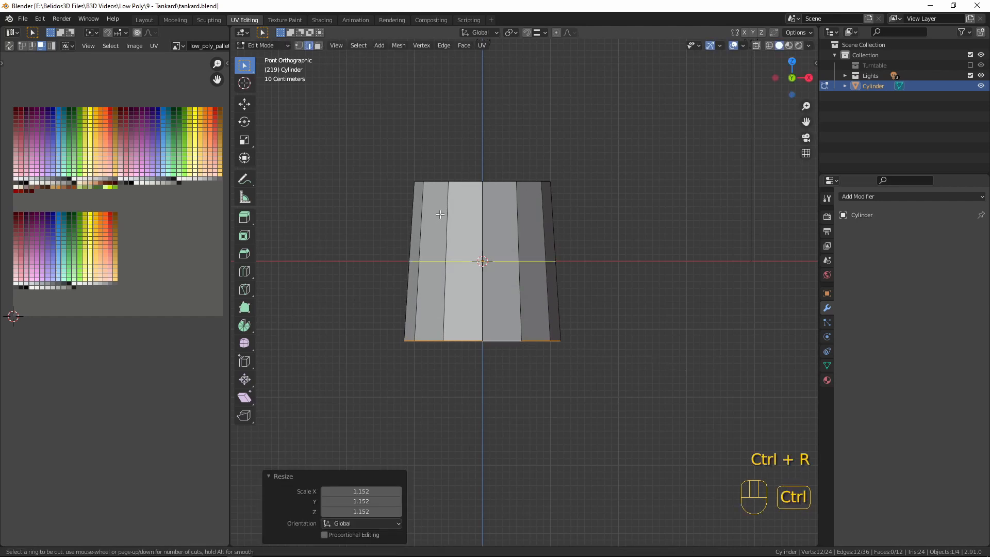
pyautogui.scroll(1, 440, 214)
pyautogui.click(440, 214)
pyautogui.rightClick(437, 211)
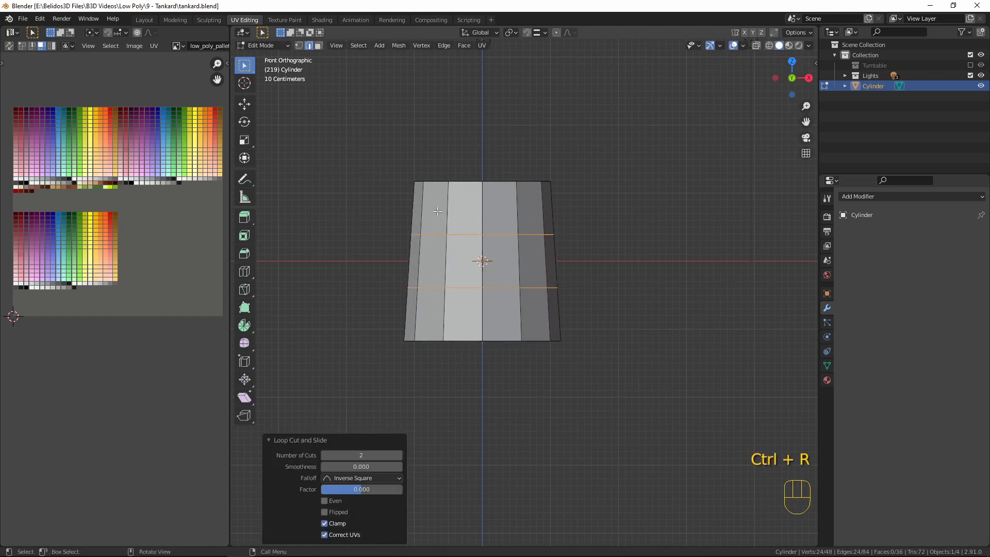
pyautogui.press('s')
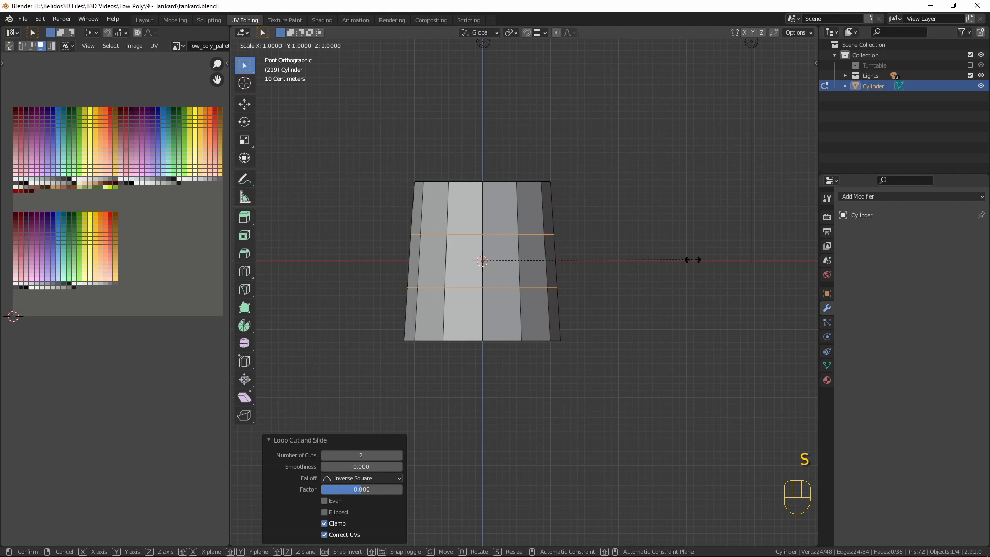
pyautogui.press('shift')
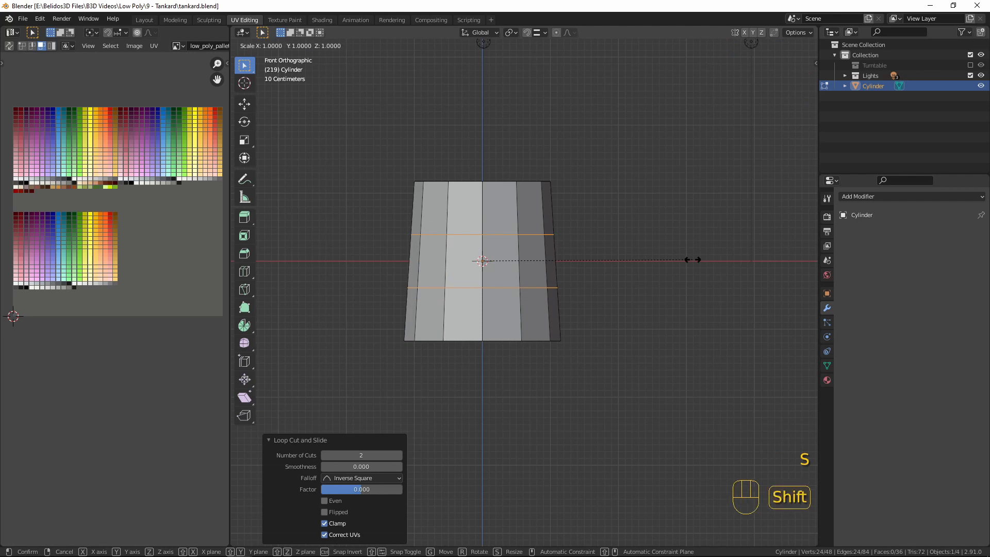
pyautogui.hotkey('shift', 'z')
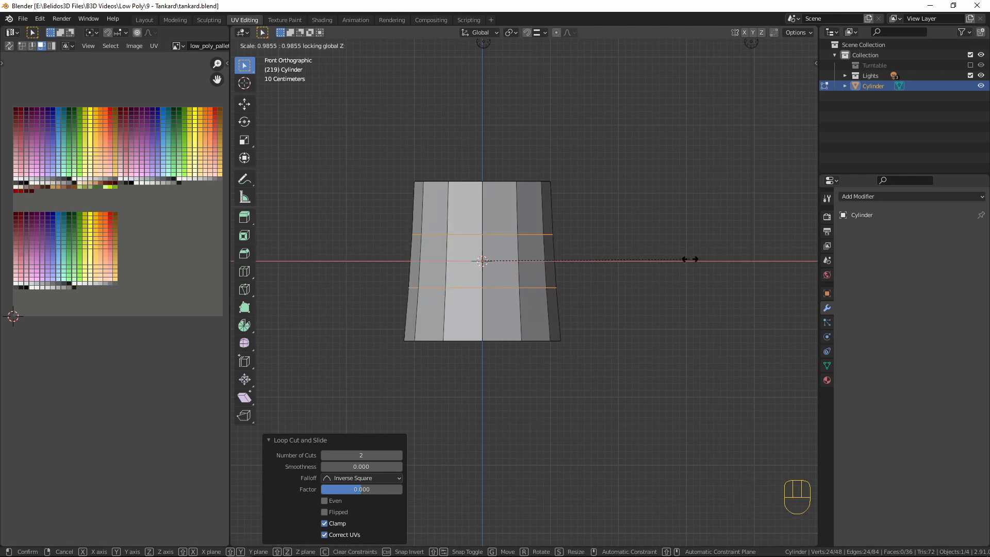
pyautogui.click(686, 259)
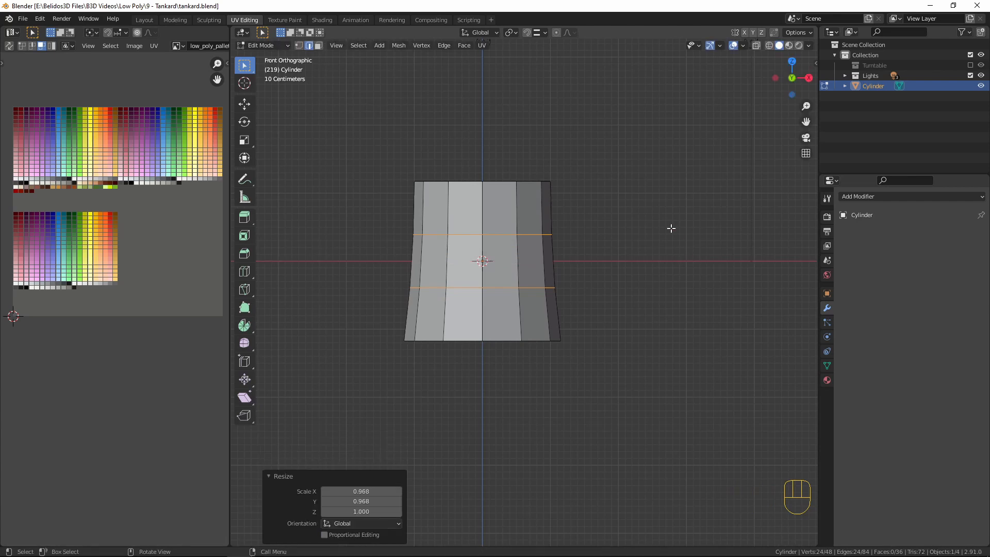
# Step: Clear the selection and examine the tapered cylinder's shape from several angles
pyautogui.moveTo(639, 227); pyautogui.dragTo(466, 204, button='middle')
pyautogui.press('a')
pyautogui.press('a')
pyautogui.press('a')
pyautogui.scroll(3, 647, 292)
pyautogui.scroll(-4, 644, 291)
pyautogui.scroll(-1, 644, 291)
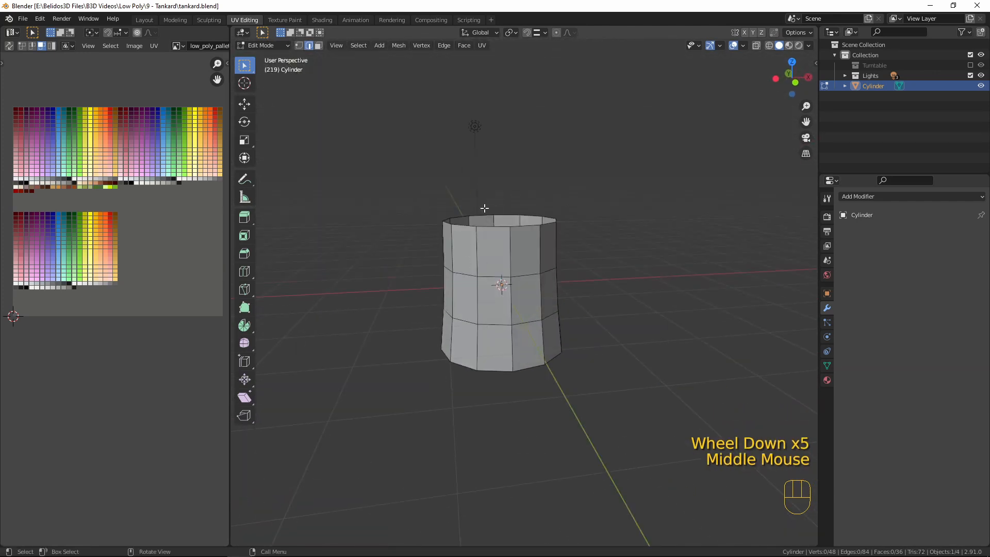
pyautogui.moveTo(568, 269); pyautogui.dragTo(622, 339, button='middle')
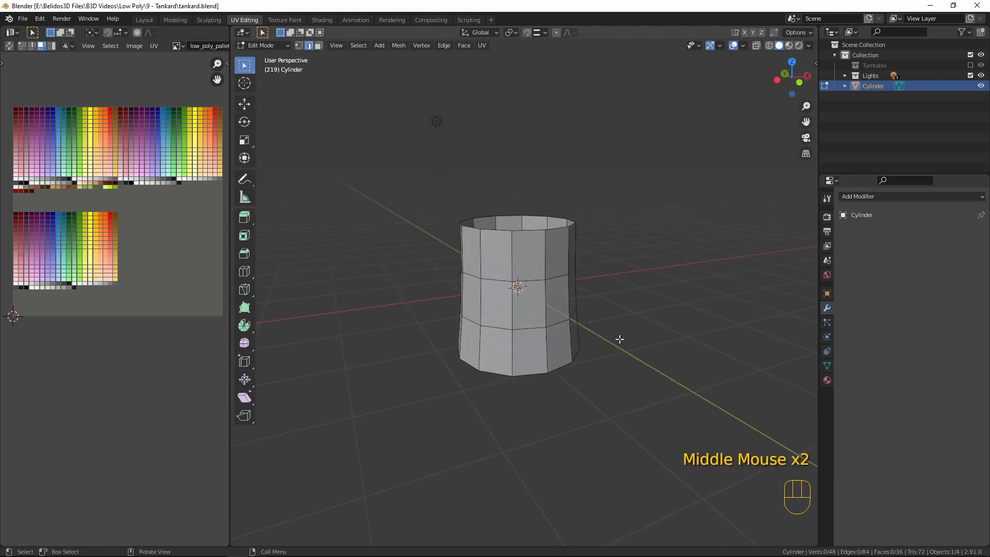
# Step: Select every second vertical column of faces around the cylinder and split them from the neighbouring columns
pyautogui.press('3')
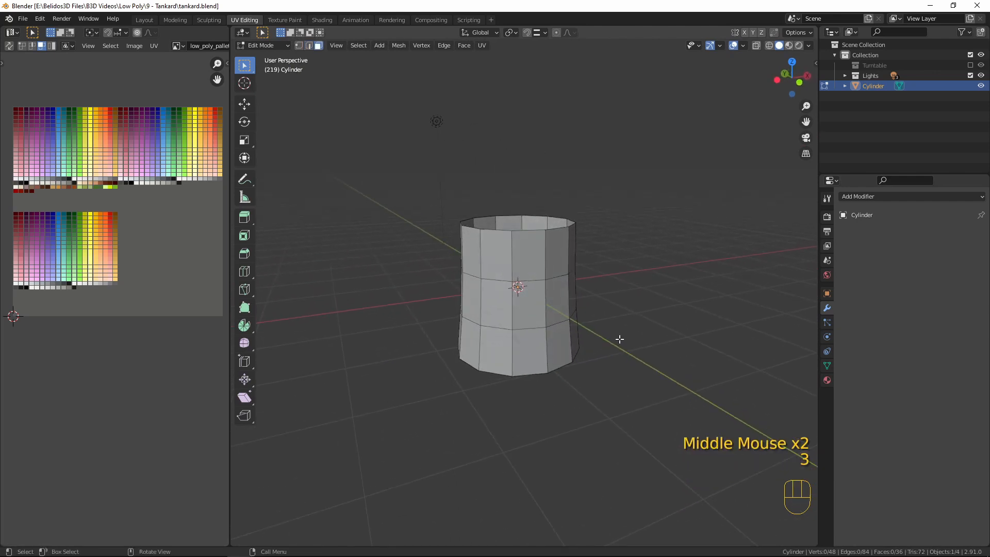
pyautogui.keyDown('alt'); pyautogui.click(523, 276); pyautogui.keyUp('alt')
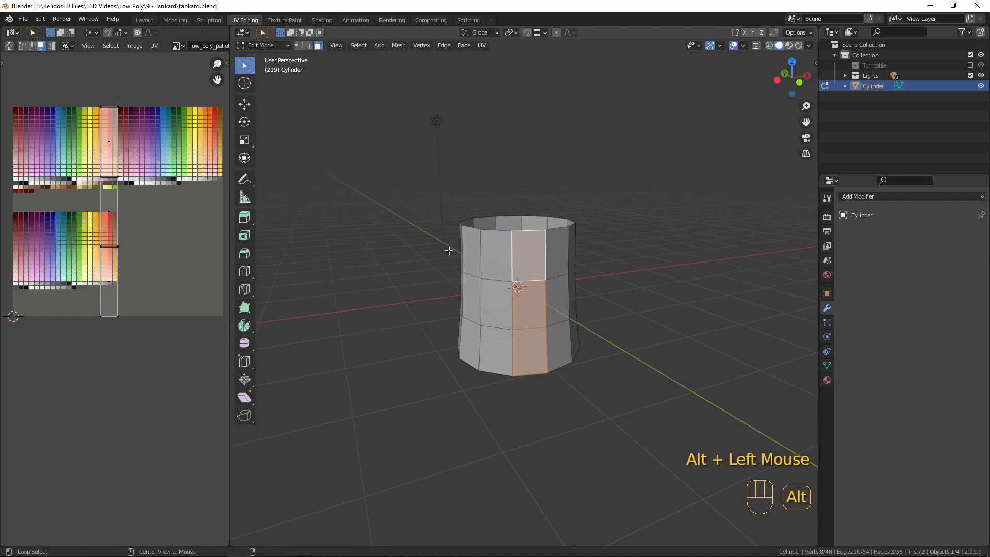
pyautogui.keyDown('alt'); pyautogui.keyDown('shift'); pyautogui.click(464, 271); pyautogui.keyUp('shift'); pyautogui.keyUp('alt')
pyautogui.moveTo(465, 272); pyautogui.dragTo(482, 329, button='middle')
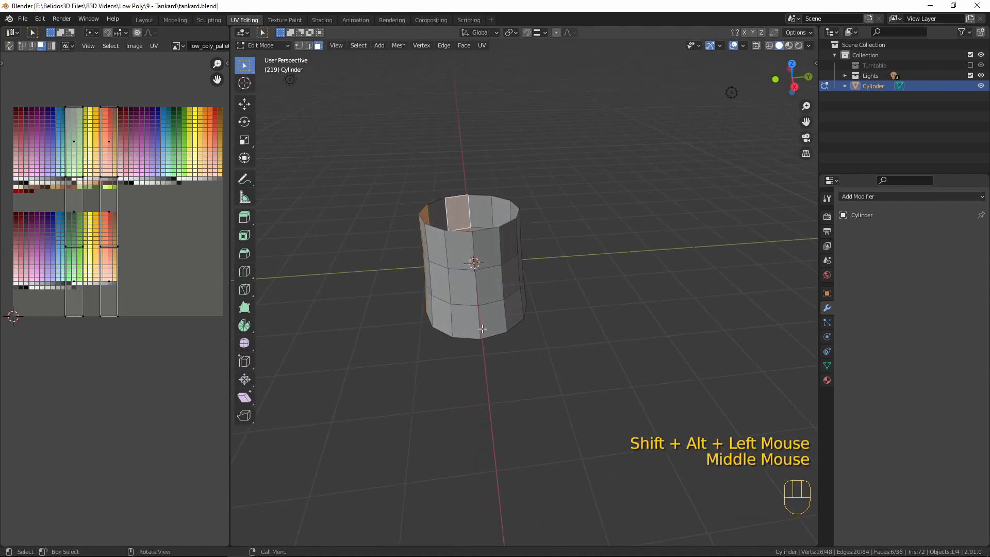
pyautogui.keyDown('alt'); pyautogui.keyDown('shift'); pyautogui.click(463, 277); pyautogui.keyUp('shift'); pyautogui.keyUp('alt')
pyautogui.keyDown('alt'); pyautogui.keyDown('shift'); pyautogui.click(512, 258); pyautogui.keyUp('shift'); pyautogui.keyUp('alt')
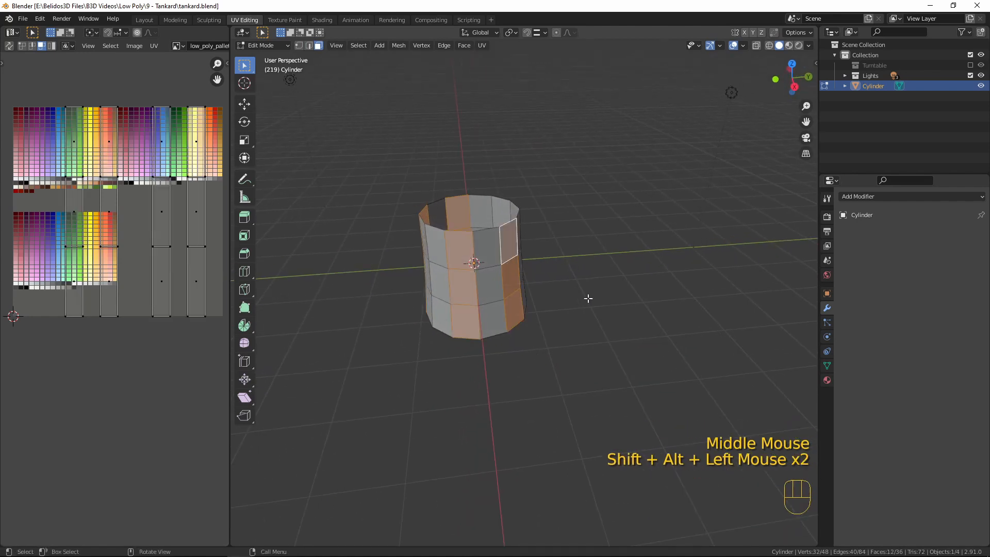
pyautogui.moveTo(588, 296); pyautogui.dragTo(492, 309, button='middle')
pyautogui.keyDown('alt'); pyautogui.keyDown('shift'); pyautogui.click(568, 257); pyautogui.keyUp('shift'); pyautogui.keyUp('alt')
pyautogui.keyDown('alt'); pyautogui.keyDown('shift'); pyautogui.click(494, 309); pyautogui.keyUp('shift'); pyautogui.keyUp('alt')
pyautogui.keyDown('alt'); pyautogui.keyDown('shift'); pyautogui.click(505, 313); pyautogui.keyUp('shift'); pyautogui.keyUp('alt')
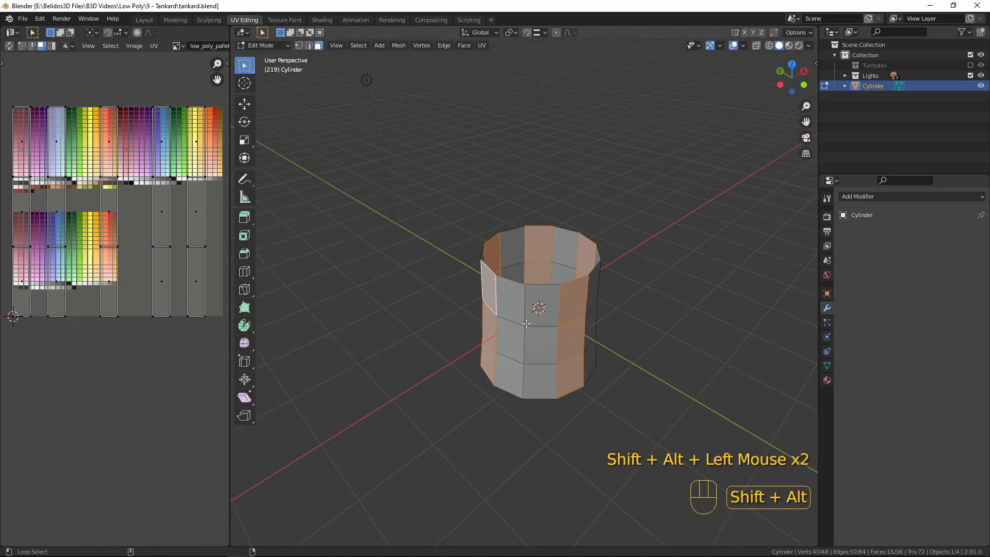
pyautogui.keyDown('alt'); pyautogui.keyDown('shift'); pyautogui.click(529, 324); pyautogui.keyUp('shift'); pyautogui.keyUp('alt')
pyautogui.keyDown('alt'); pyautogui.keyDown('shift'); pyautogui.click(574, 325); pyautogui.keyUp('shift'); pyautogui.keyUp('alt')
pyautogui.moveTo(573, 325); pyautogui.dragTo(532, 323, button='middle')
pyautogui.keyDown('alt'); pyautogui.keyDown('shift'); pyautogui.click(594, 338); pyautogui.keyUp('shift'); pyautogui.keyUp('alt')
pyautogui.press('y')
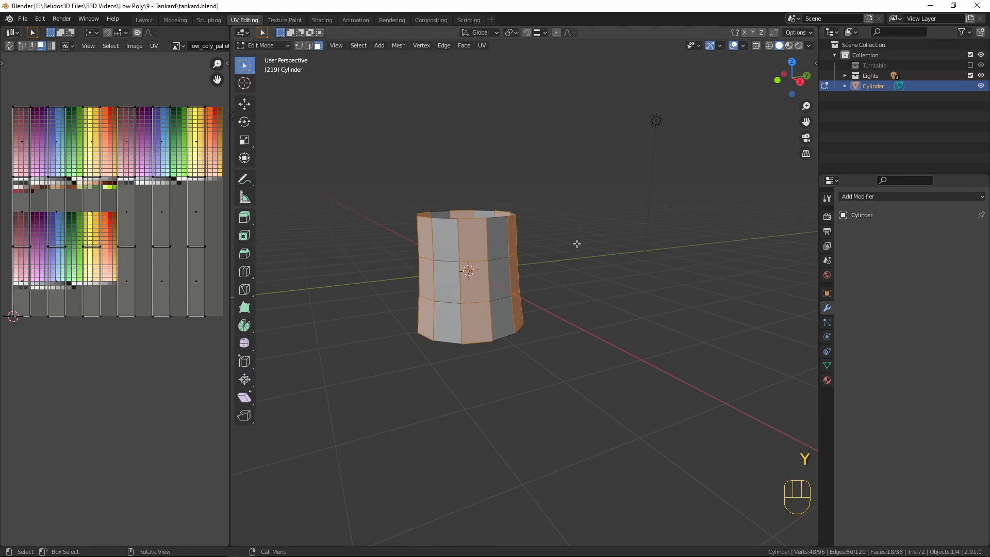
# Step: Try moving the selected face columns away from the body to check that they are detached
pyautogui.press('g')
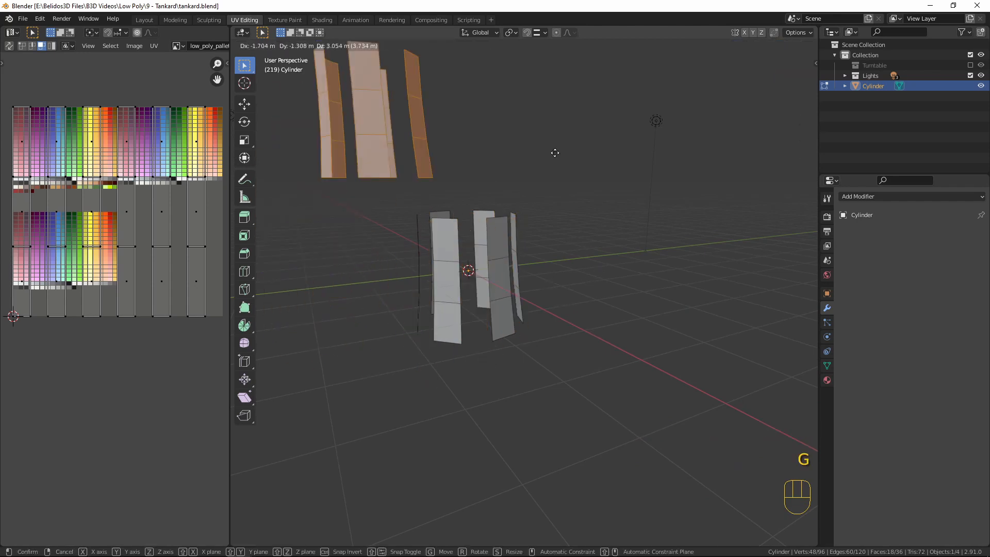
pyautogui.rightClick(578, 168)
pyautogui.moveTo(539, 243); pyautogui.dragTo(411, 301, button='middle')
pyautogui.scroll(2, 539, 276)
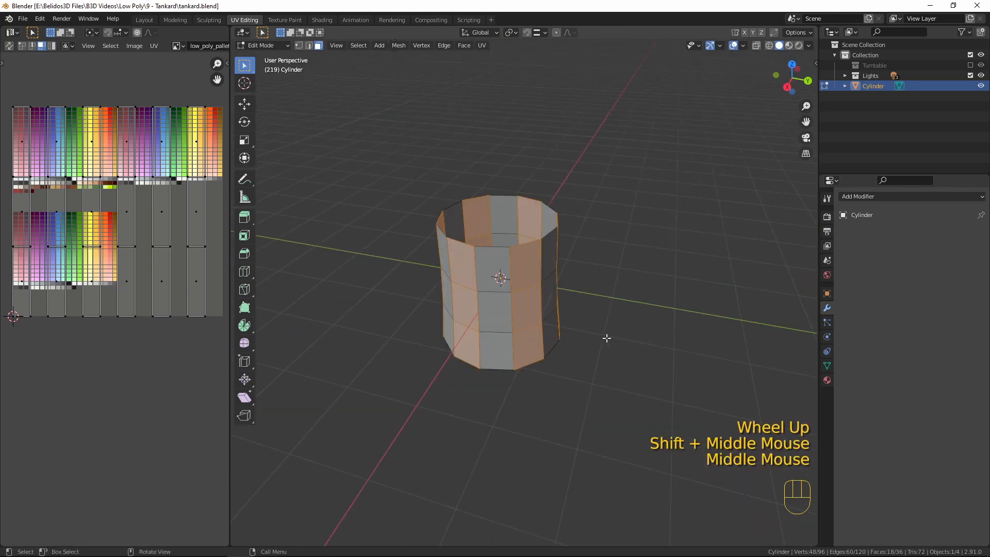
# Step: Add a Solidify modifier to the cylinder and inspect its rim
pyautogui.click(845, 197)
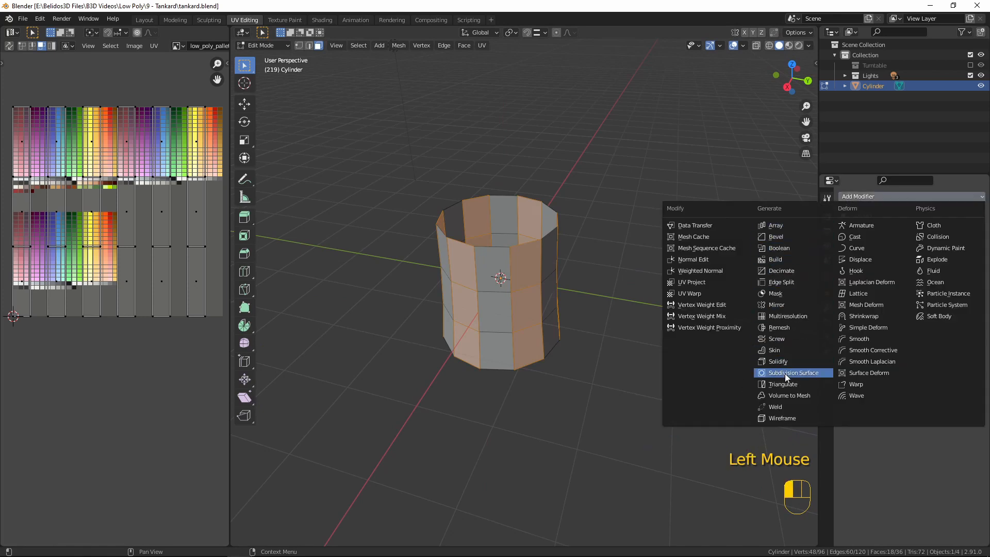
pyautogui.click(779, 361)
pyautogui.scroll(2, 613, 349)
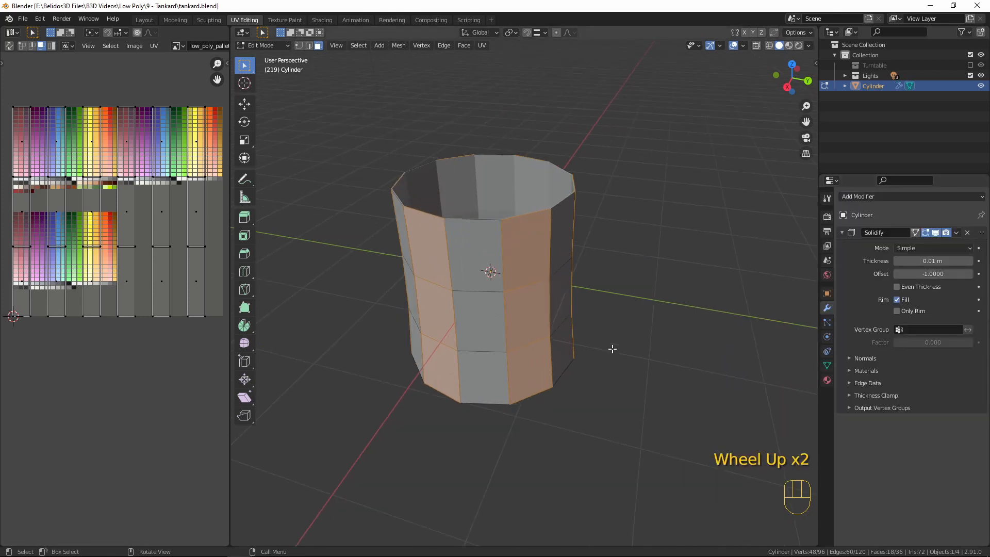
pyautogui.moveTo(612, 348); pyautogui.dragTo(625, 358, button='middle')
pyautogui.moveTo(647, 292); pyautogui.dragTo(698, 311, button='middle')
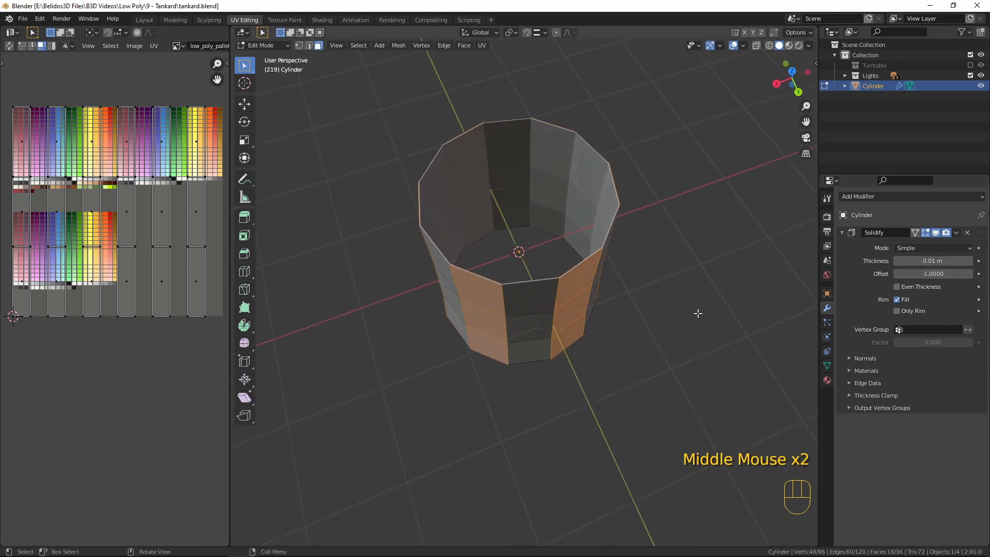
# Step: Set the Solidify thickness to -0.14 m so the planks thicken outward
pyautogui.click(970, 262)
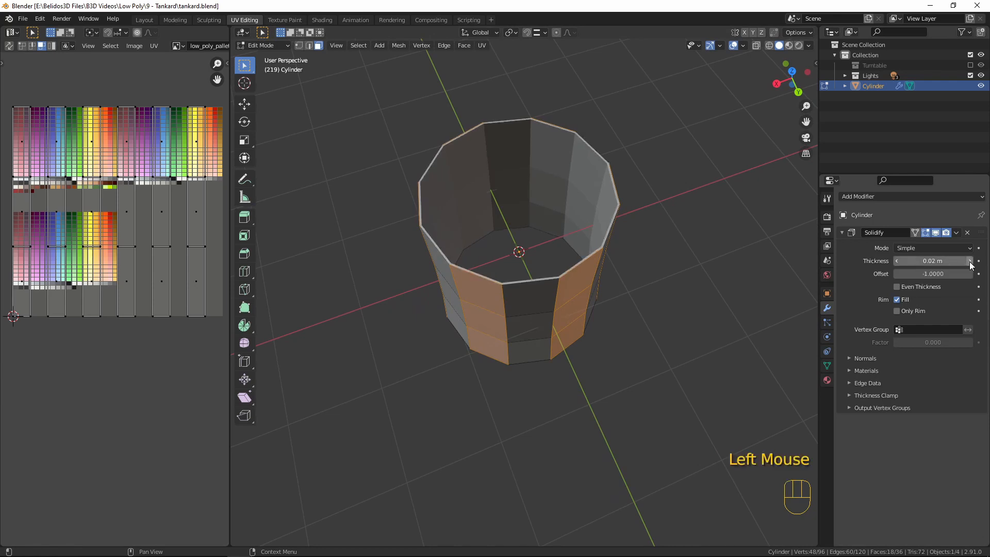
pyautogui.click(896, 261)
pyautogui.click(895, 261)
pyautogui.click(896, 260)
pyautogui.doubleClick(896, 261)
pyautogui.doubleClick(896, 261)
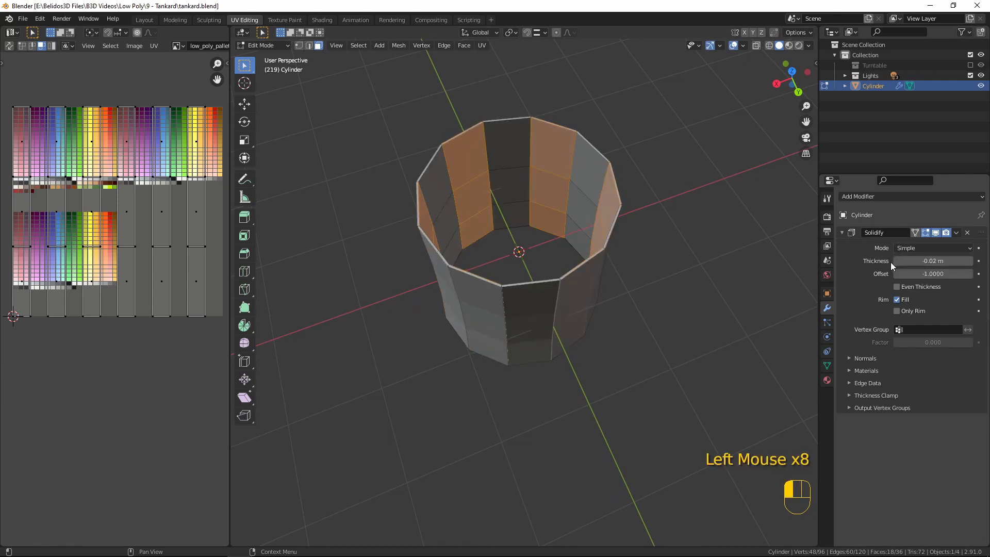
pyautogui.tripleClick(896, 261)
pyautogui.tripleClick(897, 262)
pyautogui.doubleClick(897, 265)
pyautogui.doubleClick(897, 265)
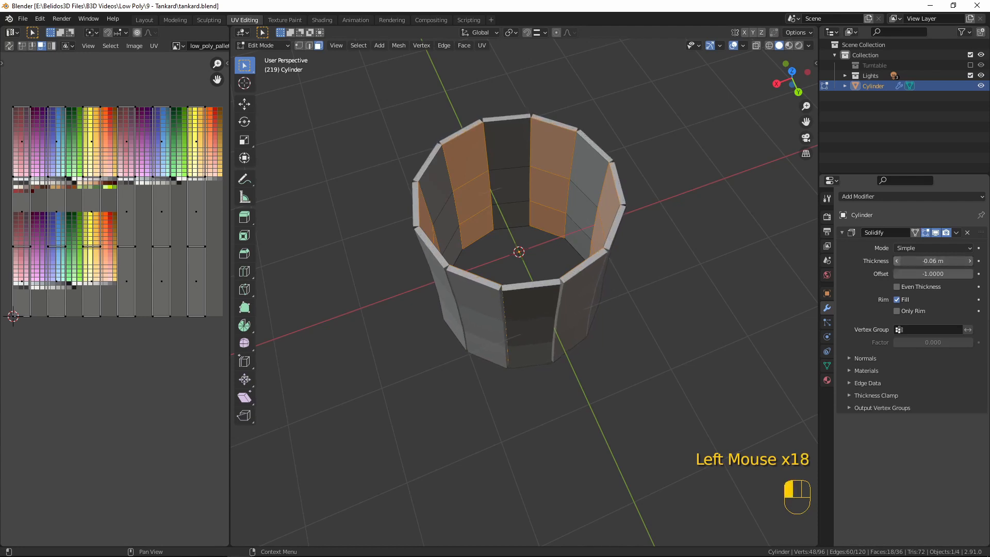
pyautogui.tripleClick(897, 265)
pyautogui.tripleClick(897, 265)
pyautogui.doubleClick(896, 265)
pyautogui.tripleClick(896, 265)
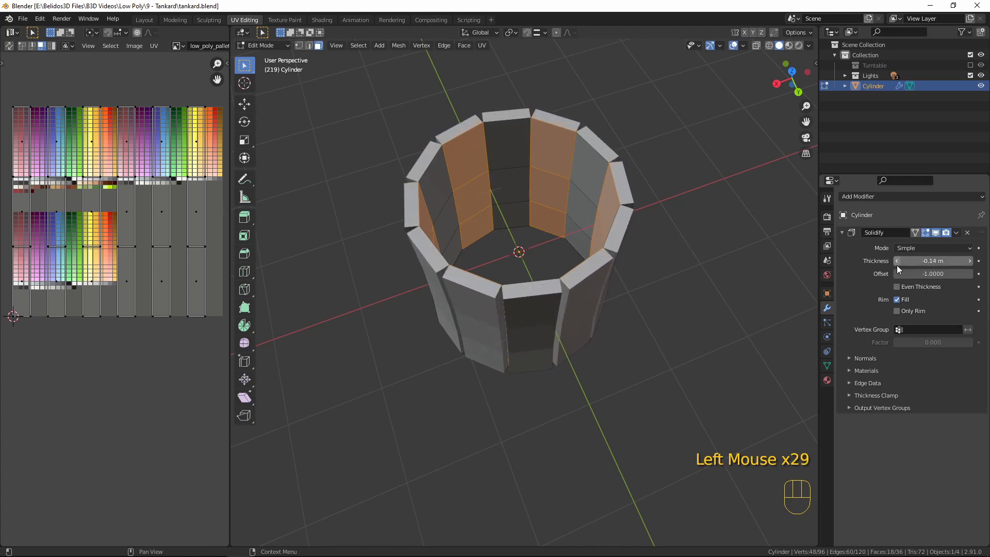
pyautogui.moveTo(398, 411); pyautogui.dragTo(473, 358, button='middle')
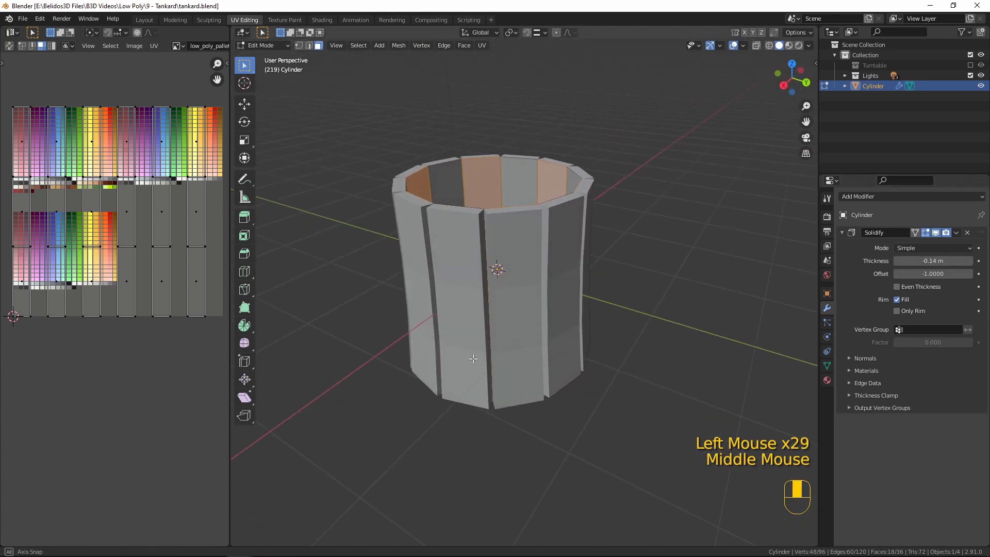
pyautogui.moveTo(626, 301); pyautogui.dragTo(590, 301, button='middle')
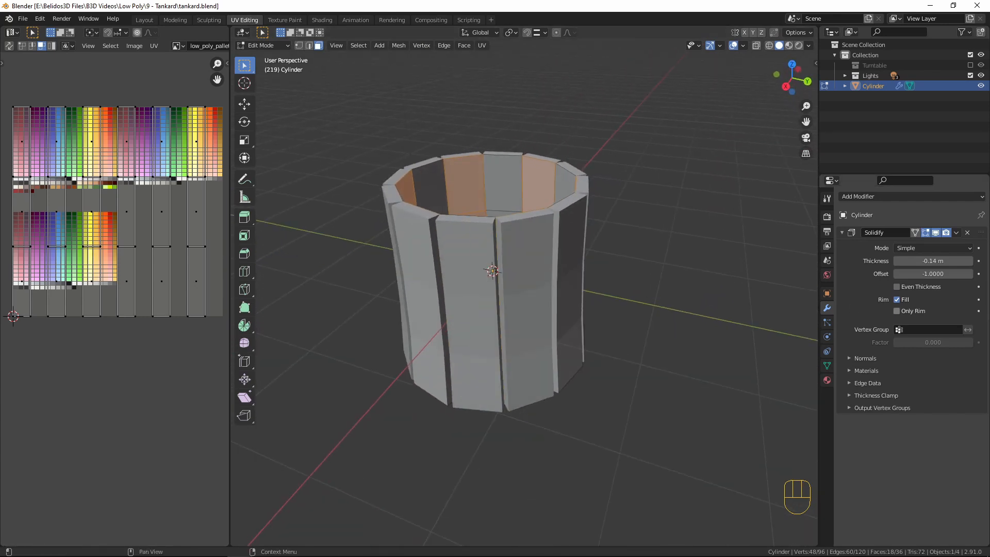
# Step: Collapse the Solidify settings, add a Bevel modifier to the cylinder, and inspect the plank edges up close
pyautogui.click(846, 230)
pyautogui.click(852, 197)
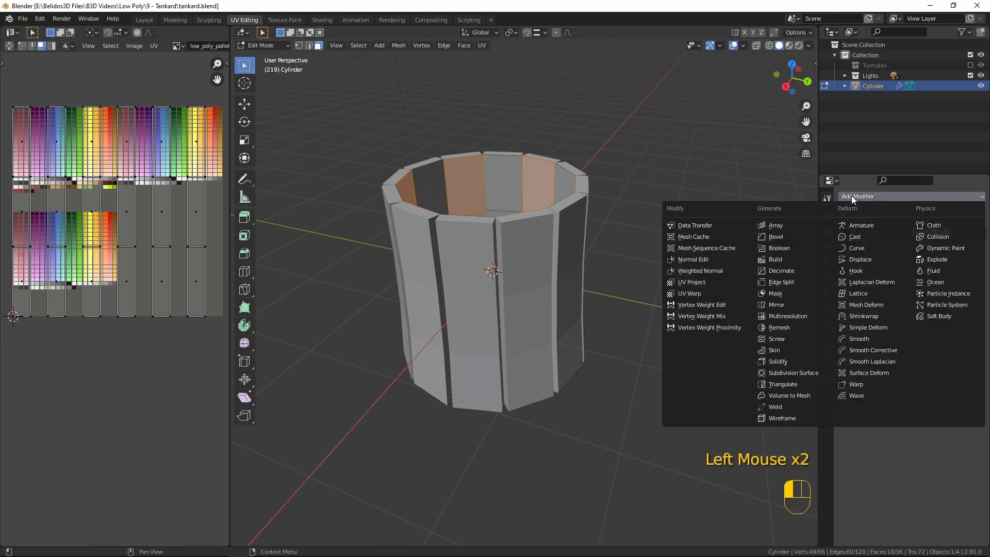
pyautogui.click(786, 234)
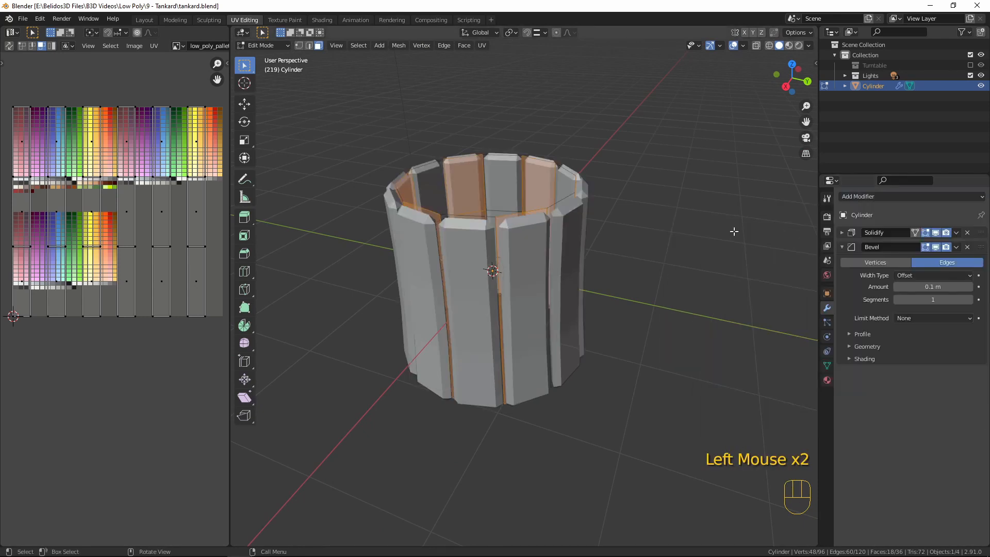
pyautogui.moveTo(576, 329); pyautogui.dragTo(636, 324, button='middle')
pyautogui.moveTo(636, 325); pyautogui.dragTo(705, 361, button='middle')
pyautogui.scroll(2, 667, 364)
pyautogui.scroll(1, 667, 364)
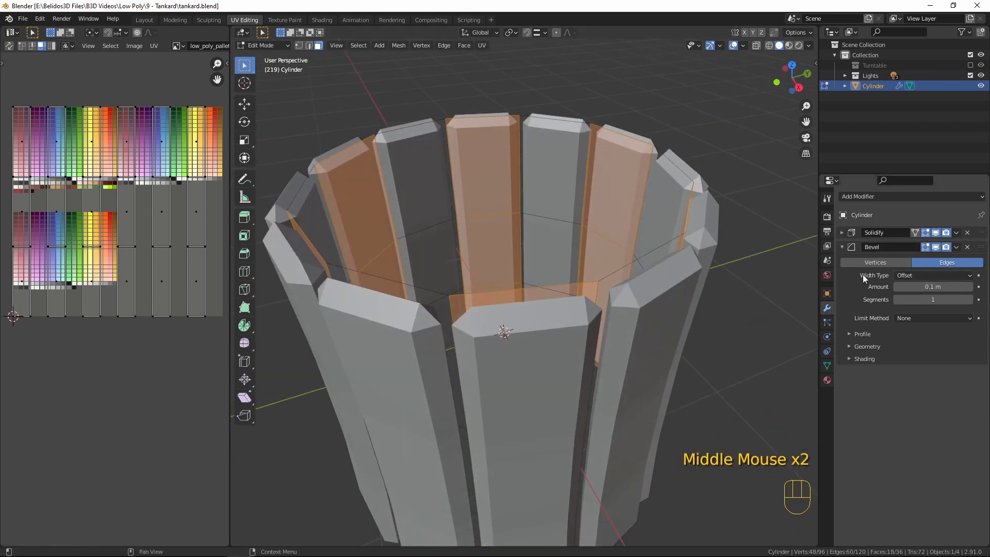
# Step: Lower the Bevel modifier's amount in increments to 0.01 m
pyautogui.click(897, 287)
pyautogui.click(897, 286)
pyautogui.click(897, 287)
pyautogui.click(897, 287)
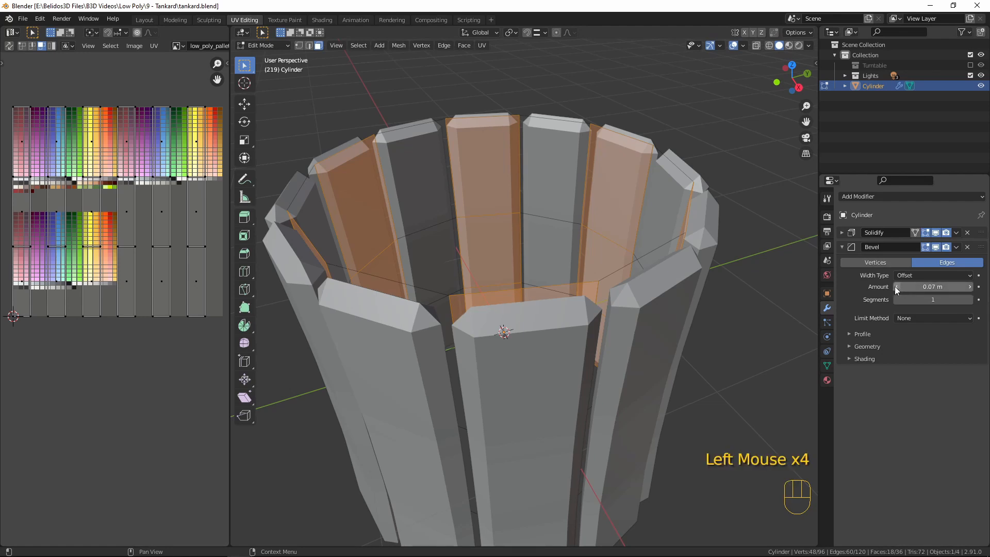
pyautogui.click(897, 287)
pyautogui.click(897, 287)
pyautogui.click(896, 286)
pyautogui.click(896, 286)
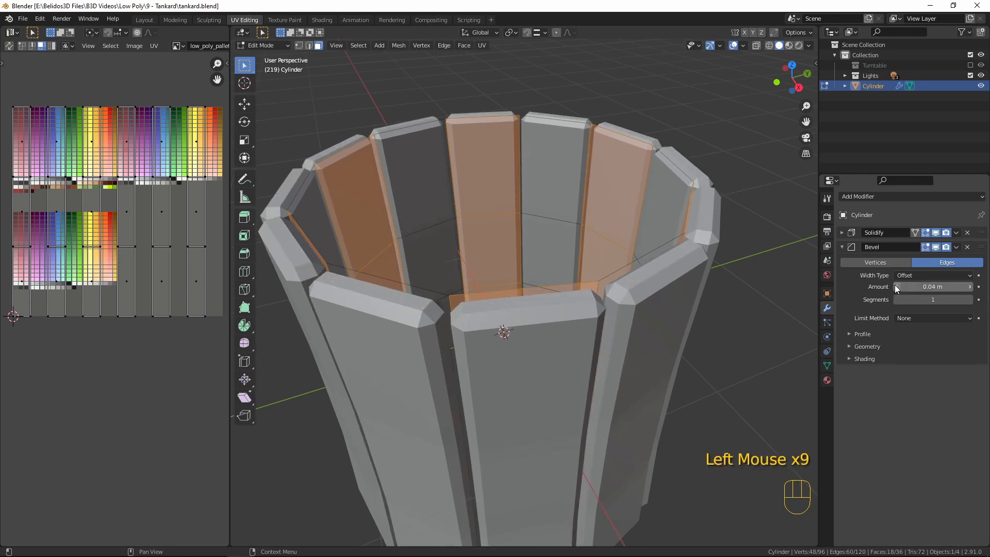
pyautogui.click(897, 287)
pyautogui.click(897, 286)
pyautogui.click(897, 287)
# Step: Try a Bevel amount of 0.005 m on the plank edges
pyautogui.click(924, 286)
pyautogui.click(925, 286)
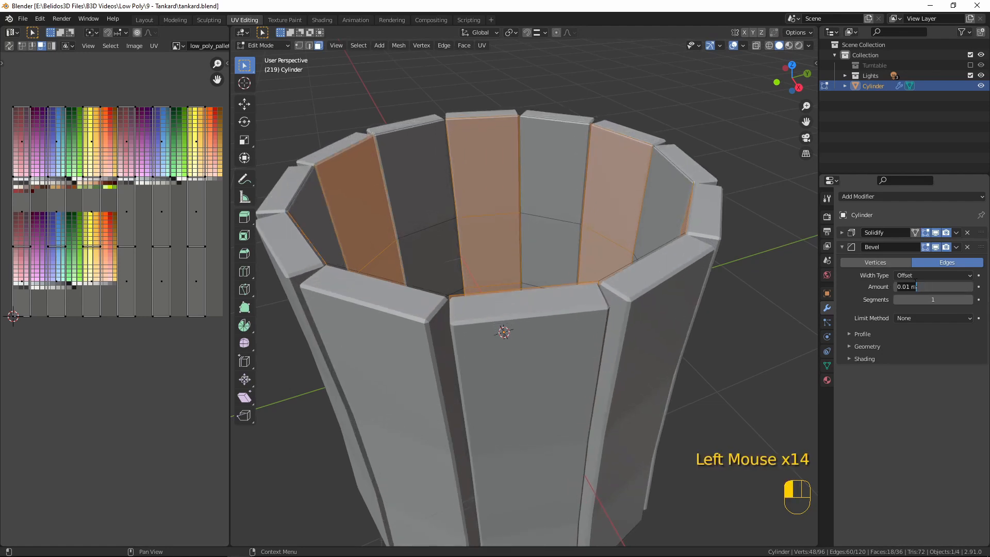
pyautogui.write('.005')
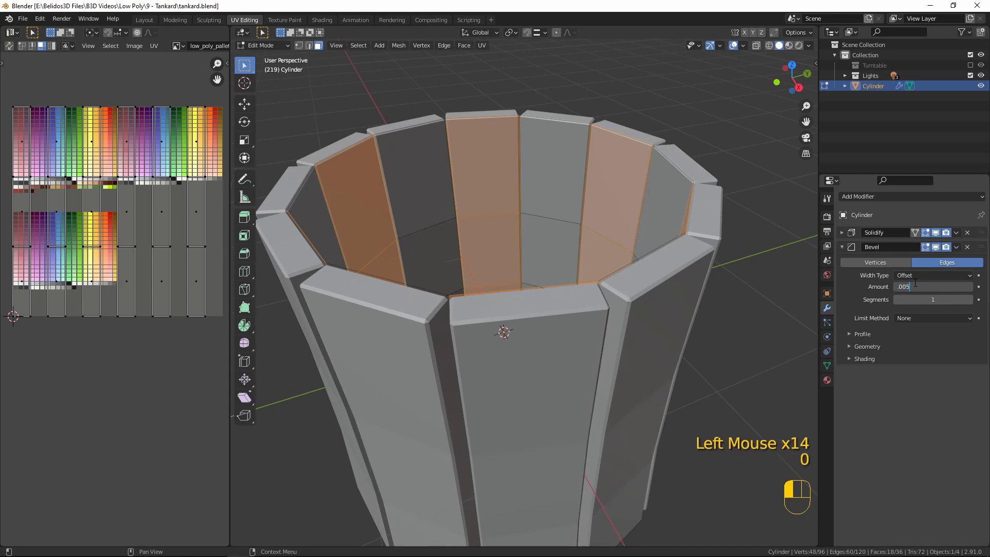
pyautogui.press('Return')
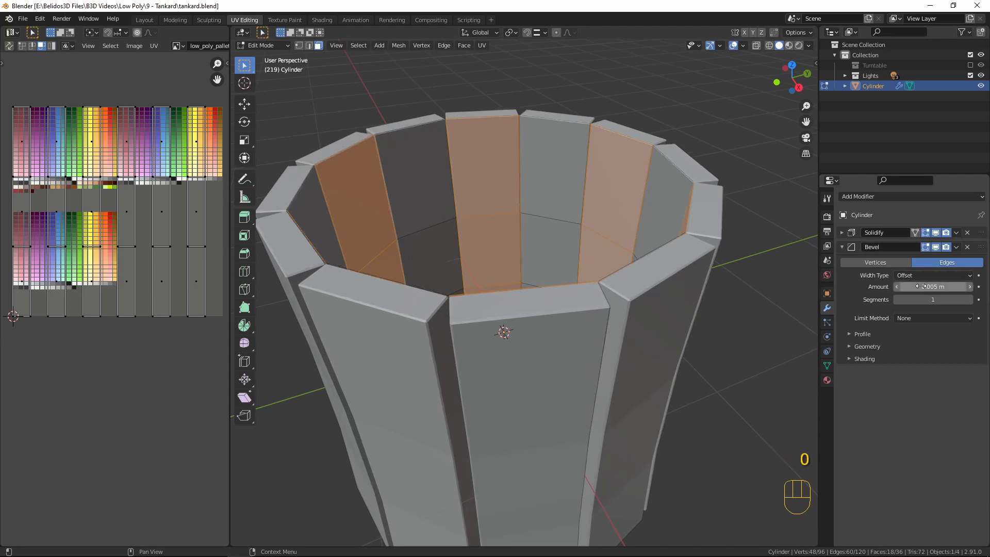
# Step: Set the Bevel amount to 0.01 m, check the plank edges from the side, and raise it to 0.02 m
pyautogui.click(924, 286)
pyautogui.press('BackSpace')
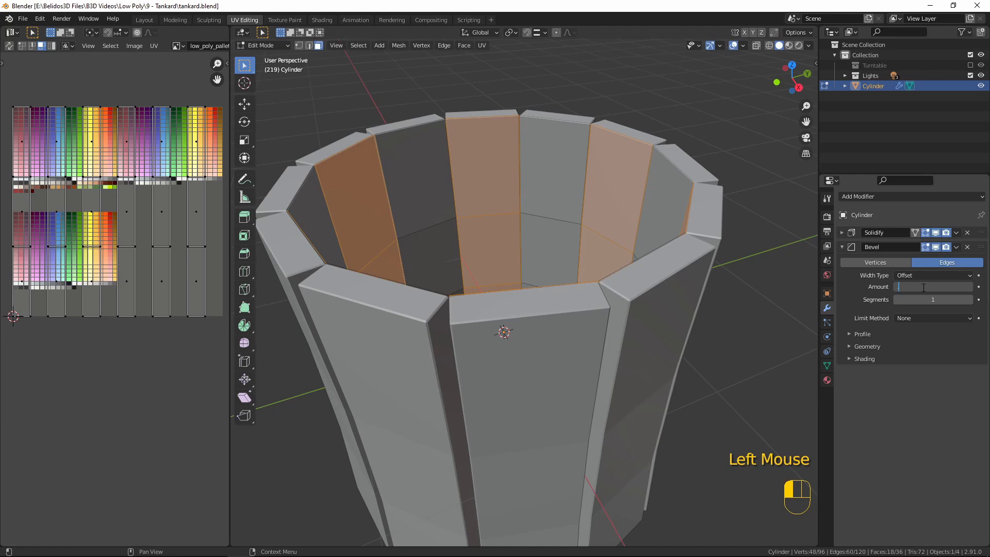
pyautogui.write('.01')
pyautogui.press('Return')
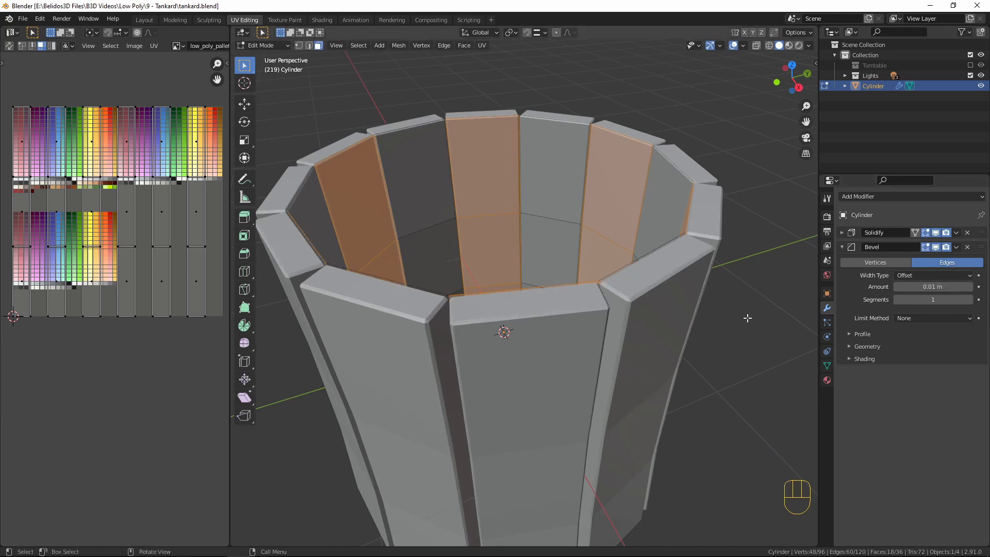
pyautogui.moveTo(641, 324)
pyautogui.mouseDown(button='middle')
pyautogui.moveTo(567, 303)
pyautogui.moveTo(551, 281)
pyautogui.moveTo(639, 307)
pyautogui.mouseUp(button='middle')
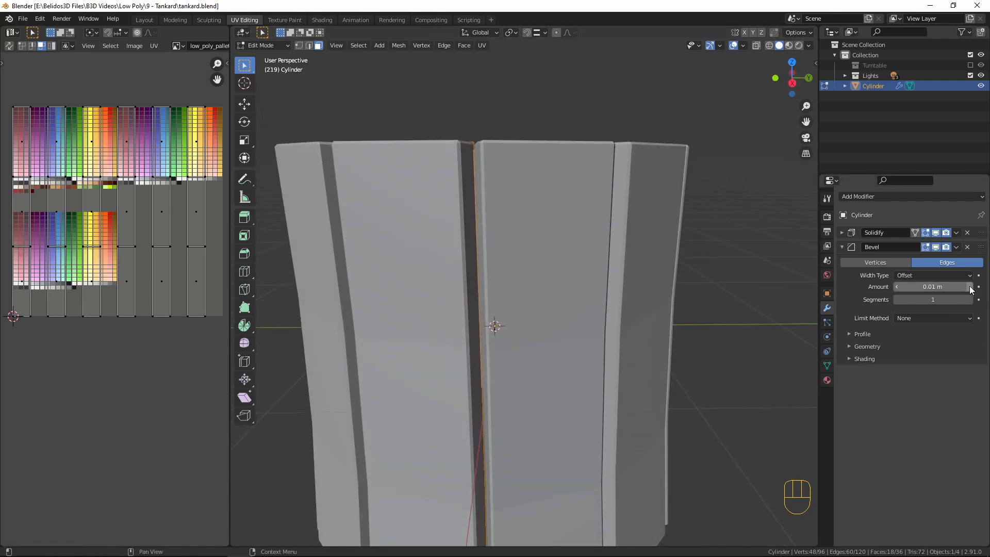
pyautogui.click(969, 286)
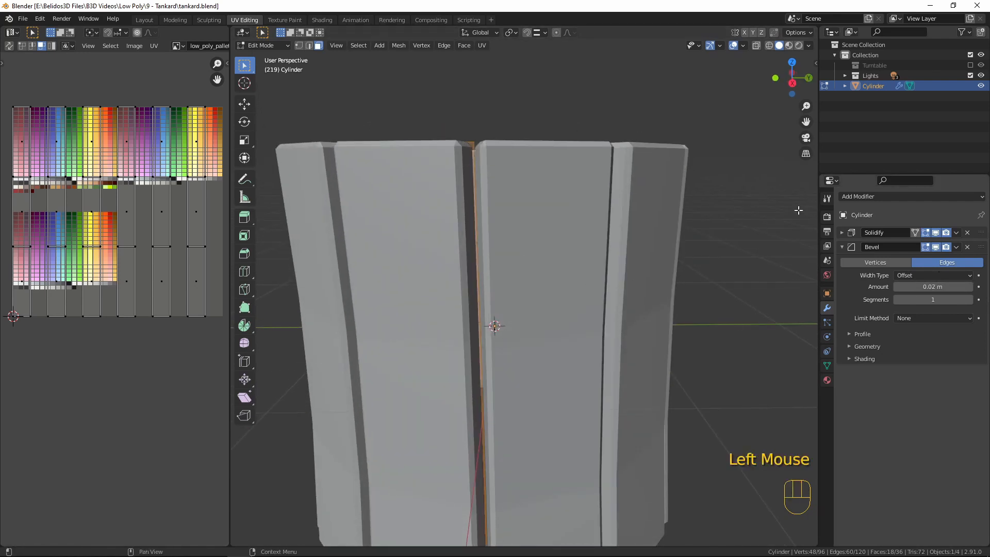
# Step: Return to Object Mode and shade the cylinder smooth
pyautogui.press('Tab')
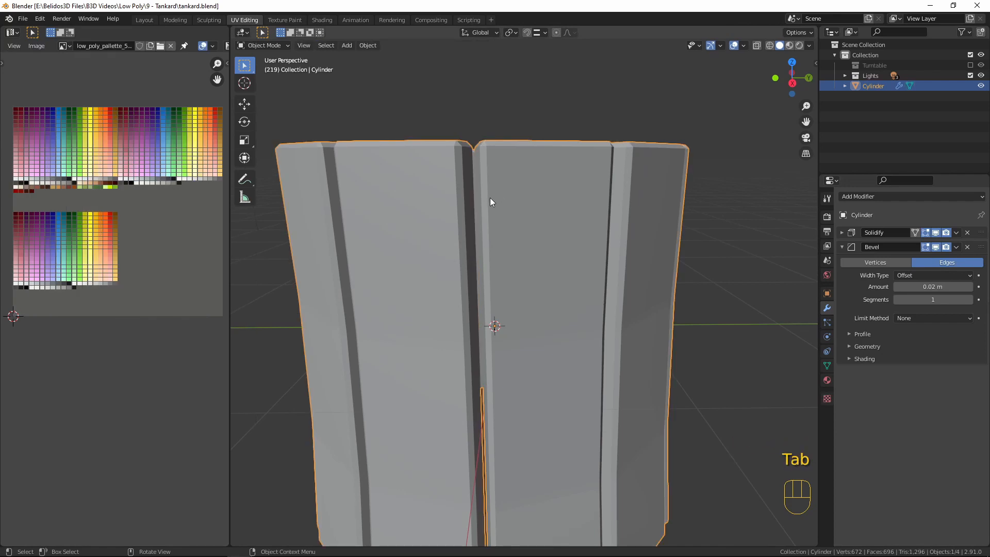
pyautogui.scroll(-4, 490, 197)
pyautogui.rightClick(478, 265)
pyautogui.click(474, 265)
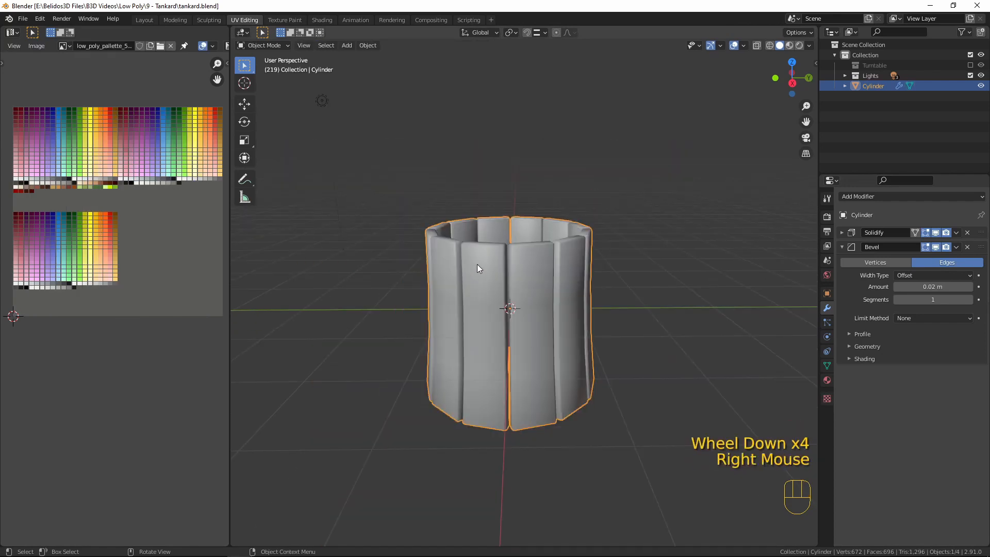
pyautogui.moveTo(477, 264)
pyautogui.mouseDown(button='middle')
pyautogui.moveTo(559, 317)
pyautogui.moveTo(535, 314)
pyautogui.mouseUp(button='middle')
# Step: Change the Bevel modifier's limit method to Angle and set the angle to 60°
pyautogui.click(912, 318)
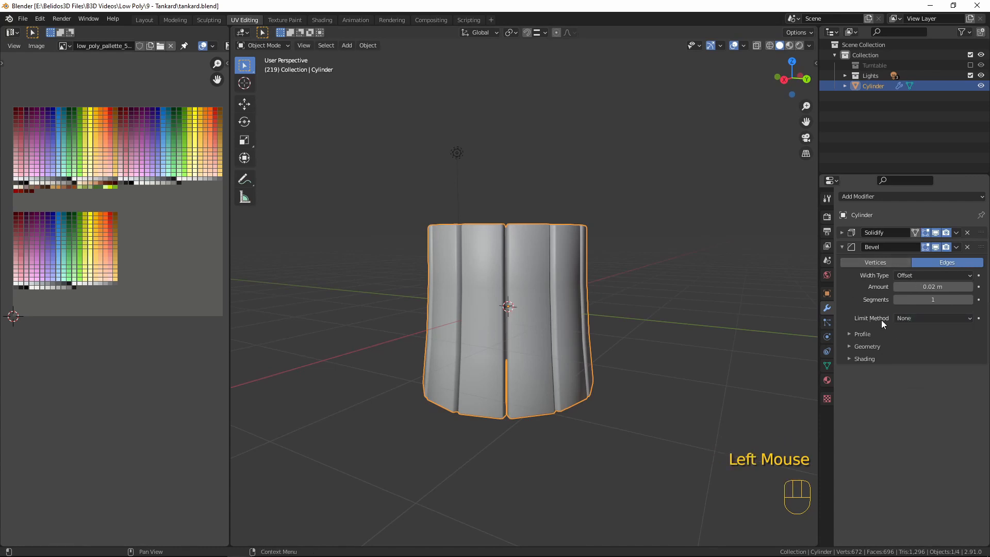
pyautogui.click(920, 318)
pyautogui.click(920, 342)
pyautogui.click(935, 330)
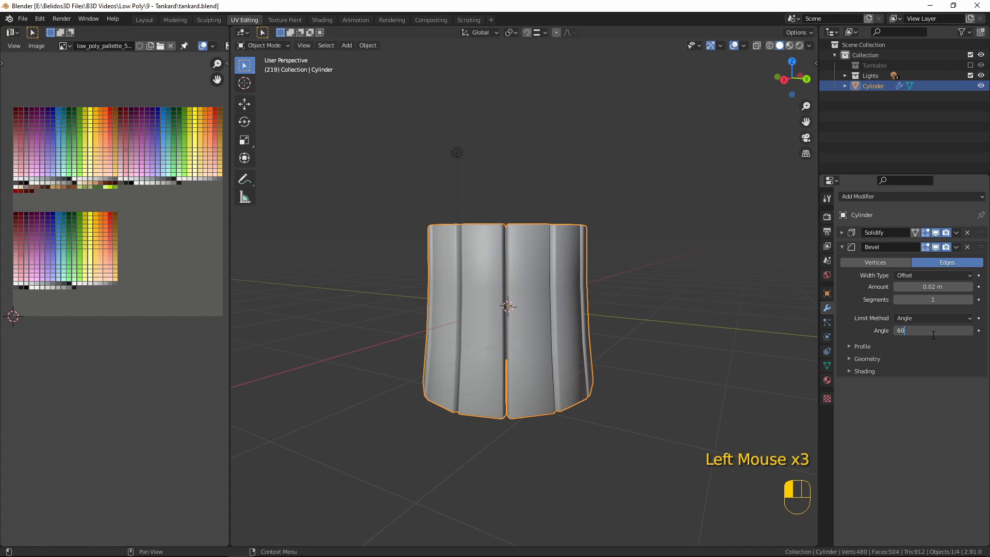
pyautogui.write('60')
pyautogui.press('Return')
pyautogui.middleClick(645, 321)
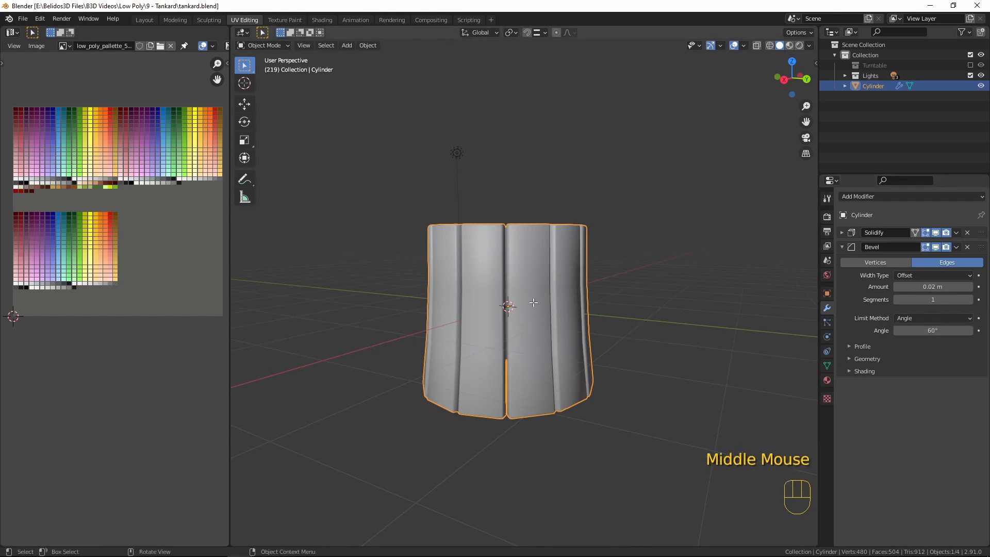
pyautogui.press('Tab')
pyautogui.moveTo(541, 308); pyautogui.dragTo(531, 255, button='middle')
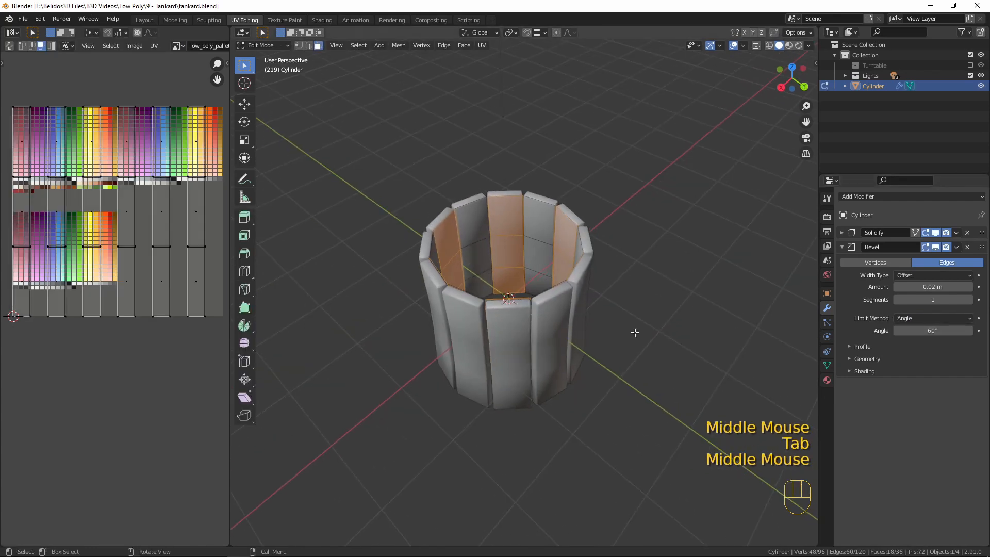
pyautogui.press('Tab')
pyautogui.moveTo(541, 309); pyautogui.dragTo(618, 263, button='middle')
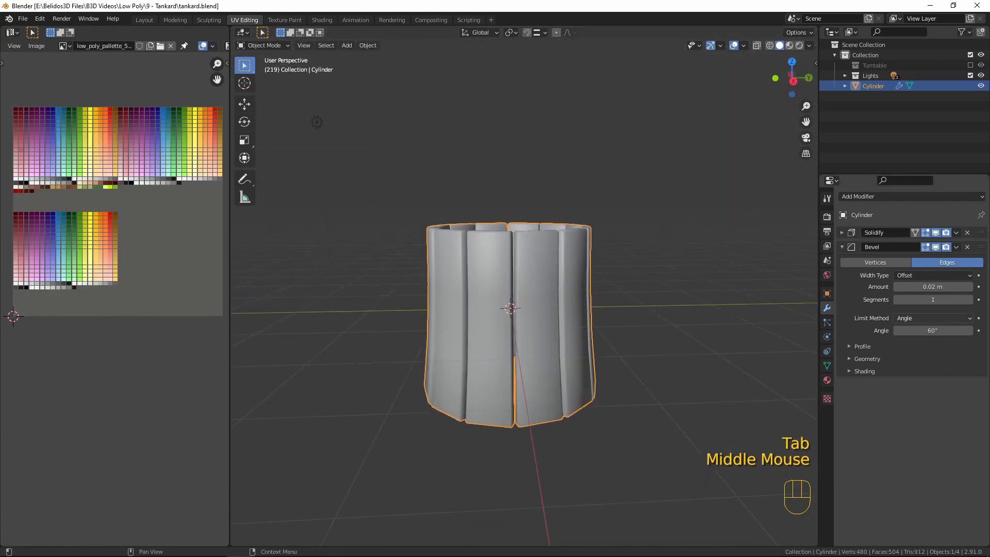
# Step: Enable Auto Smooth in the mesh normals at 60° and inspect the shading on the planks
pyautogui.click(827, 366)
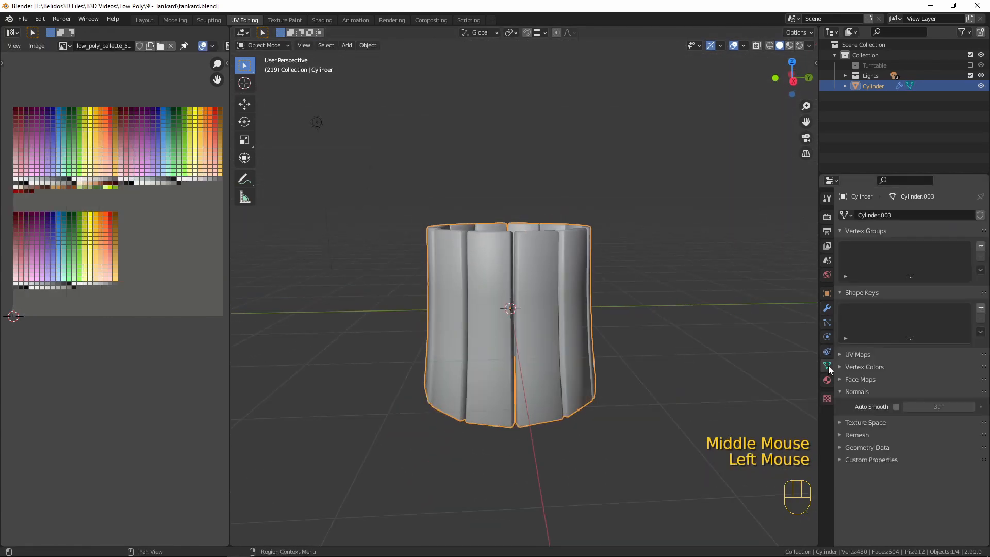
pyautogui.click(896, 407)
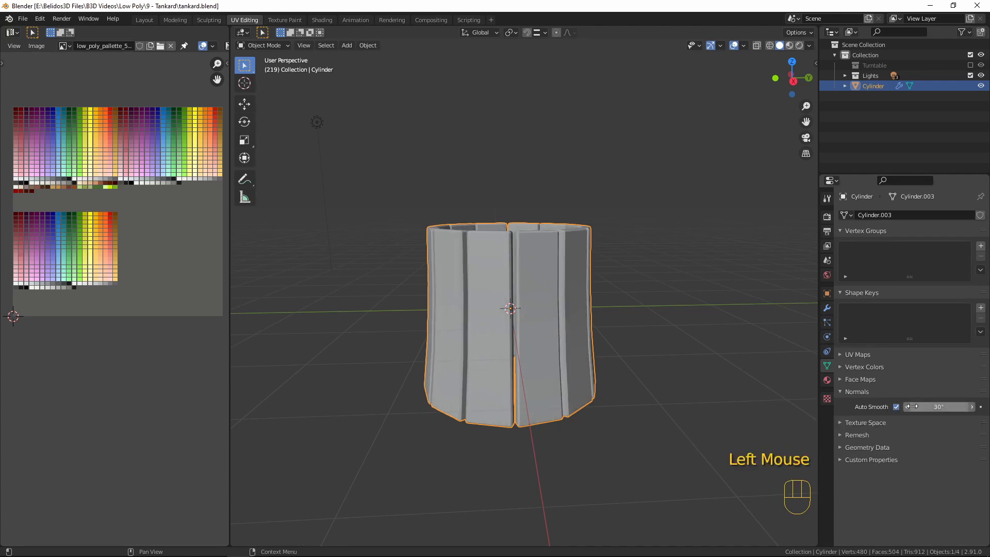
pyautogui.doubleClick(929, 407)
pyautogui.press('Return')
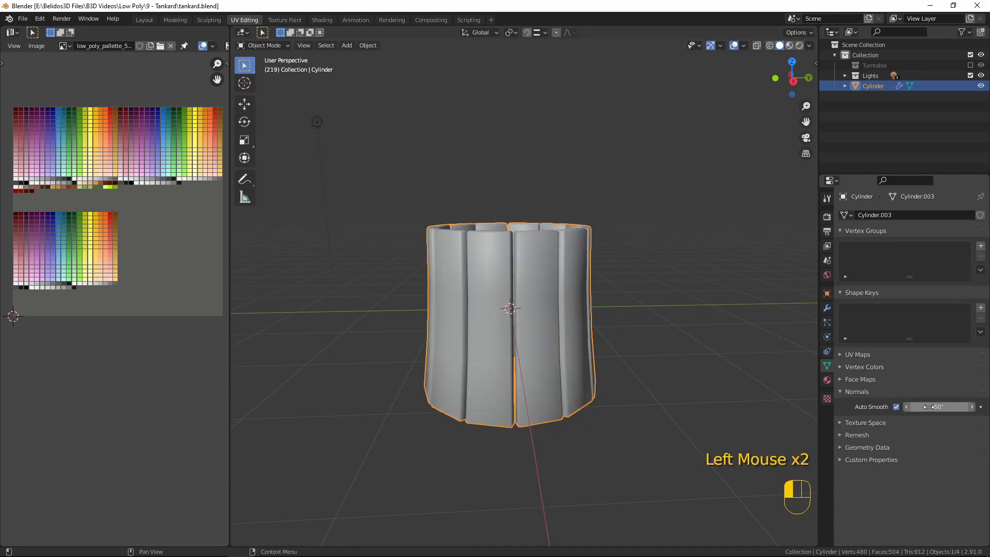
pyautogui.click(935, 408)
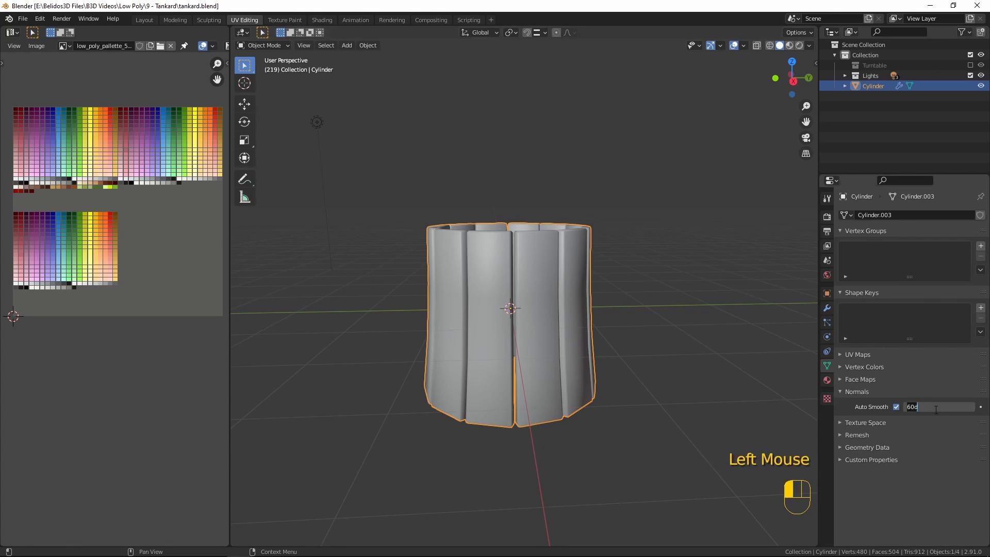
pyautogui.moveTo(635, 335); pyautogui.dragTo(579, 327, button='middle')
pyautogui.scroll(4, 583, 342)
pyautogui.scroll(-5, 575, 290)
# Step: Select all faces in Edit Mode, add a material slot to the cylinder, and assign the existing Palette material
pyautogui.press('Tab')
pyautogui.press('a')
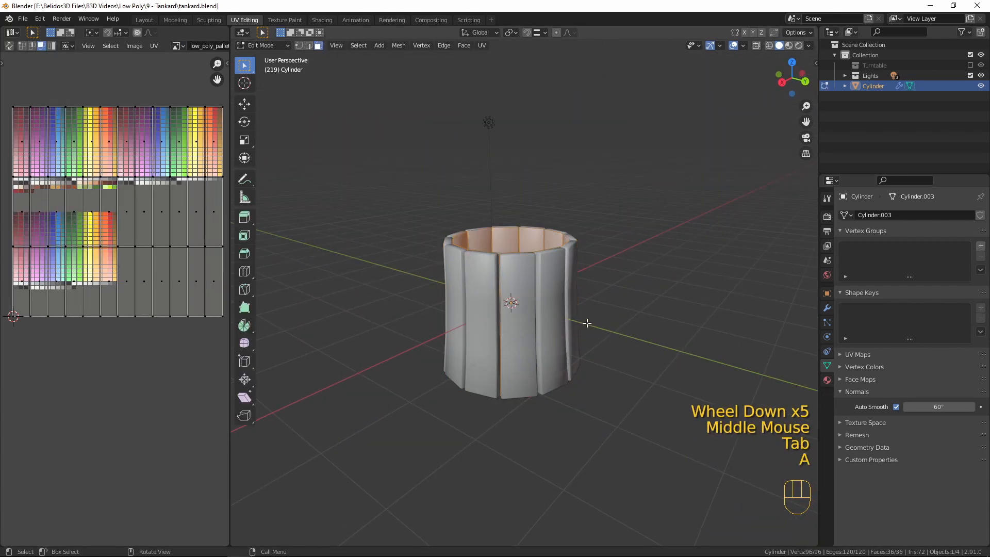
pyautogui.click(826, 380)
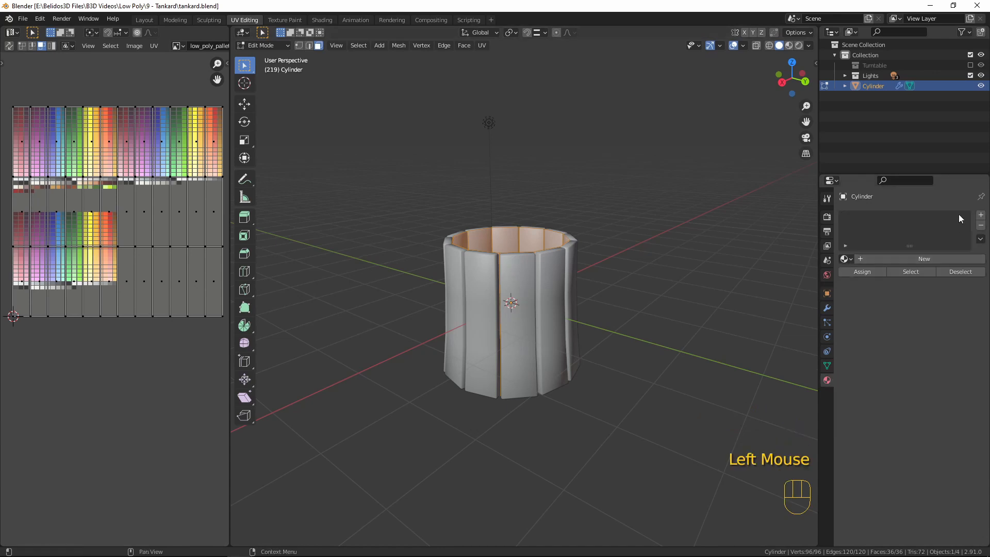
pyautogui.click(980, 215)
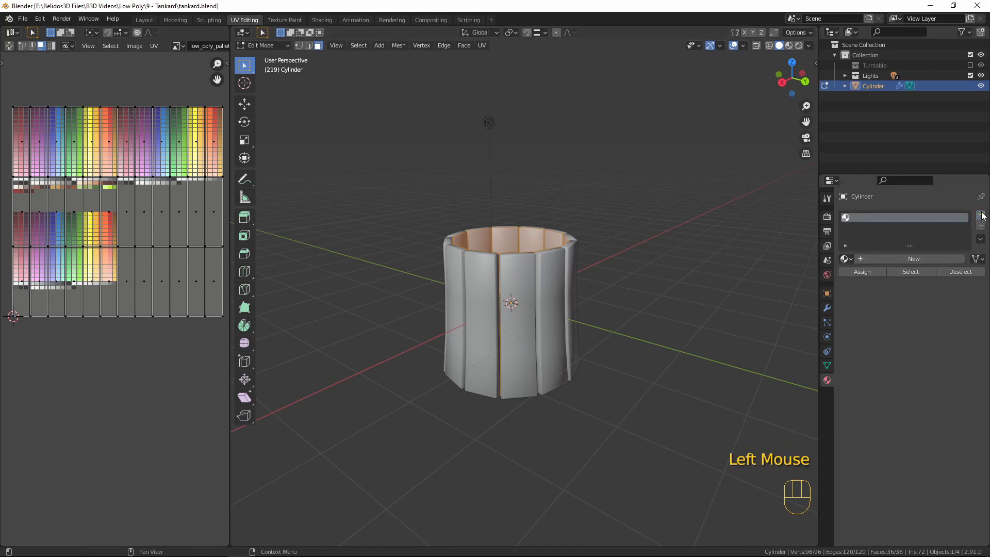
pyautogui.click(846, 259)
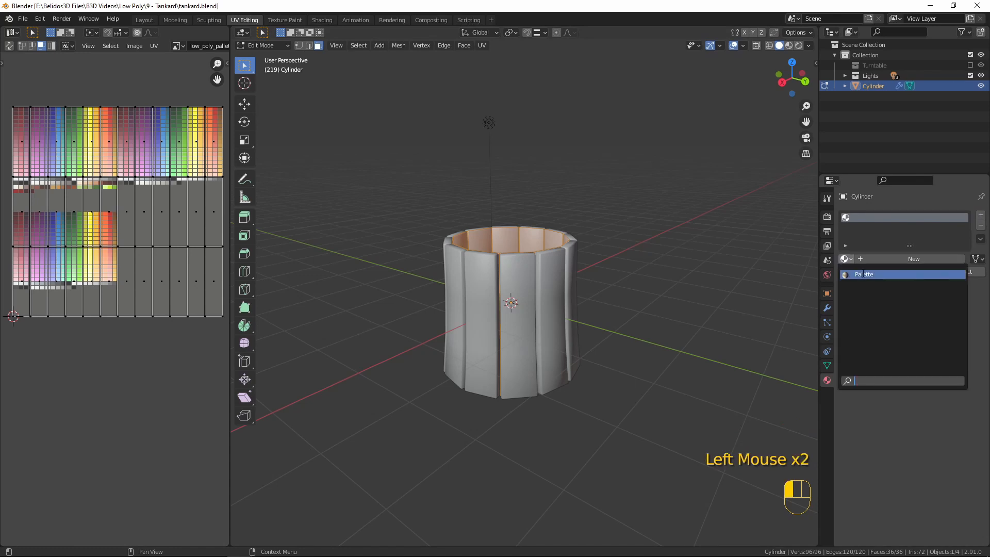
pyautogui.click(862, 274)
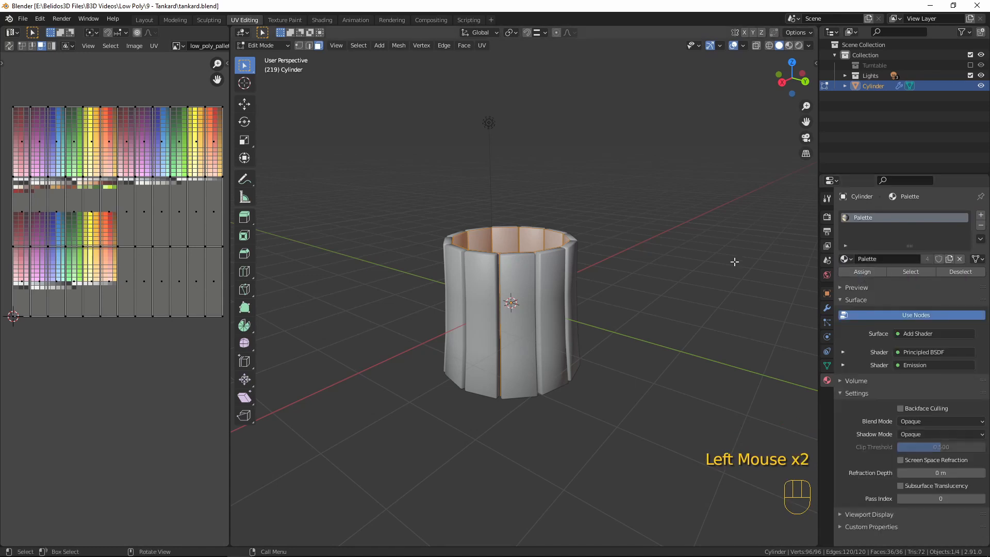
# Step: Reset the UVs of all faces and show the model in rendered viewport shading
pyautogui.press('u')
pyautogui.click(554, 264)
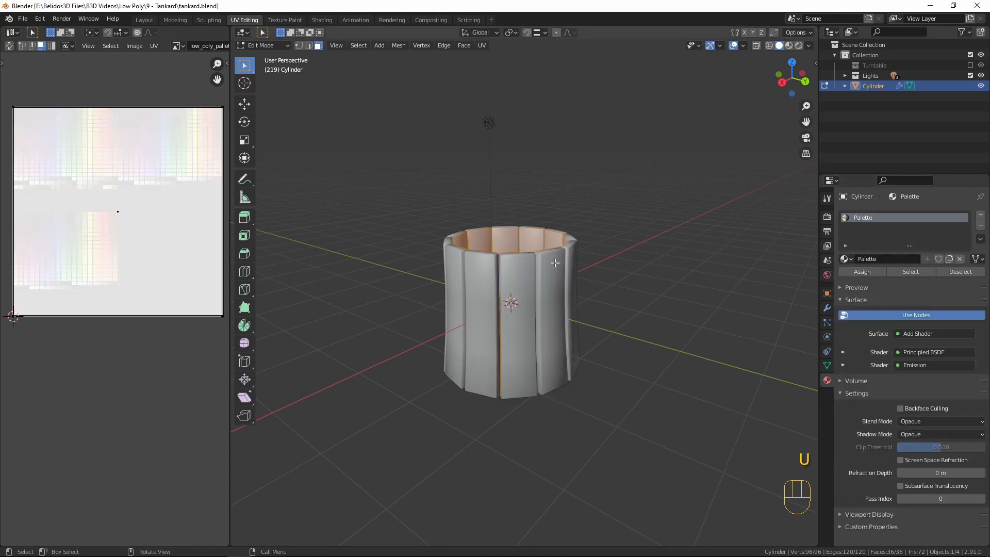
pyautogui.click(799, 45)
pyautogui.scroll(3, 493, 315)
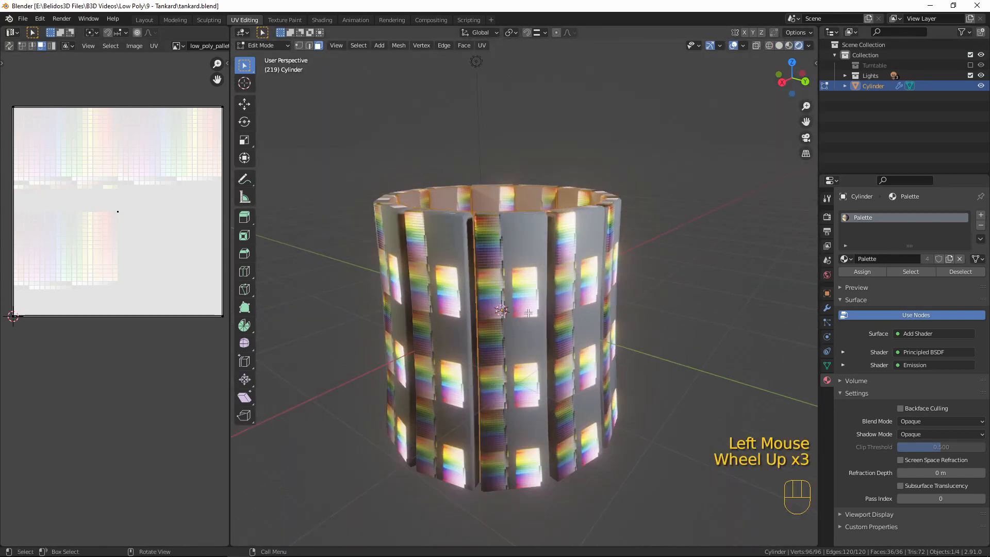
pyautogui.scroll(-1, 493, 315)
pyautogui.moveTo(493, 315); pyautogui.dragTo(515, 311, button='middle')
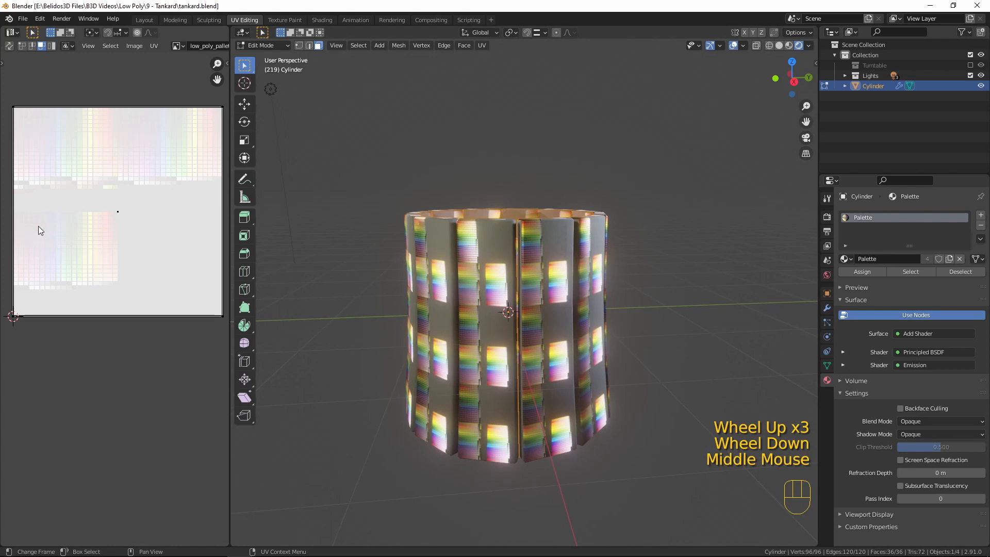
# Step: Scale all UVs to 0, move them onto a brown swatch of the palette, and check the coloured planks
pyautogui.press('a')
pyautogui.press('s')
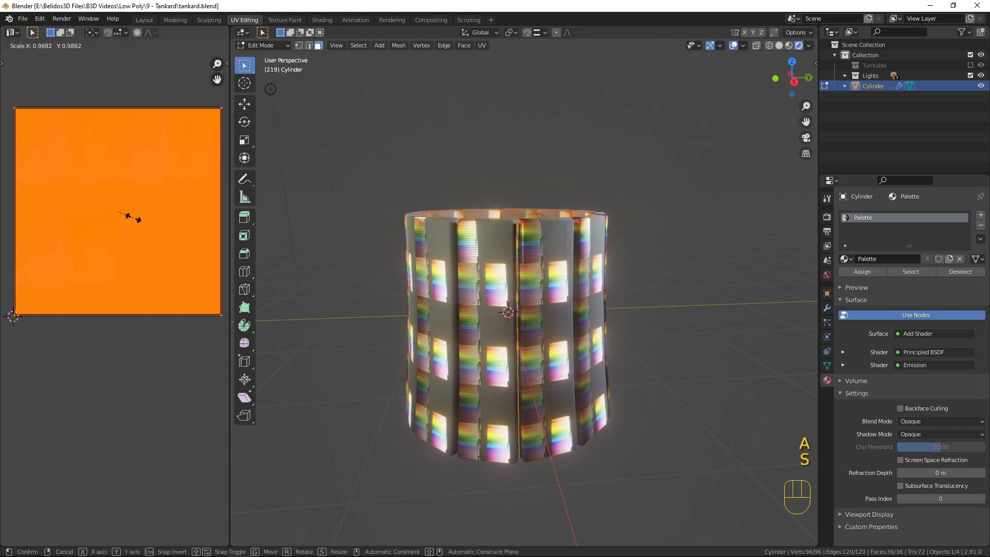
pyautogui.press('0')
pyautogui.click(133, 220)
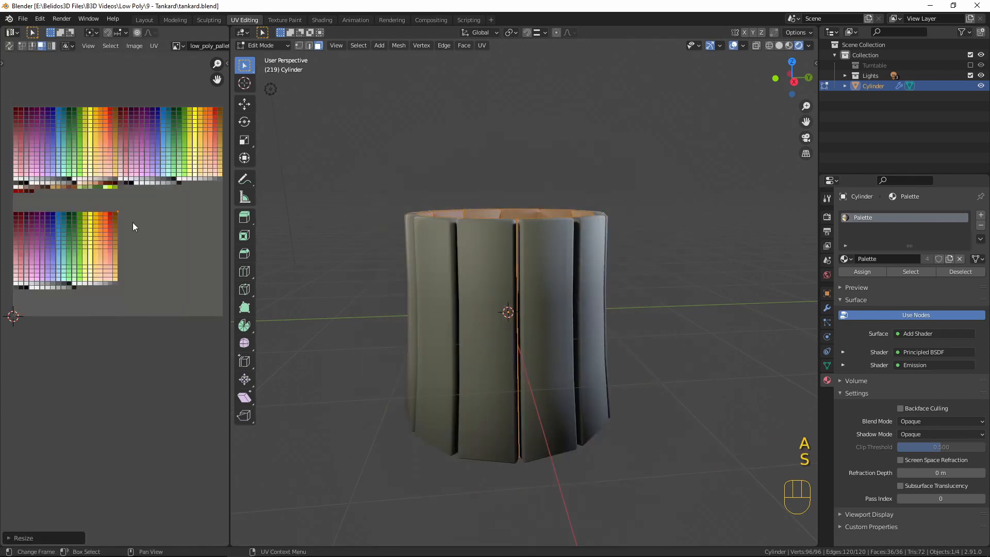
pyautogui.press('g')
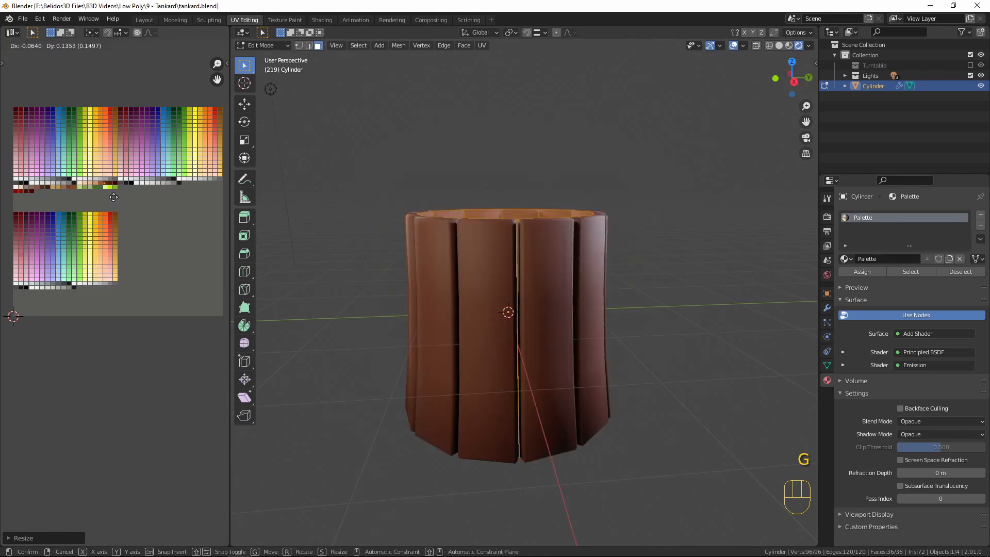
pyautogui.click(116, 197)
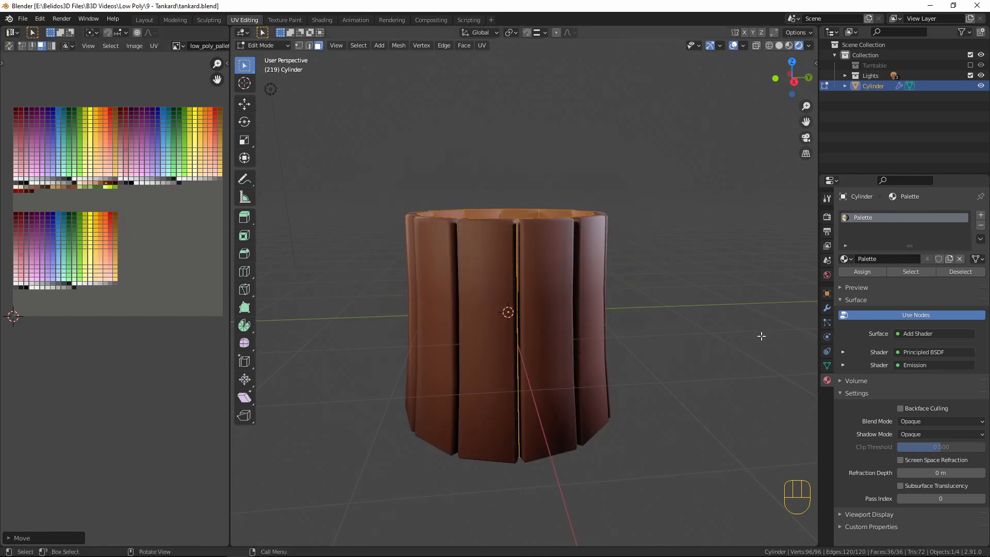
pyautogui.scroll(-2, 737, 348)
pyautogui.moveTo(660, 345); pyautogui.dragTo(598, 325, button='middle')
pyautogui.press('Tab')
pyautogui.press('Tab')
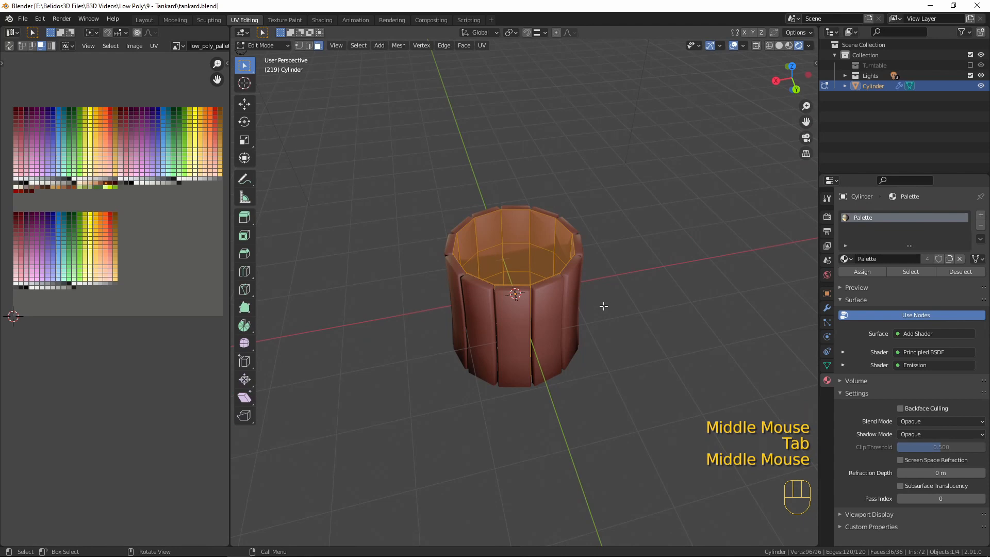
# Step: Clear the face selection and select every second plank of the tankard with Select Linked
pyautogui.press('a')
pyautogui.press('a')
pyautogui.press('a')
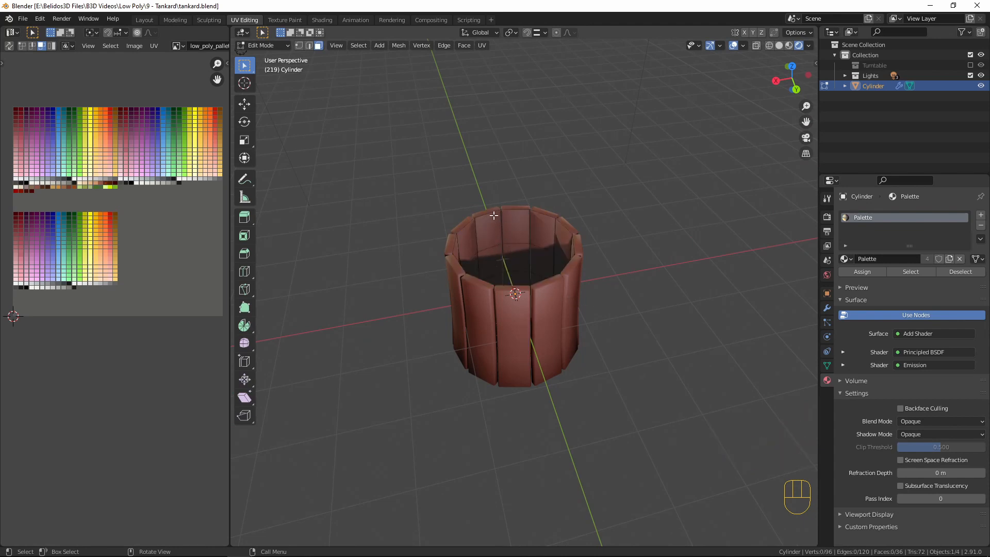
pyautogui.press('l')
pyautogui.press('l')
pyautogui.scroll(-1, 495, 232)
pyautogui.moveTo(494, 232); pyautogui.dragTo(618, 289, button='middle')
pyautogui.press('l')
pyautogui.press('l')
pyautogui.press('l')
pyautogui.press('l')
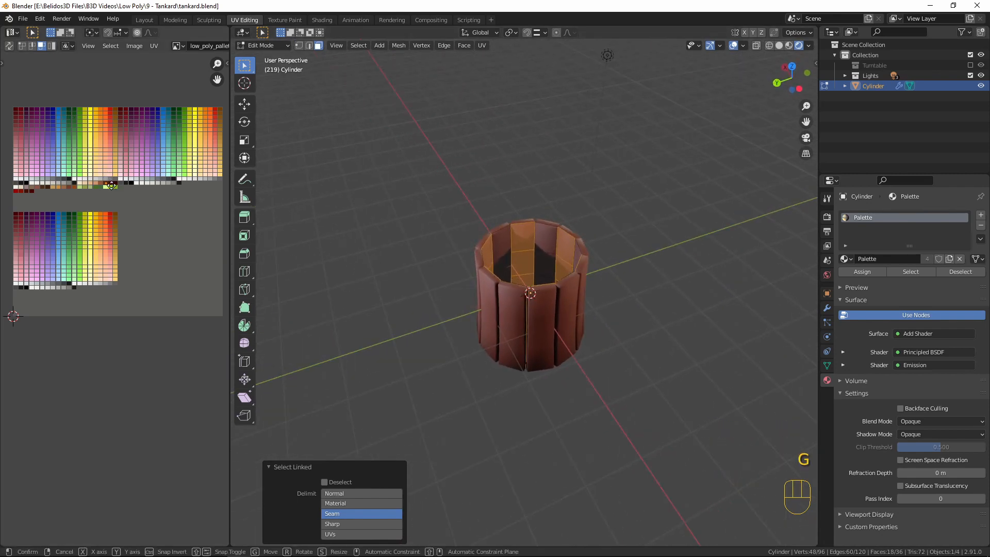
# Step: Move the selected planks' UVs along X onto a different brown swatch and check the alternating plank colours
pyautogui.press('g')
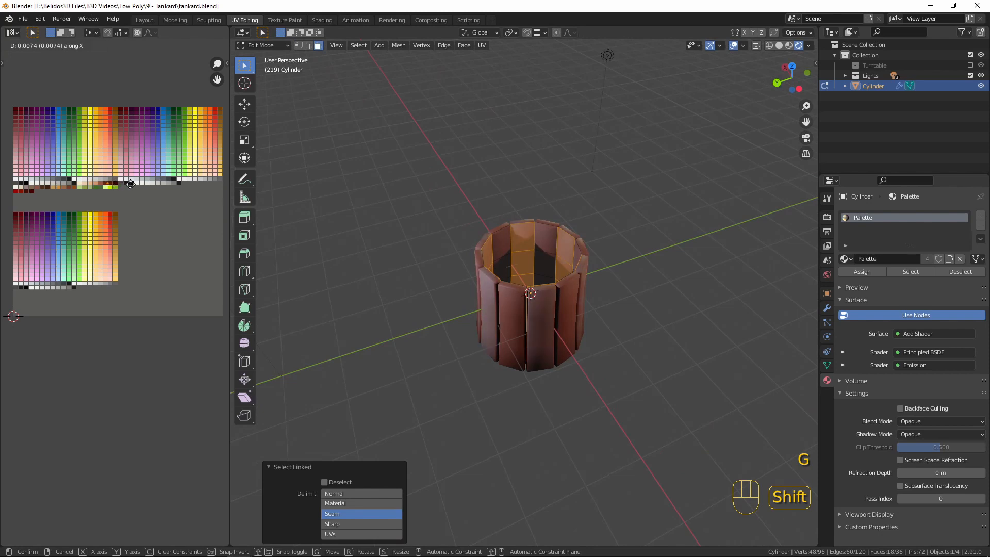
pyautogui.keyDown('shift'); pyautogui.click(149, 188); pyautogui.keyUp('shift')
pyautogui.press('Tab')
pyautogui.moveTo(722, 355); pyautogui.dragTo(559, 367, button='middle')
pyautogui.scroll(4, 585, 309)
pyautogui.scroll(-1, 404, 326)
pyautogui.scroll(-1, 404, 326)
pyautogui.scroll(1, 591, 338)
# Step: Select all plank faces in Edit Mode with the tankard shown in front orthographic view
pyautogui.press('KP_1')
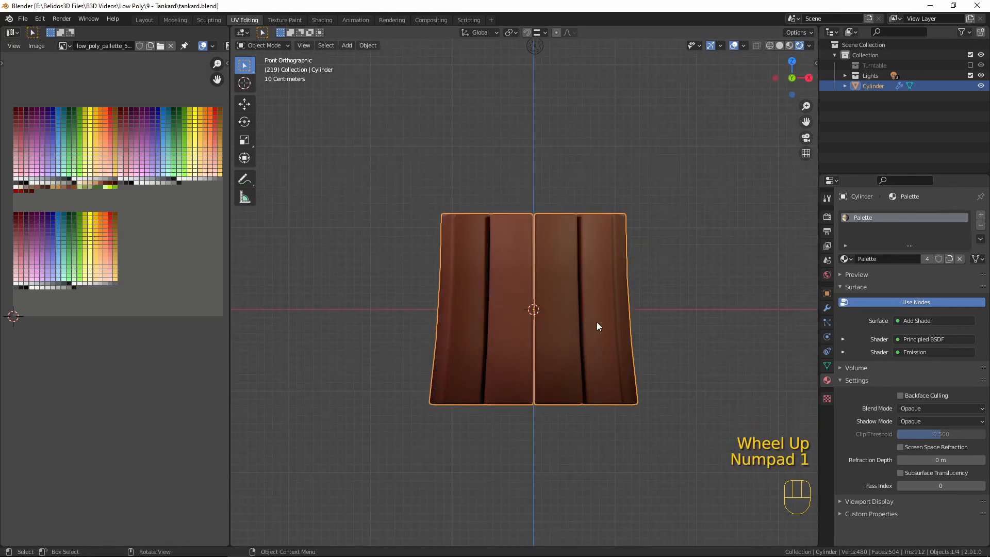
pyautogui.scroll(-1, 597, 321)
pyautogui.press('Tab')
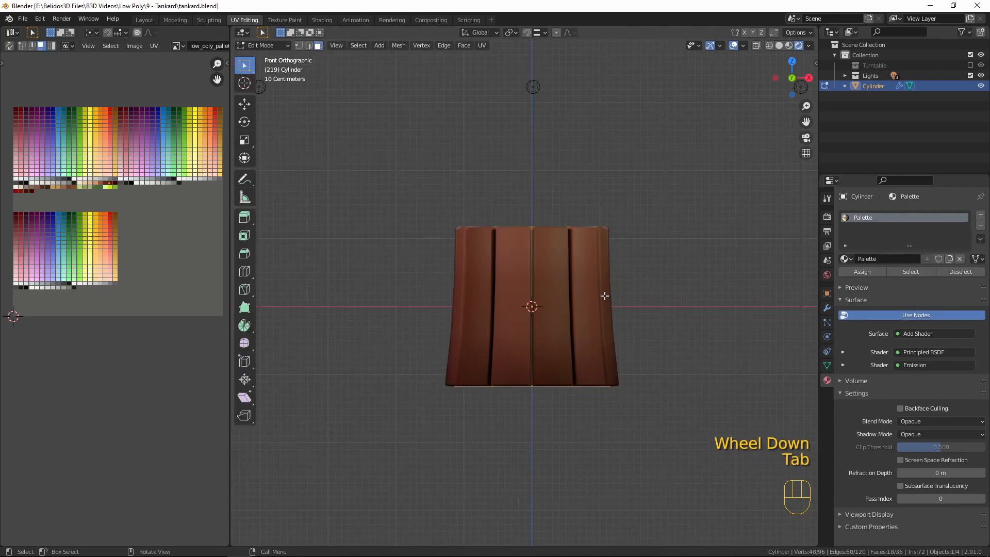
pyautogui.press('a')
pyautogui.press('Tab')
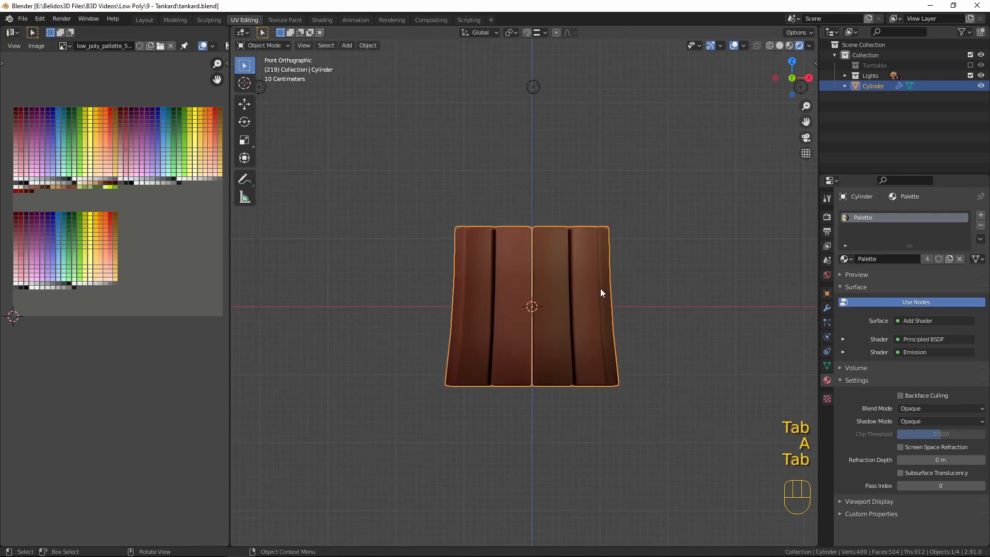
pyautogui.press('Tab')
pyautogui.press('a')
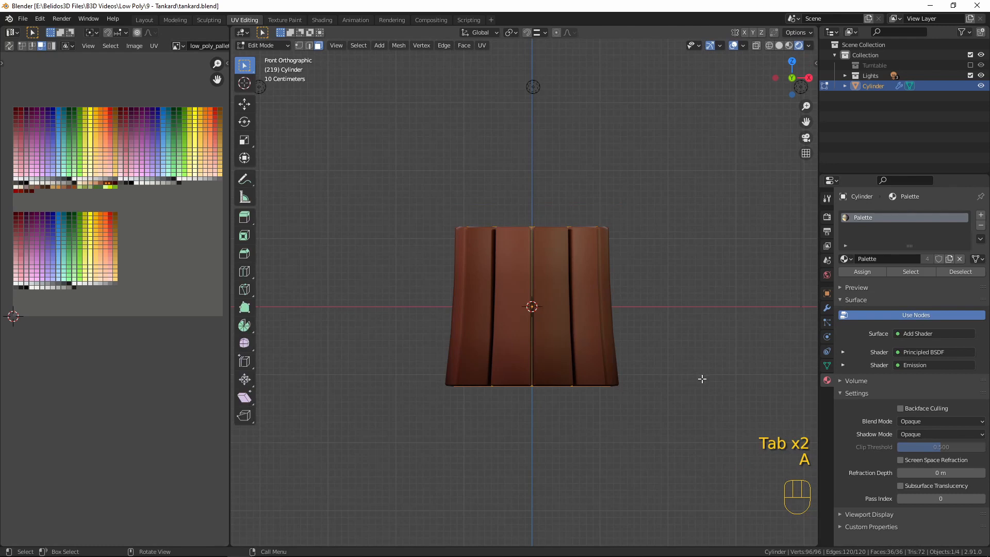
pyautogui.press('s')
pyautogui.hotkey('shift', 'z')
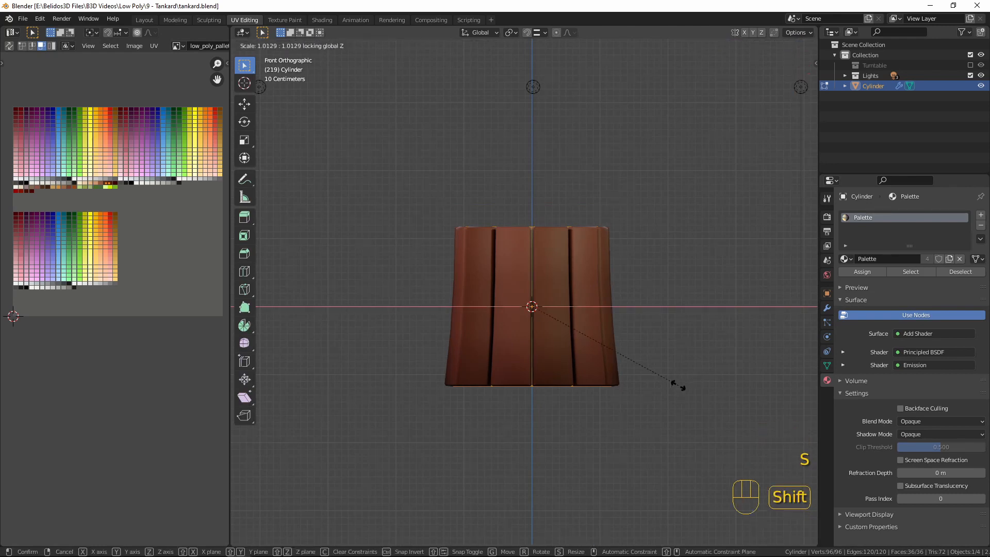
pyautogui.click(686, 389)
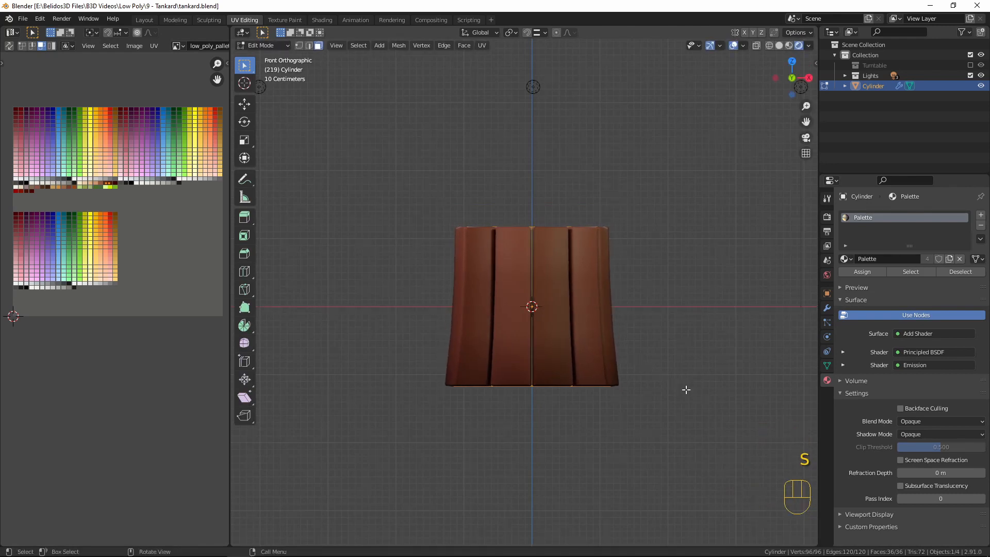
# Step: Scale all planks along Z by about 1.204 to make the tankard taller, and check its proportions
pyautogui.press('s')
pyautogui.press('z')
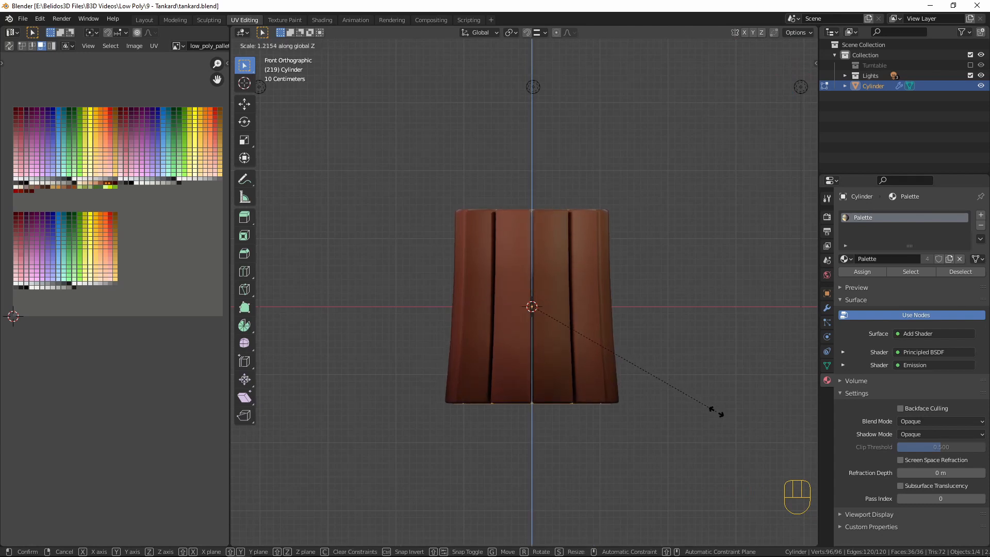
pyautogui.click(716, 409)
pyautogui.scroll(-3, 704, 333)
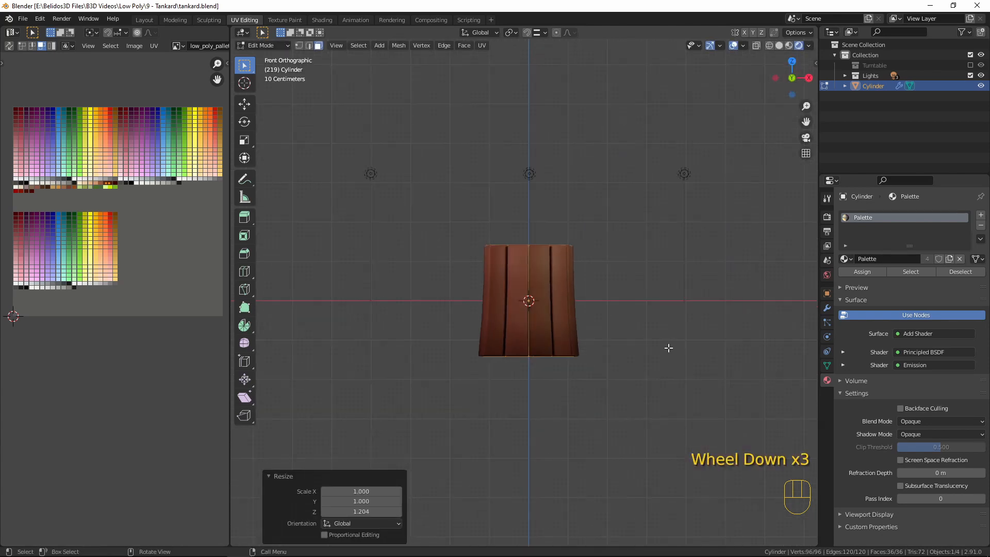
pyautogui.moveTo(667, 347); pyautogui.dragTo(453, 435, button='middle')
pyautogui.scroll(3, 633, 366)
pyautogui.scroll(3, 619, 381)
pyautogui.keyDown('shift'); pyautogui.moveTo(394, 317); pyautogui.dragTo(712, 322, button='middle'); pyautogui.keyUp('shift')
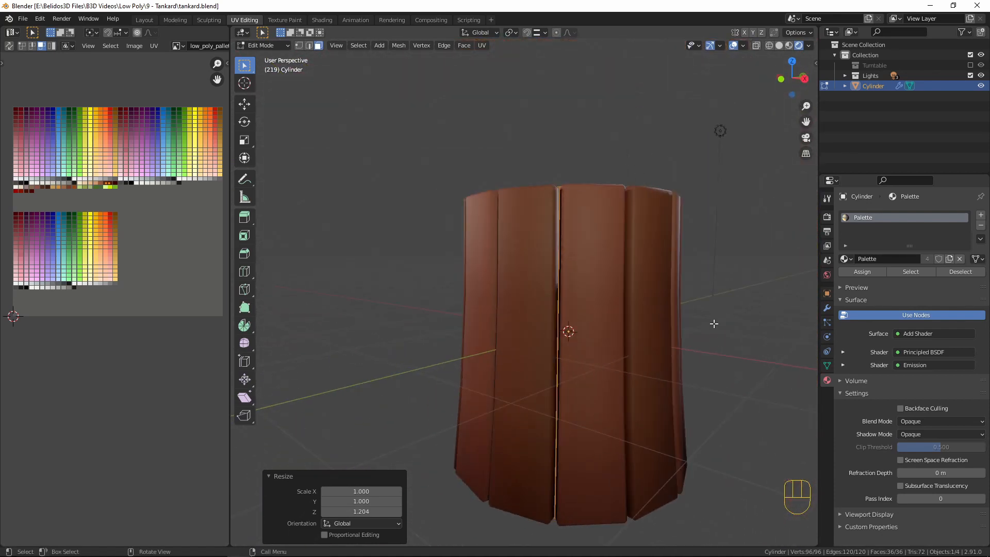
# Step: Return to Object Mode in front view and add a 12-vertex cylinder mesh without caps, radius 1 m and depth 2 m
pyautogui.press('KP_1')
pyautogui.keyDown('shift'); pyautogui.scroll(-3, 662, 365); pyautogui.keyUp('shift')
pyautogui.press('Tab')
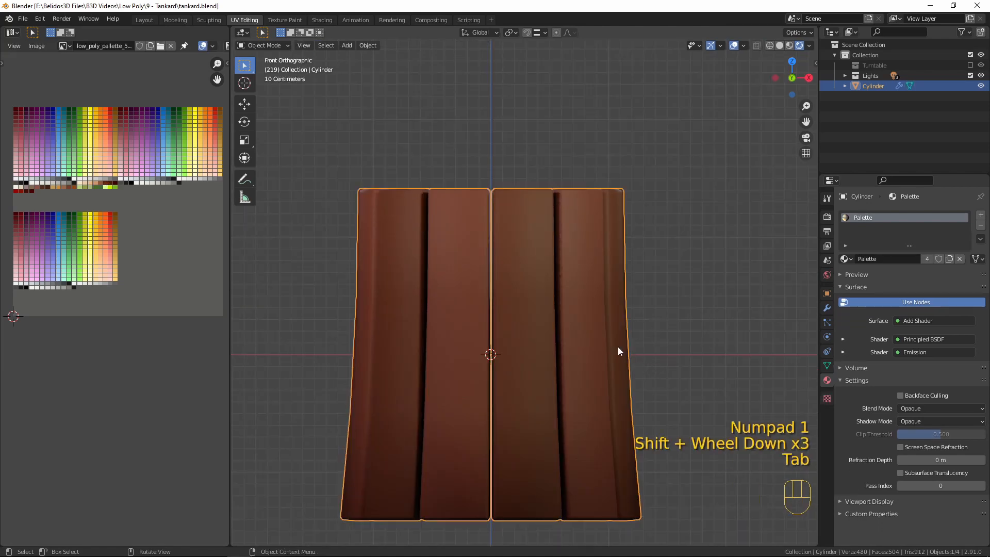
pyautogui.keyDown('shift'); pyautogui.moveTo(617, 347); pyautogui.dragTo(570, 249, button='middle'); pyautogui.keyUp('shift')
pyautogui.hotkey('shift', 'a')
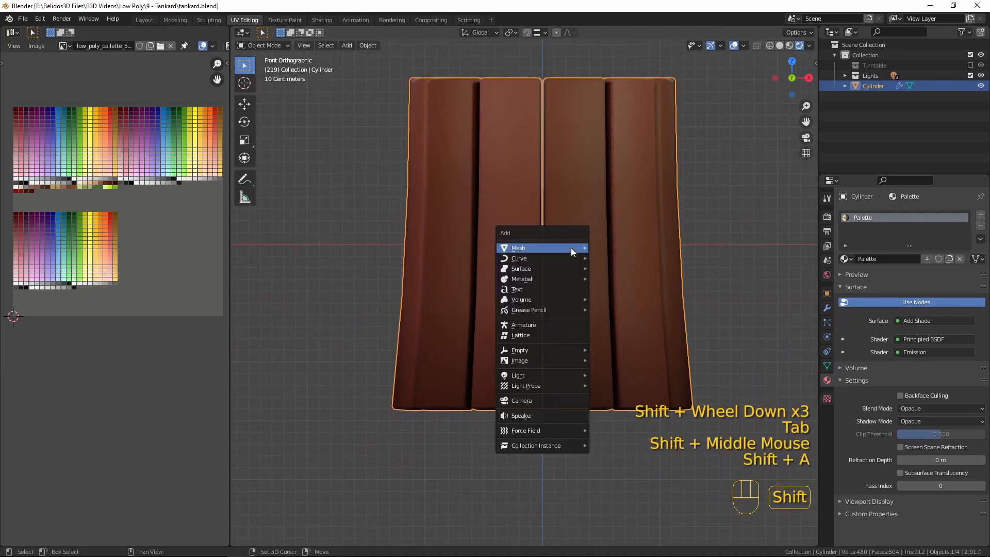
pyautogui.moveTo(570, 247)
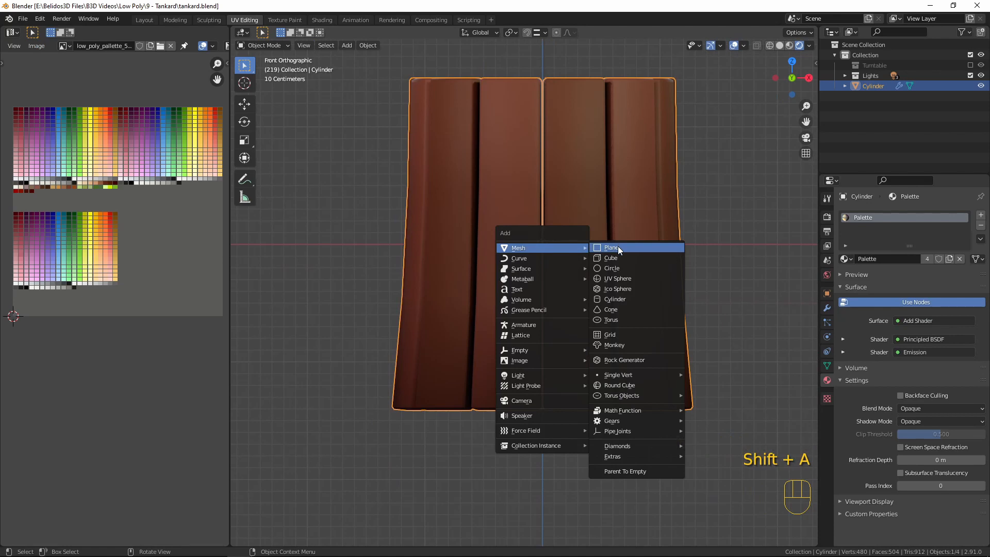
pyautogui.click(618, 299)
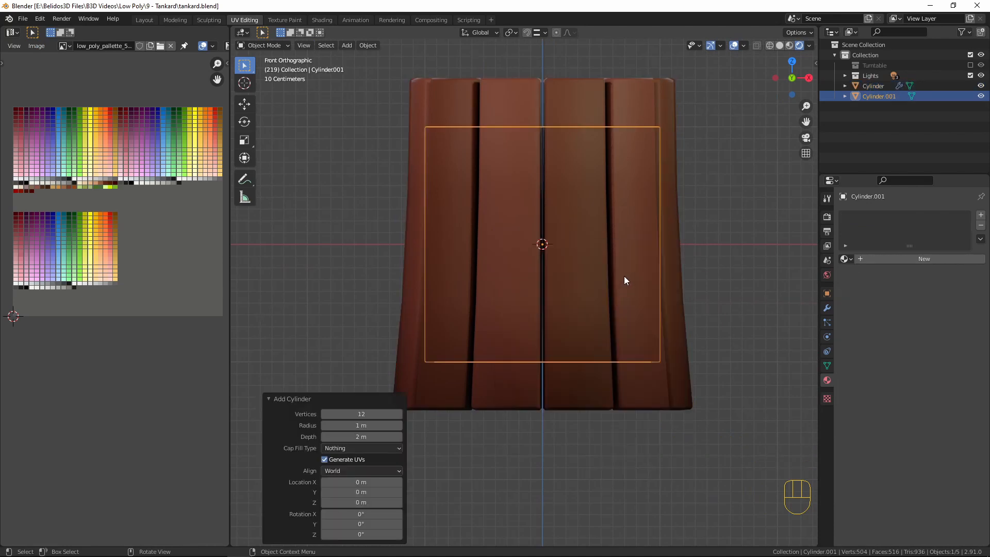
# Step: Put the new cylinder in Edit Mode with all faces selected, shown in wireframe with X-ray from the front
pyautogui.scroll(-3, 663, 277)
pyautogui.press('Tab')
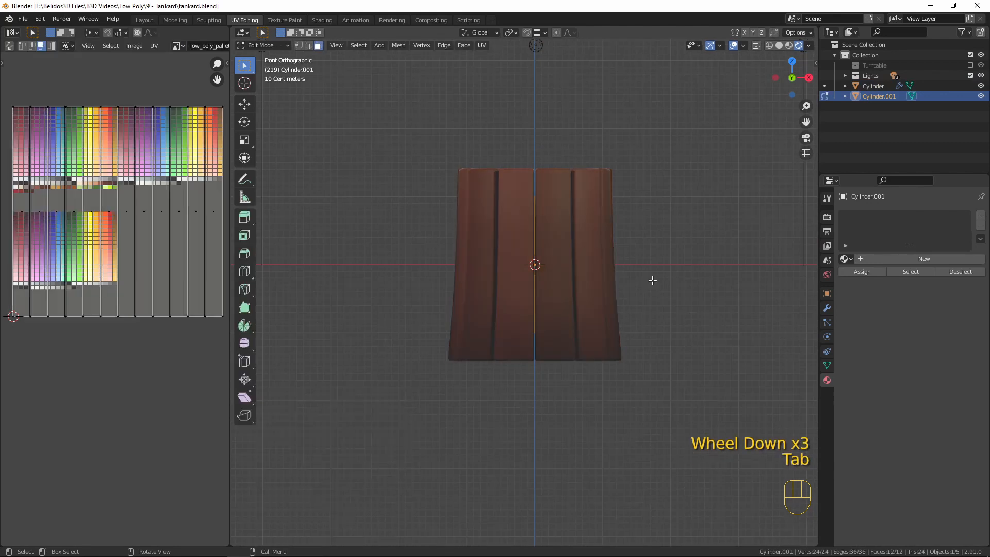
pyautogui.press('a')
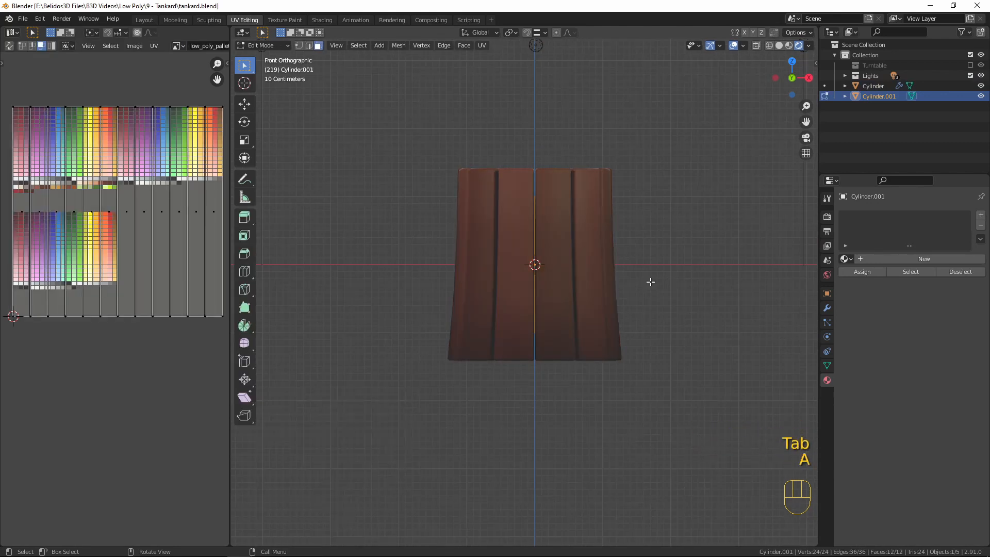
pyautogui.hotkey('shift', 'z')
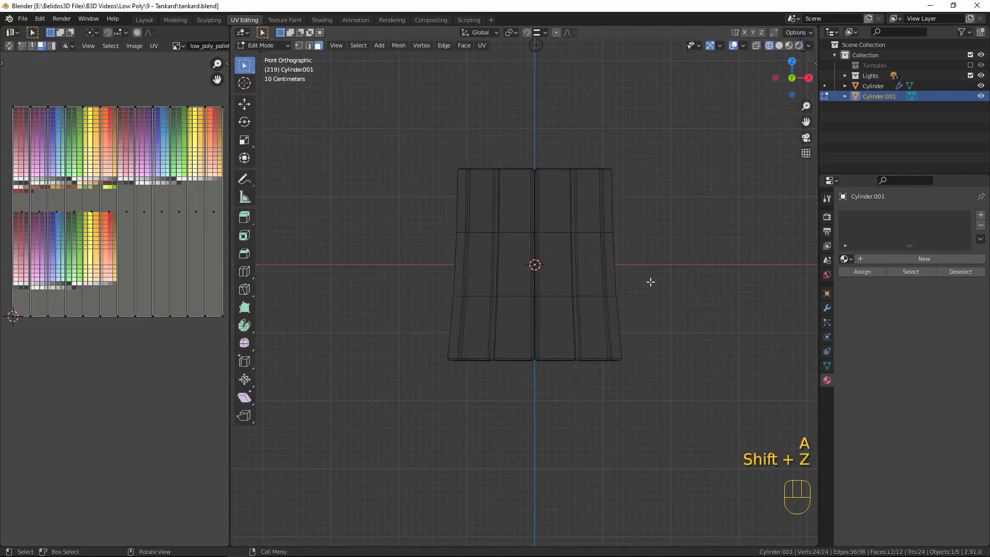
pyautogui.moveTo(651, 282); pyautogui.dragTo(418, 304, button='middle')
pyautogui.hotkey('alt', 'z')
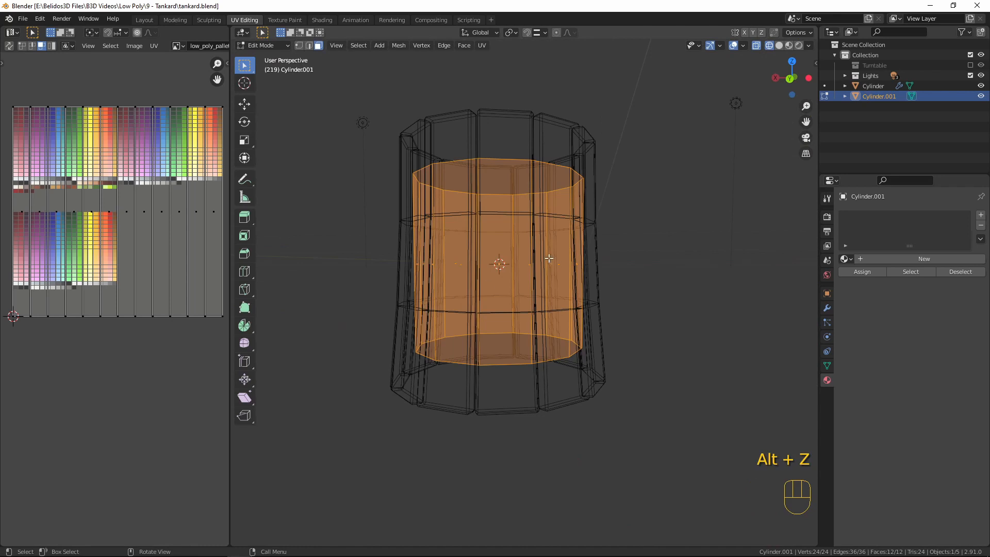
pyautogui.press('KP_1')
pyautogui.scroll(3, 576, 246)
pyautogui.scroll(-2, 639, 280)
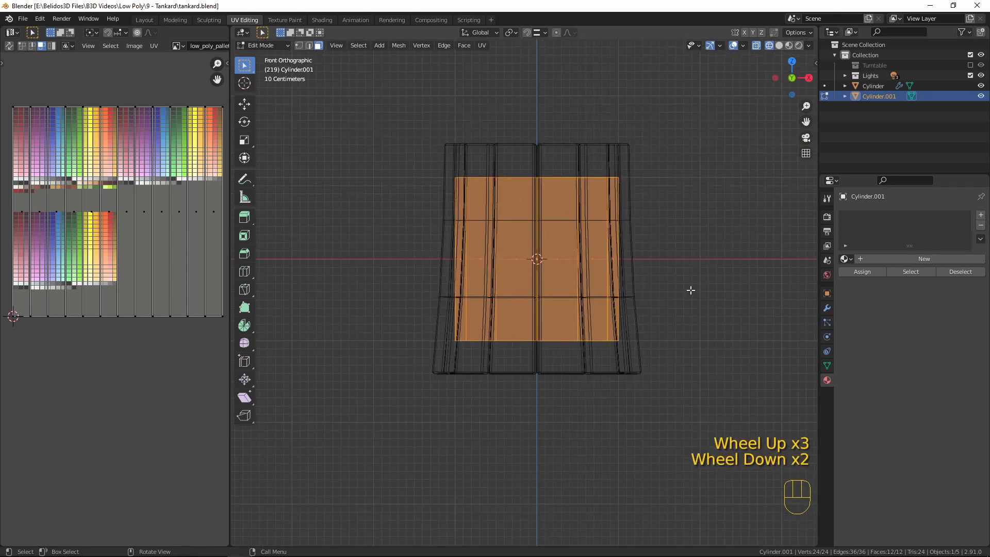
# Step: Scale the inner cylinder by about 1.204 in X and Y and about 0.164 in Z to form a flat band
pyautogui.press('s')
pyautogui.hotkey('shift', 'z')
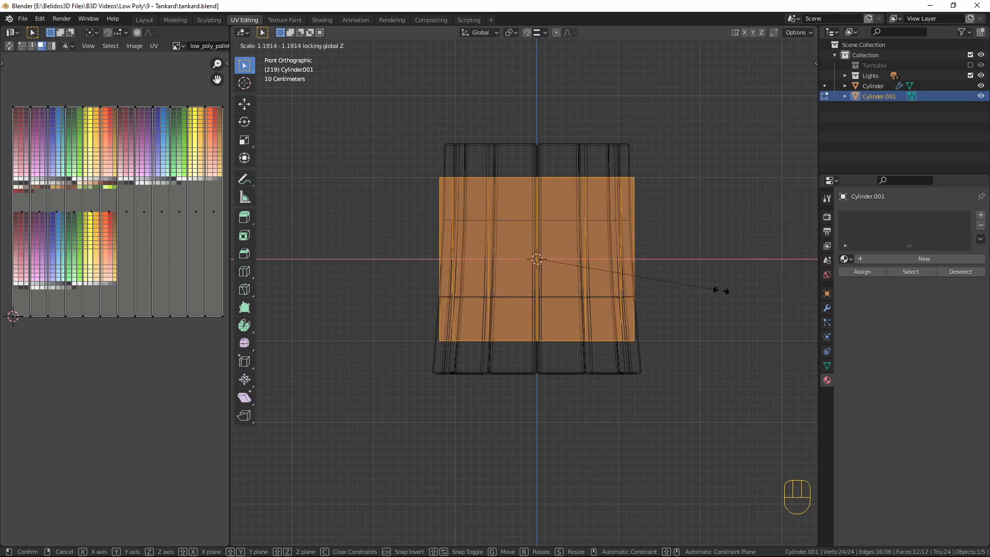
pyautogui.click(723, 287)
pyautogui.press('s')
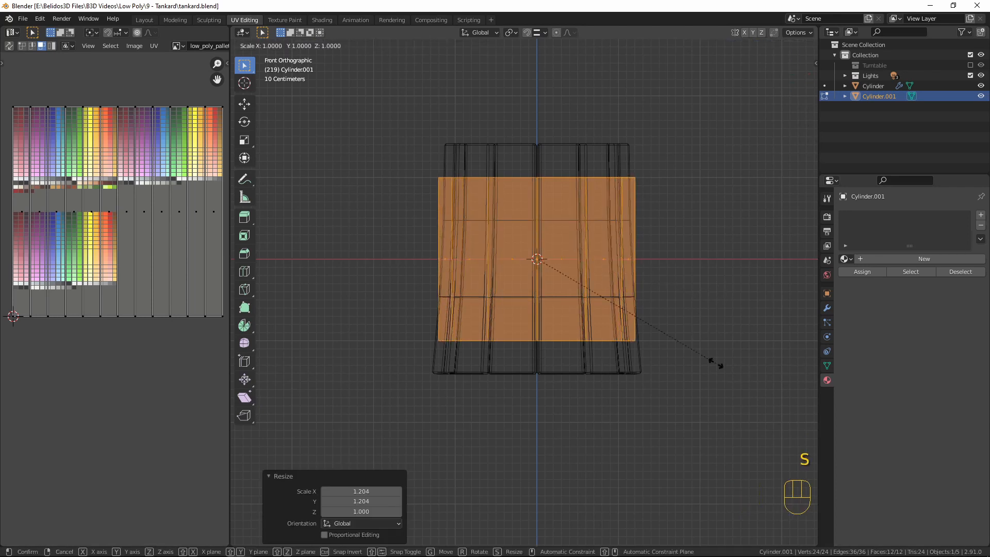
pyautogui.press('z')
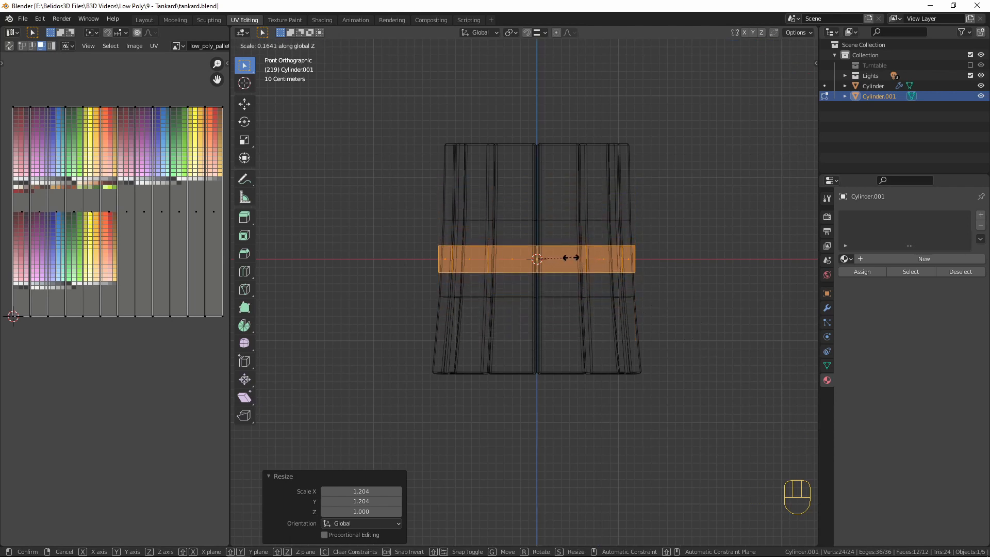
pyautogui.click(571, 258)
# Step: Move the band up about 1.02 m along Z near the tankard's rim and restore rendered shading
pyautogui.press('g')
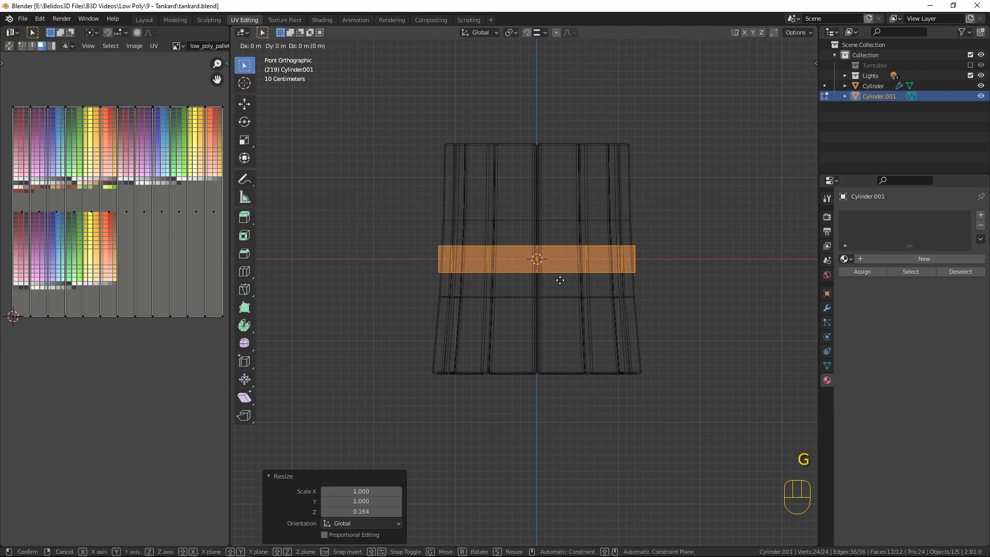
pyautogui.press('z')
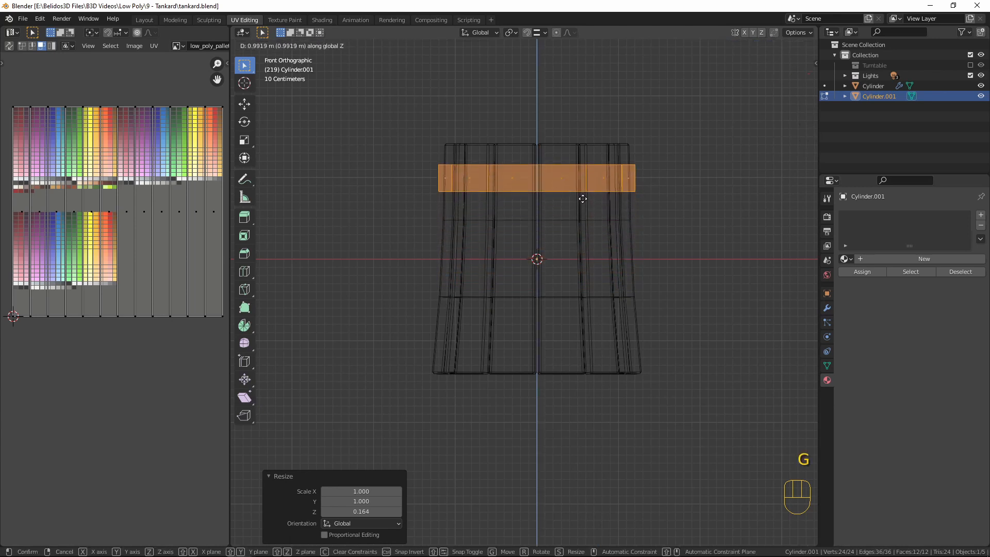
pyautogui.click(583, 197)
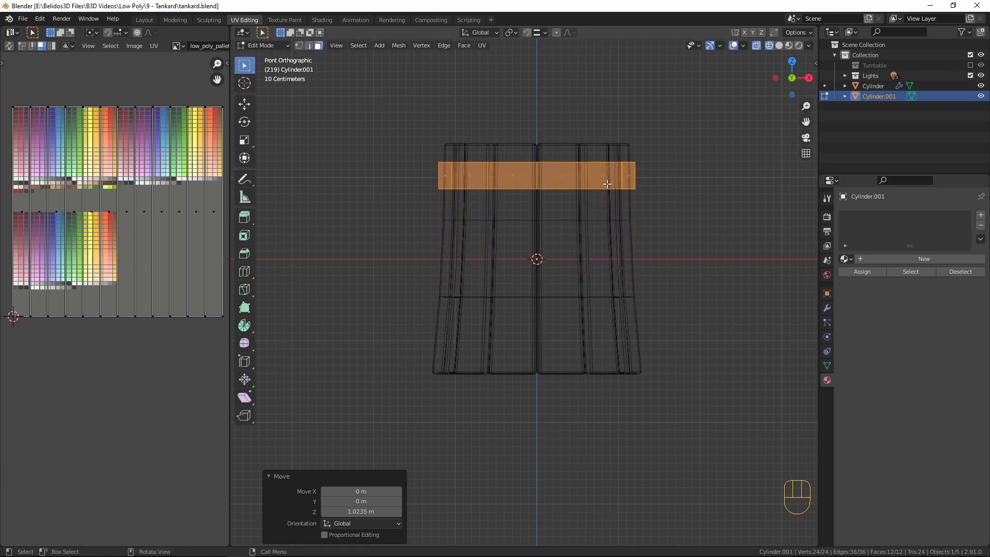
pyautogui.moveTo(686, 229)
pyautogui.mouseDown(button='middle')
pyautogui.moveTo(630, 271)
pyautogui.moveTo(618, 299)
pyautogui.moveTo(589, 278)
pyautogui.mouseUp(button='middle')
pyautogui.hotkey('shift', 'z')
pyautogui.scroll(-2, 615, 292)
pyautogui.scroll(4, 624, 292)
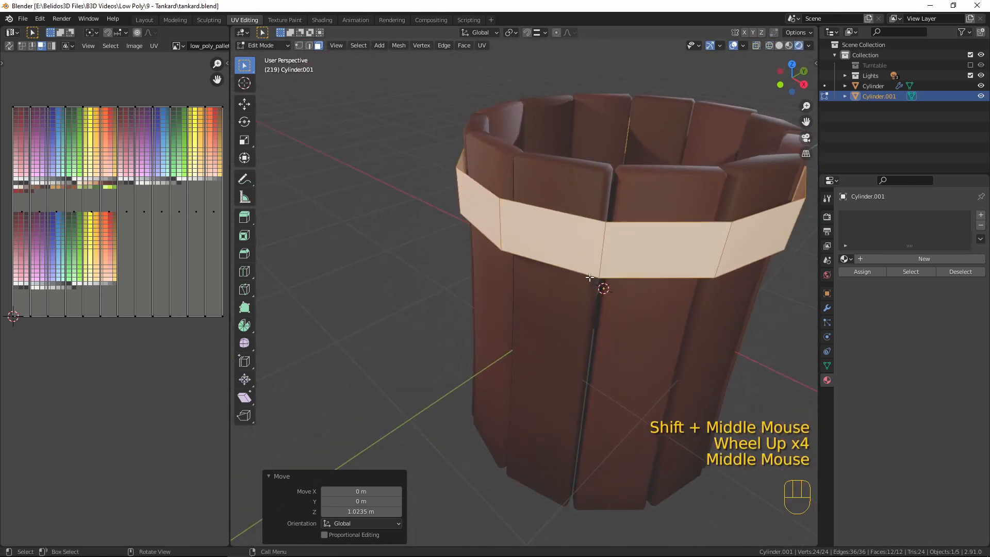
# Step: Extrude the band's upper and lower edge loops and scale them inward by about 0.921, locking Z
pyautogui.press('2')
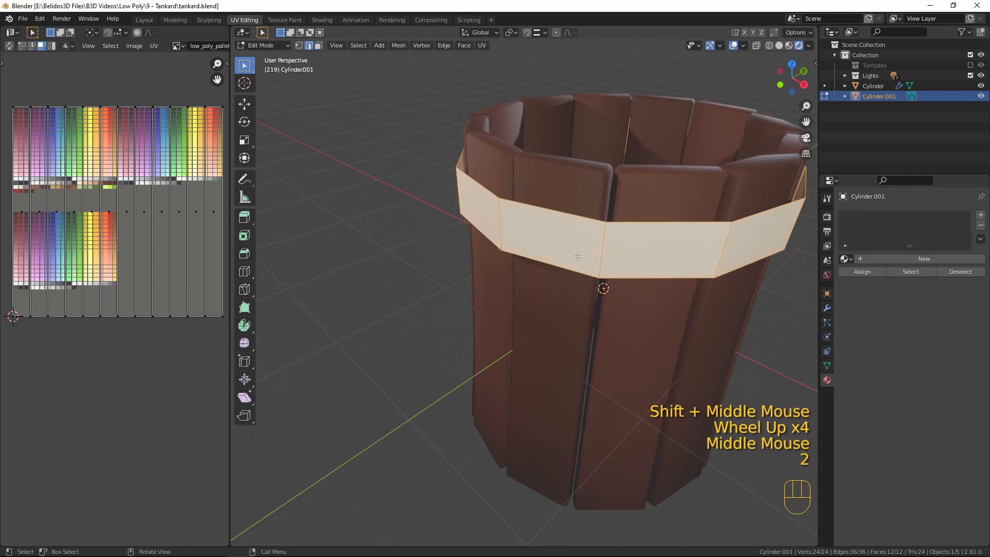
pyautogui.keyDown('alt'); pyautogui.click(529, 201); pyautogui.keyUp('alt')
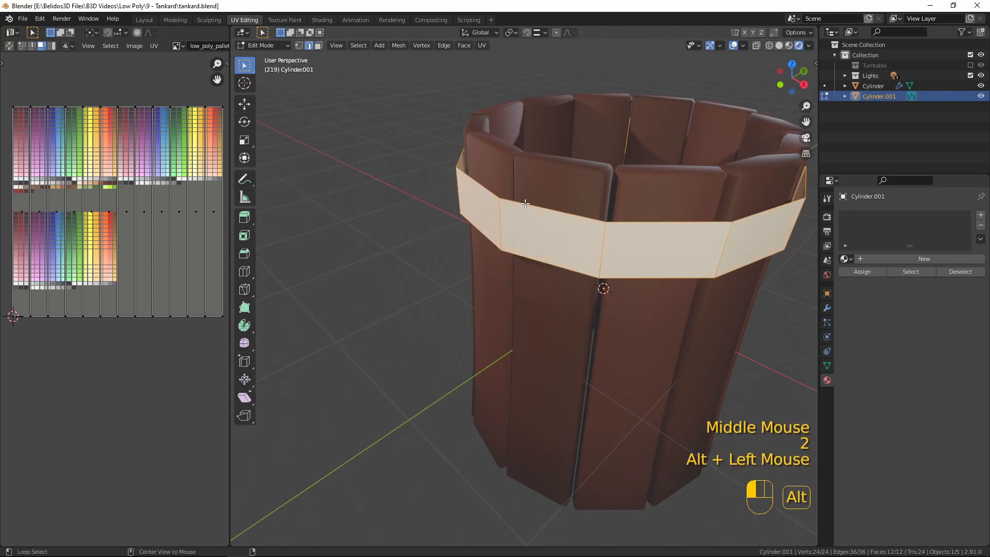
pyautogui.keyDown('alt'); pyautogui.keyDown('shift'); pyautogui.click(526, 257); pyautogui.keyUp('shift'); pyautogui.keyUp('alt')
pyautogui.moveTo(536, 332); pyautogui.dragTo(497, 356, button='middle')
pyautogui.press('e')
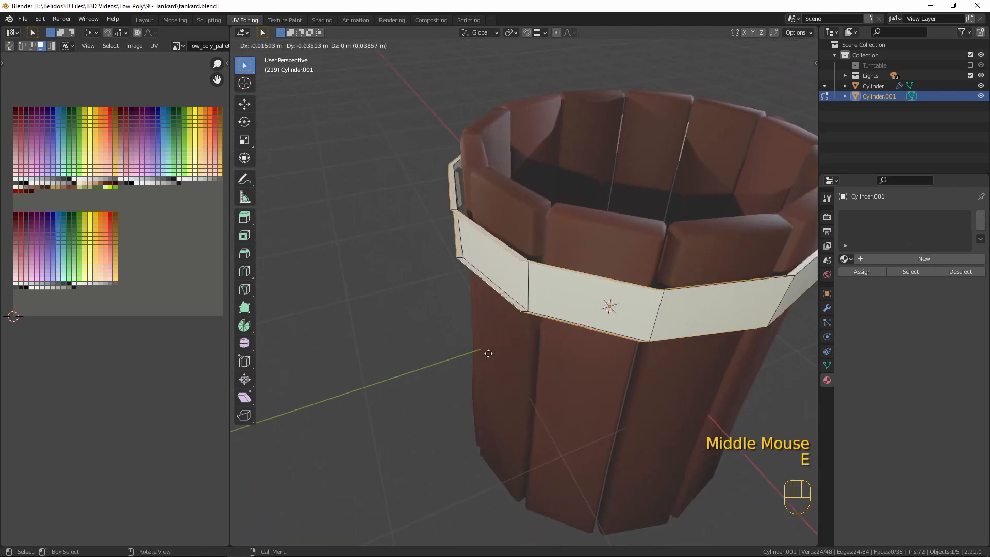
pyautogui.rightClick(405, 193)
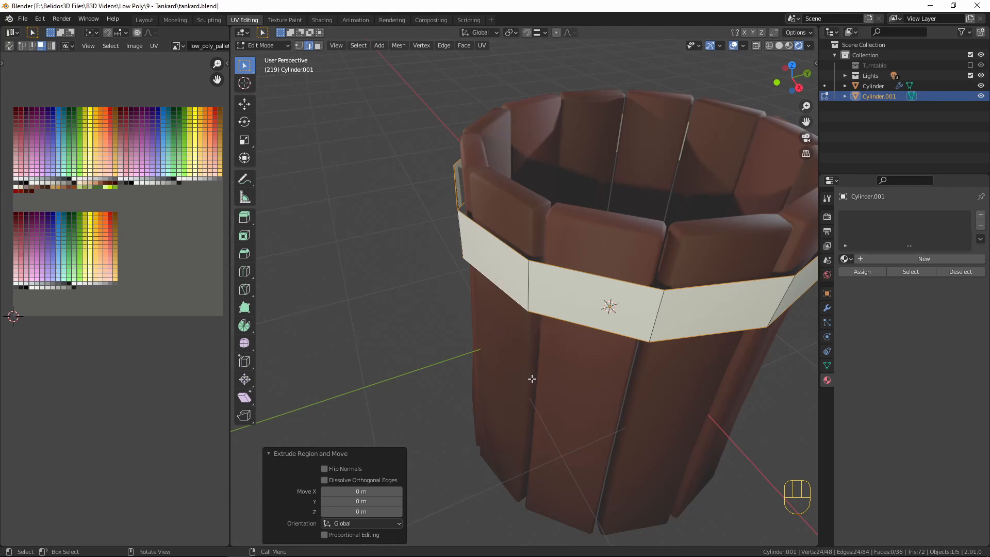
pyautogui.press('s')
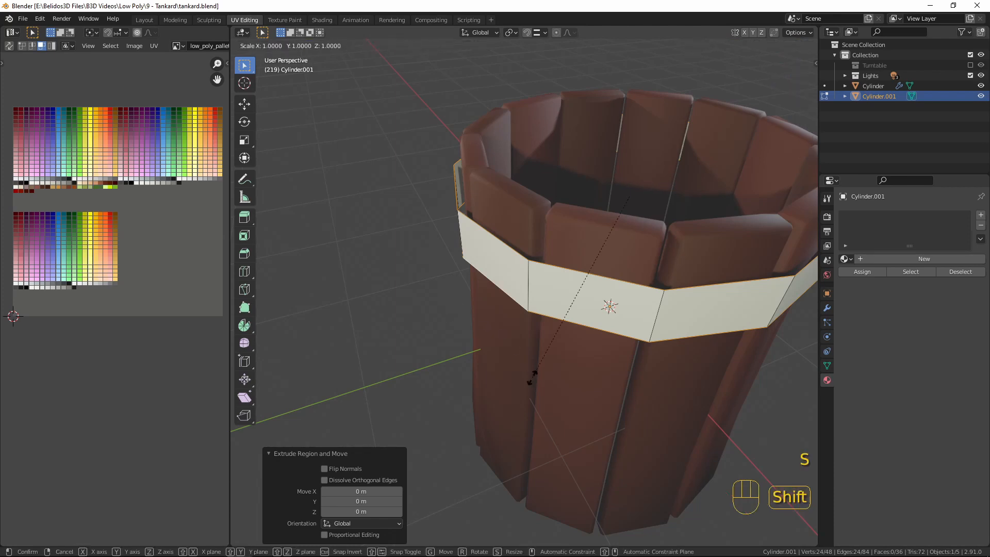
pyautogui.keyDown('shift'); pyautogui.middleClick(532, 377); pyautogui.keyUp('shift')
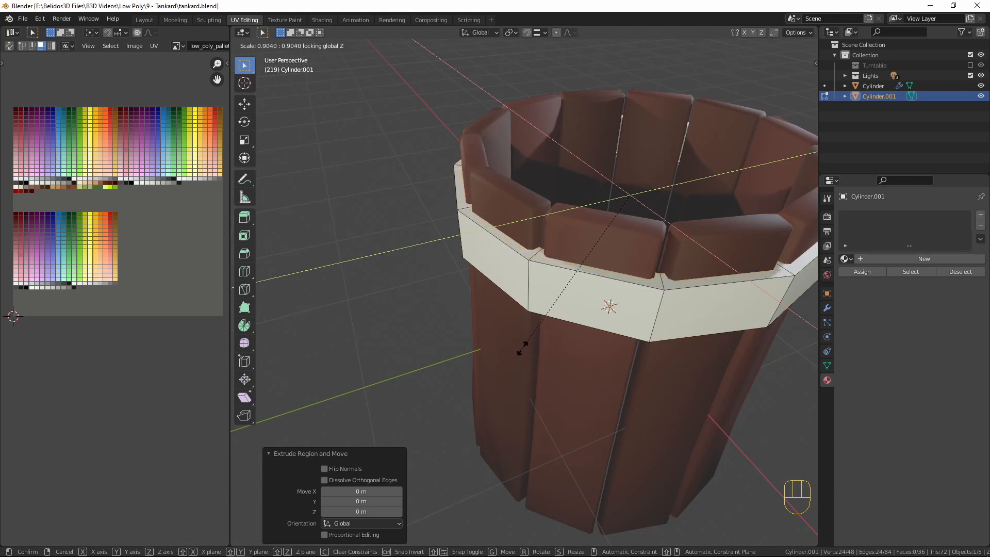
pyautogui.click(520, 350)
pyautogui.moveTo(481, 340); pyautogui.dragTo(597, 387, button='middle')
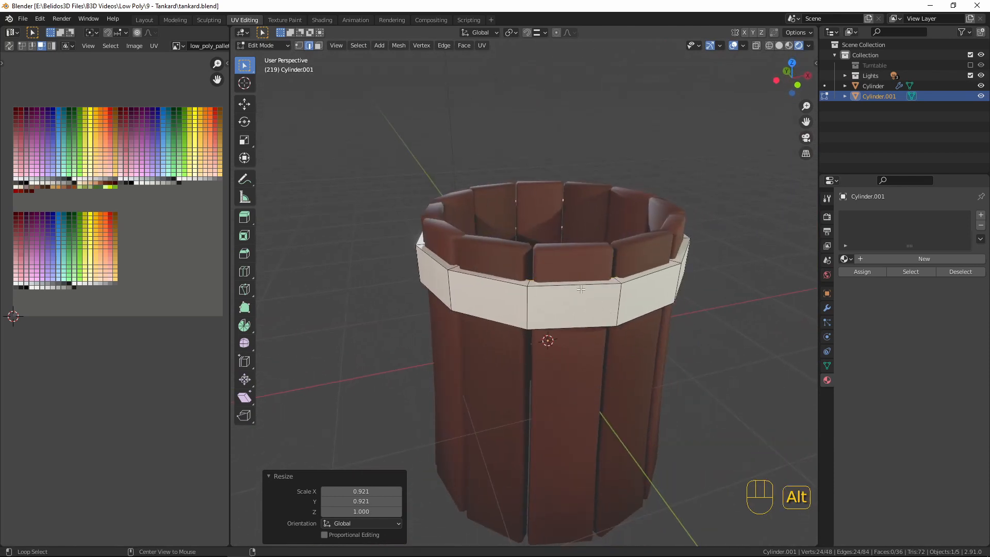
# Step: Bevel the band's upper and lower outer edge loops with 2 segments and a width of about 0.041 m, then return to Object Mode
pyautogui.keyDown('alt'); pyautogui.click(576, 285); pyautogui.keyUp('alt')
pyautogui.keyDown('alt'); pyautogui.keyDown('shift'); pyautogui.click(559, 328); pyautogui.keyUp('shift'); pyautogui.keyUp('alt')
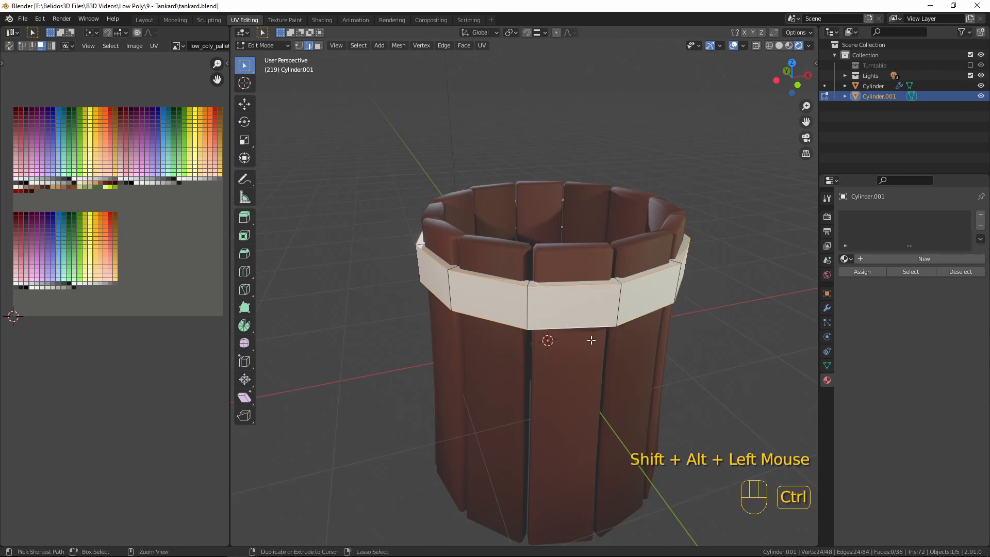
pyautogui.hotkey('ctrl', 'b')
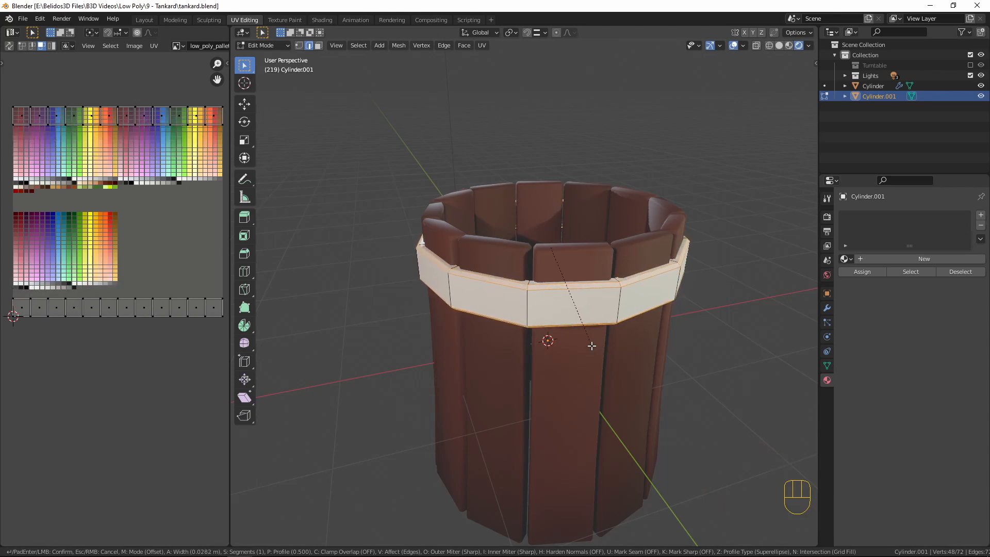
pyautogui.scroll(1, 594, 346)
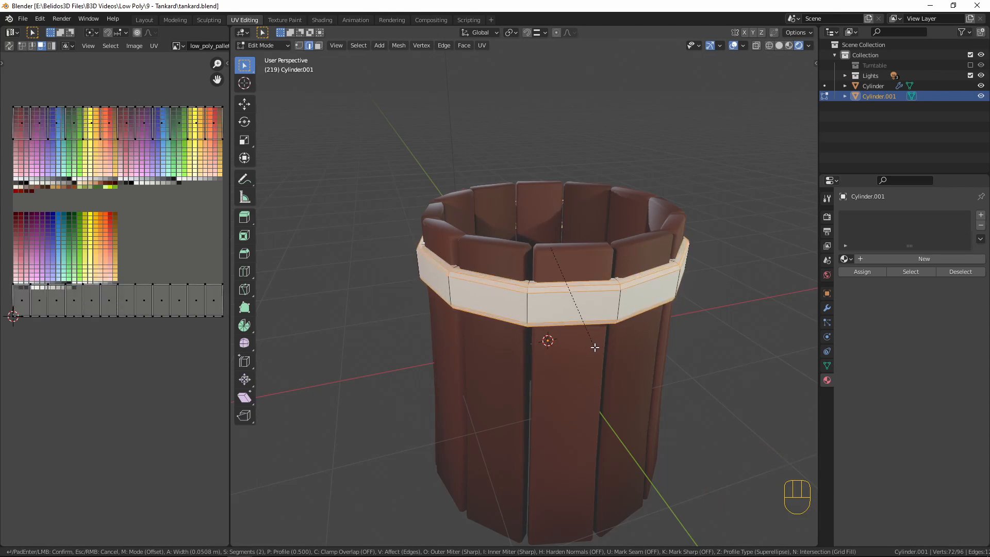
pyautogui.click(593, 347)
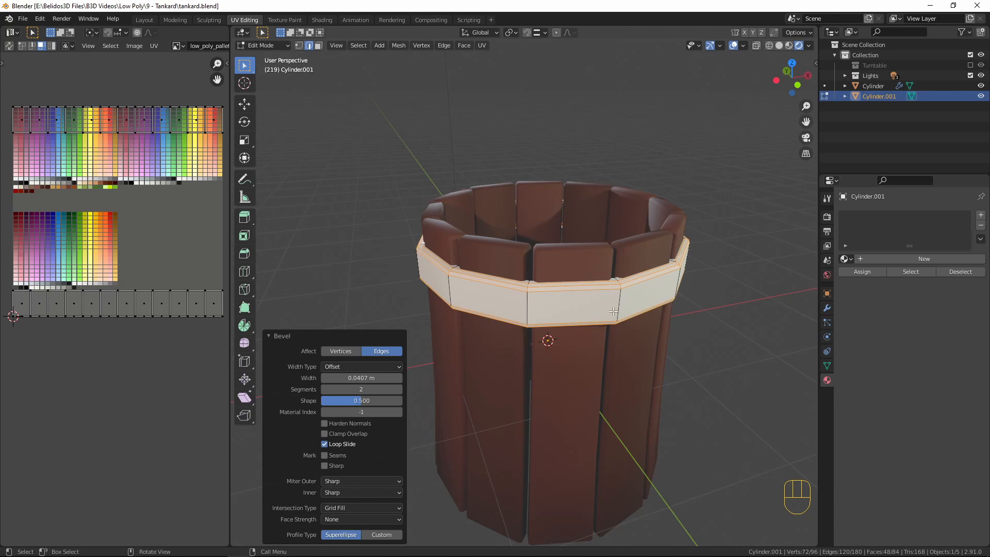
pyautogui.press('Tab')
# Step: Shade the band smooth and enable Auto Smooth with a 60° angle
pyautogui.moveTo(653, 347); pyautogui.dragTo(584, 313, button='middle')
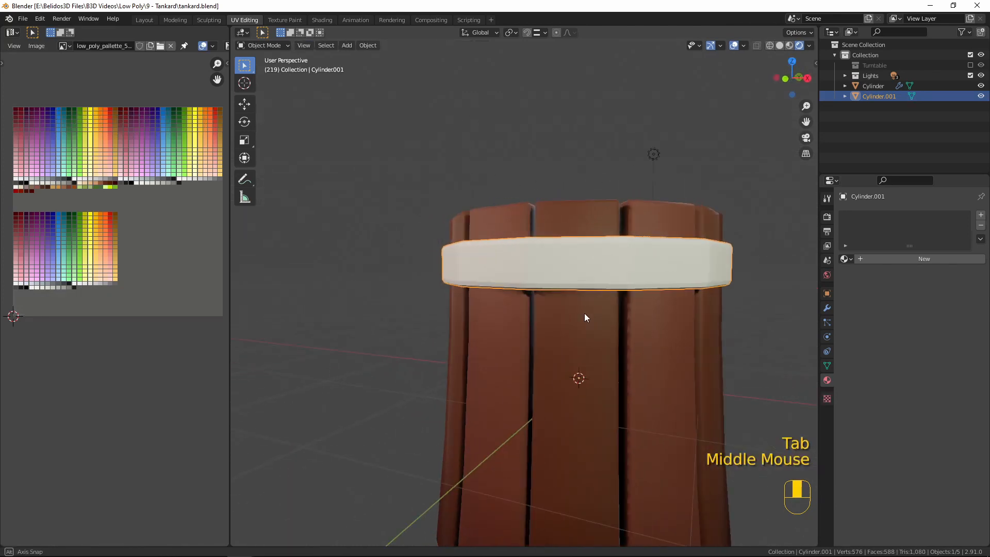
pyautogui.rightClick(542, 261)
pyautogui.click(541, 260)
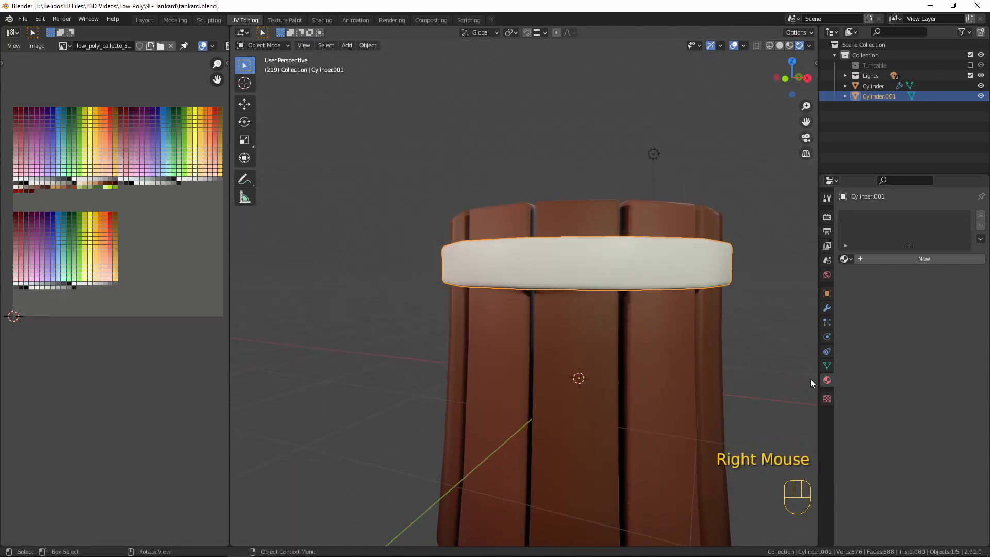
pyautogui.click(826, 366)
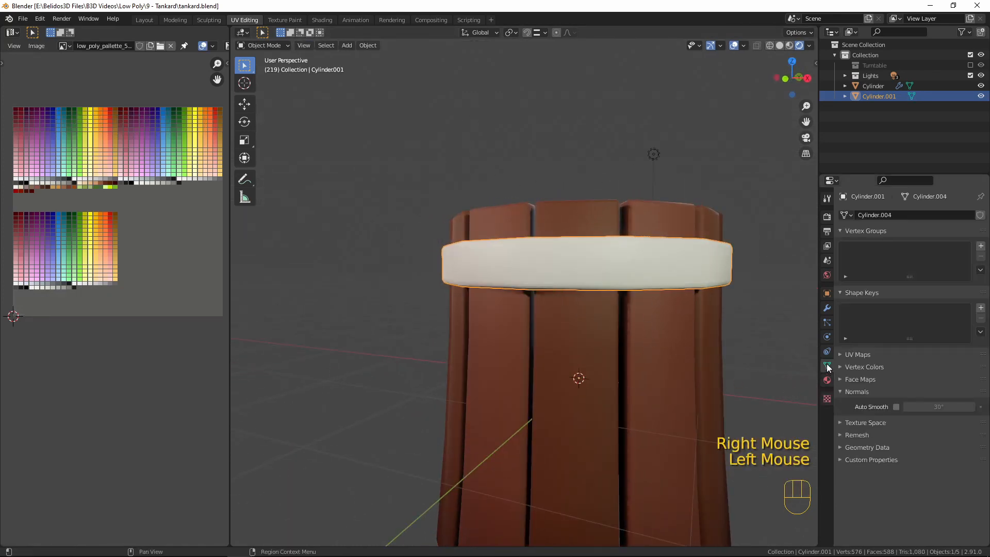
pyautogui.click(896, 407)
pyautogui.click(938, 408)
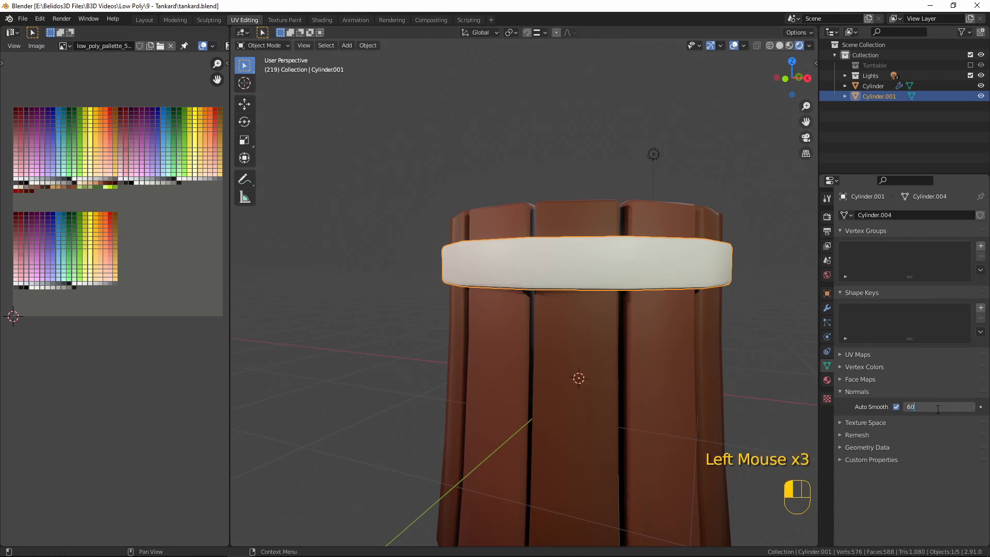
pyautogui.write('60')
pyautogui.press('Return')
# Step: Select all of the band's faces in Edit Mode and assign the existing Palette material to them
pyautogui.moveTo(582, 319)
pyautogui.mouseDown(button='middle')
pyautogui.moveTo(586, 338)
pyautogui.moveTo(575, 336)
pyautogui.mouseUp(button='middle')
pyautogui.press('Tab')
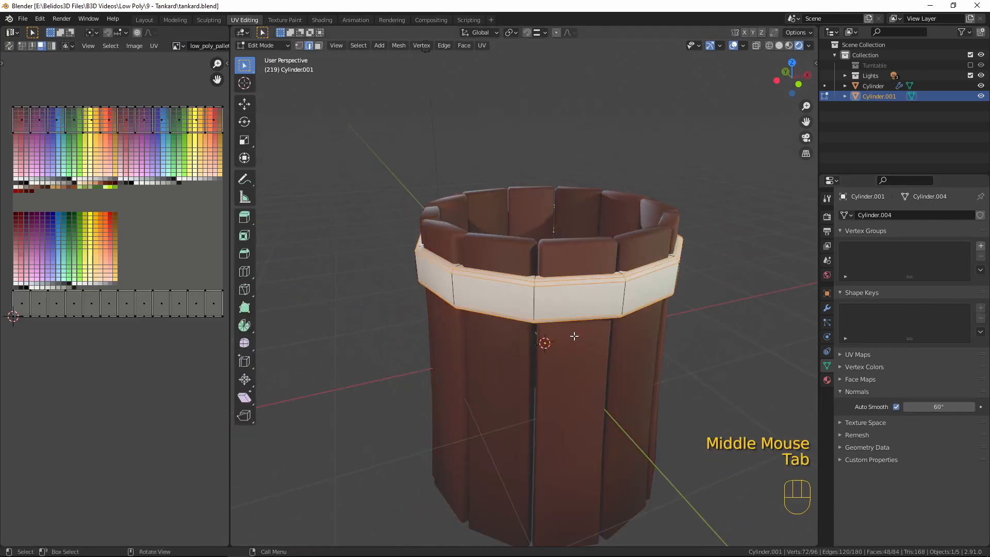
pyautogui.press('a')
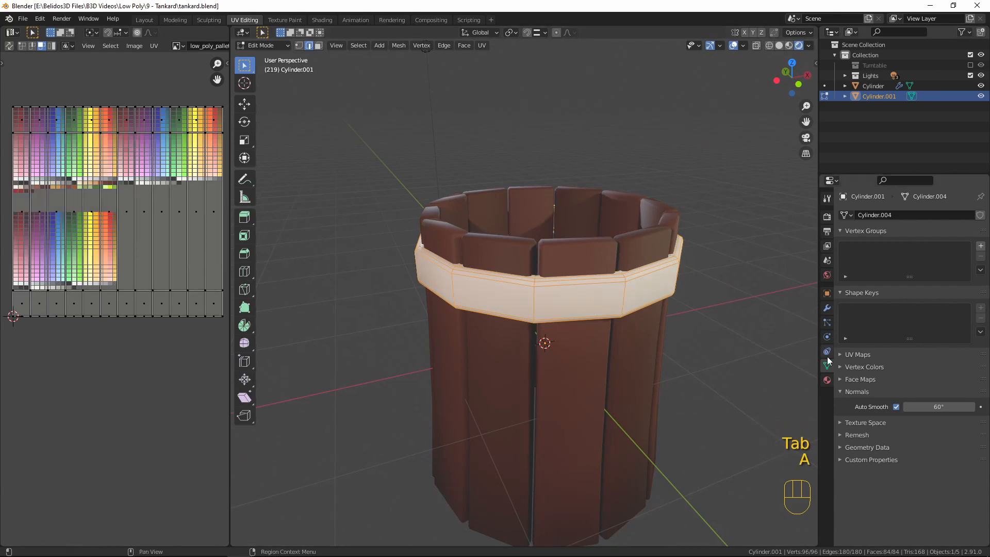
pyautogui.click(827, 380)
pyautogui.click(847, 260)
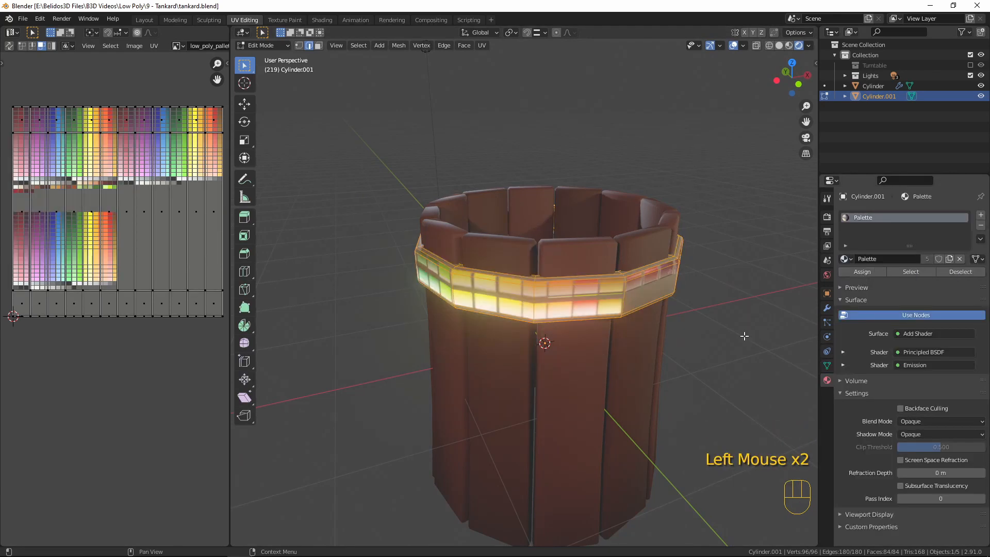
pyautogui.click(864, 274)
# Step: Reset the band's UVs, shrink them to a point and move them onto the palette's dark metallic swatch, then leave Edit Mode
pyautogui.press('u')
pyautogui.press('r')
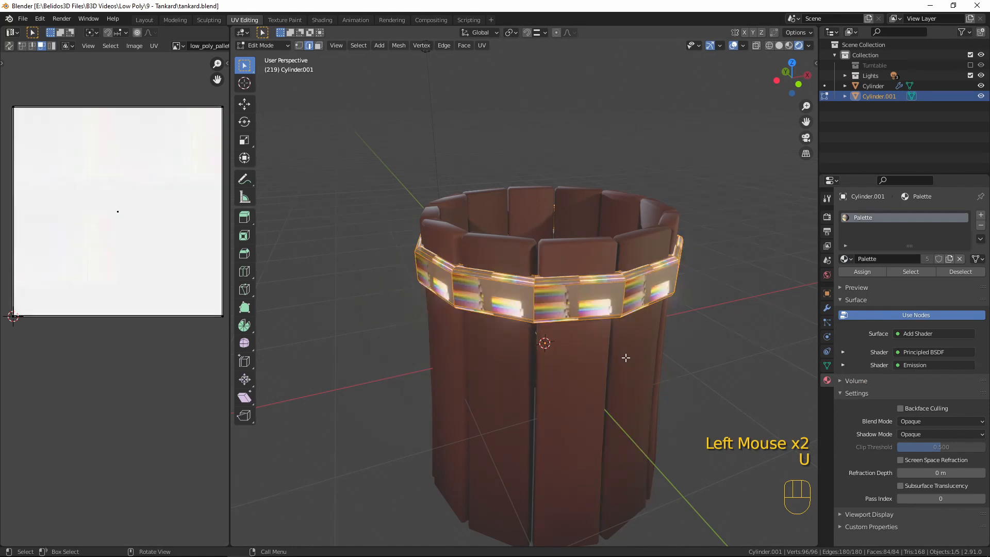
pyautogui.press('a')
pyautogui.press('s')
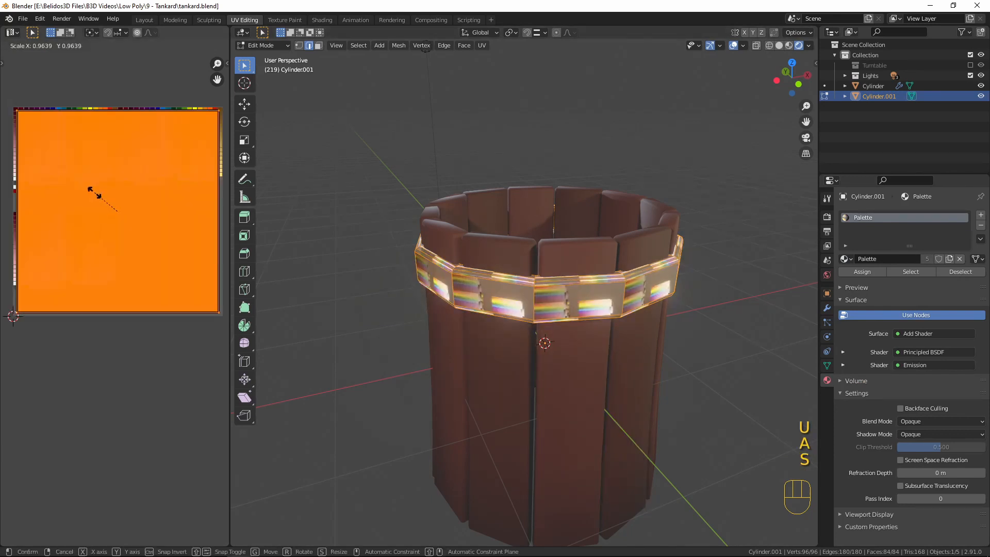
pyautogui.click(125, 218)
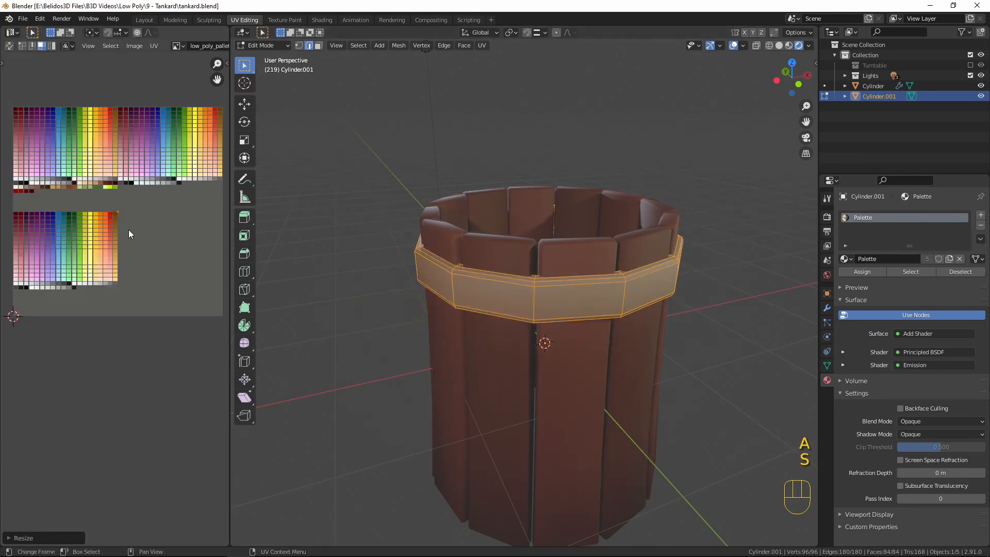
pyautogui.press('g')
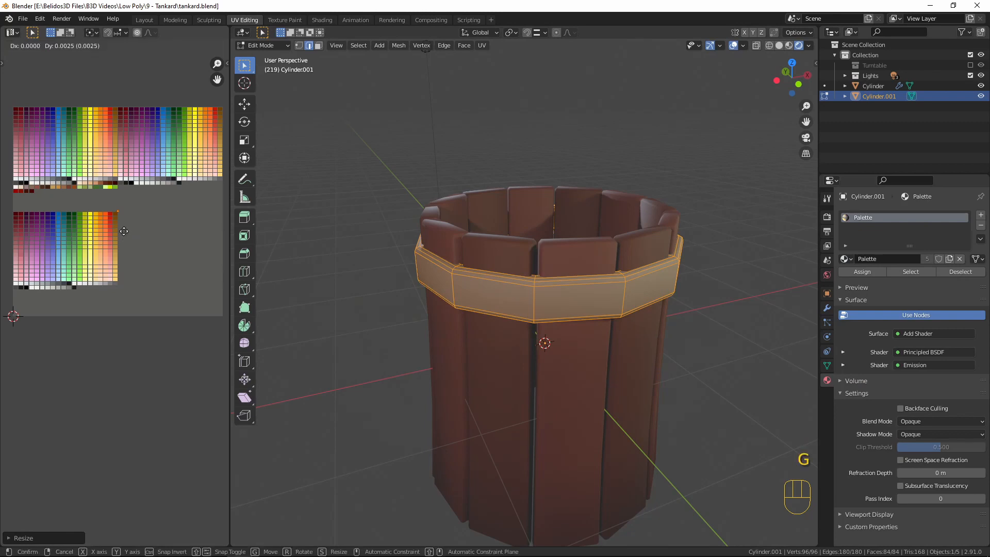
pyautogui.click(158, 198)
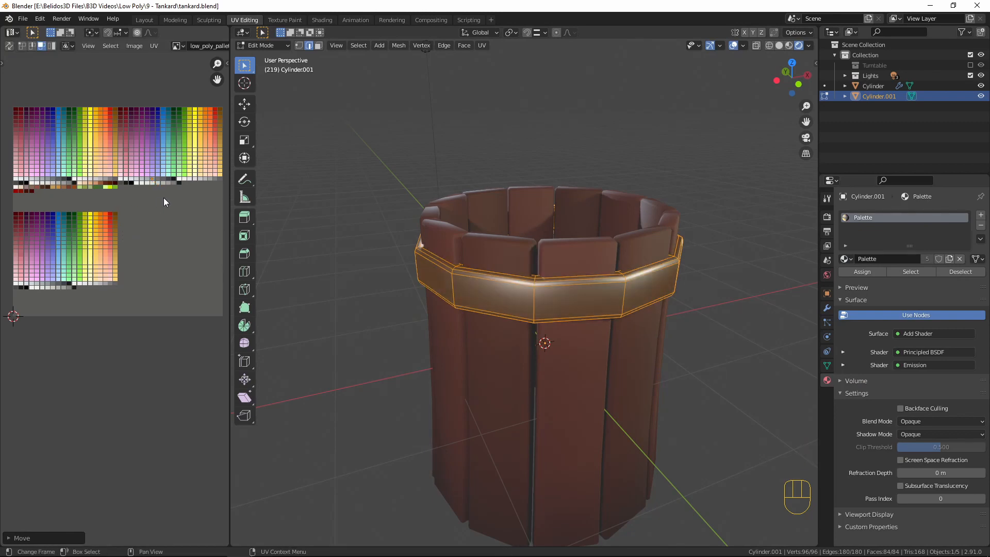
pyautogui.press('Tab')
# Step: Duplicate the metal band and move the copy down about 1.788 m along Z near the tankard's base
pyautogui.moveTo(789, 313); pyautogui.dragTo(665, 327, button='middle')
pyautogui.scroll(-2, 666, 312)
pyautogui.press('a')
pyautogui.scroll(-3, 659, 354)
pyautogui.scroll(3, 678, 360)
pyautogui.press('KP_1')
pyautogui.press('a')
pyautogui.click(501, 251)
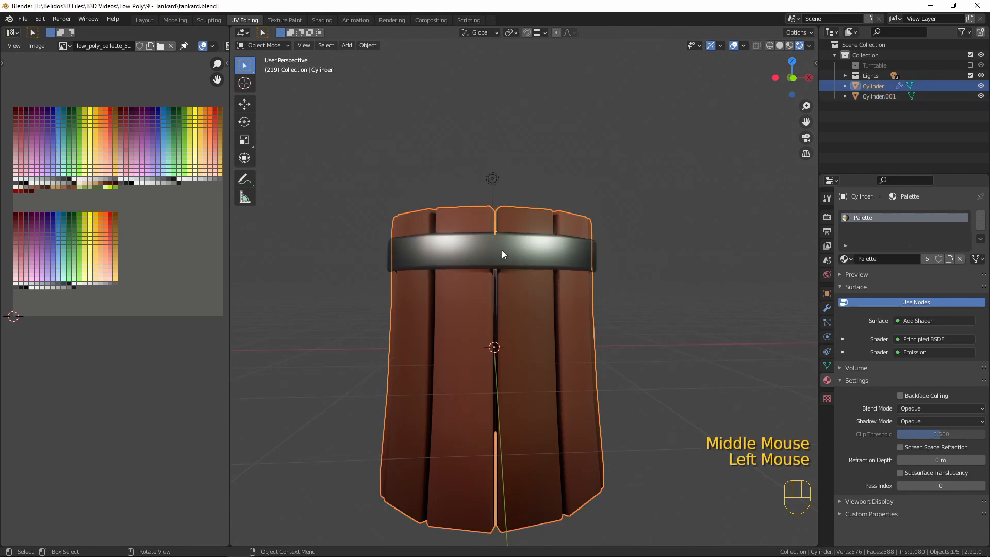
pyautogui.click(502, 250)
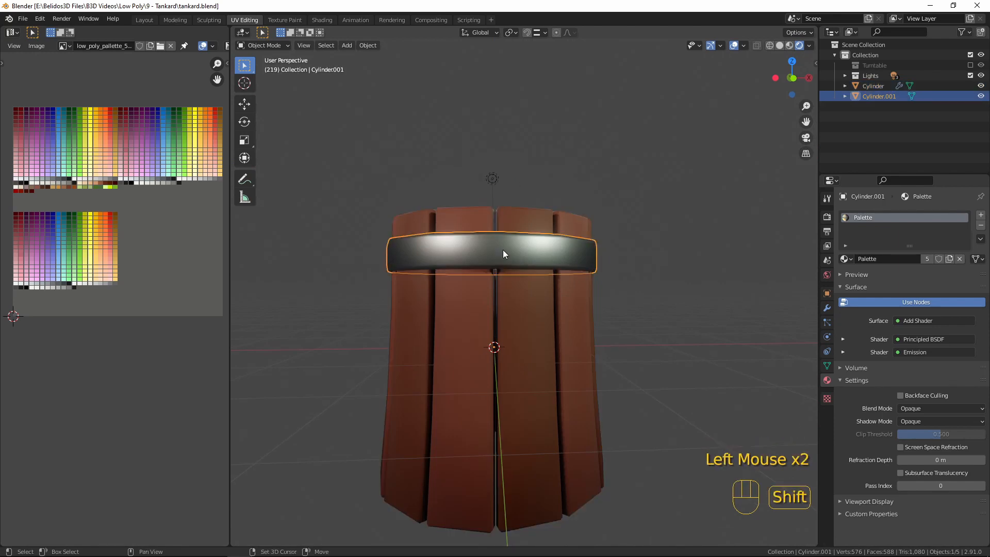
pyautogui.hotkey('shift', 'd')
pyautogui.rightClick(471, 85)
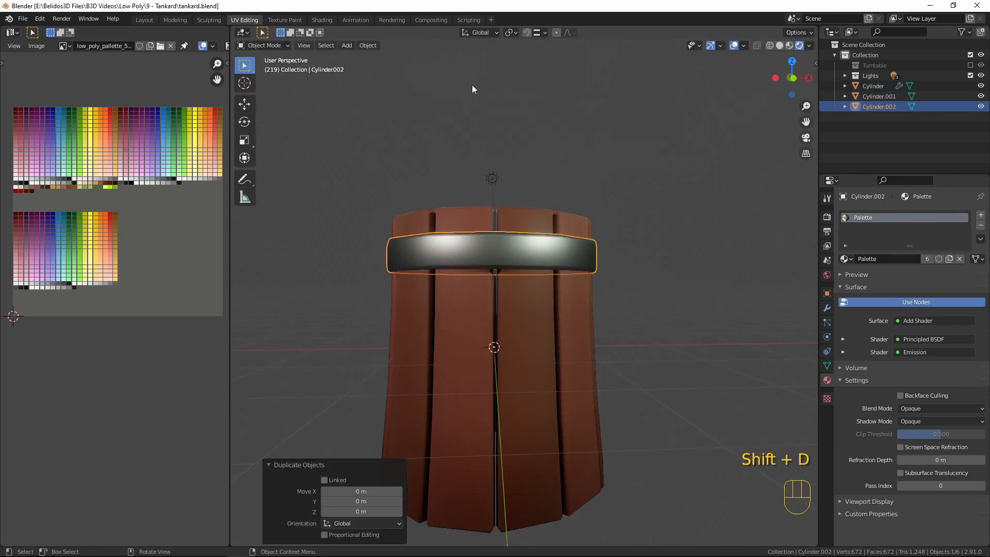
pyautogui.press('KP_1')
pyautogui.press('g')
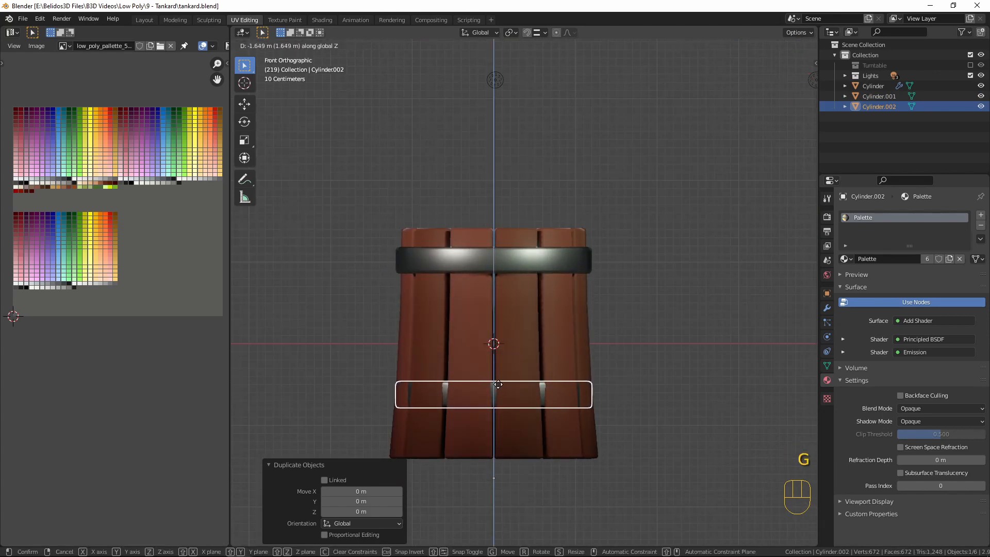
pyautogui.scroll(-3, 496, 395)
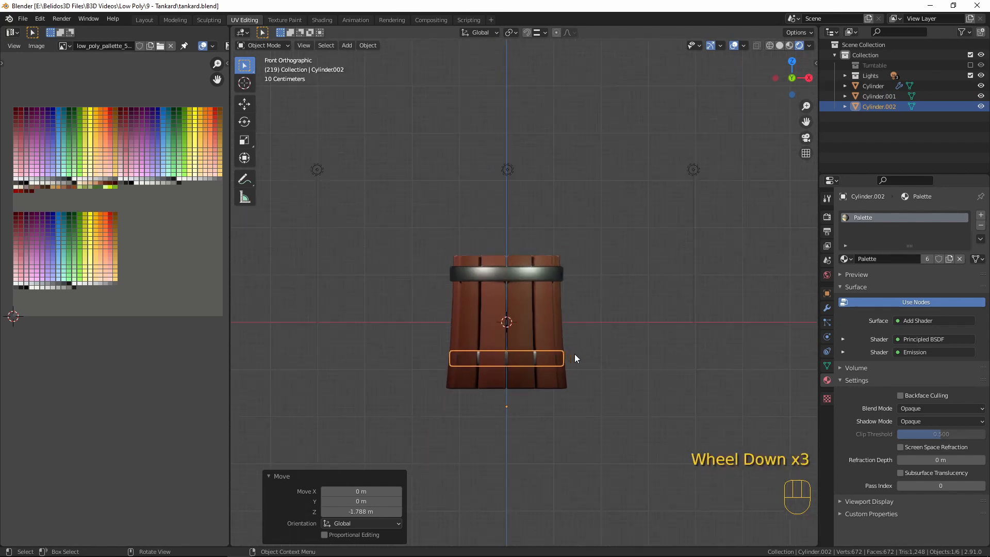
# Step: Select the lower band's outer face loop in Edit Mode and grow the selection twice to include the bevel faces
pyautogui.moveTo(574, 353); pyautogui.dragTo(500, 338, button='middle')
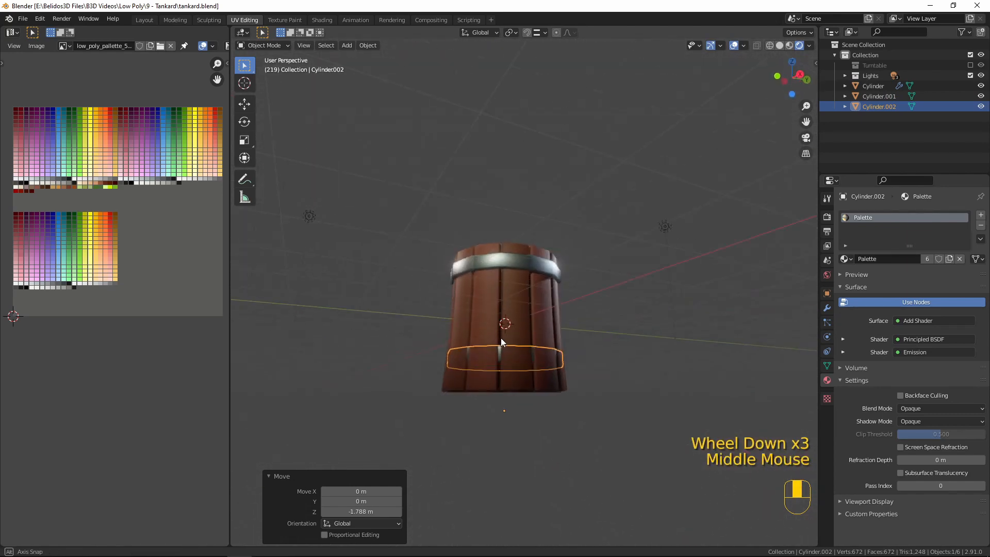
pyautogui.scroll(5, 497, 370)
pyautogui.scroll(-2, 506, 365)
pyautogui.press('Tab')
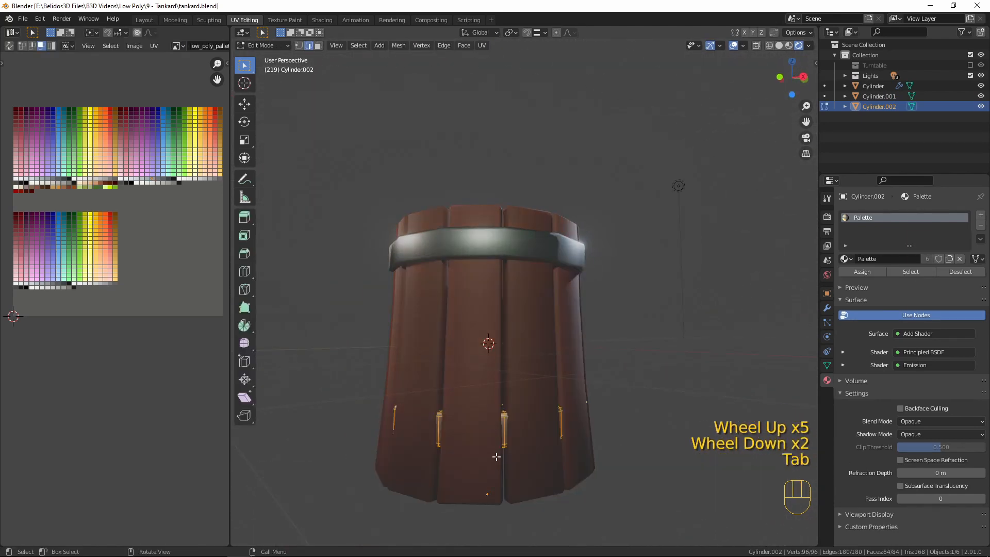
pyautogui.press('3')
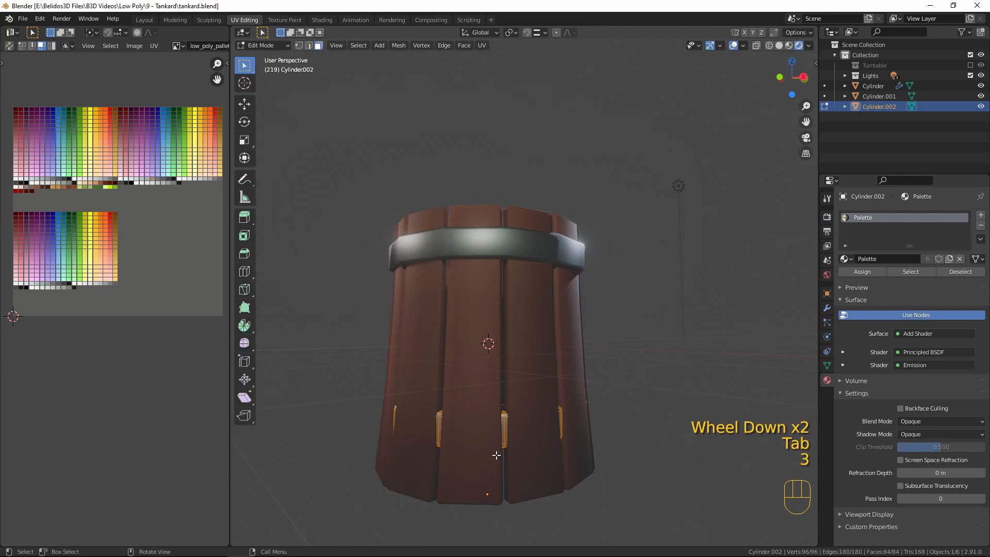
pyautogui.keyDown('alt'); pyautogui.click(503, 425); pyautogui.keyUp('alt')
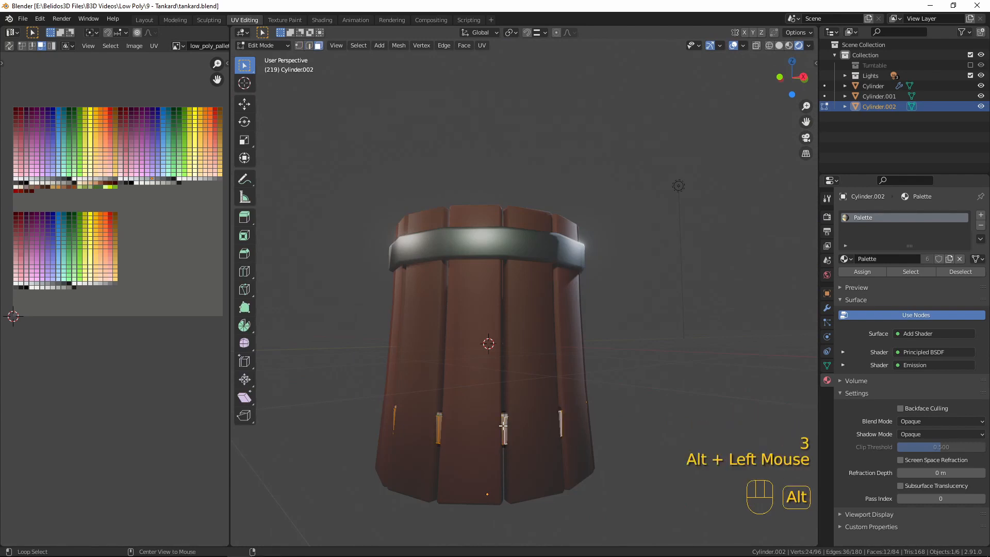
pyautogui.moveTo(515, 433); pyautogui.dragTo(517, 471, button='middle')
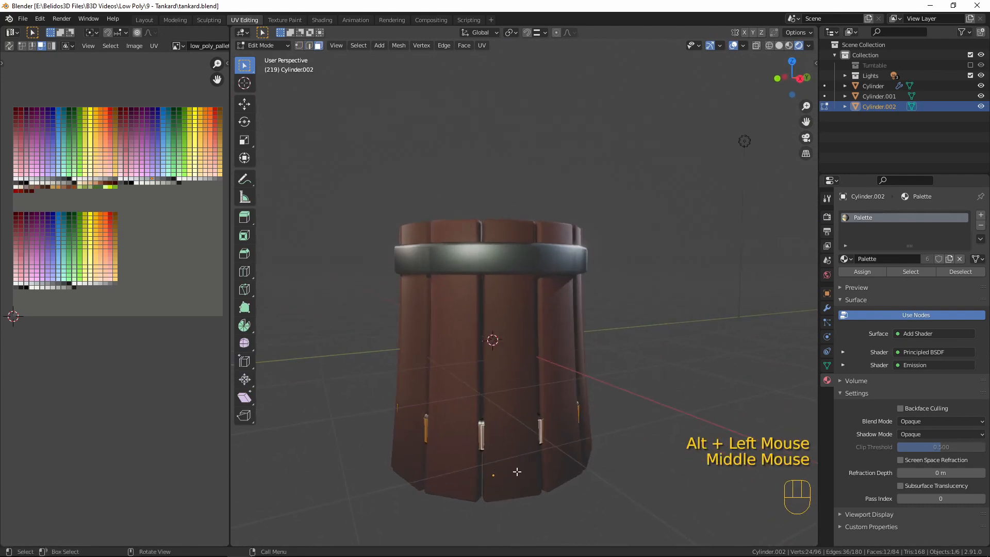
pyautogui.press('ctrl+KP_Add')
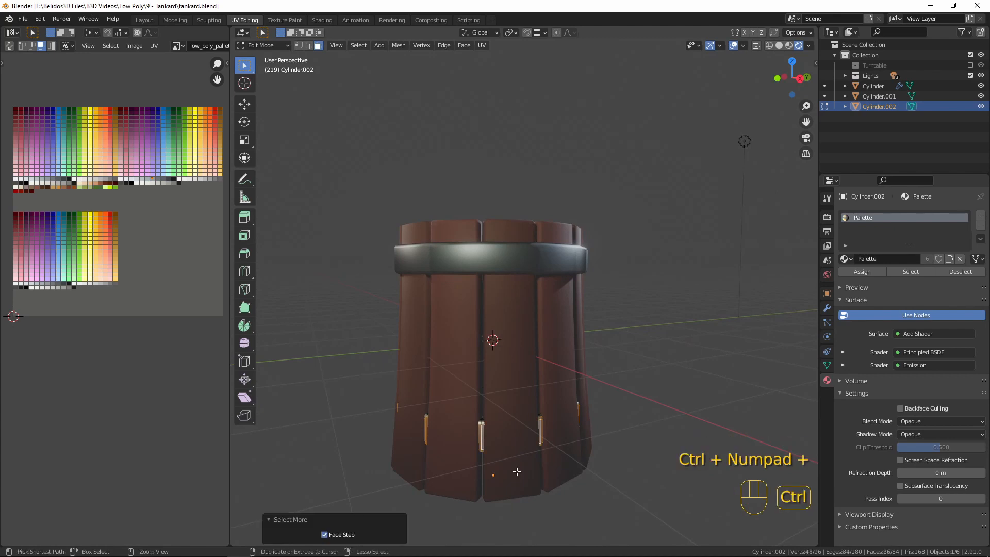
pyautogui.press('ctrl+KP_Add')
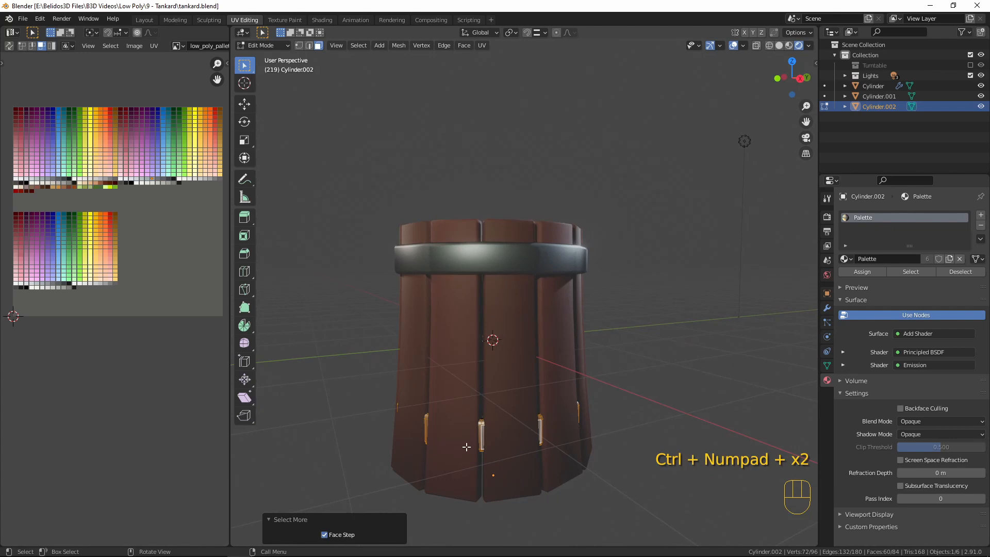
# Step: Scale the lower band's selected outer faces outward by about 1.063, locking Z, and return to Object Mode
pyautogui.press('s')
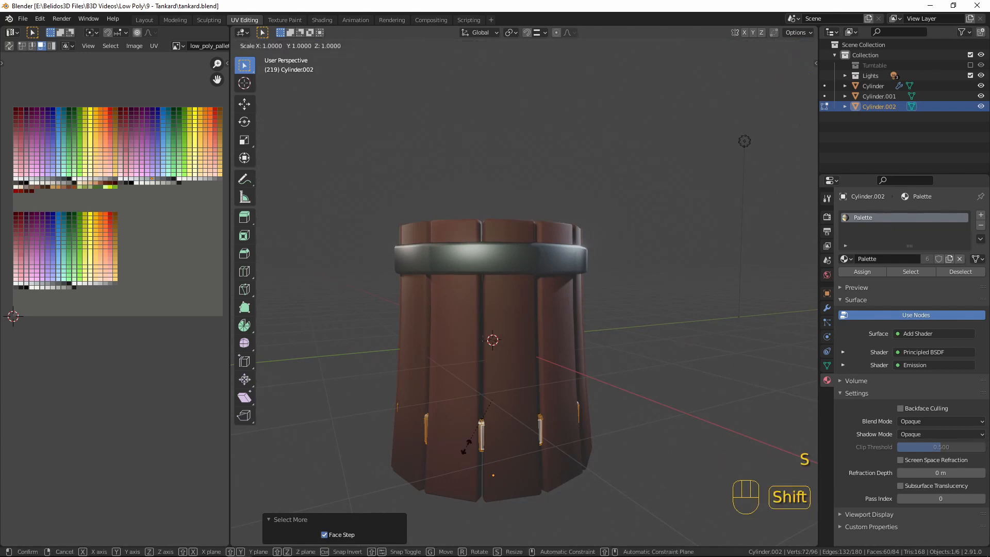
pyautogui.hotkey('shift', 'z')
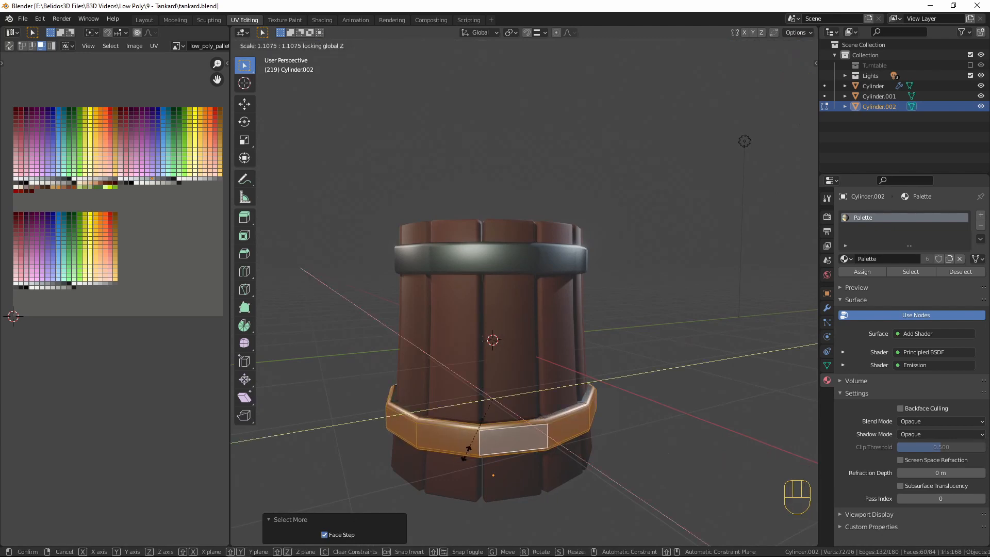
pyautogui.press('shift')
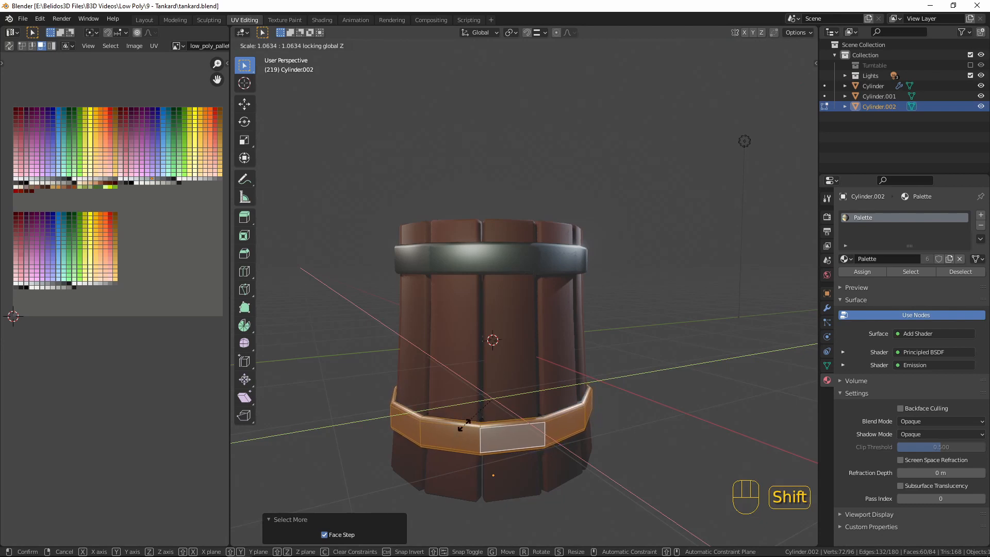
pyautogui.click(463, 426)
pyautogui.press('KP_1')
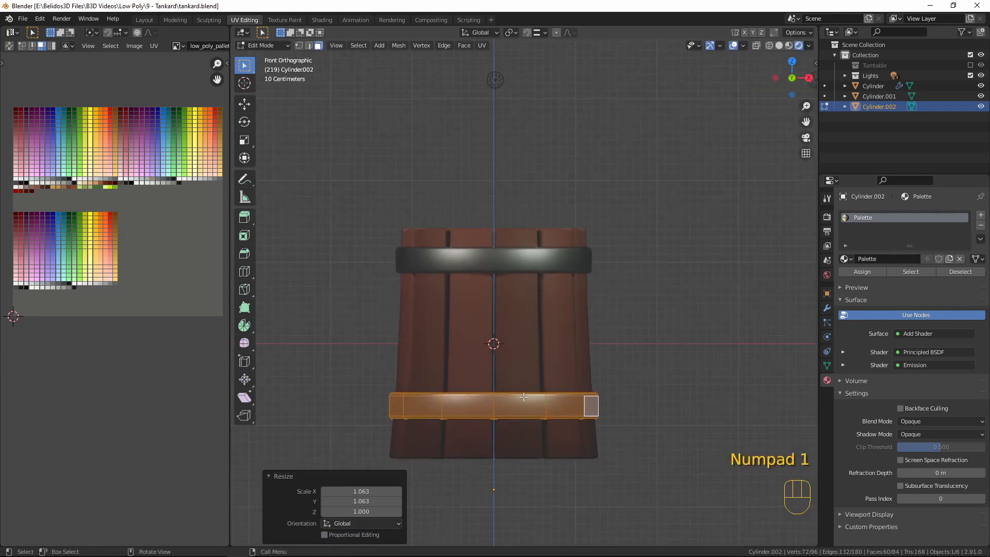
pyautogui.press('Tab')
# Step: In Edit Mode with X-ray enabled, box-select the upper rim faces of the lower metal band
pyautogui.scroll(-1, 525, 397)
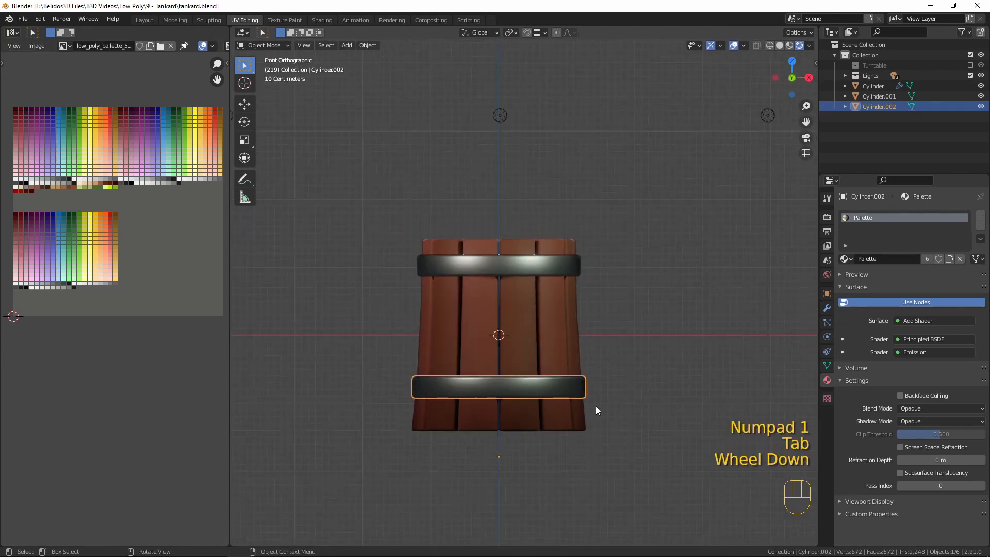
pyautogui.keyDown('shift'); pyautogui.moveTo(596, 406); pyautogui.dragTo(629, 418, button='middle'); pyautogui.keyUp('shift')
pyautogui.scroll(3, 619, 407)
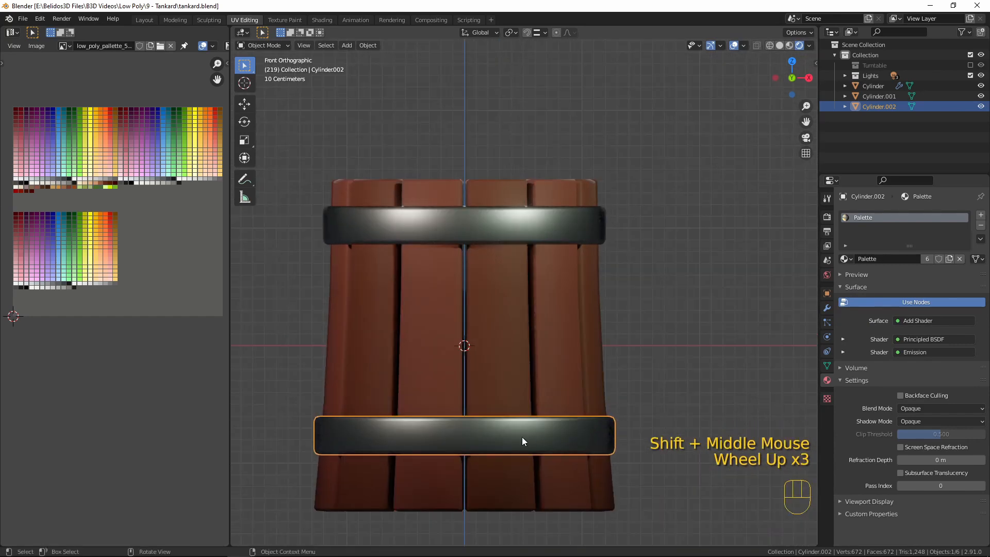
pyautogui.press('Tab')
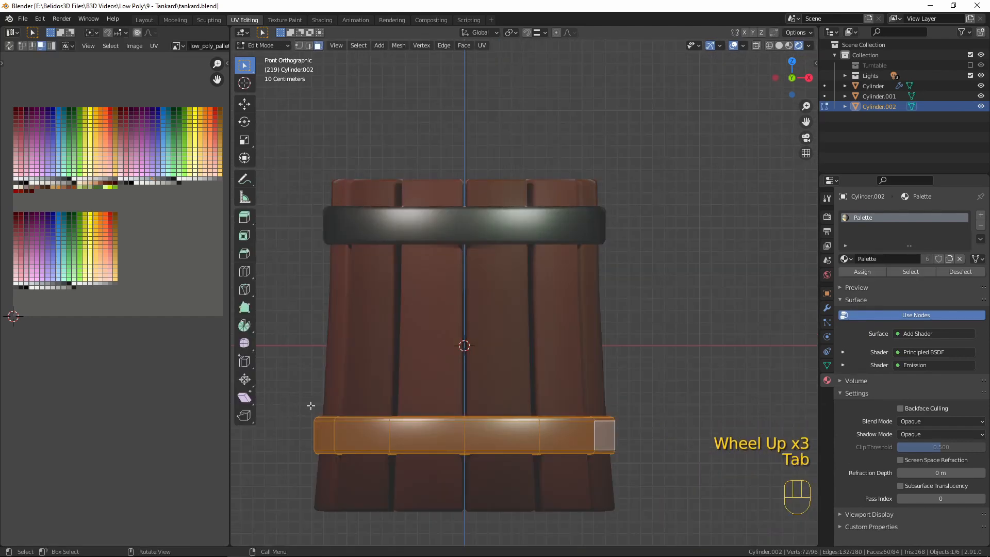
pyautogui.press('alt')
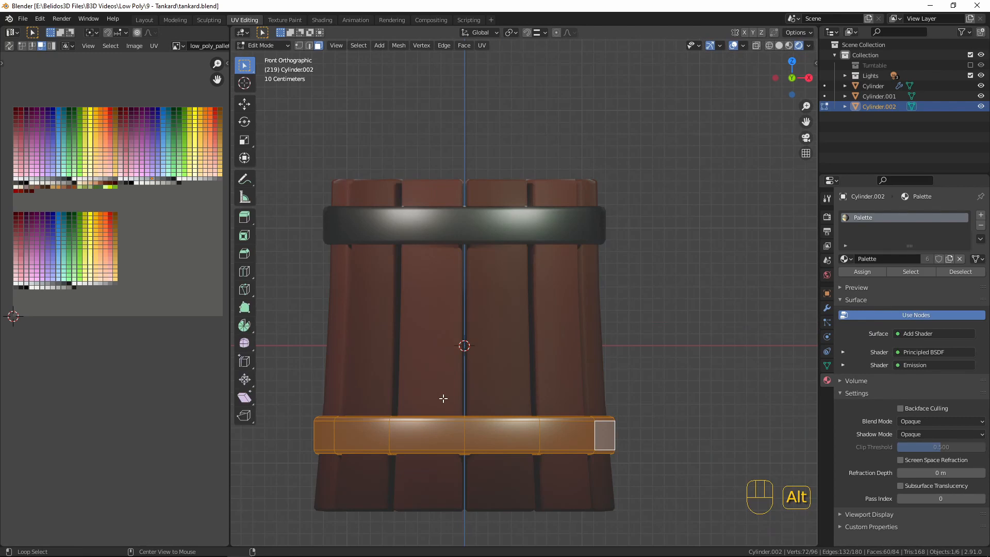
pyautogui.hotkey('alt', 'z')
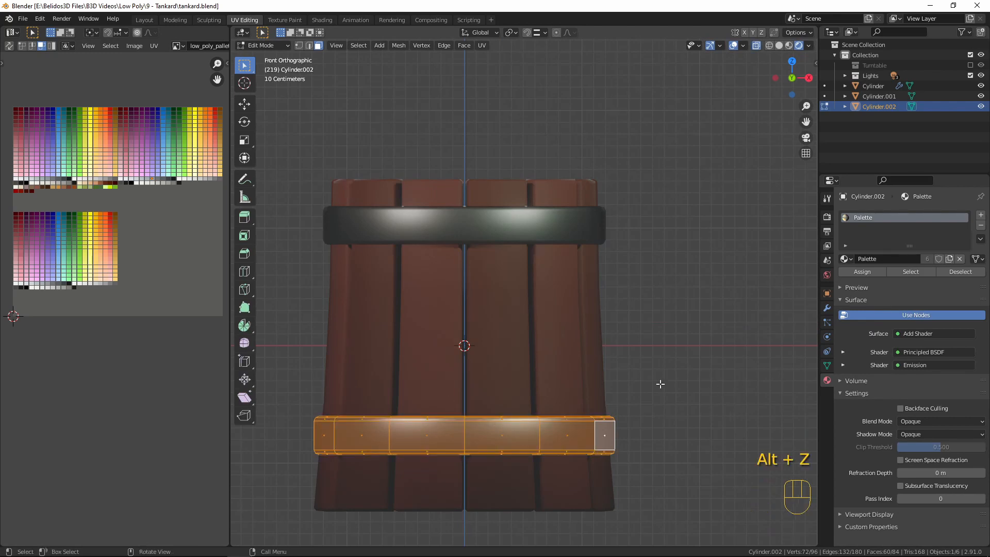
pyautogui.moveTo(289, 383); pyautogui.dragTo(751, 432)
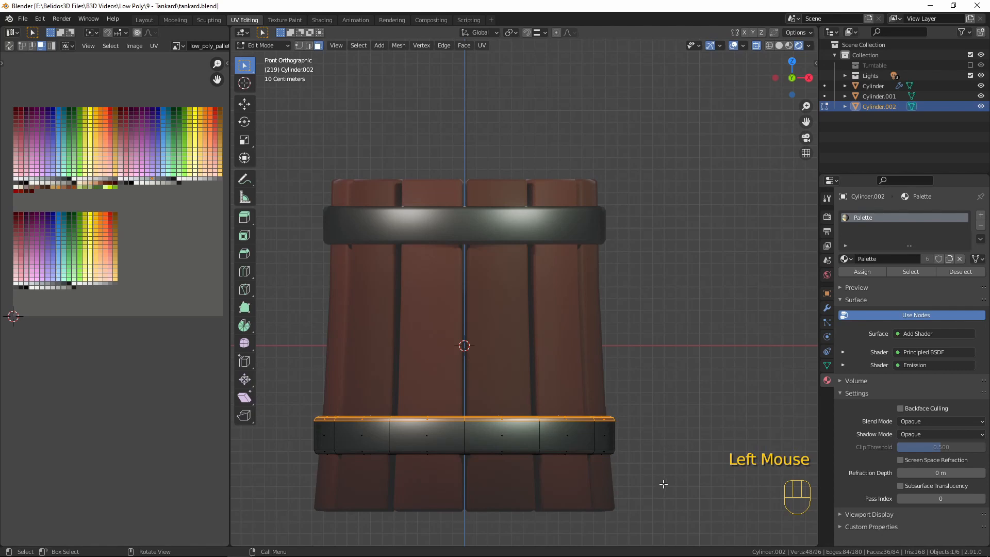
# Step: Scale the lower band's selected upper faces inward by about 0.977 with Z locked, return to Object Mode and deselect everything
pyautogui.press('s')
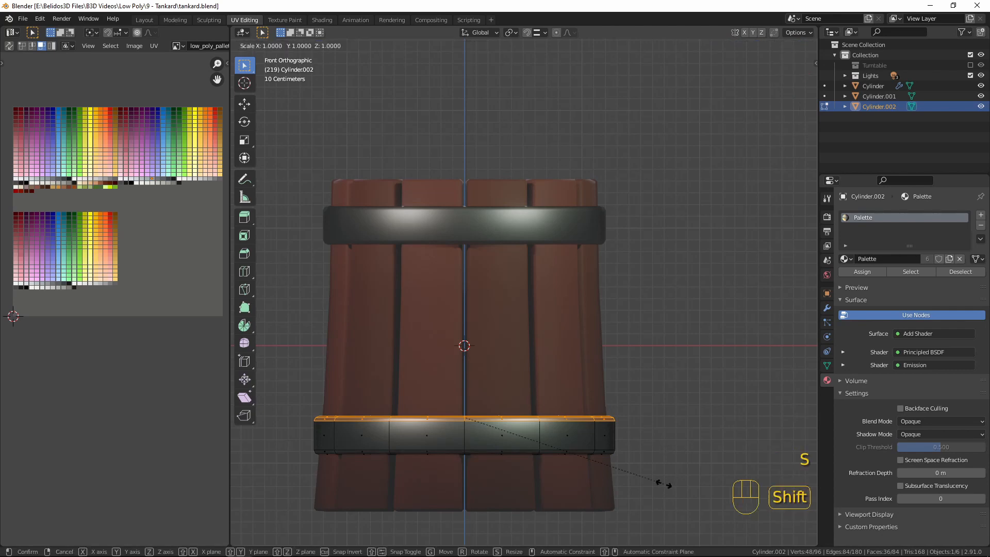
pyautogui.hotkey('shift', 'z')
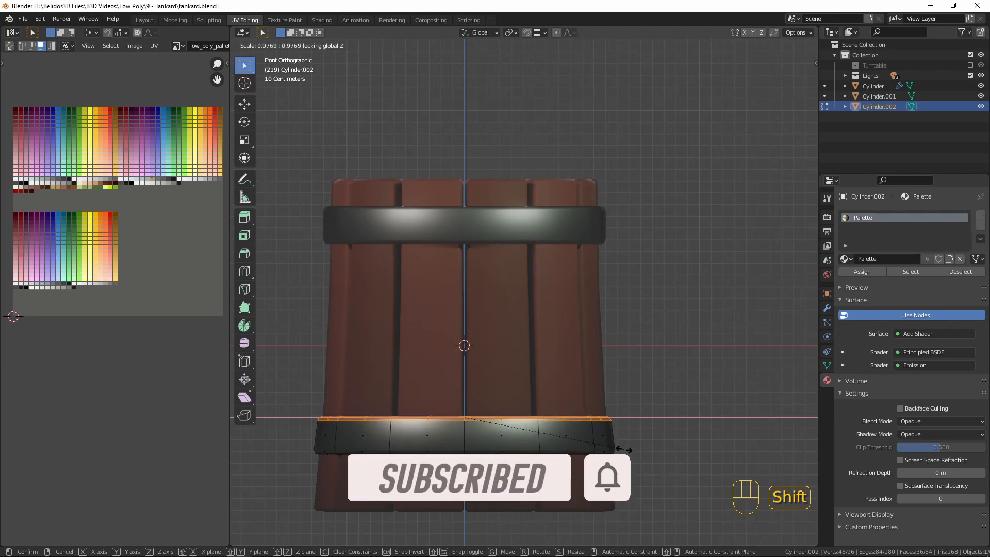
pyautogui.click(624, 450)
pyautogui.press('Tab')
pyautogui.press('a')
pyautogui.press('a')
pyautogui.press('a')
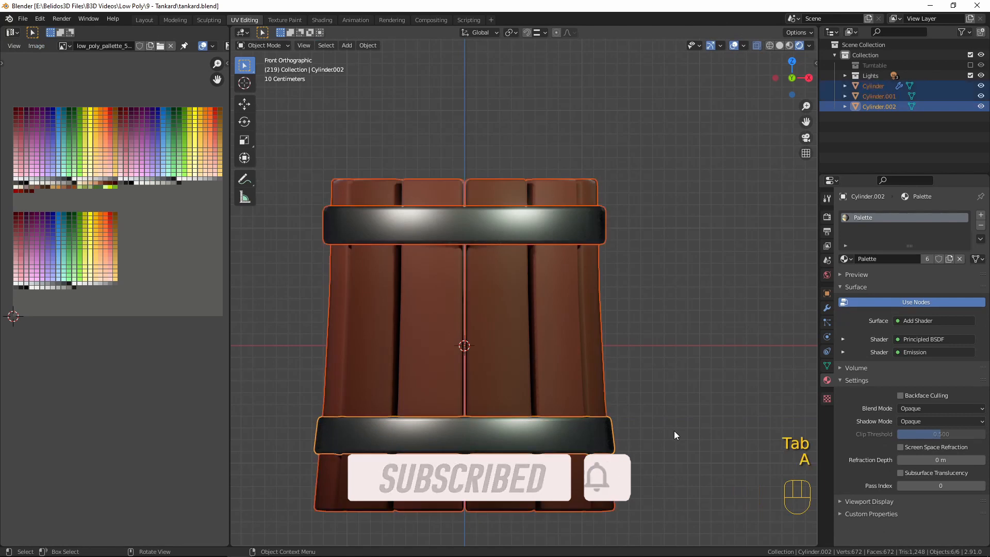
# Step: Add a 2 m cube mesh at the tankard's centre while working in top view
pyautogui.scroll(-3, 673, 431)
pyautogui.moveTo(669, 428); pyautogui.dragTo(621, 402, button='middle')
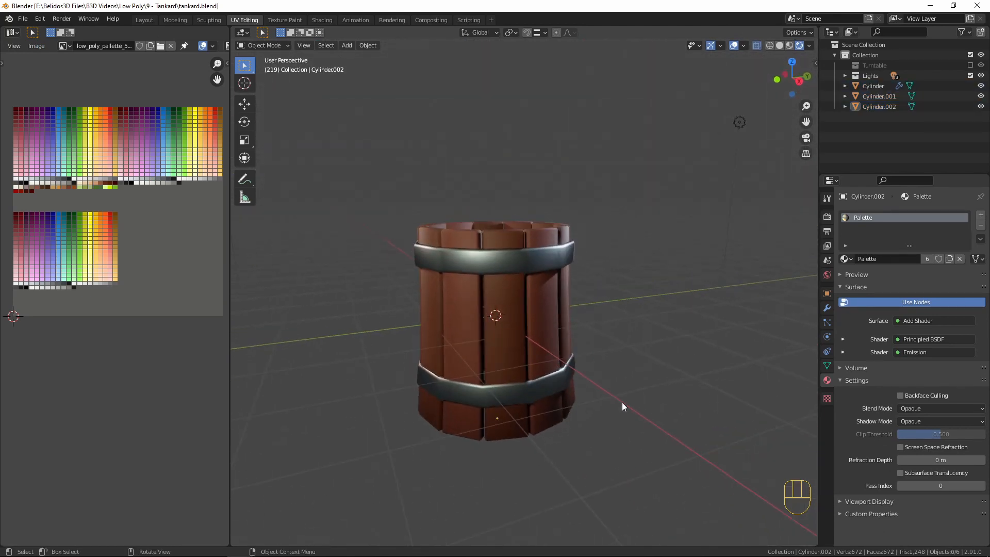
pyautogui.moveTo(690, 350); pyautogui.dragTo(507, 486, button='middle')
pyautogui.press('KP_7')
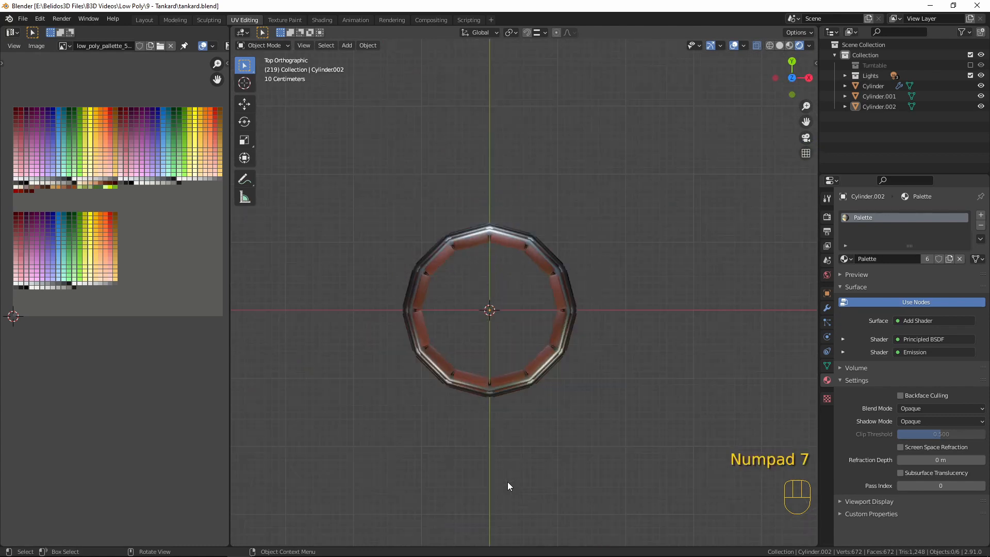
pyautogui.scroll(2, 511, 468)
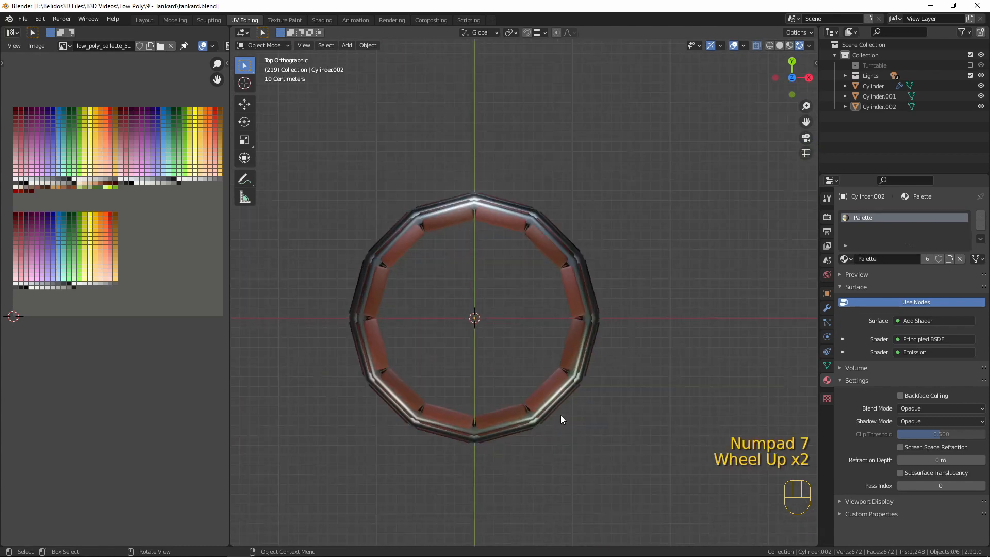
pyautogui.press('shift')
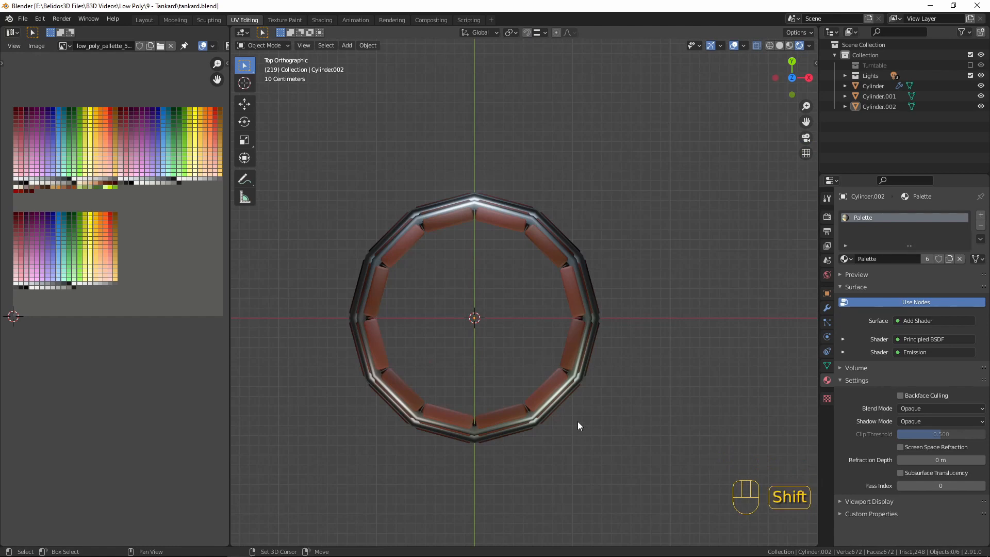
pyautogui.hotkey('shift', 'a')
pyautogui.moveTo(551, 351)
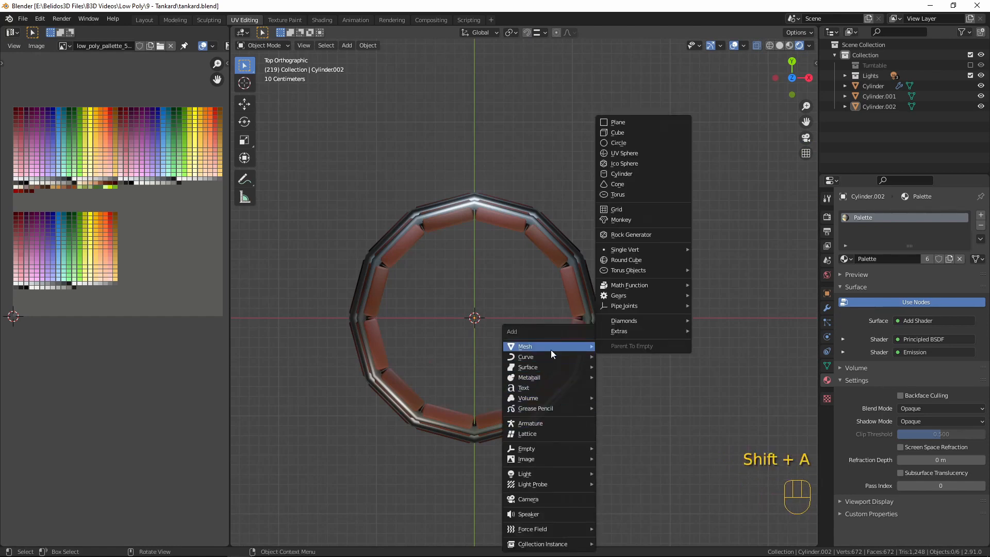
pyautogui.click(636, 134)
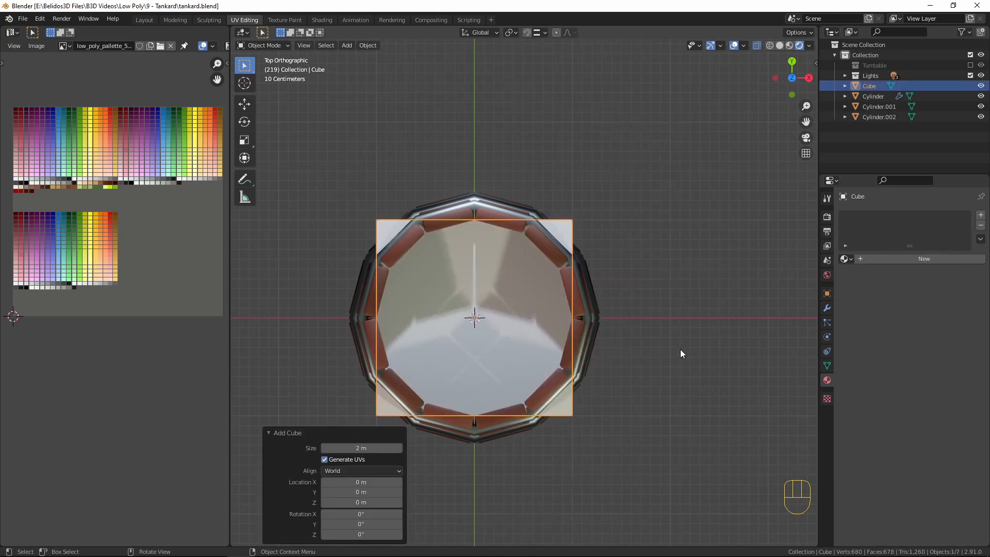
# Step: Scale the whole cube along X by about 0.354 in Edit Mode to form a narrow board
pyautogui.press('Tab')
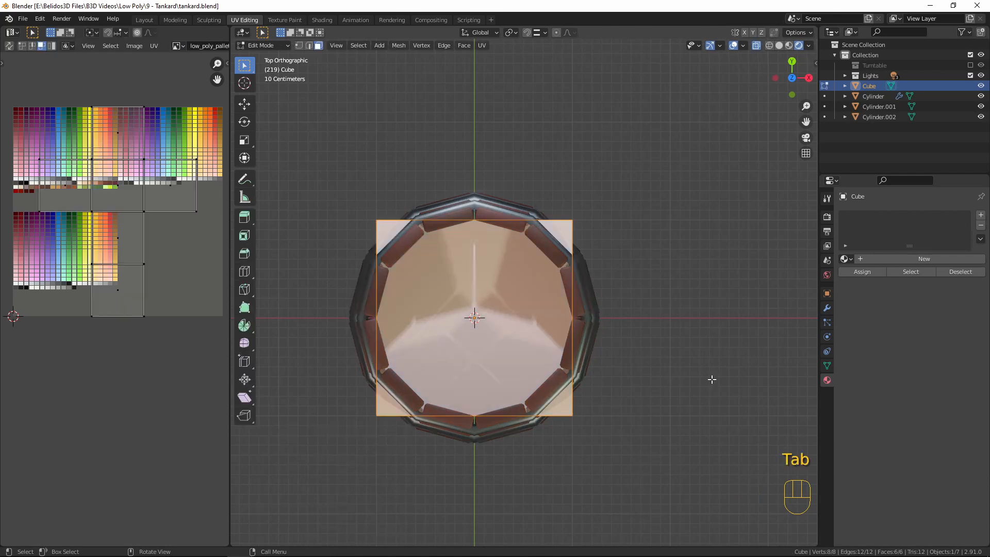
pyautogui.press('a')
pyautogui.press('s')
pyautogui.press('x')
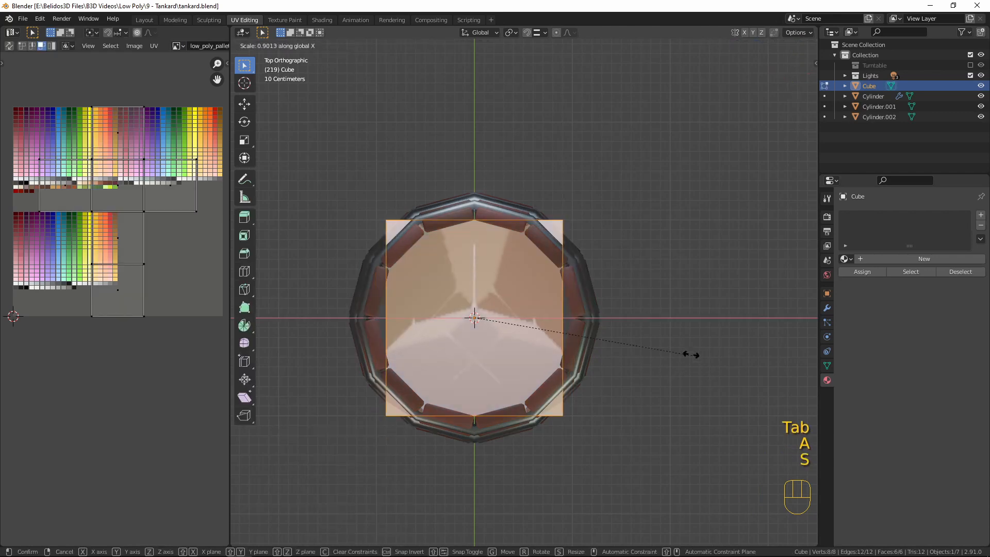
pyautogui.click(559, 307)
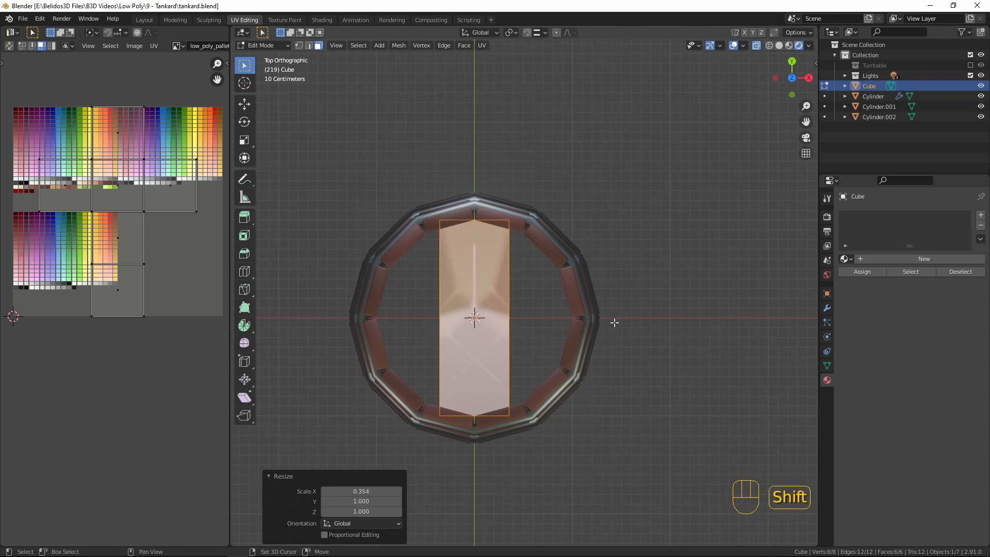
# Step: Duplicate the board and move the copy about -0.732 m along X beside the original
pyautogui.hotkey('shift', 'd')
pyautogui.rightClick(686, 299)
pyautogui.press('g')
pyautogui.press('x')
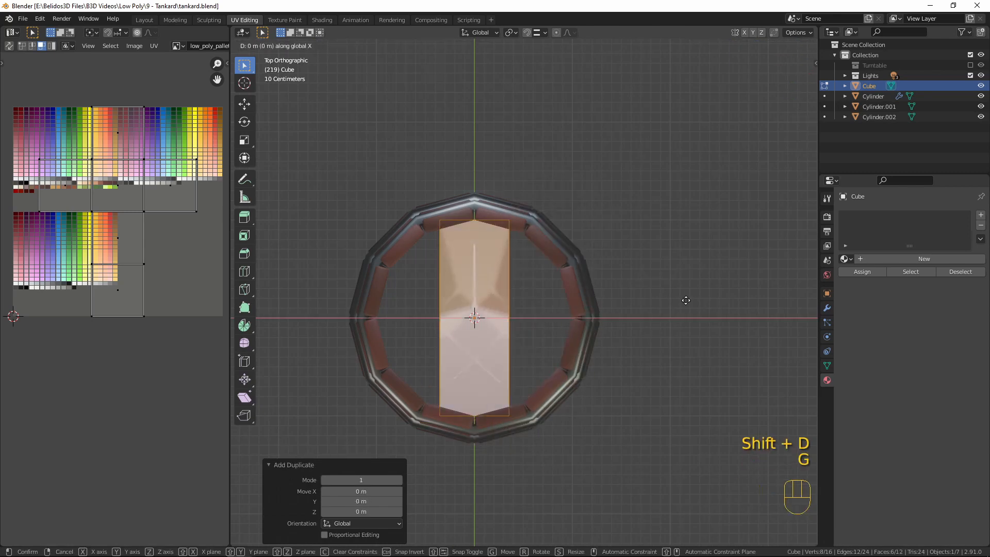
pyautogui.click(611, 299)
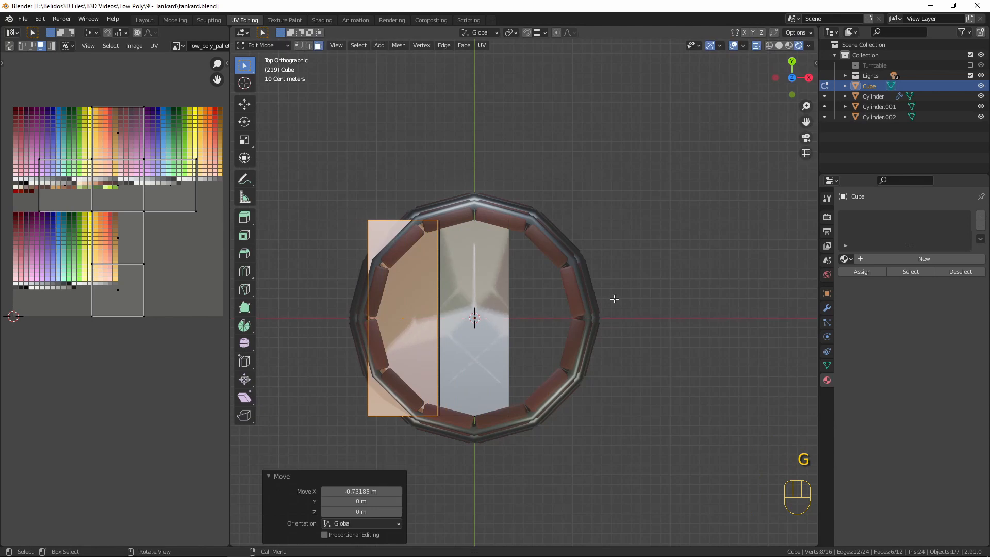
# Step: Snap the duplicated board about 0.023 m along X so its edge meets the middle board
pyautogui.click(542, 33)
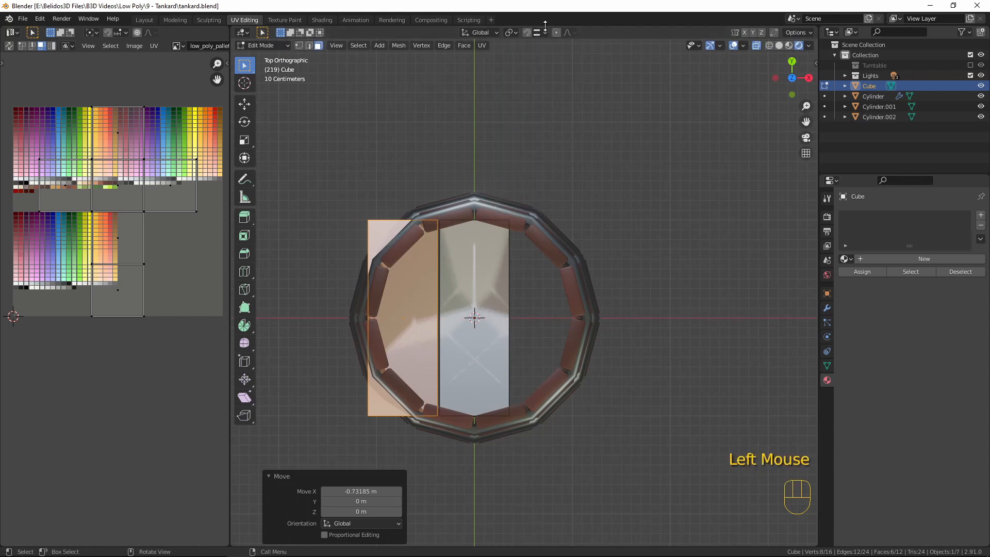
pyautogui.click(541, 33)
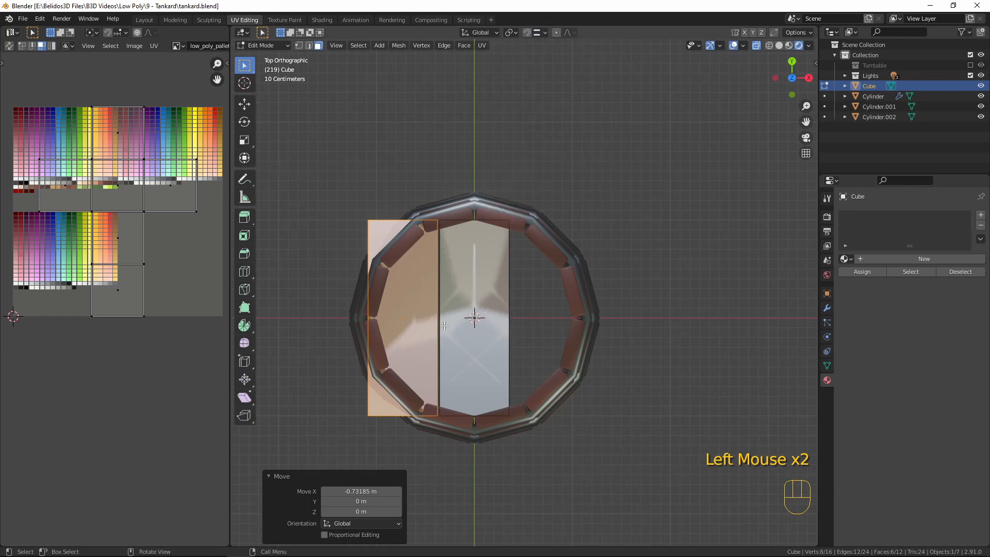
pyautogui.press('g')
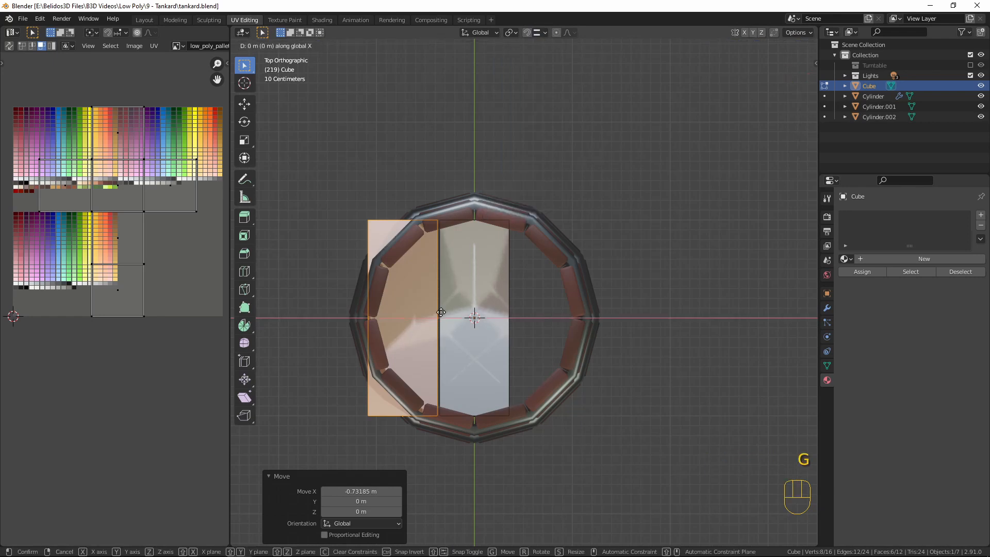
pyautogui.press('ctrl')
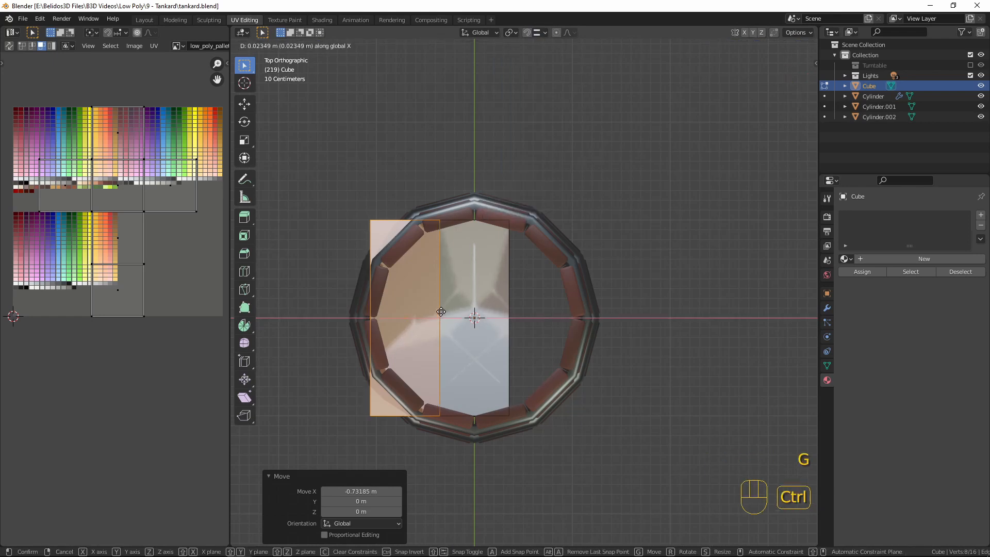
pyautogui.click(441, 311)
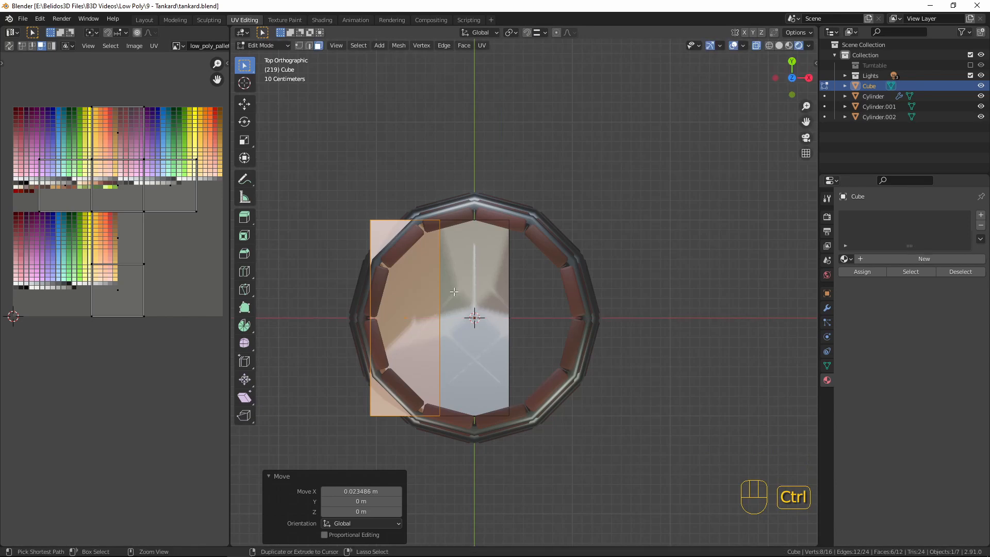
# Step: Duplicate the board again, move the copy about 1.917 m along X and snap it against the middle board's +X edge
pyautogui.press('shift')
pyautogui.hotkey('shift', 'd')
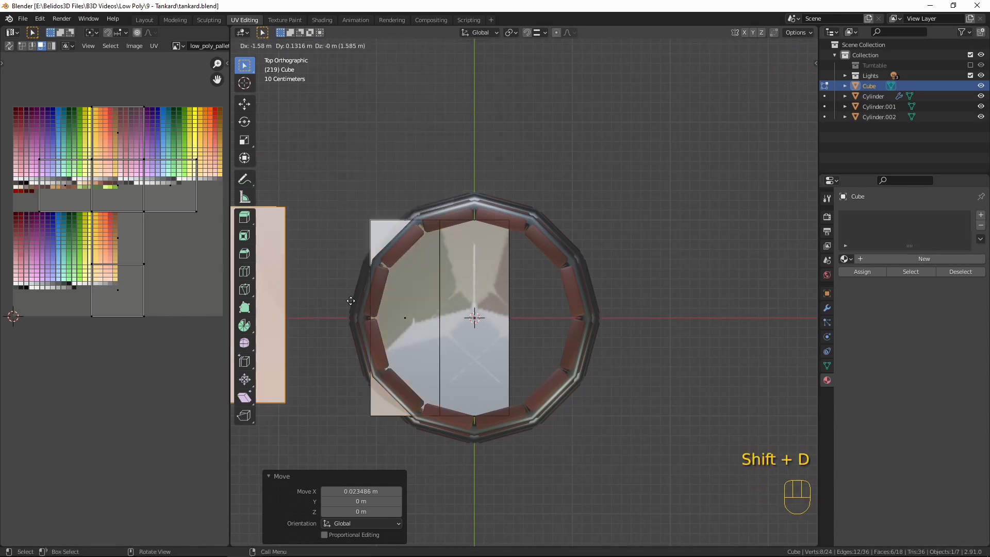
pyautogui.rightClick(426, 262)
pyautogui.press('g')
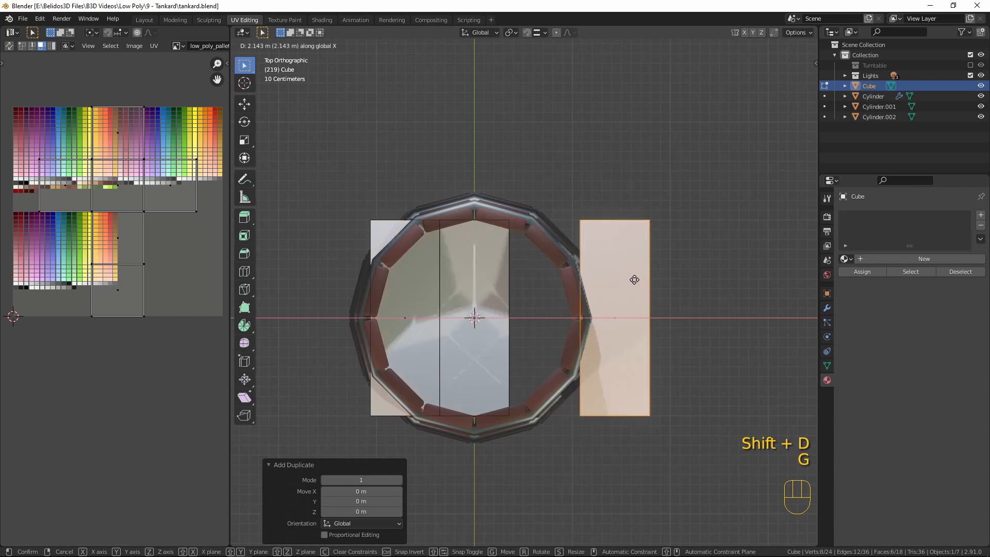
pyautogui.click(612, 281)
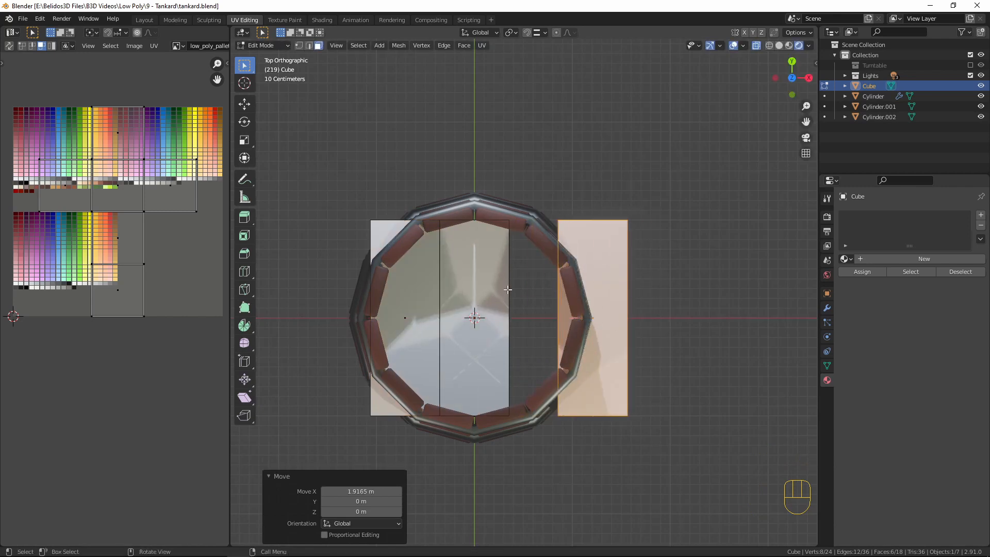
pyautogui.press('g')
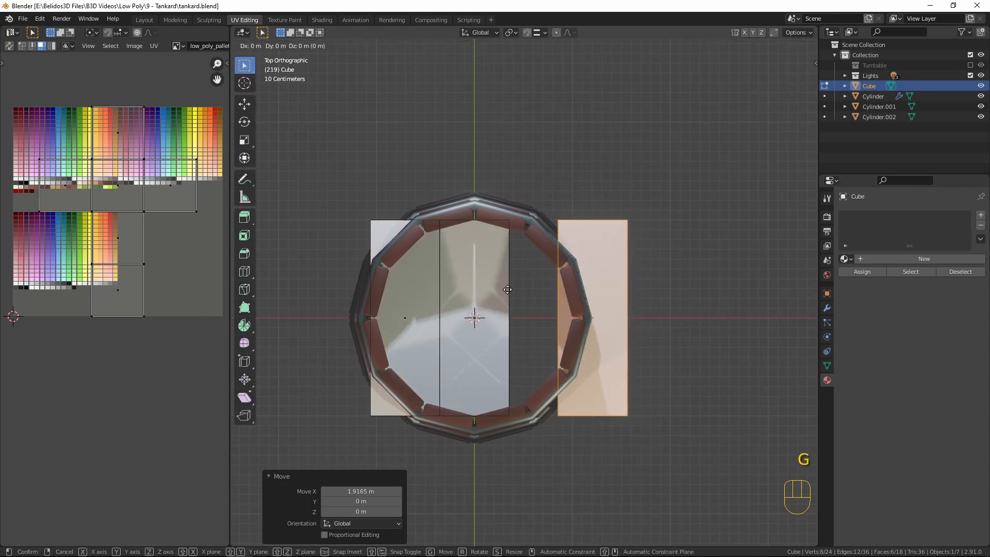
pyautogui.keyDown('ctrl'); pyautogui.click(508, 290); pyautogui.keyUp('ctrl')
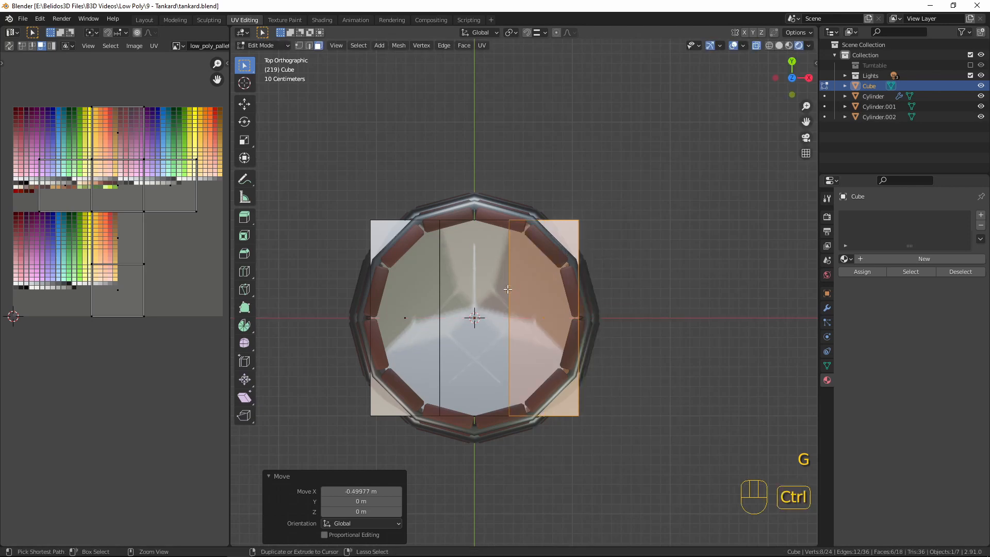
# Step: Select only the top faces of all three boards and switch to front view
pyautogui.moveTo(521, 366); pyautogui.dragTo(533, 289, button='middle')
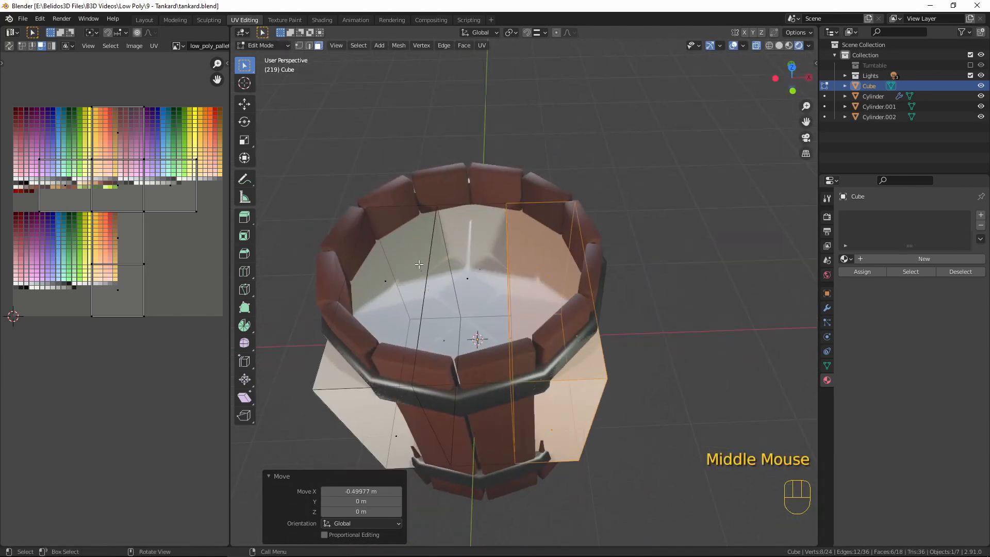
pyautogui.keyDown('shift'); pyautogui.click(467, 277); pyautogui.keyUp('shift')
pyautogui.keyDown('shift'); pyautogui.click(389, 291); pyautogui.keyUp('shift')
pyautogui.scroll(-2, 434, 256)
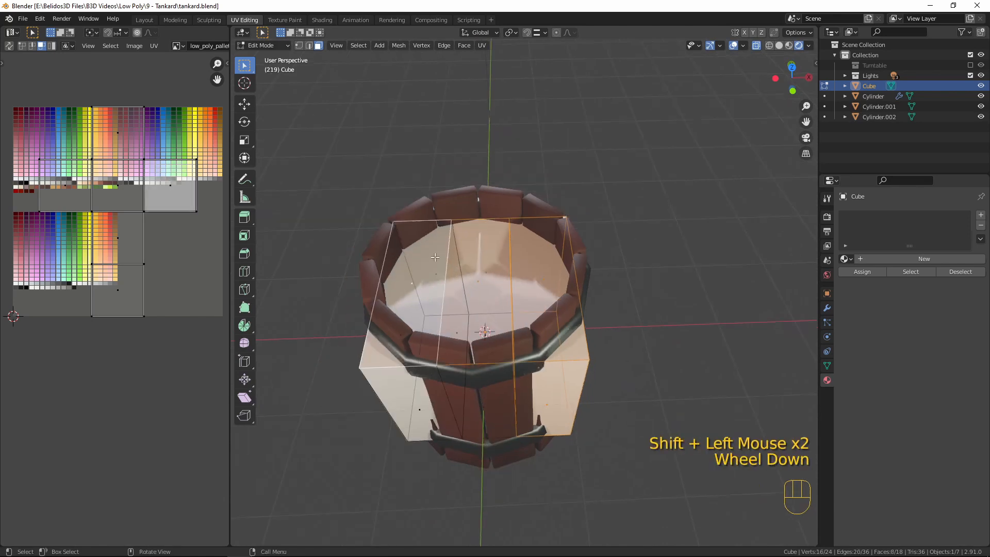
pyautogui.click(436, 269)
pyautogui.click(414, 284)
pyautogui.keyDown('shift'); pyautogui.click(482, 284); pyautogui.keyUp('shift')
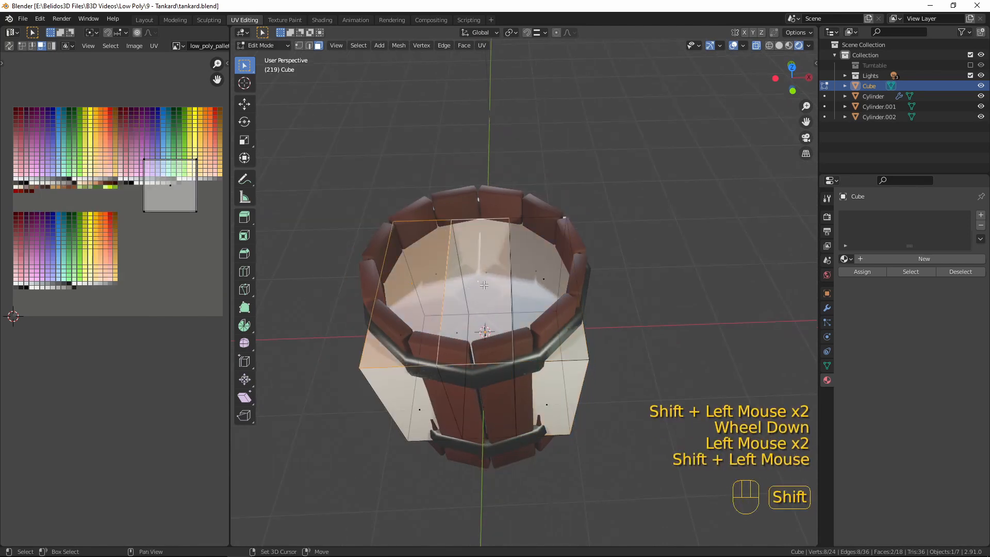
pyautogui.keyDown('shift'); pyautogui.click(556, 276); pyautogui.keyUp('shift')
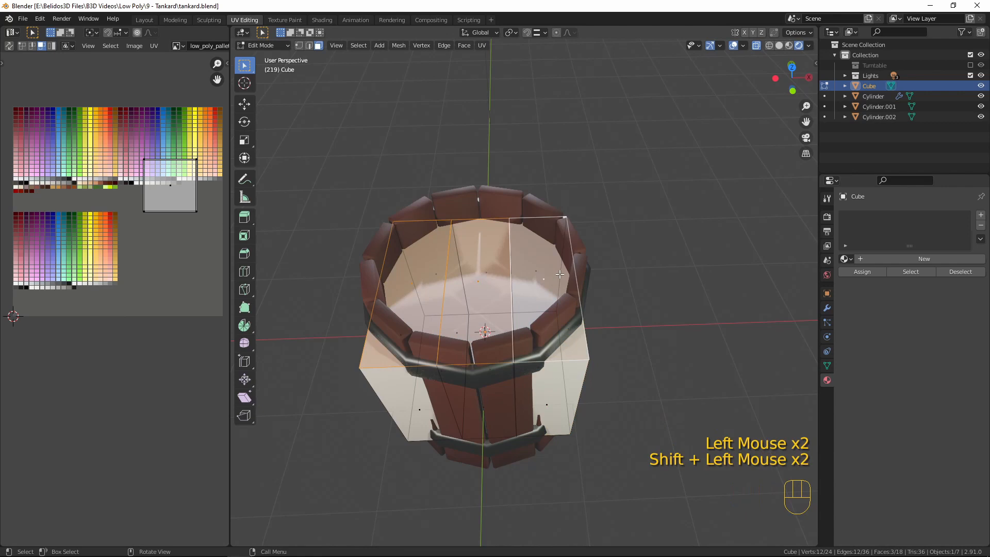
pyautogui.press('KP_1')
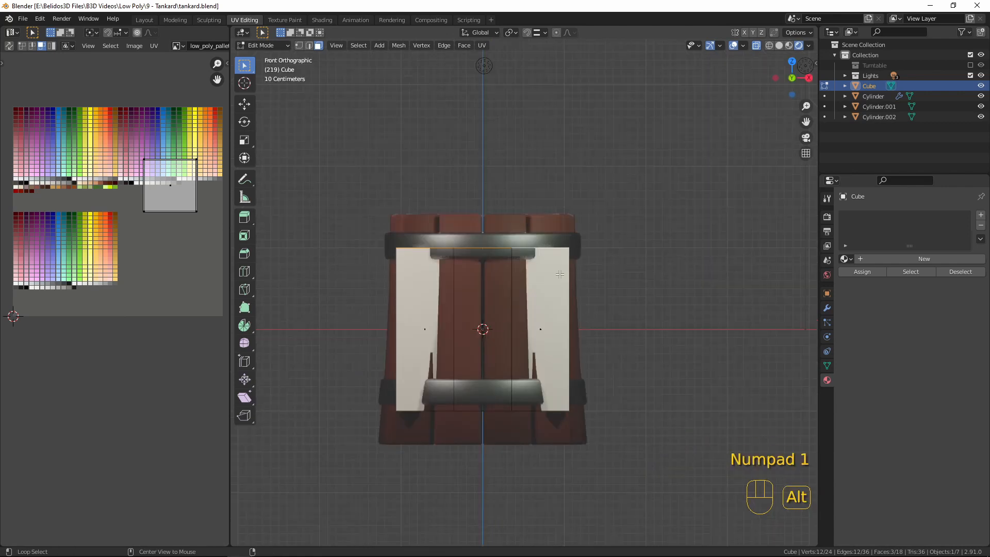
# Step: Lower the selected top faces of the three boards about 1.864 m along Z to make the boards thin
pyautogui.hotkey('alt', 'z')
pyautogui.hotkey('alt', 'z')
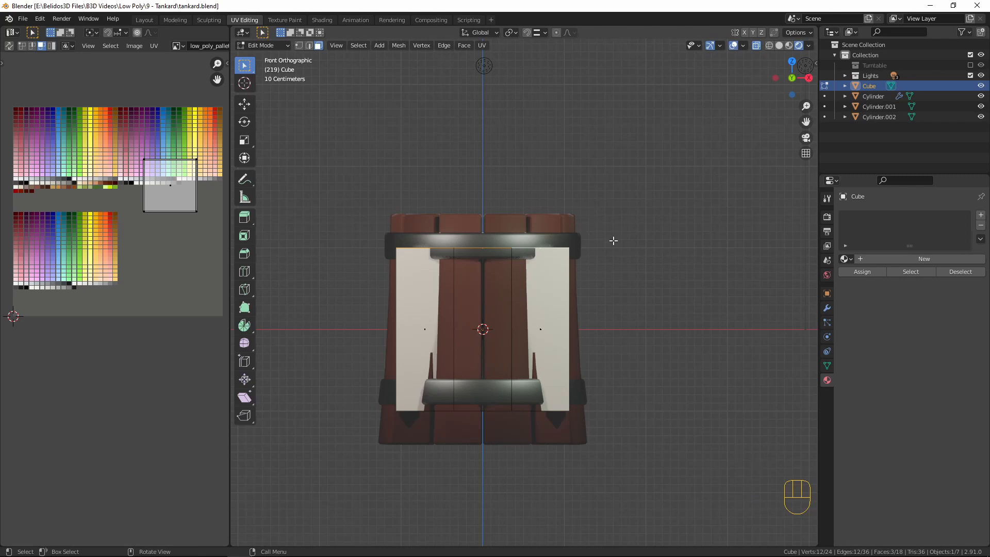
pyautogui.press('g')
pyautogui.press('z')
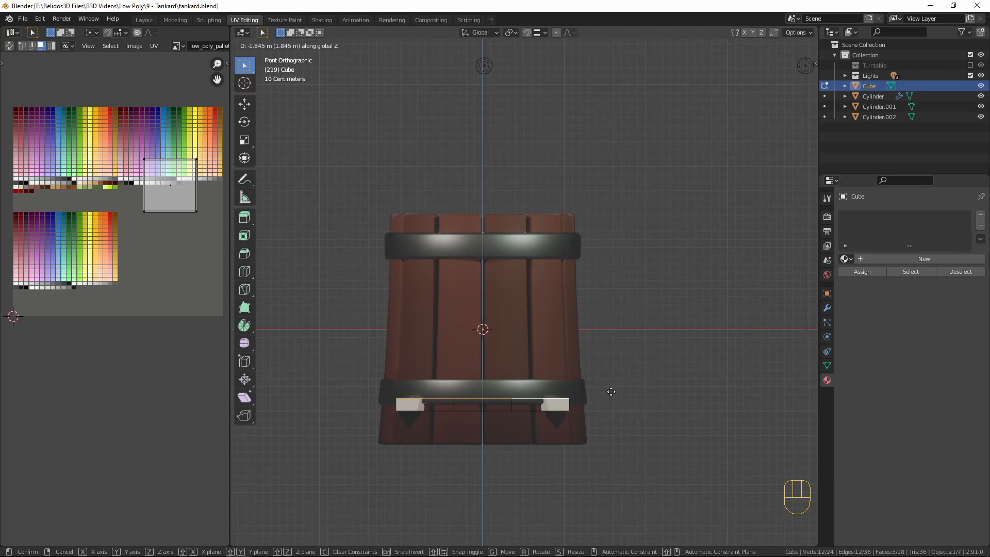
pyautogui.click(611, 393)
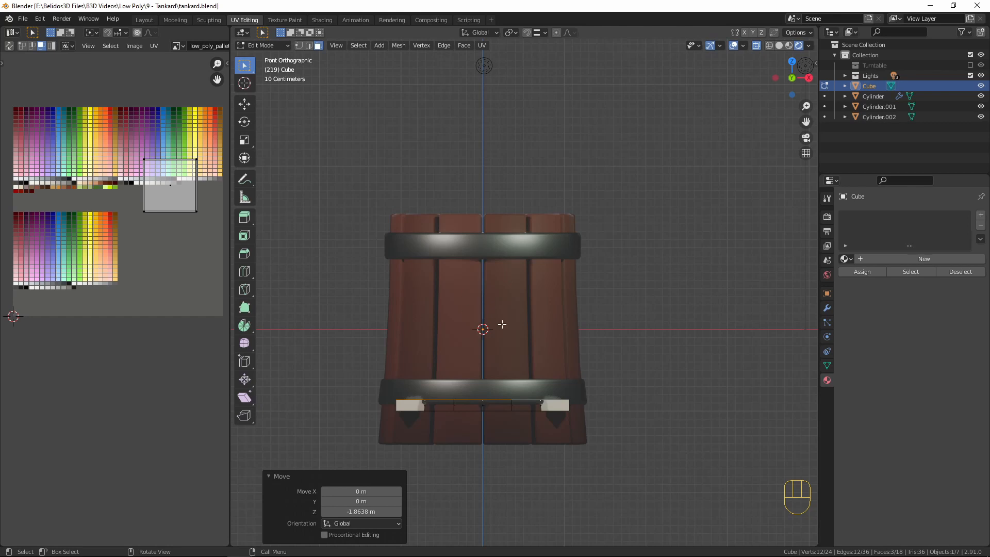
# Step: Select all three boards and move them down about 0.329 m along Z into the bottom of the tankard
pyautogui.press('a')
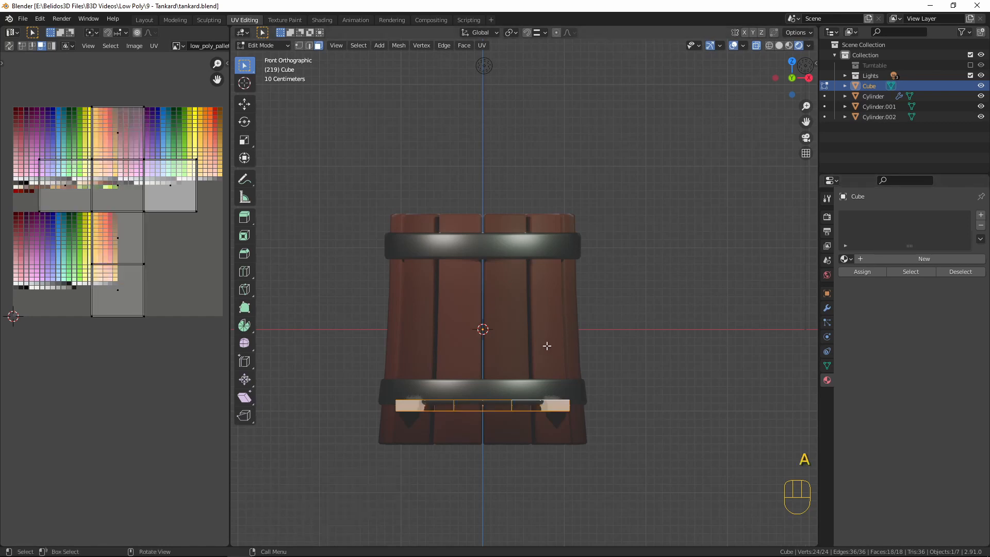
pyautogui.press('g')
pyautogui.press('z')
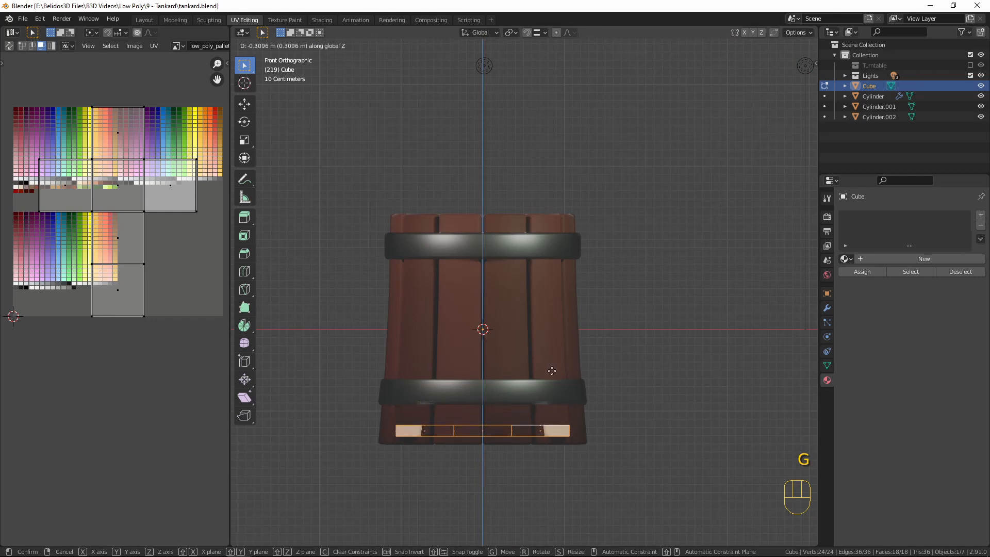
pyautogui.click(553, 371)
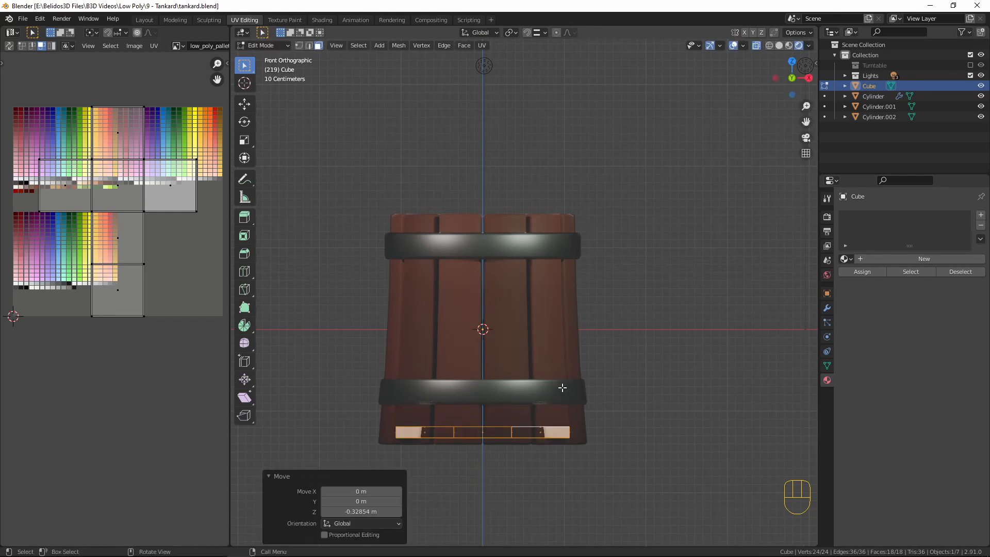
# Step: From the bottom view, add two evenly spaced, unslid loop cuts across each of the two outer boards
pyautogui.press('ctrl')
pyautogui.press('ctrl+KP_7')
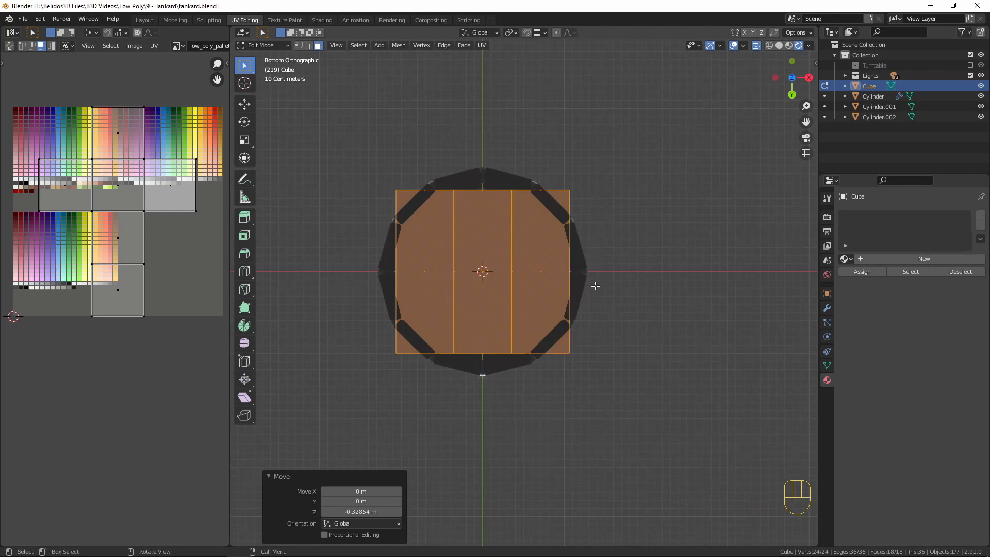
pyautogui.keyDown('shift'); pyautogui.moveTo(625, 277); pyautogui.dragTo(669, 334, button='middle'); pyautogui.keyUp('shift')
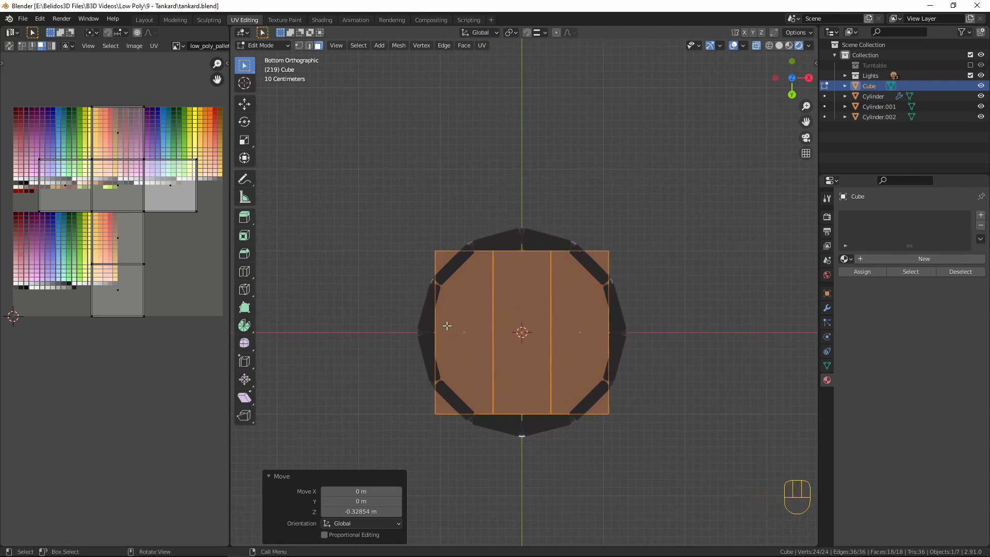
pyautogui.hotkey('ctrl', 'r')
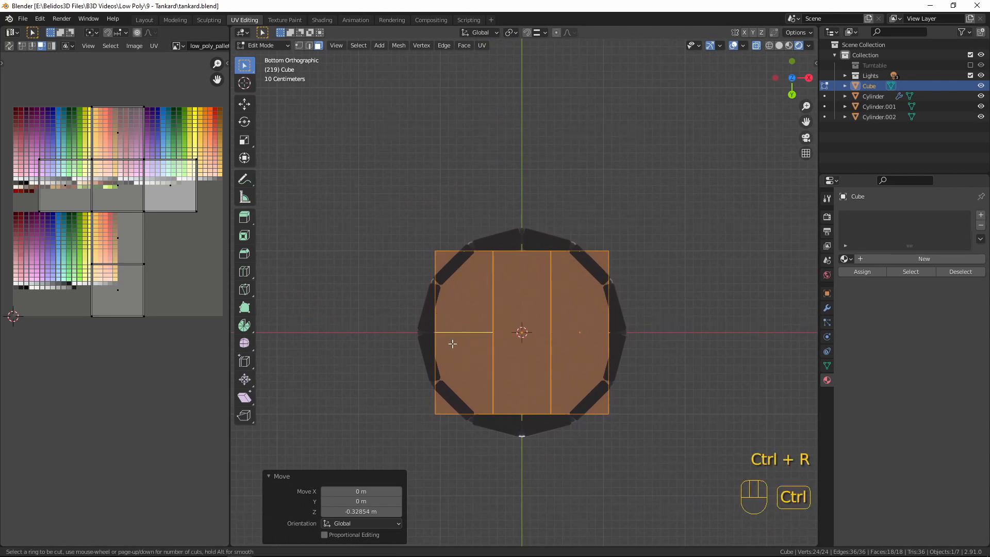
pyautogui.scroll(1, 449, 346)
pyautogui.click(449, 345)
pyautogui.rightClick(448, 343)
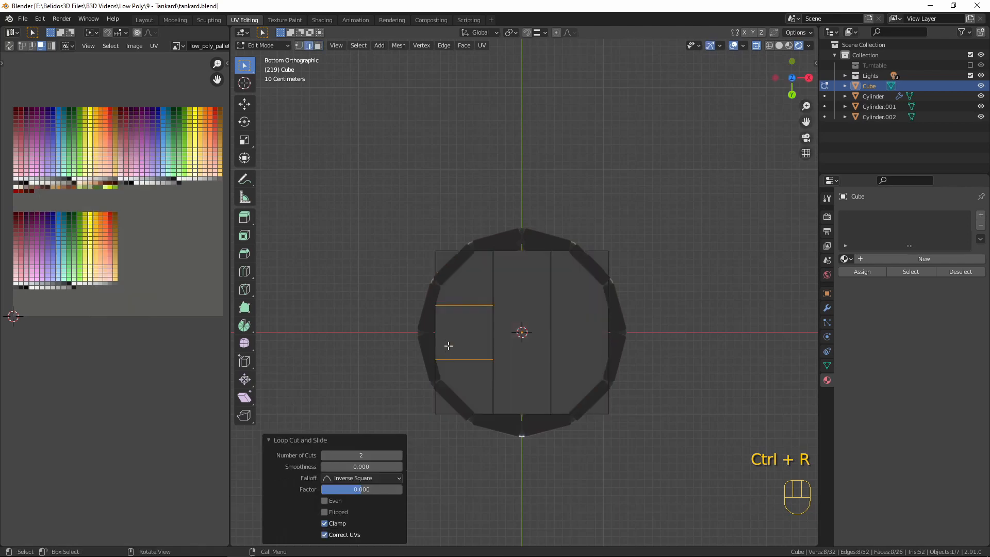
pyautogui.hotkey('ctrl', 'r')
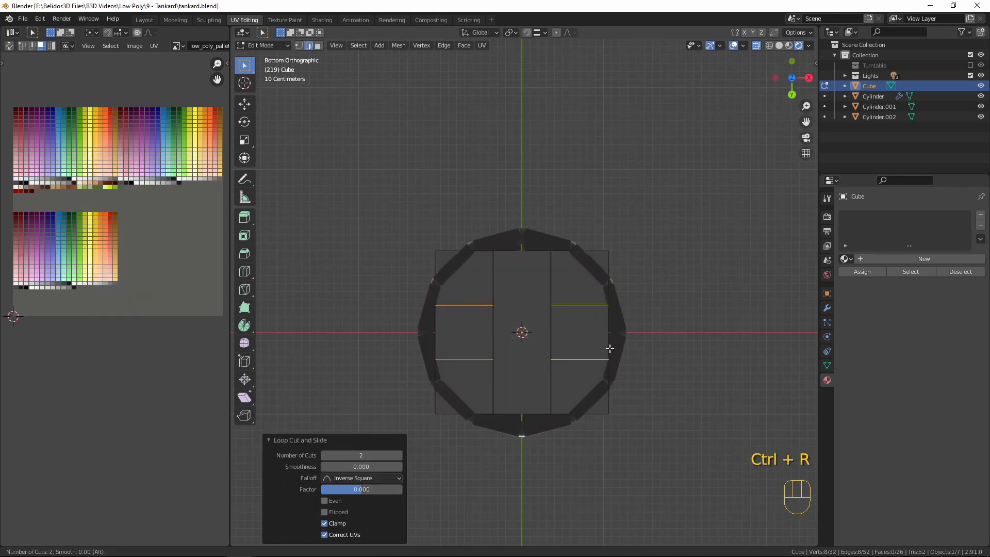
pyautogui.click(610, 349)
pyautogui.rightClick(608, 347)
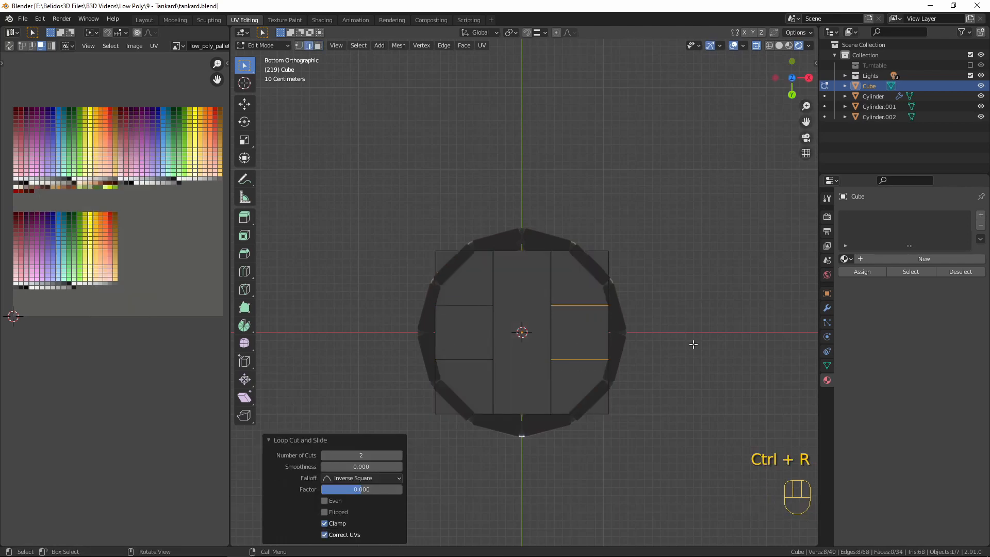
# Step: Select the middle outer-edge segments of both side boards and scale them 1.093 along X to reach into the plank wall
pyautogui.press('2')
pyautogui.moveTo(599, 297); pyautogui.dragTo(633, 369)
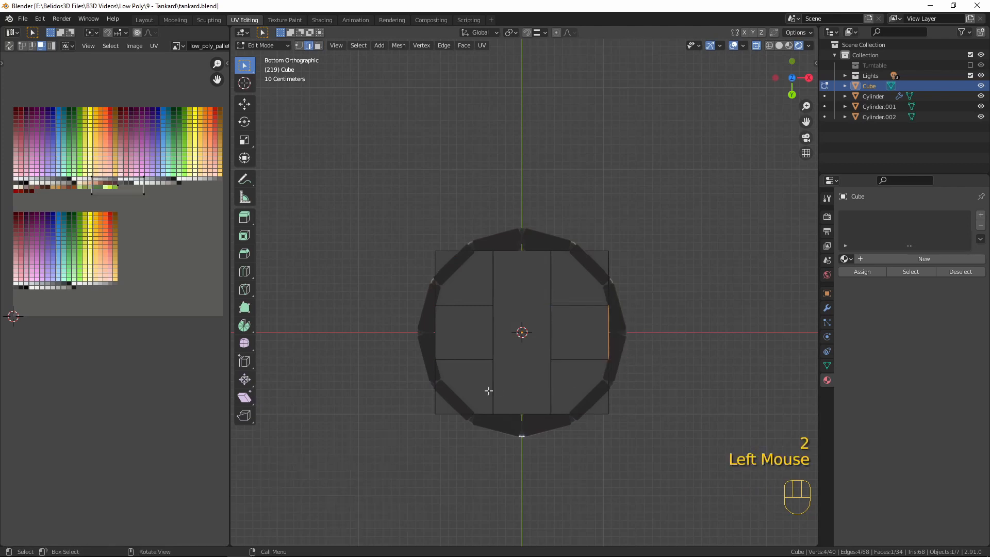
pyautogui.keyDown('shift'); pyautogui.moveTo(400, 292); pyautogui.dragTo(452, 373); pyautogui.keyUp('shift')
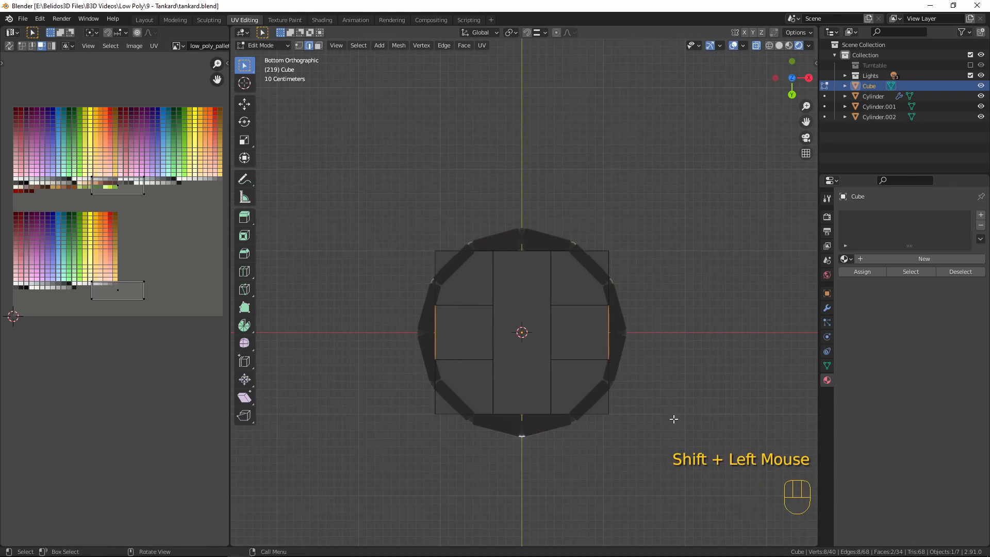
pyautogui.press('s')
pyautogui.press('x')
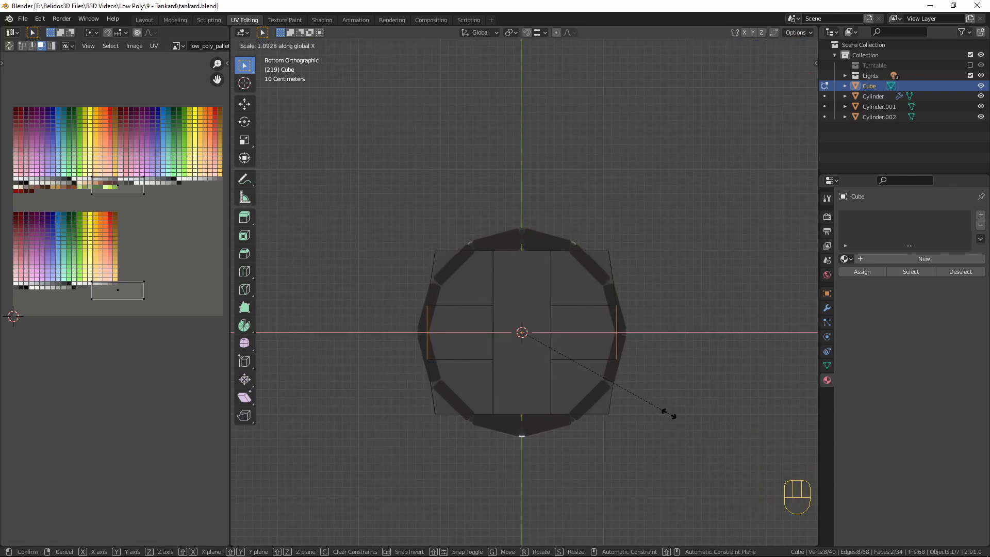
pyautogui.click(669, 414)
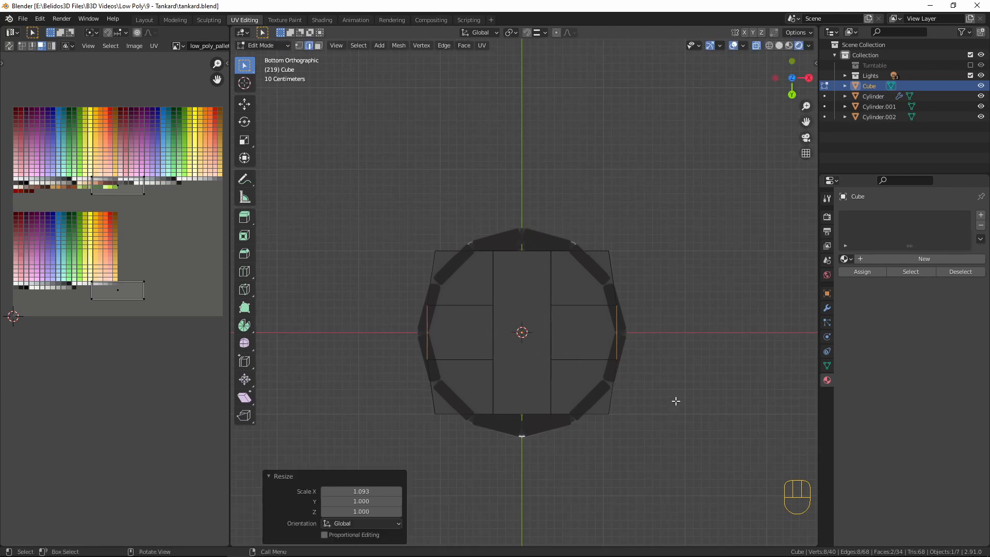
# Step: Select only the vertices at the base's -X, -Y corner and move them about 0.36 m along X and 0.032 m along Y
pyautogui.press('a')
pyautogui.press('a')
pyautogui.press('a')
pyautogui.press('a')
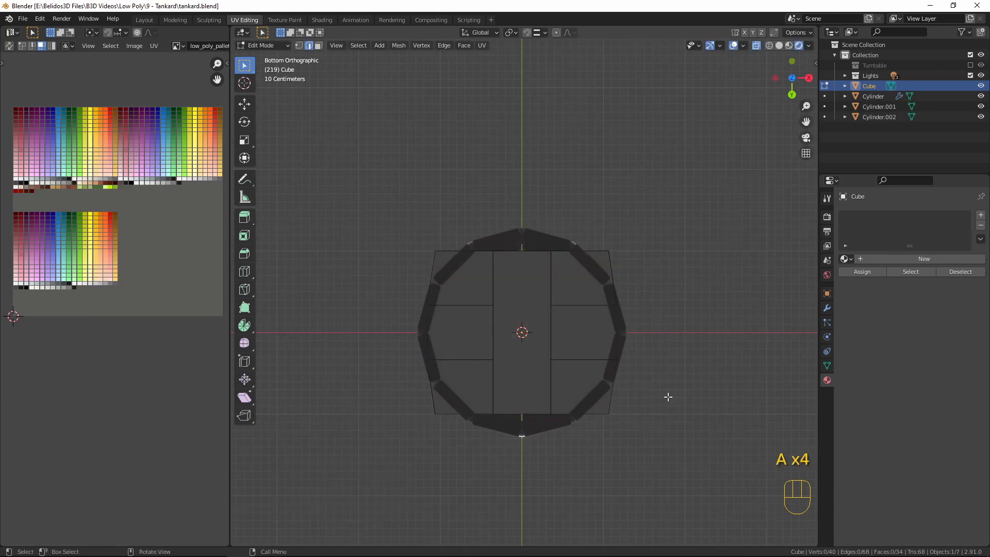
pyautogui.press('1')
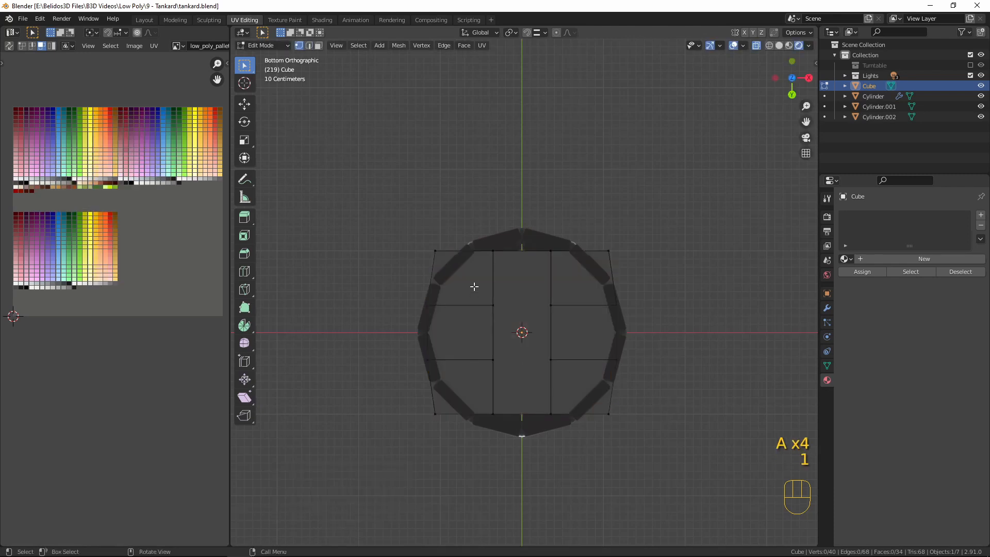
pyautogui.moveTo(413, 233); pyautogui.dragTo(448, 271)
pyautogui.press('g')
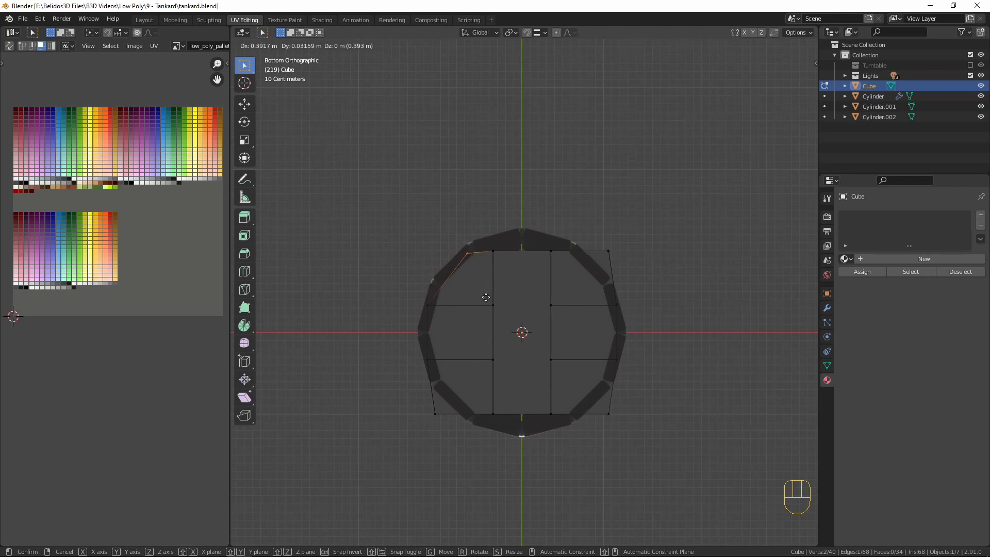
pyautogui.click(483, 298)
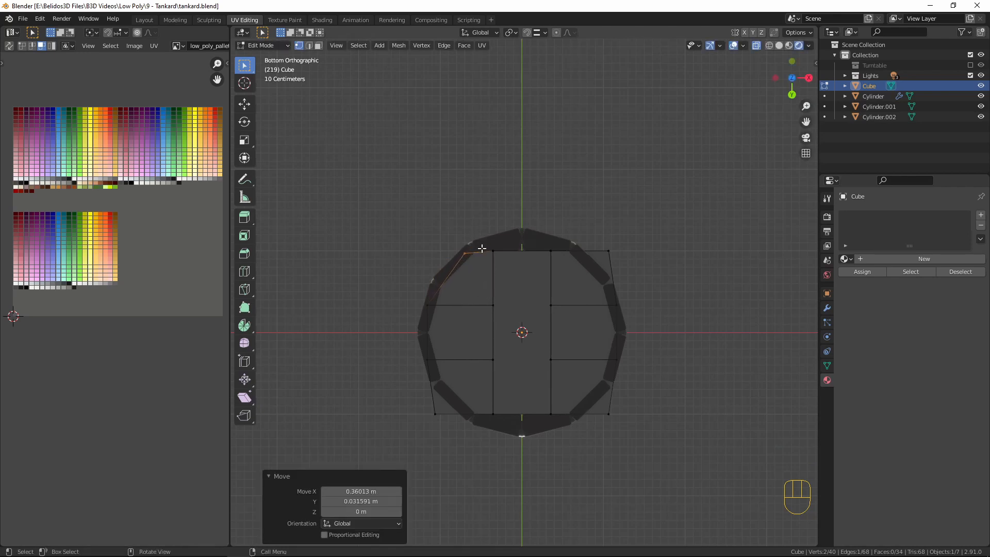
# Step: Extend both ends of the middle board outward along Y into the plank ring, moving the +Y end about 0.133 m
pyautogui.moveTo(483, 247); pyautogui.dragTo(562, 265)
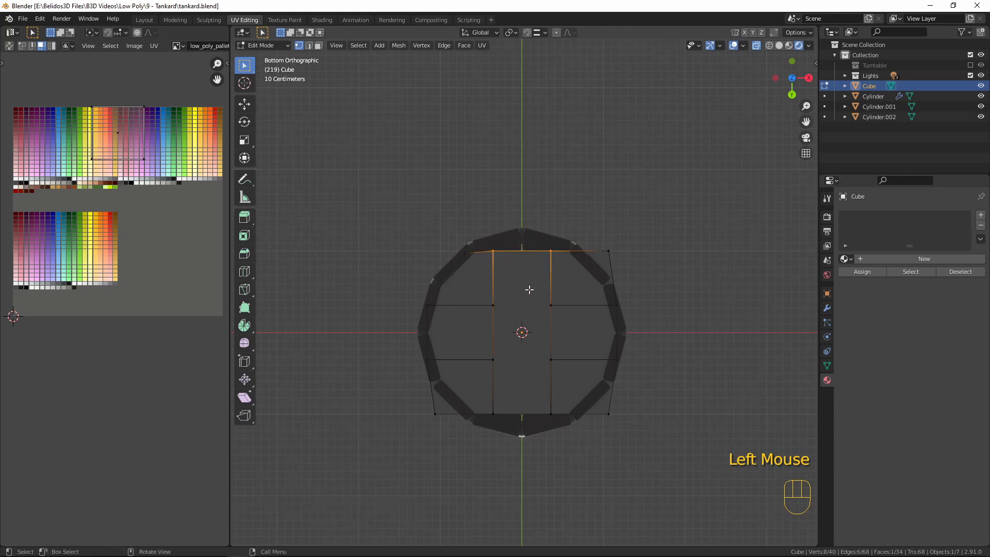
pyautogui.press('g')
pyautogui.press('y')
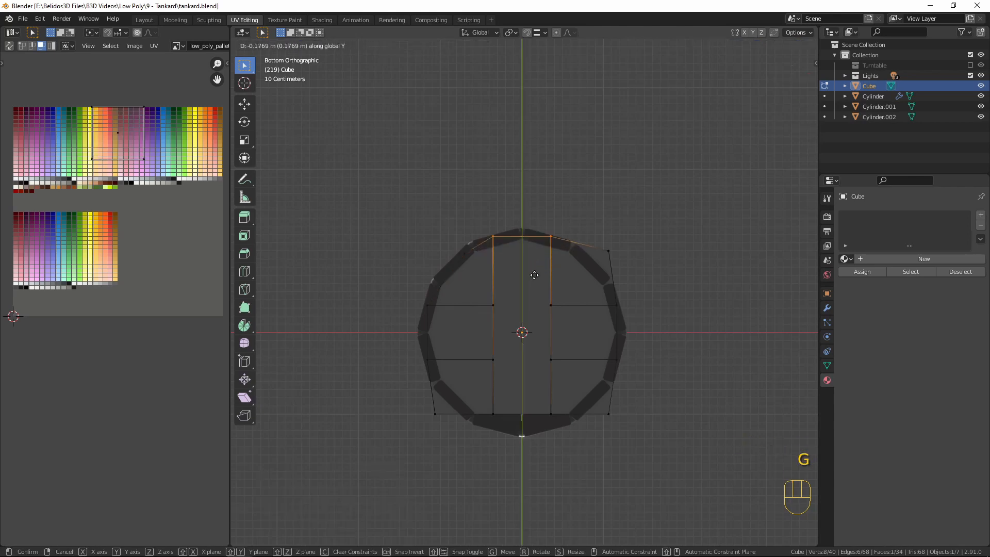
pyautogui.click(532, 278)
pyautogui.moveTo(483, 401); pyautogui.dragTo(563, 431)
pyautogui.press('g')
pyautogui.press('y')
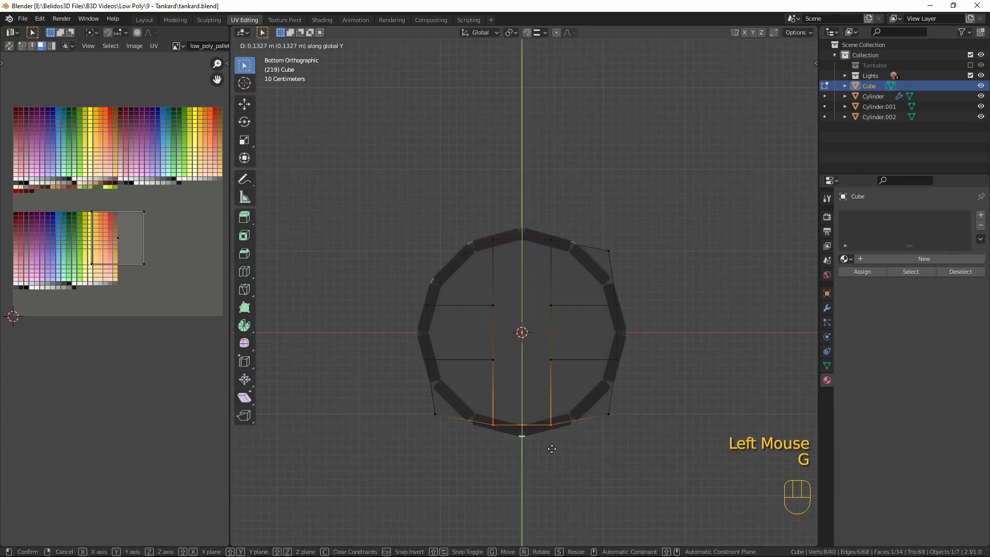
pyautogui.click(552, 448)
# Step: Move the vertices of the three remaining outer-board corners inward by roughly 0.26 to 0.29 m so they sit inside the plank ring
pyautogui.moveTo(589, 401); pyautogui.dragTo(629, 439)
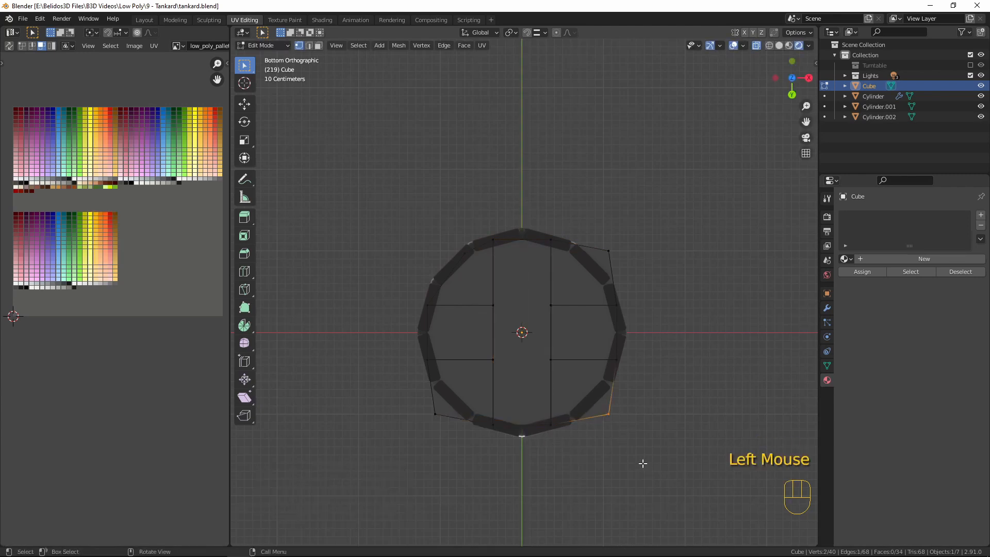
pyautogui.press('g')
pyautogui.click(628, 443)
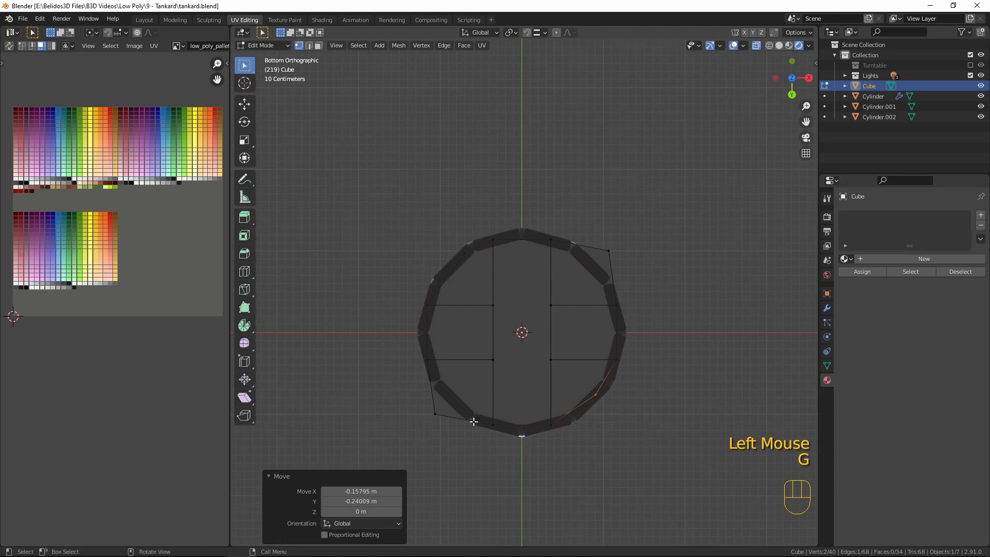
pyautogui.moveTo(413, 398); pyautogui.dragTo(434, 419)
pyautogui.press('g')
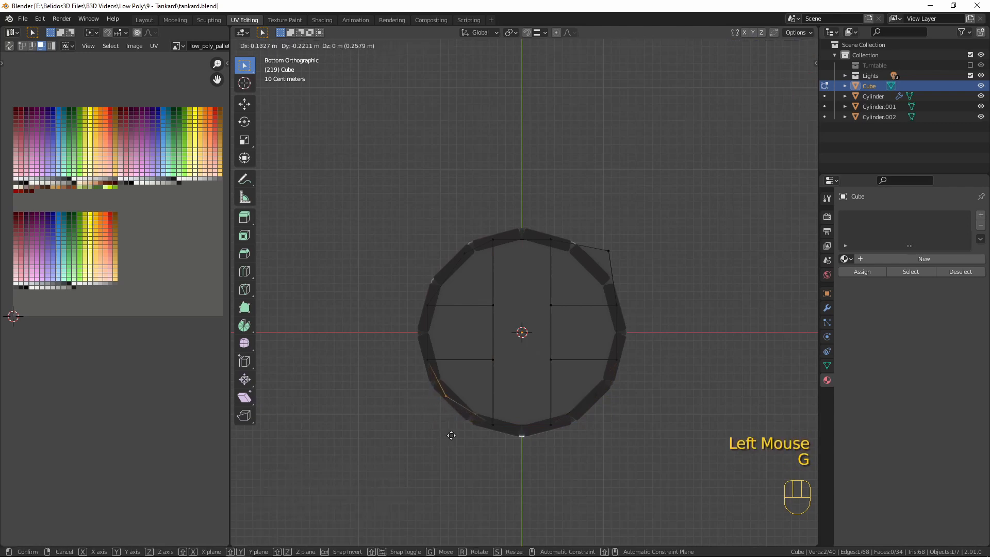
pyautogui.click(452, 435)
pyautogui.moveTo(596, 240); pyautogui.dragTo(641, 265)
pyautogui.press('g')
pyautogui.click(622, 278)
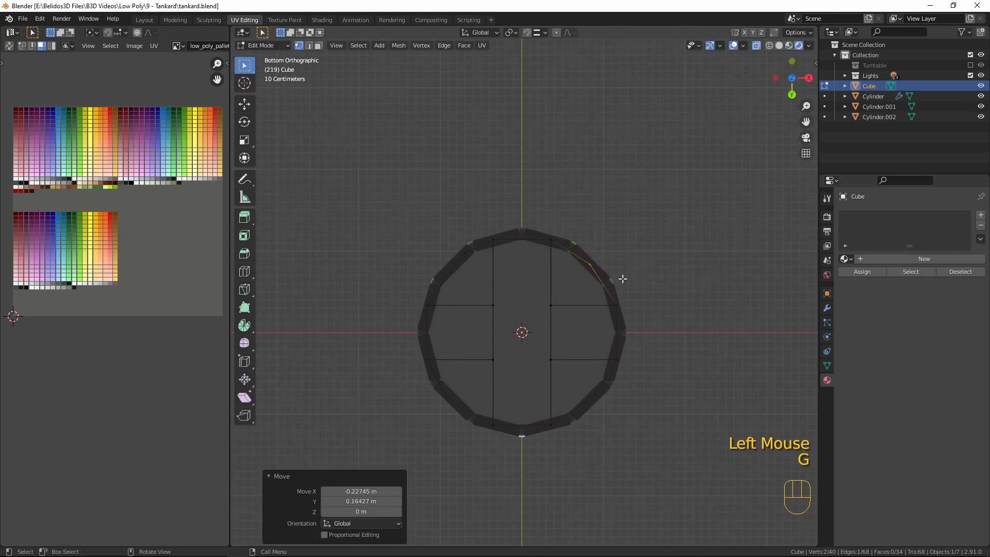
# Step: Select all faces of the base boards and assign the existing Palette material to them
pyautogui.moveTo(624, 185); pyautogui.dragTo(534, 357, button='middle')
pyautogui.press('Tab')
pyautogui.press('Tab')
pyautogui.click(543, 290)
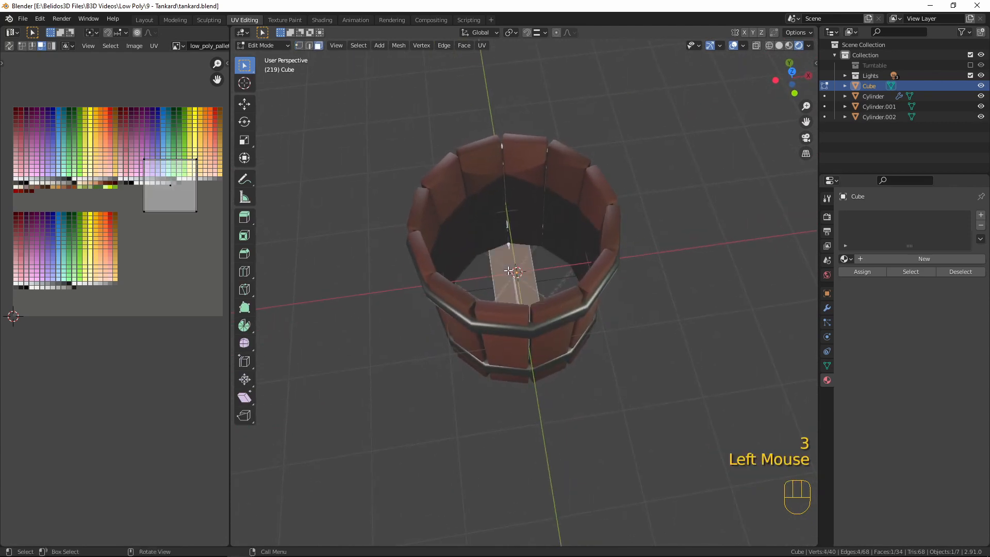
pyautogui.moveTo(543, 291); pyautogui.dragTo(315, 307, button='middle')
pyautogui.press('a')
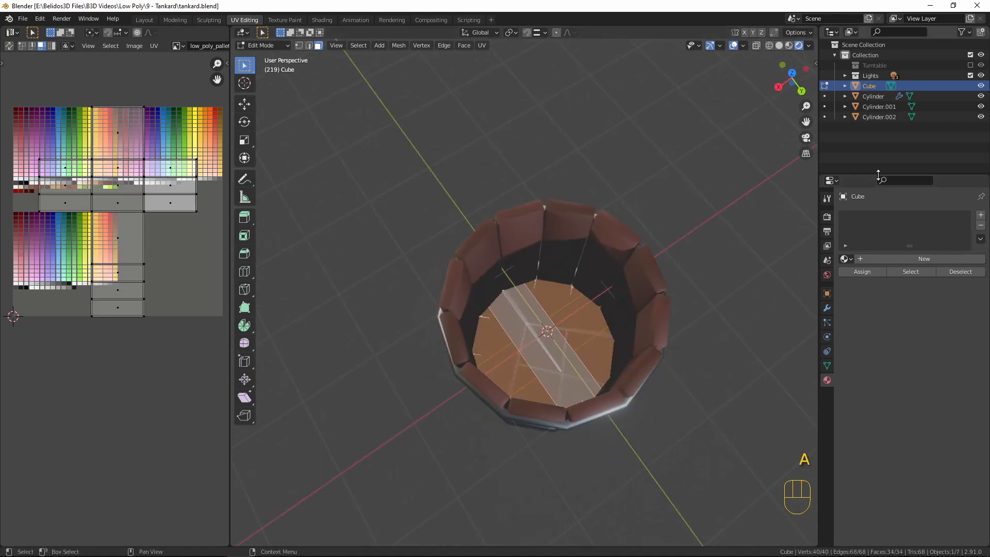
pyautogui.click(845, 259)
pyautogui.click(846, 273)
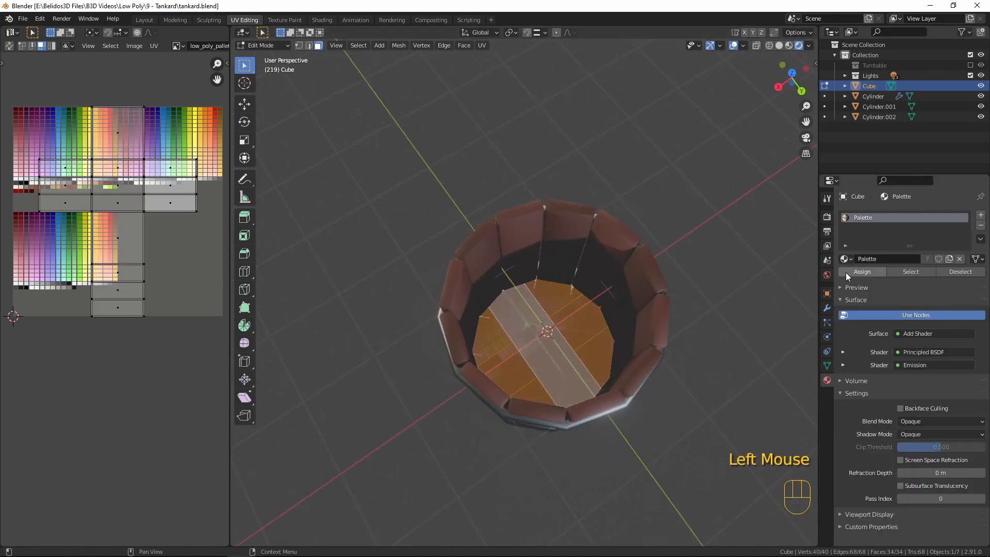
# Step: Remap the base boards' UVs, scale them to 0, and move them onto a brown swatch of the palette
pyautogui.scroll(-1, 557, 330)
pyautogui.moveTo(556, 330); pyautogui.dragTo(438, 314, button='middle')
pyautogui.press('u')
pyautogui.click(416, 261)
pyautogui.press('a')
pyautogui.press('s')
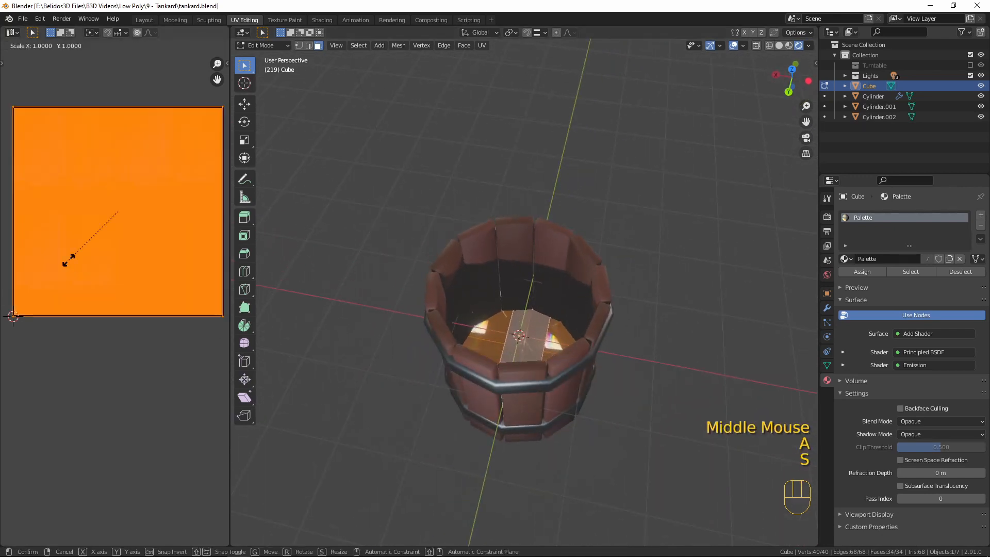
pyautogui.press('0')
pyautogui.press('Return')
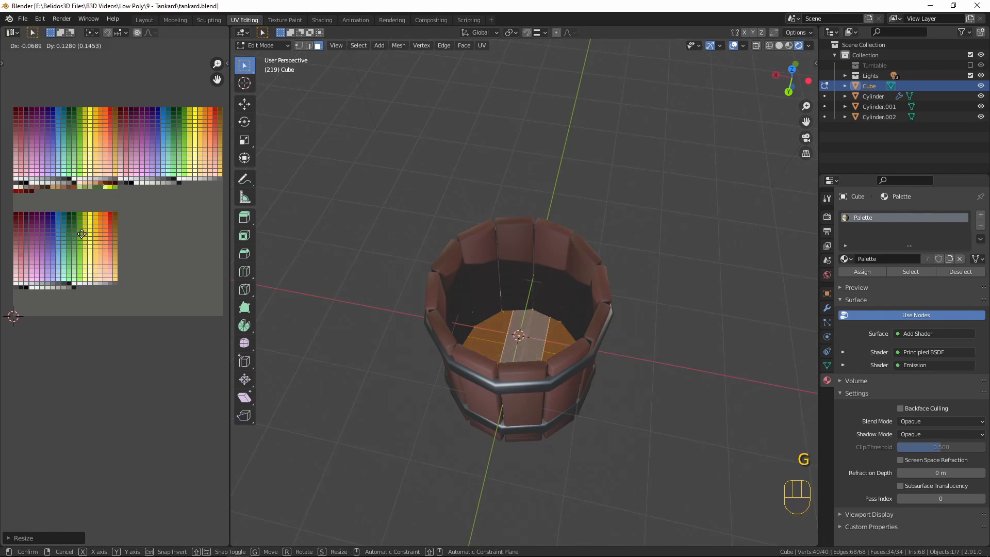
pyautogui.click(84, 232)
# Step: Leave Edit Mode, clear the selection, and select the tankard's plank body
pyautogui.press('Tab')
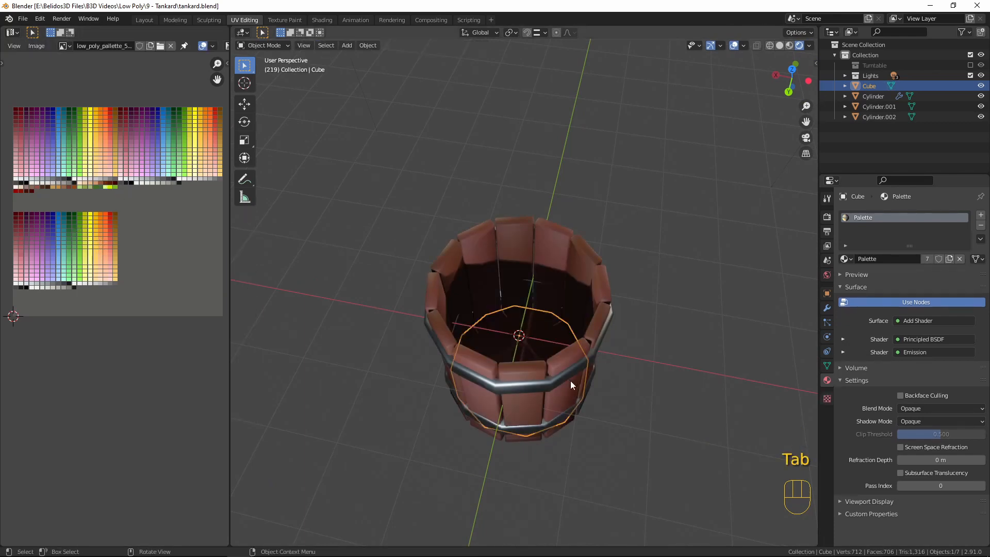
pyautogui.moveTo(570, 381); pyautogui.dragTo(523, 345, button='middle')
pyautogui.press('a')
pyautogui.press('a')
pyautogui.press('a')
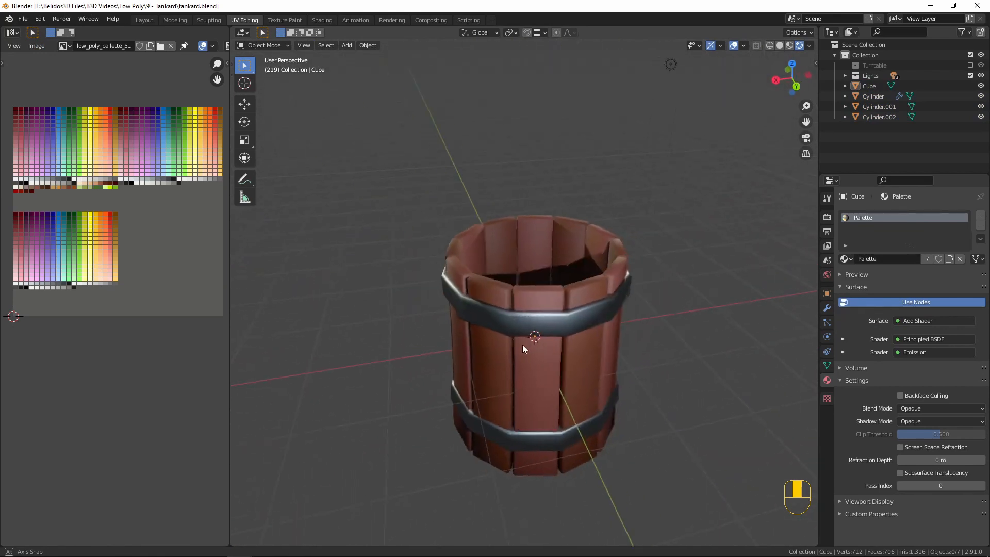
pyautogui.scroll(-3, 573, 335)
pyautogui.click(534, 338)
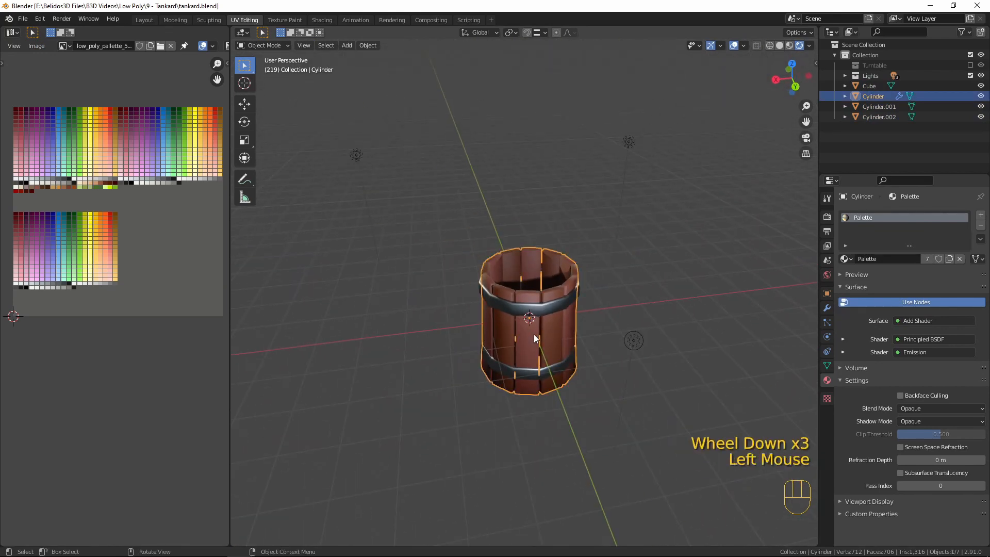
# Step: Hide the tankard's plank body and enter Edit Mode on the base boards
pyautogui.press('h')
pyautogui.scroll(-1, 533, 336)
pyautogui.moveTo(546, 360); pyautogui.dragTo(540, 220, button='middle')
pyautogui.scroll(5, 597, 348)
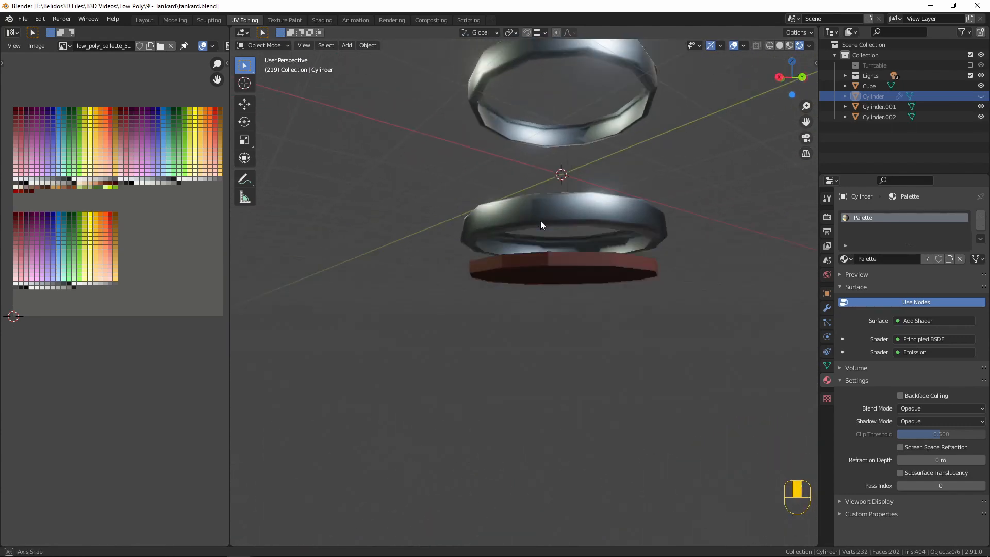
pyautogui.click(553, 264)
pyautogui.press('Tab')
# Step: Clear the selection, select the whole middle base board, and hide it
pyautogui.moveTo(552, 264); pyautogui.dragTo(547, 353, button='middle')
pyautogui.press('a')
pyautogui.press('a')
pyautogui.press('a')
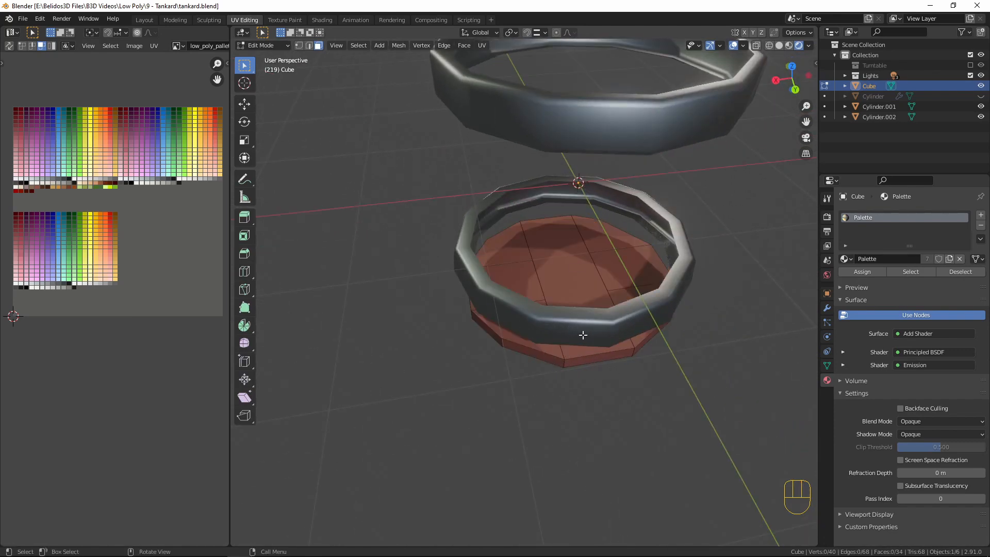
pyautogui.press('l')
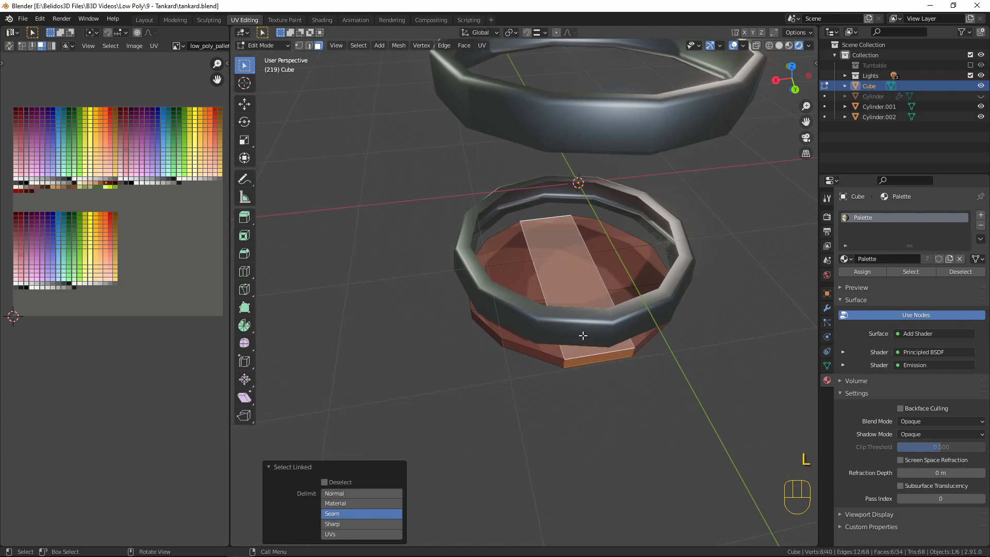
pyautogui.press('h')
# Step: Select the five outer rim faces of one outer base board and delete them
pyautogui.moveTo(517, 316); pyautogui.dragTo(561, 349, button='middle')
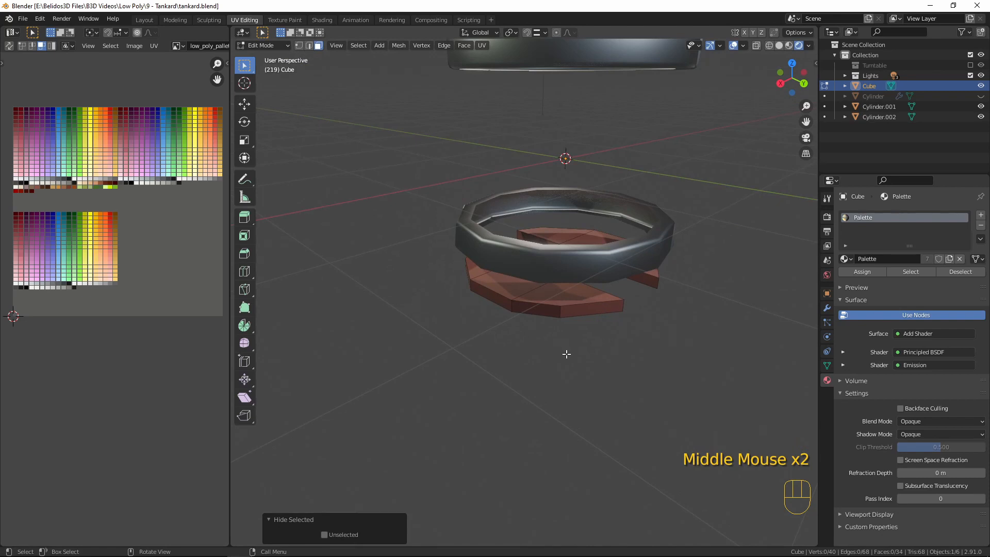
pyautogui.keyDown('alt'); pyautogui.click(561, 314); pyautogui.keyUp('alt')
pyautogui.moveTo(561, 314); pyautogui.dragTo(489, 315, button='middle')
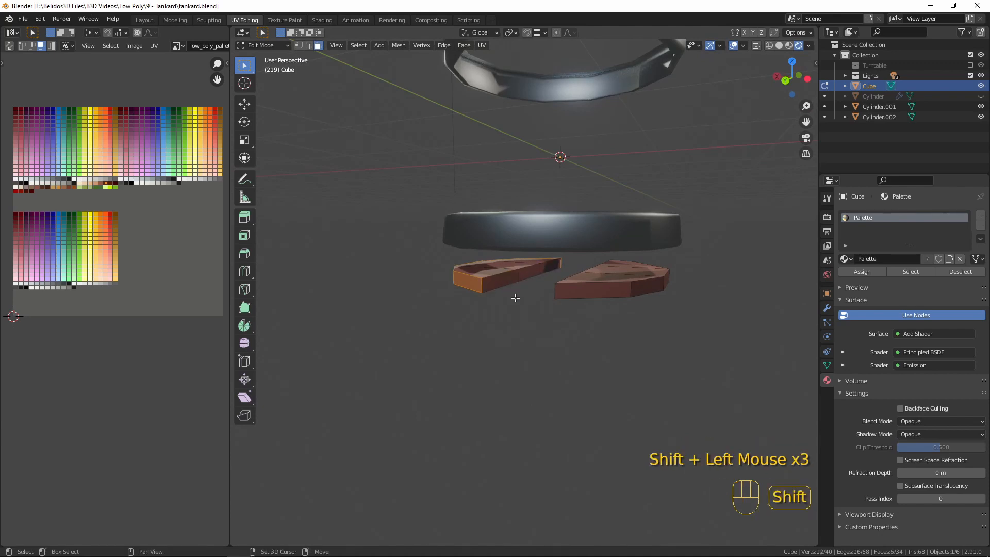
pyautogui.moveTo(515, 298); pyautogui.dragTo(507, 319, button='middle')
pyautogui.press('x')
pyautogui.click(623, 311)
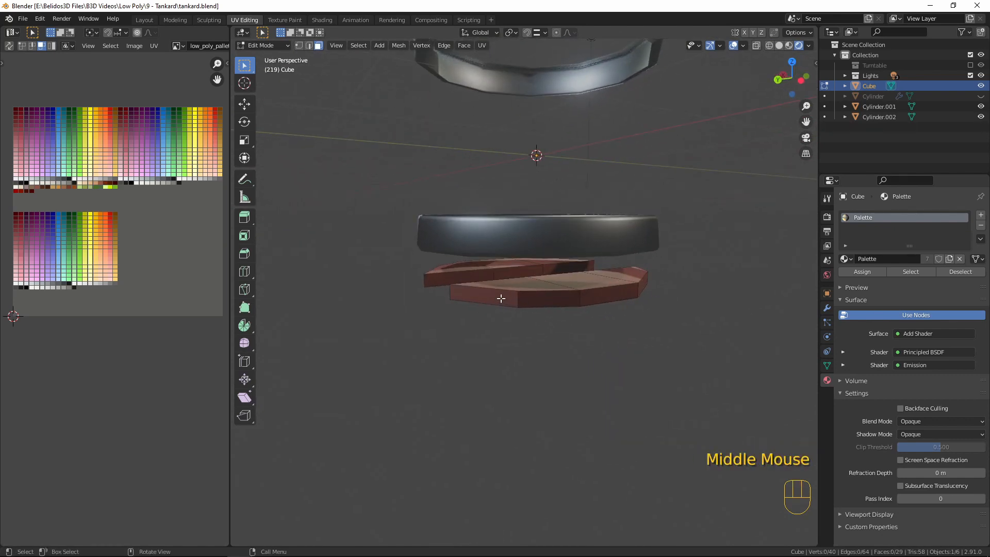
# Step: Delete the five outer rim faces of the other outer base board
pyautogui.click(501, 298)
pyautogui.keyDown('shift'); pyautogui.click(557, 294); pyautogui.keyUp('shift')
pyautogui.keyDown('shift'); pyautogui.click(593, 290); pyautogui.keyUp('shift')
pyautogui.moveTo(639, 311); pyautogui.dragTo(598, 315, button='middle')
pyautogui.keyDown('shift'); pyautogui.click(489, 302); pyautogui.keyUp('shift')
pyautogui.keyDown('shift'); pyautogui.click(449, 297); pyautogui.keyUp('shift')
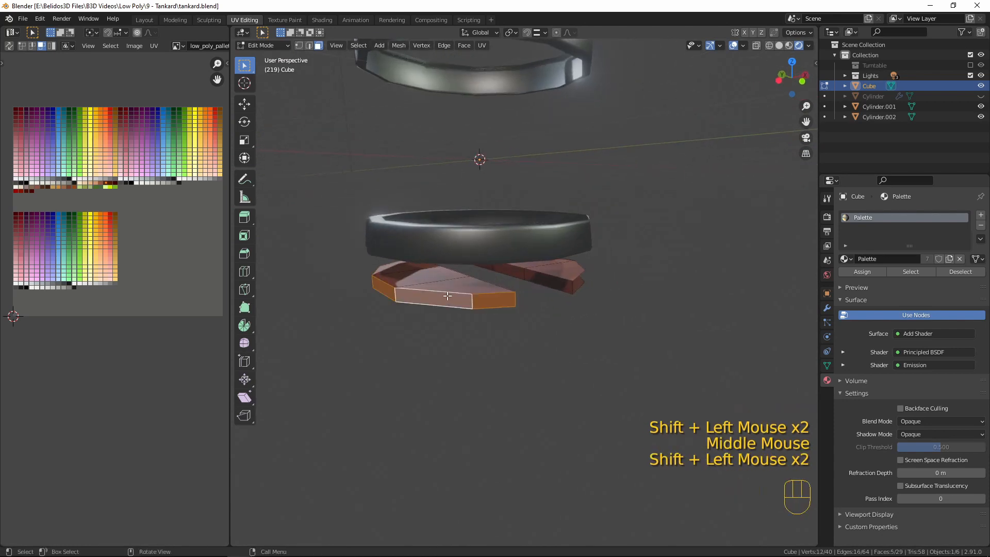
pyautogui.press('x')
# Step: Bevel the edge loops along the inner sides of both outer boards by about 0.0245 m with 2 segments
pyautogui.moveTo(447, 296); pyautogui.dragTo(627, 293, button='middle')
pyautogui.keyDown('alt'); pyautogui.keyDown('shift'); pyautogui.click(626, 269); pyautogui.keyUp('shift'); pyautogui.keyUp('alt')
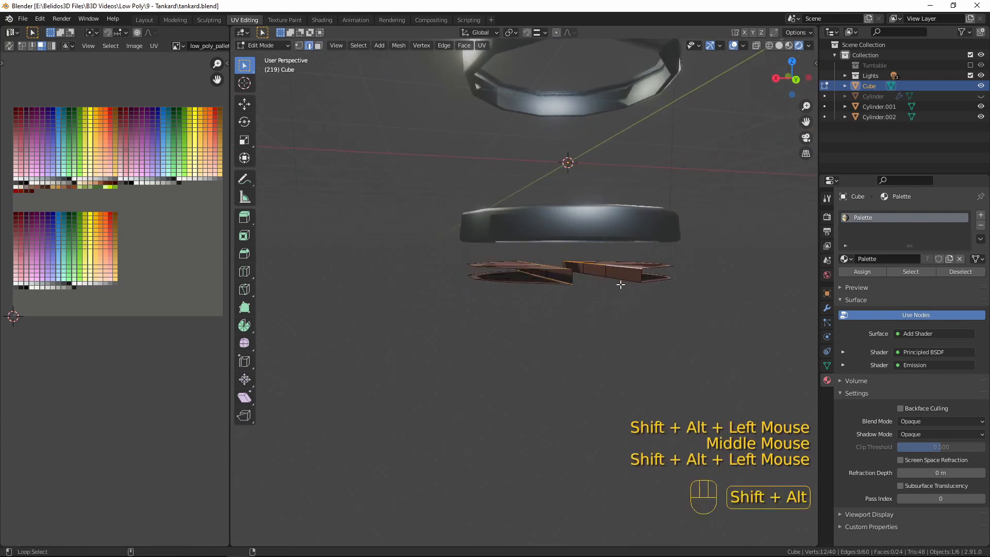
pyautogui.keyDown('alt'); pyautogui.keyDown('shift'); pyautogui.click(621, 276); pyautogui.keyUp('shift'); pyautogui.keyUp('alt')
pyautogui.moveTo(623, 320); pyautogui.dragTo(610, 323, button='middle')
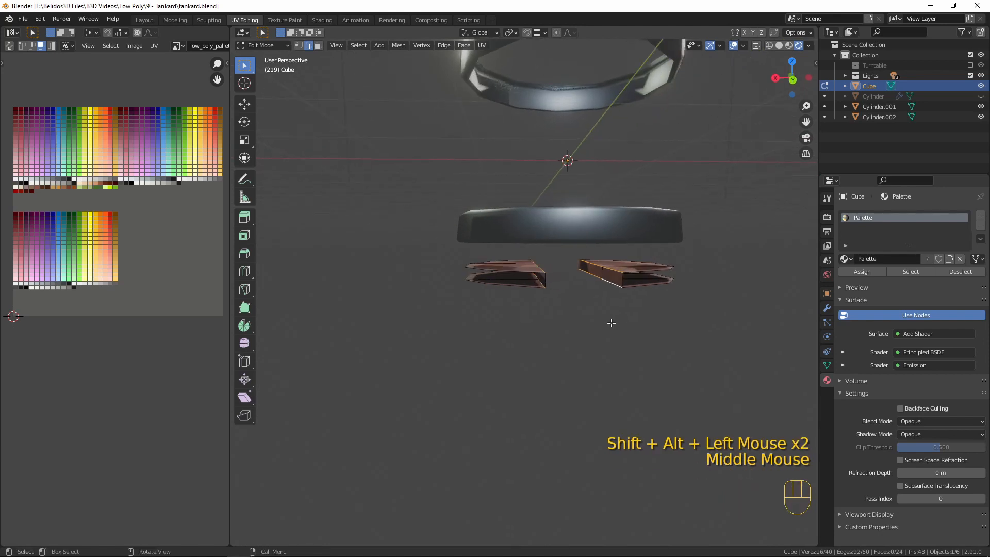
pyautogui.hotkey('ctrl', 'b')
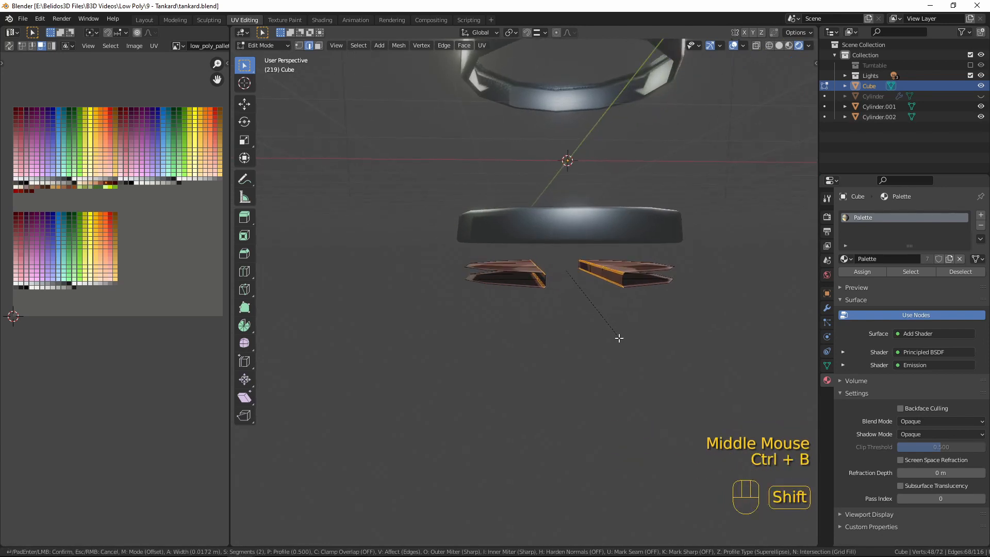
pyautogui.click(621, 342)
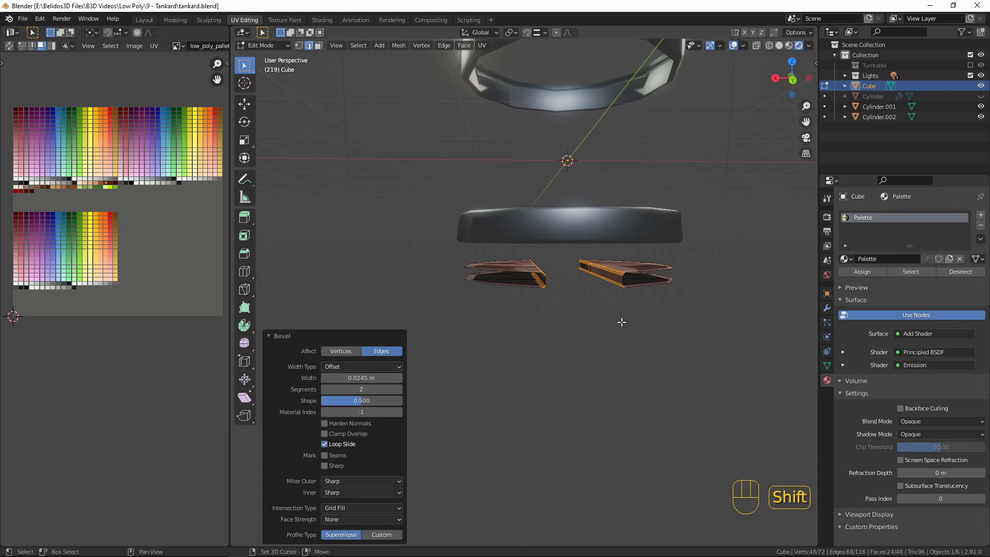
# Step: Reveal the hidden middle base board and clear the selection
pyautogui.hotkey('alt', 'h')
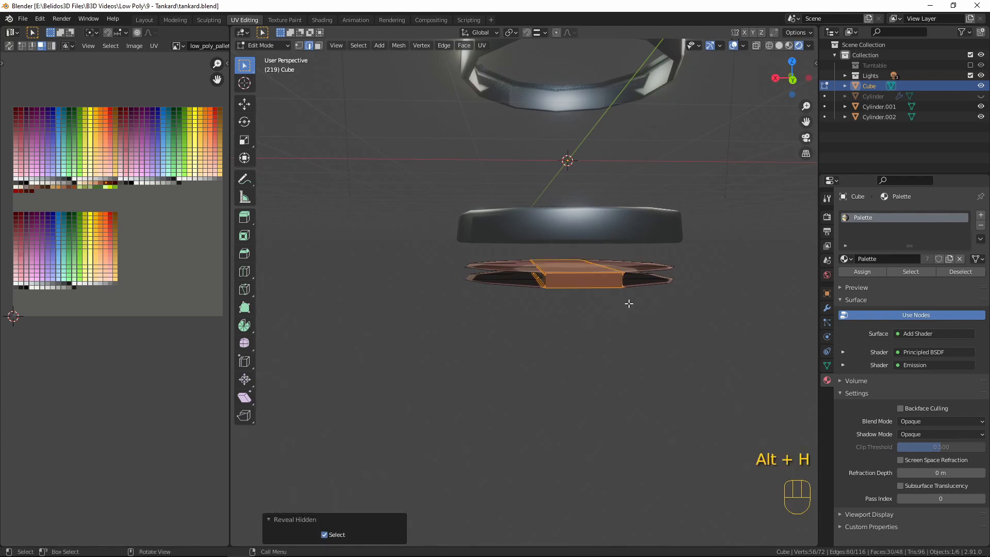
pyautogui.press('a')
pyautogui.press('a')
pyautogui.press('a')
pyautogui.scroll(-1, 612, 307)
pyautogui.moveTo(612, 308); pyautogui.dragTo(585, 314, button='middle')
pyautogui.scroll(2, 572, 312)
# Step: Switch to face selection and delete the two end faces of the middle base board
pyautogui.click(561, 269)
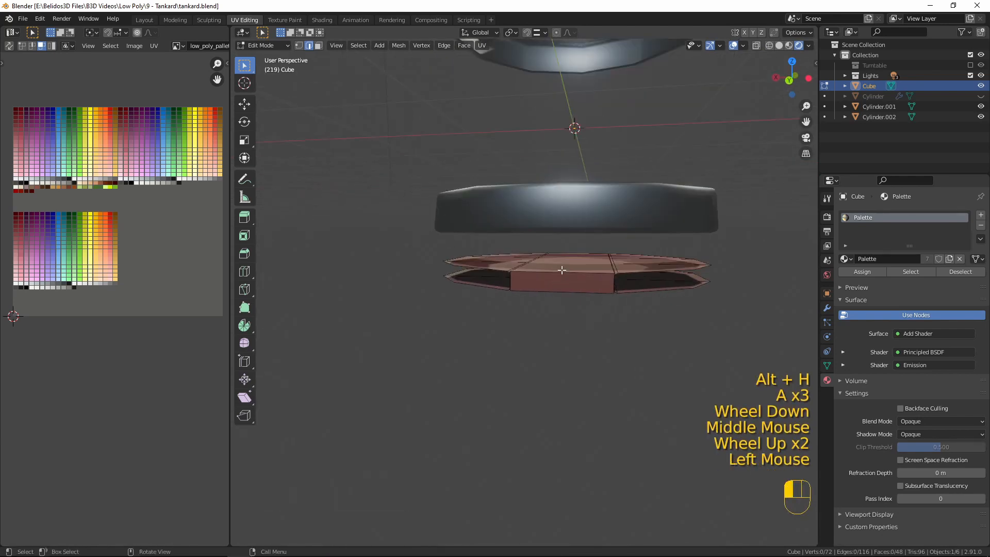
pyautogui.press('l')
pyautogui.moveTo(561, 270); pyautogui.dragTo(693, 297, button='middle')
pyautogui.press('3')
pyautogui.click(557, 287)
pyautogui.scroll(-2, 557, 287)
pyautogui.keyDown('shift'); pyautogui.click(429, 269); pyautogui.keyUp('shift')
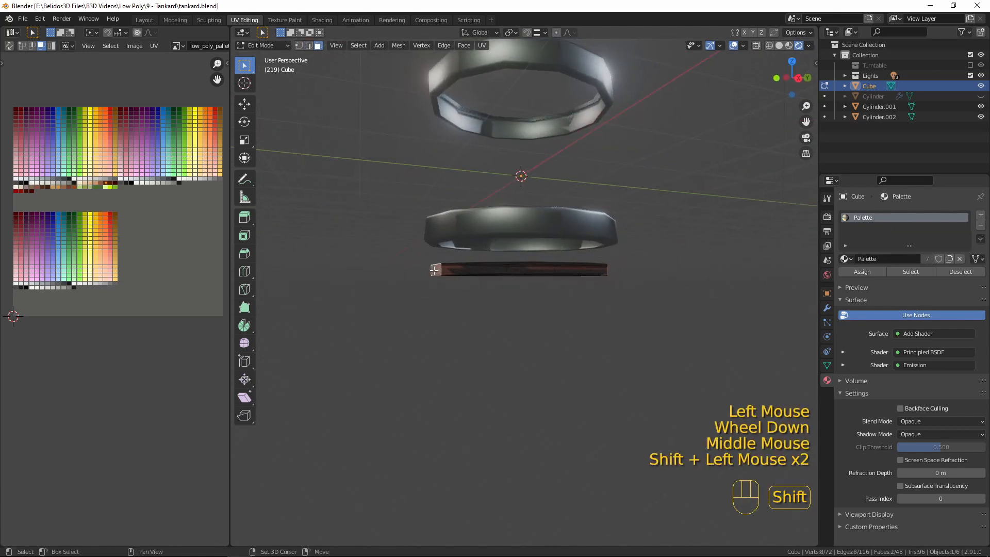
pyautogui.moveTo(435, 270); pyautogui.dragTo(494, 303, button='middle')
pyautogui.press('x')
pyautogui.click(416, 305)
# Step: Select the whole middle board and bevel its edges by about 0.027 m with 2 segments
pyautogui.scroll(2, 533, 322)
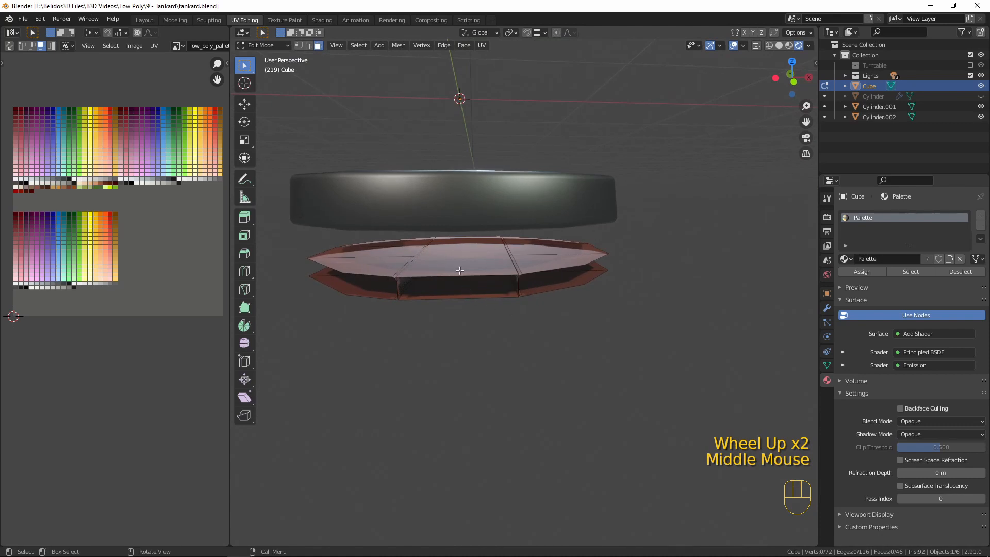
pyautogui.press('l')
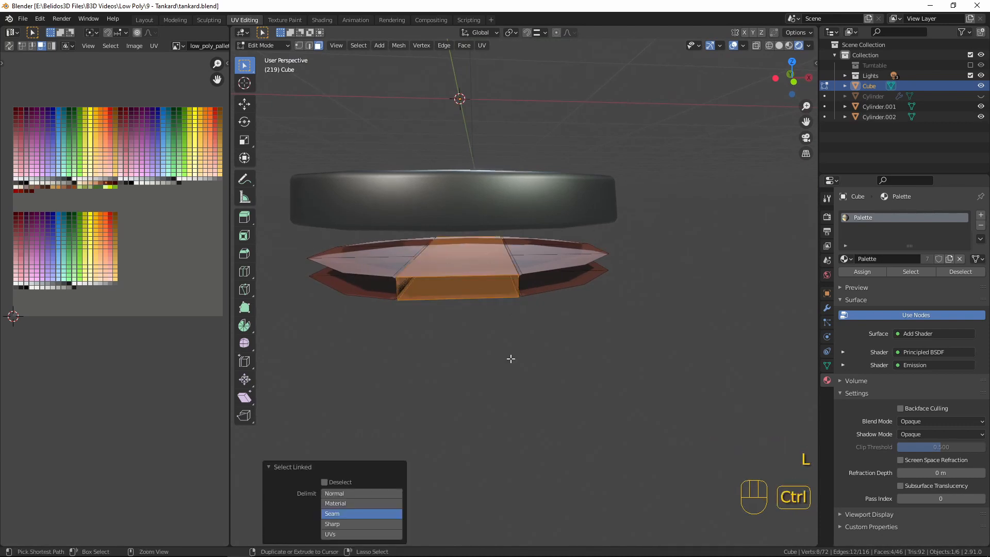
pyautogui.hotkey('ctrl', 'b')
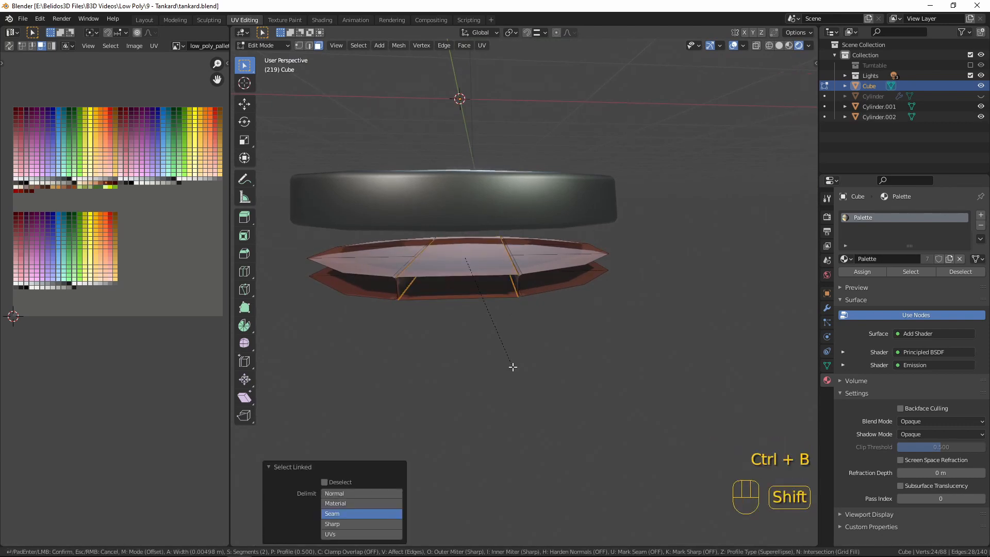
pyautogui.click(530, 387)
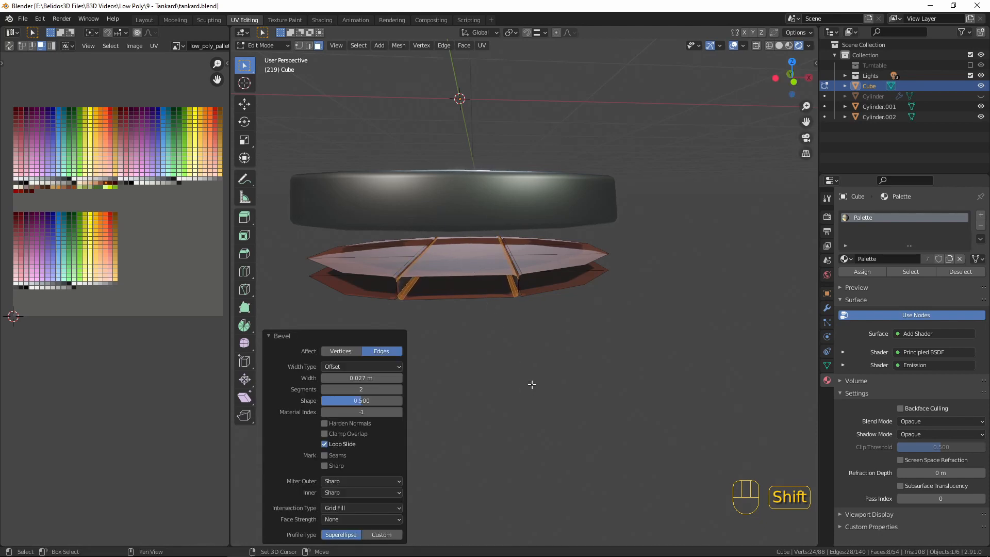
# Step: Delete the hidden side faces of the two outer boards that face the middle board
pyautogui.moveTo(530, 387); pyautogui.dragTo(437, 340, button='middle')
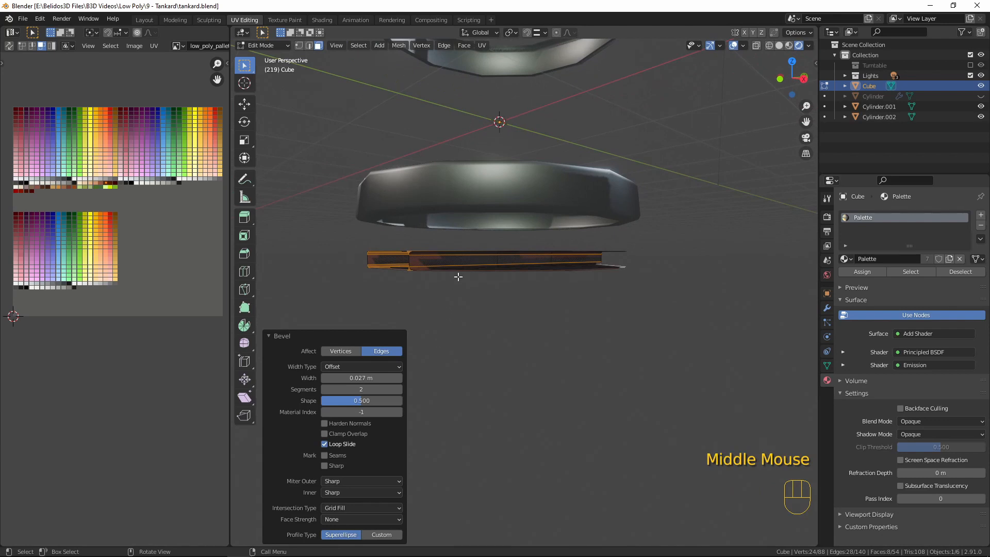
pyautogui.click(463, 261)
pyautogui.keyDown('shift'); pyautogui.click(566, 258); pyautogui.keyUp('shift')
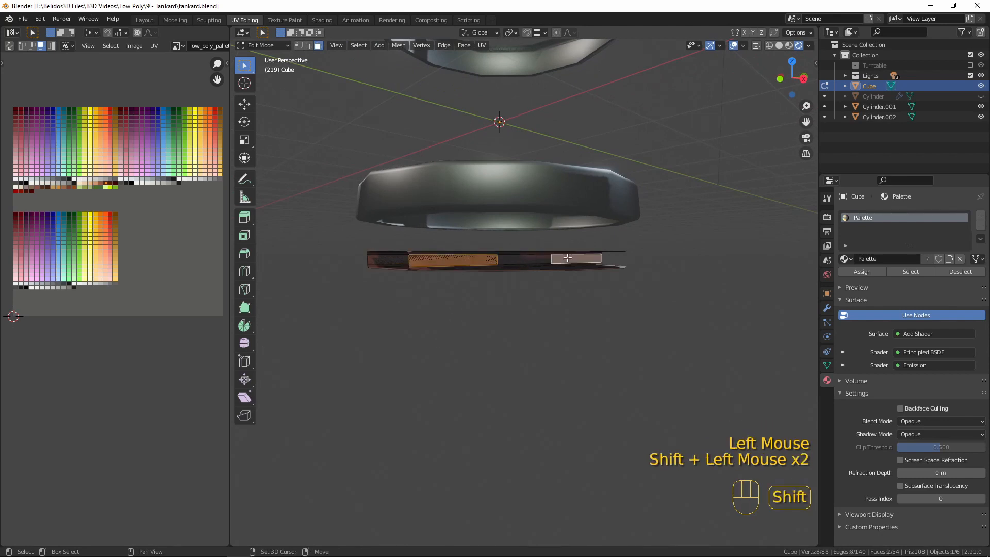
pyautogui.moveTo(519, 257); pyautogui.dragTo(586, 283, button='middle')
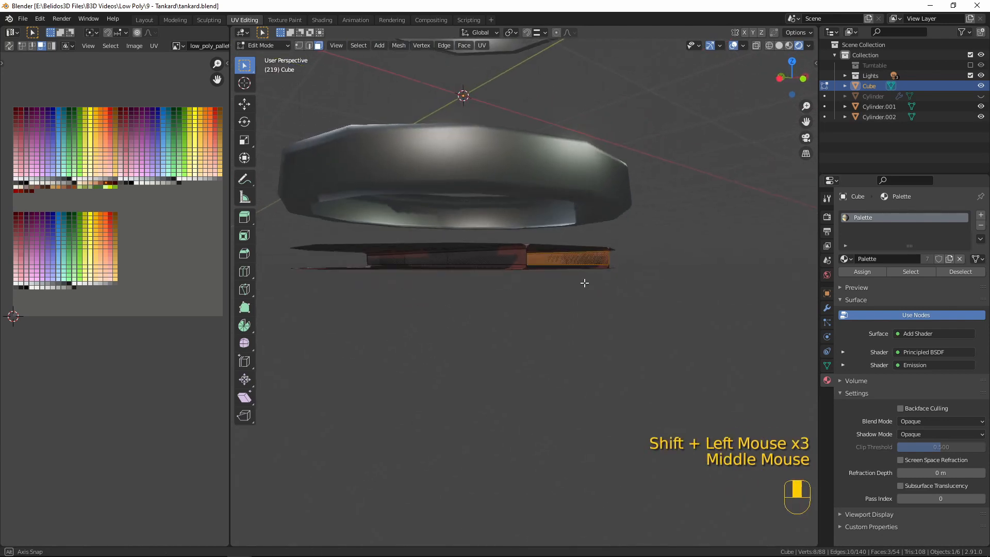
pyautogui.keyDown('shift'); pyautogui.click(507, 261); pyautogui.keyUp('shift')
pyautogui.keyDown('shift'); pyautogui.click(412, 258); pyautogui.keyUp('shift')
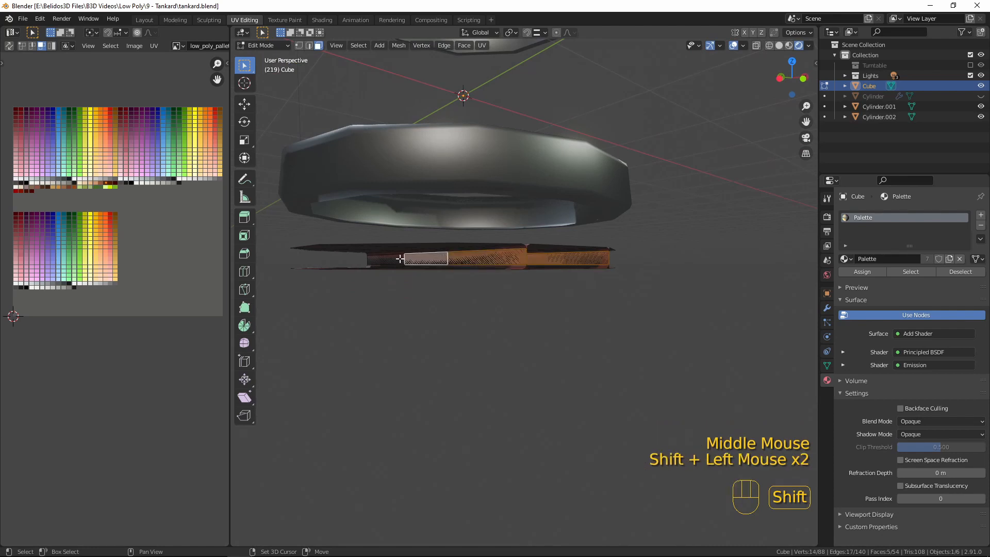
pyautogui.keyDown('shift'); pyautogui.click(398, 259); pyautogui.keyUp('shift')
pyautogui.press('x')
pyautogui.click(407, 260)
# Step: Delete the two long side faces of the middle board
pyautogui.moveTo(429, 262); pyautogui.dragTo(386, 272, button='middle')
pyautogui.click(396, 258)
pyautogui.keyDown('shift'); pyautogui.click(485, 260); pyautogui.keyUp('shift')
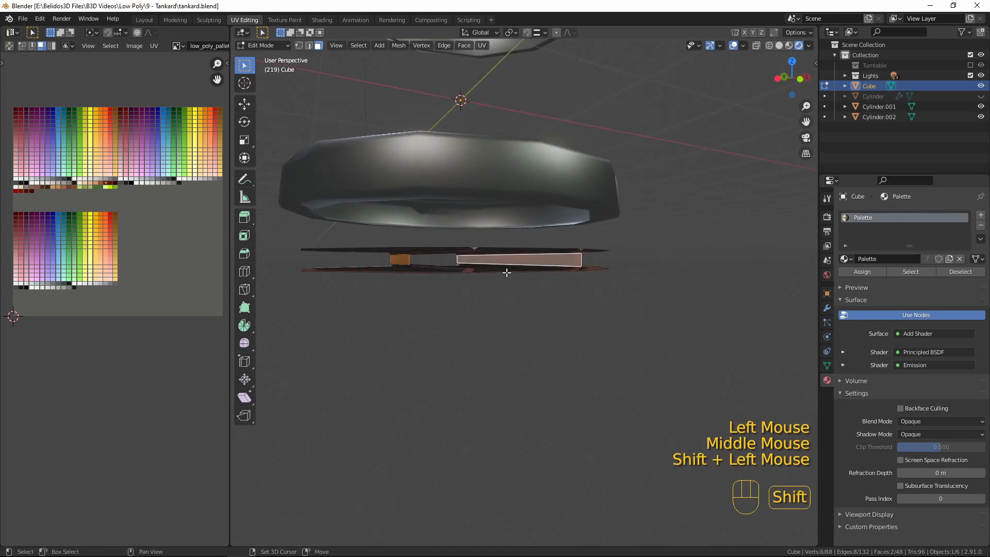
pyautogui.moveTo(506, 272); pyautogui.dragTo(403, 308, button='middle')
pyautogui.press('x')
pyautogui.click(449, 280)
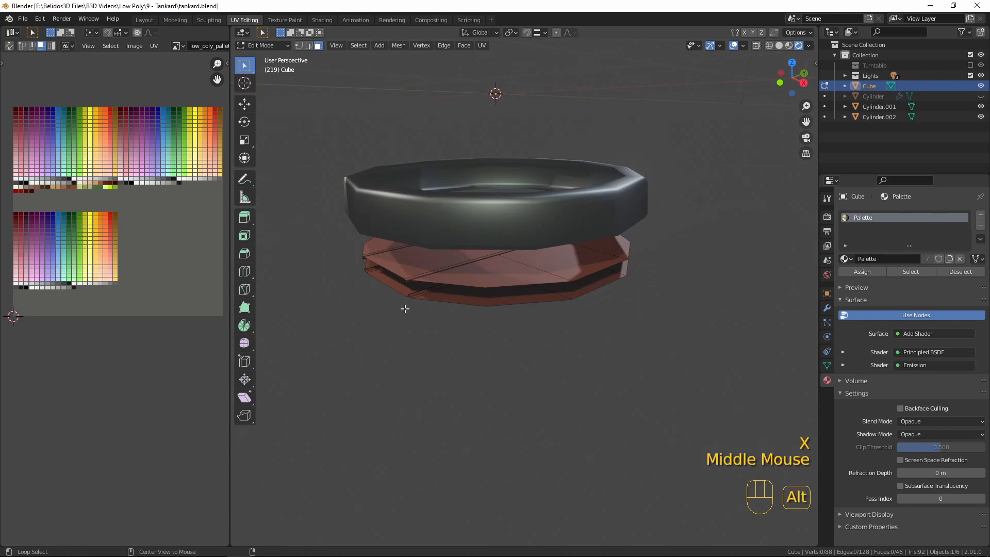
# Step: Leave Edit Mode, unhide the plank body, clear the selection, and check the tankard from above and below
pyautogui.press('Tab')
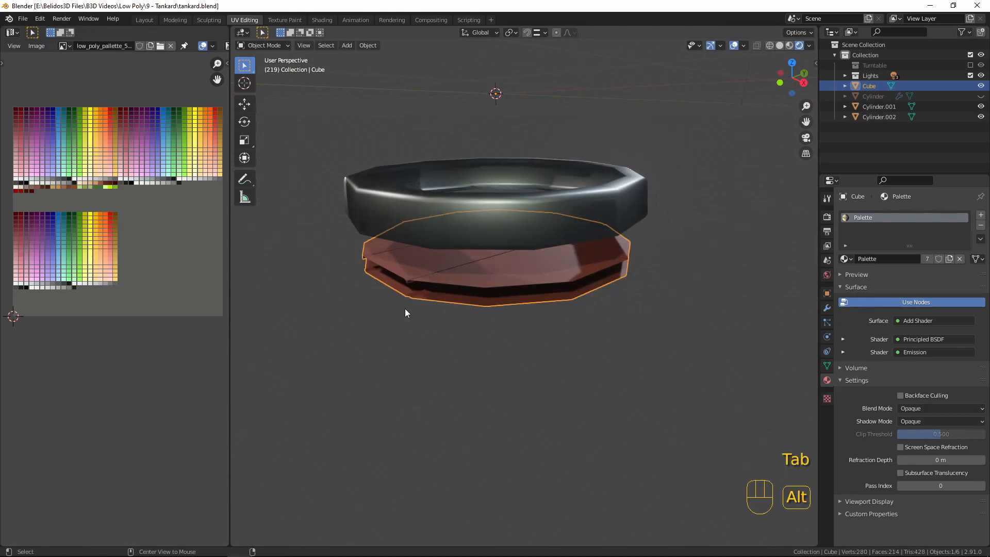
pyautogui.hotkey('alt', 'h')
pyautogui.press('a')
pyautogui.press('a')
pyautogui.press('a')
pyautogui.scroll(-3, 567, 245)
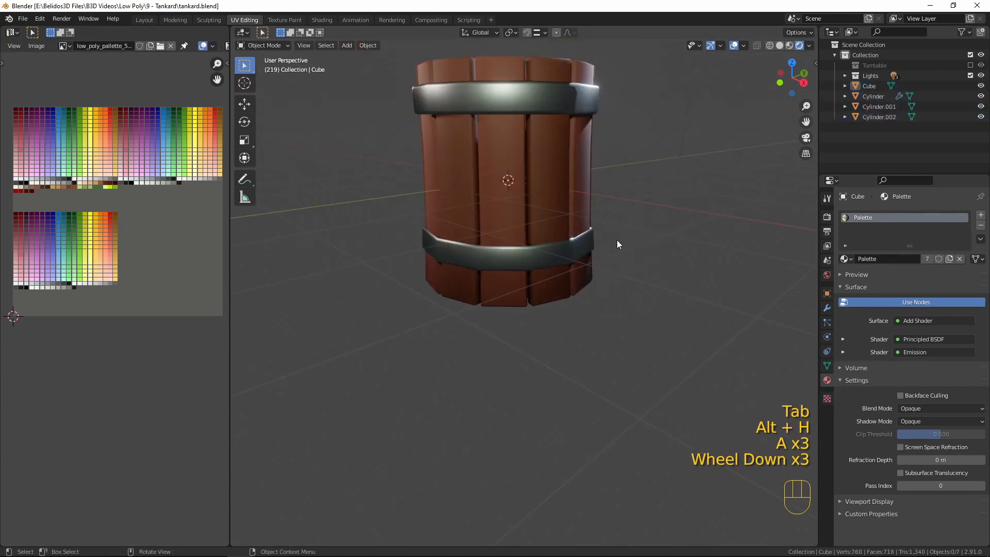
pyautogui.moveTo(617, 239); pyautogui.dragTo(523, 320, button='middle')
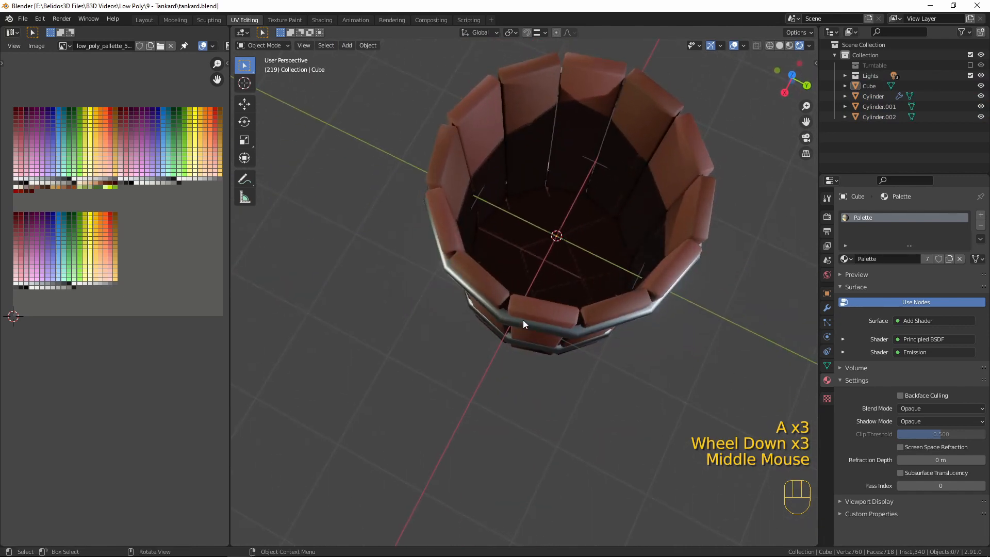
pyautogui.moveTo(565, 215); pyautogui.dragTo(580, 119, button='middle')
pyautogui.scroll(1, 588, 124)
pyautogui.scroll(-3, 598, 128)
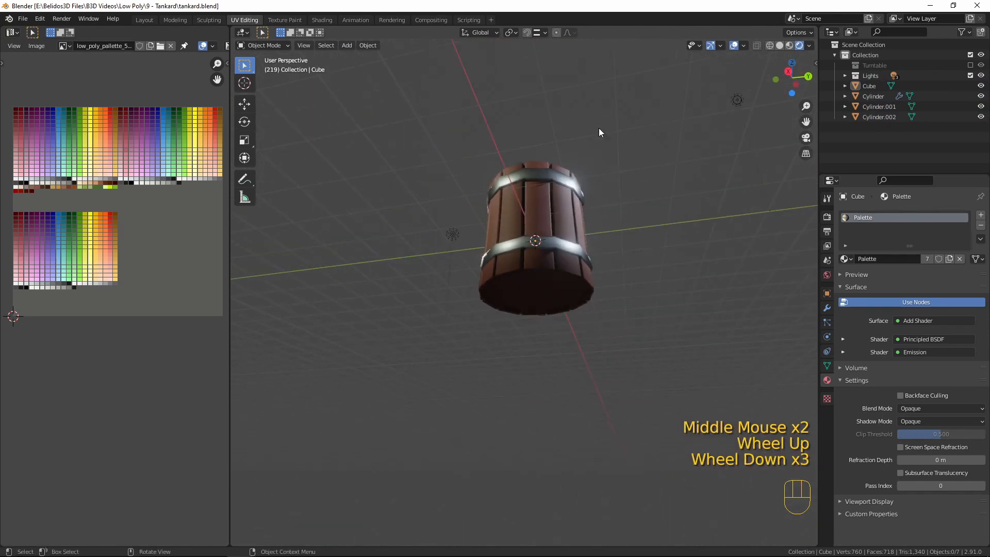
pyautogui.scroll(-3, 608, 240)
pyautogui.moveTo(611, 247); pyautogui.dragTo(623, 304, button='middle')
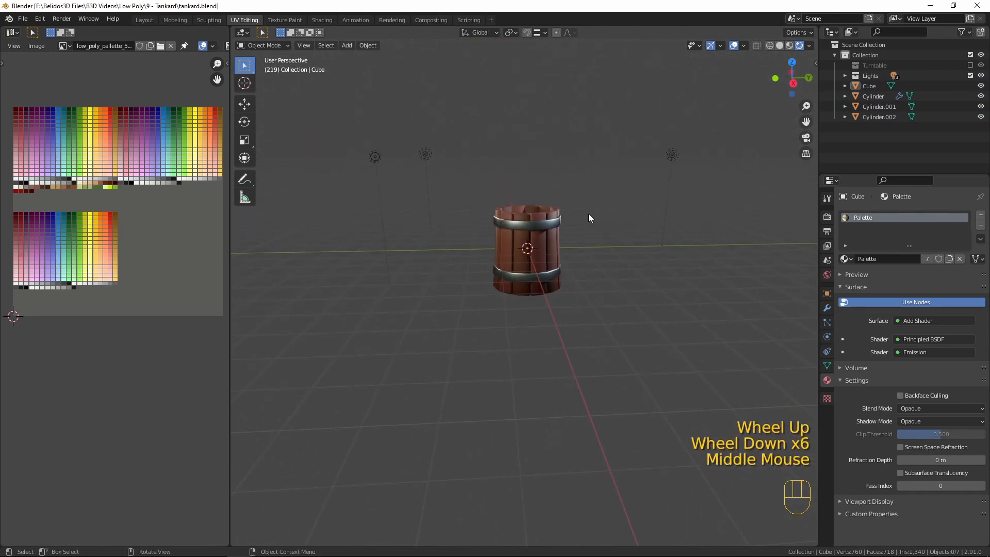
# Step: Select all four tankard parts, move them down about 2.7 m along Z, and clear the selection
pyautogui.moveTo(490, 197); pyautogui.dragTo(580, 367)
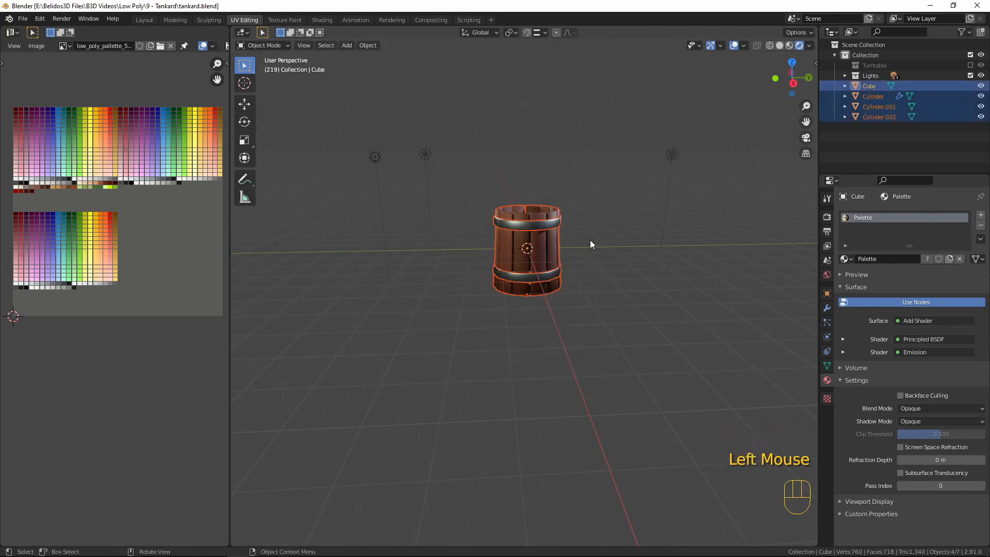
pyautogui.press('g')
pyautogui.press('z')
pyautogui.click(585, 285)
pyautogui.moveTo(584, 286); pyautogui.dragTo(569, 427, button='middle')
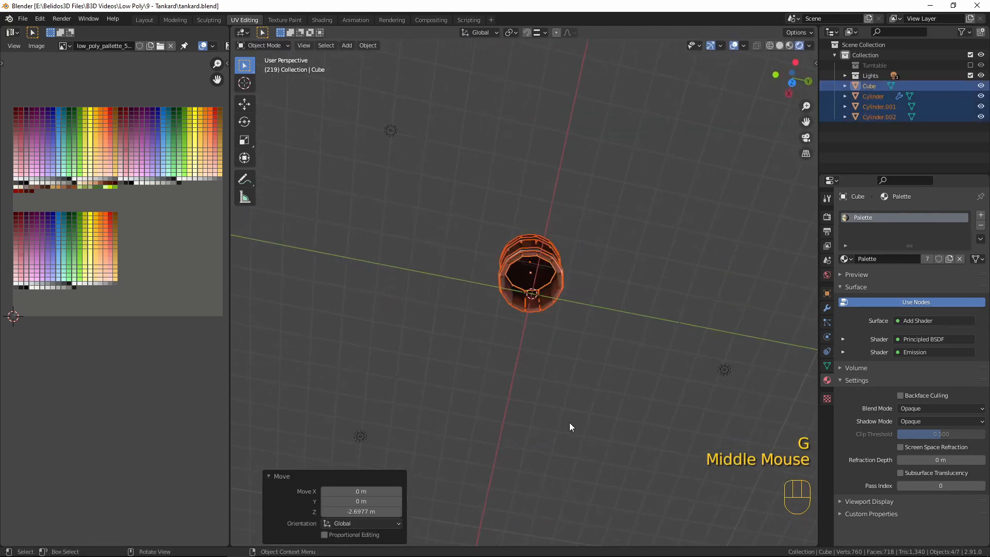
pyautogui.scroll(7, 572, 392)
pyautogui.moveTo(583, 355); pyautogui.dragTo(534, 309, button='middle')
pyautogui.press('a')
pyautogui.press('a')
pyautogui.press('a')
# Step: Select the linked middle board of the tankard's base and shift its UVs on the palette by about 0.015 in X and -0.005 in Y
pyautogui.scroll(-4, 663, 148)
pyautogui.scroll(4, 534, 309)
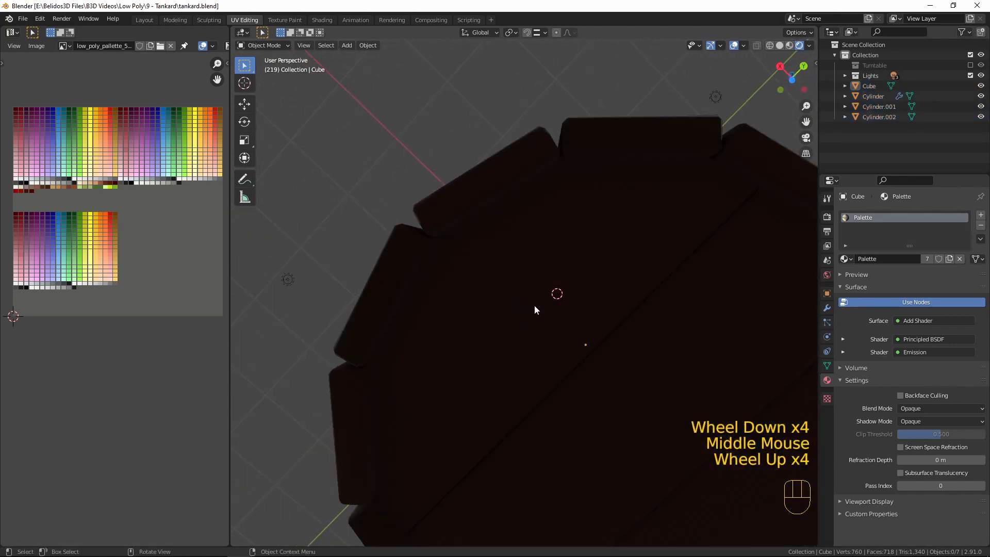
pyautogui.scroll(-2, 534, 309)
pyautogui.click(588, 300)
pyautogui.press('Tab')
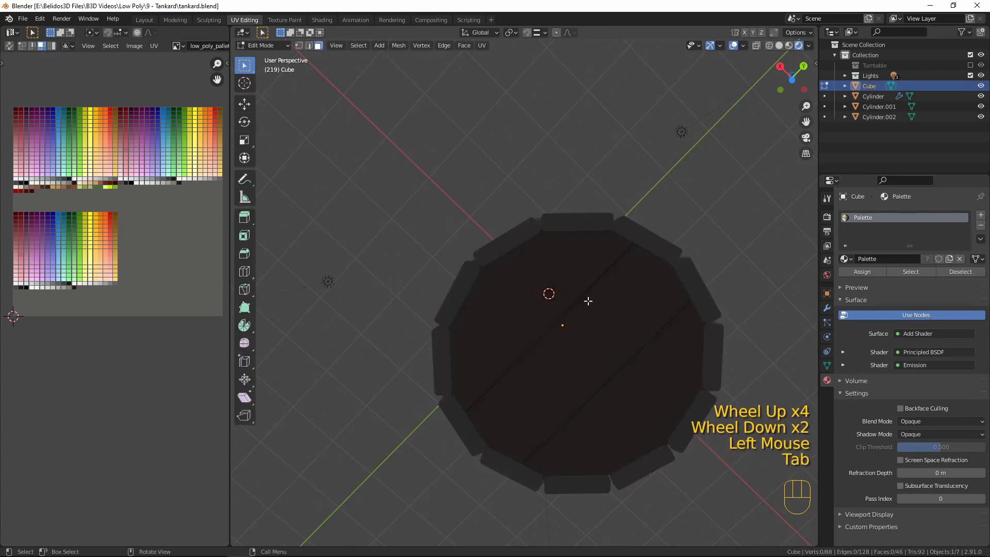
pyautogui.moveTo(577, 323); pyautogui.dragTo(640, 236, button='middle')
pyautogui.scroll(-1, 640, 237)
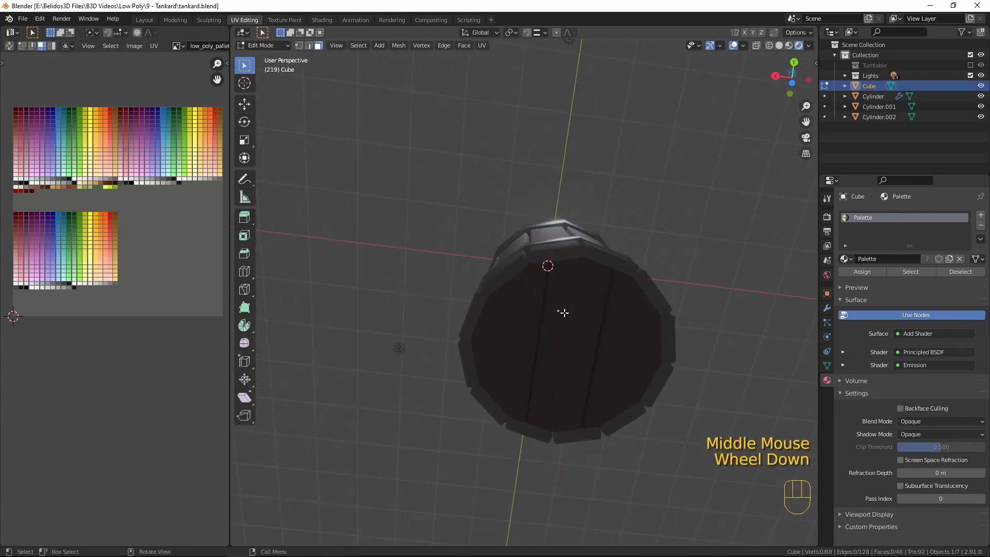
pyautogui.press('l')
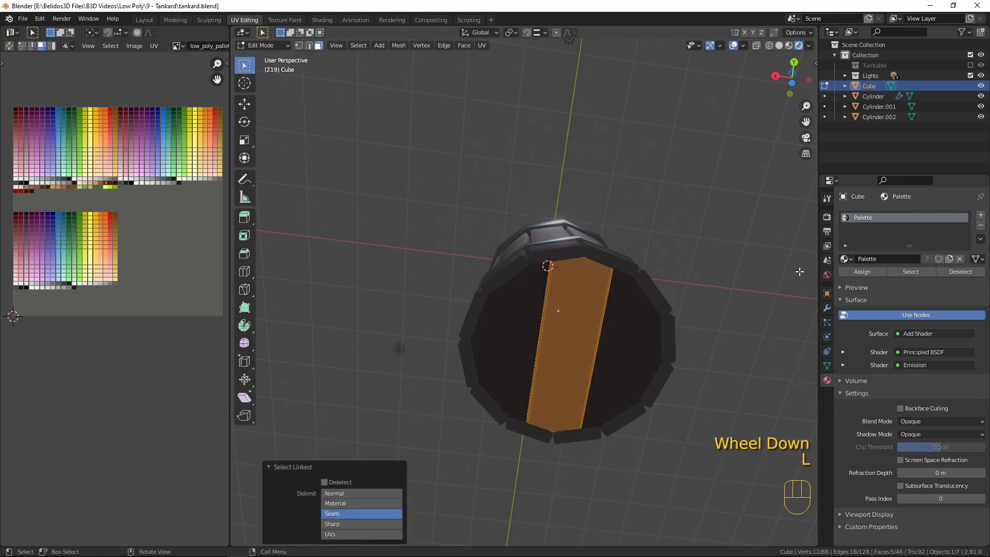
pyautogui.press('g')
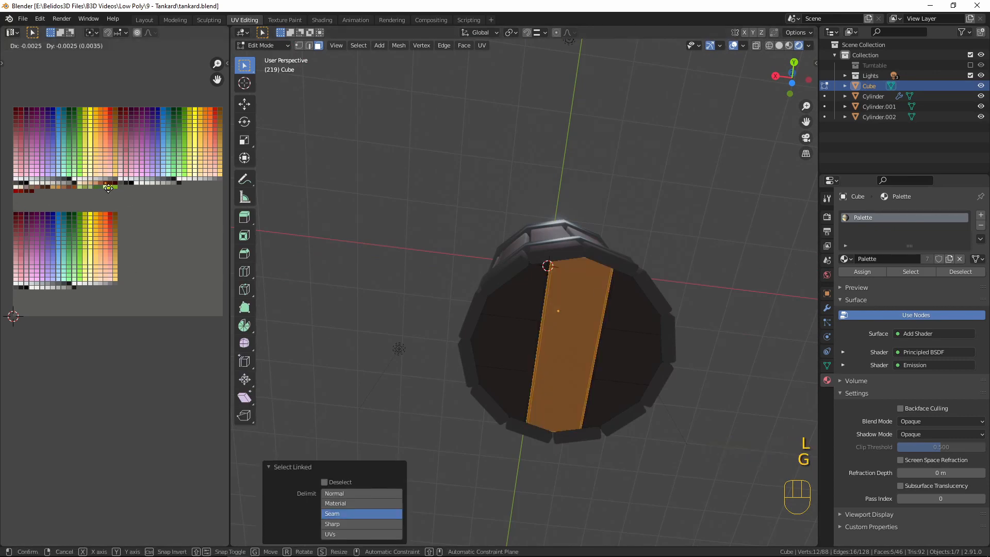
pyautogui.press('shift')
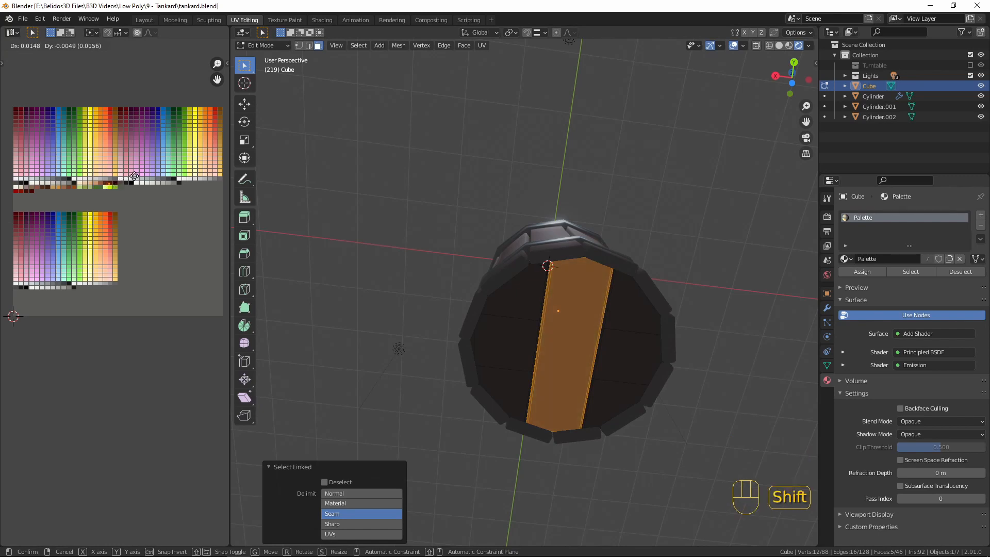
pyautogui.click(134, 176)
# Step: Leave Edit Mode, clear the selection, and switch to Material Preview shading to inspect the base boards inside the tankard
pyautogui.press('Tab')
pyautogui.moveTo(731, 301); pyautogui.dragTo(612, 369, button='middle')
pyautogui.press('a')
pyautogui.press('a')
pyautogui.press('a')
pyautogui.scroll(3, 606, 370)
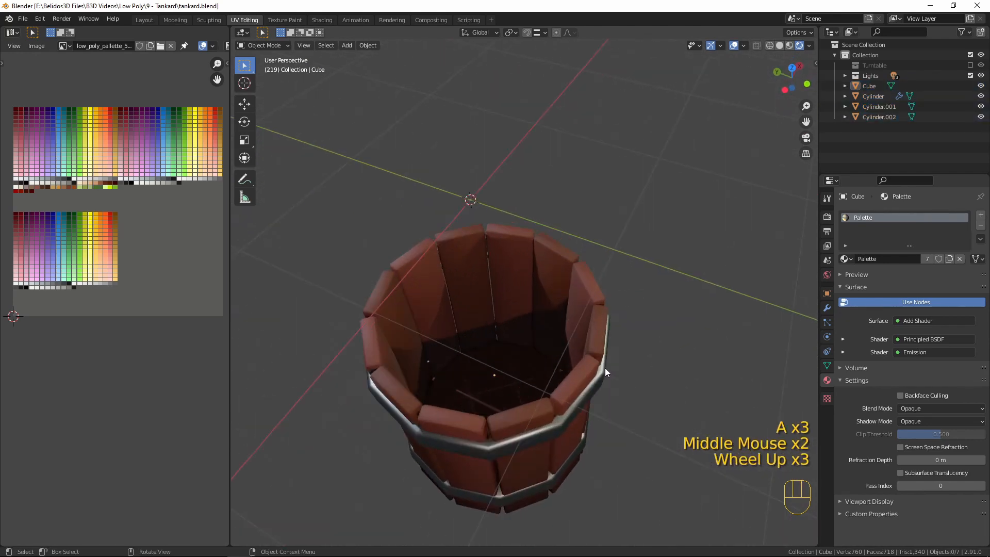
pyautogui.click(789, 45)
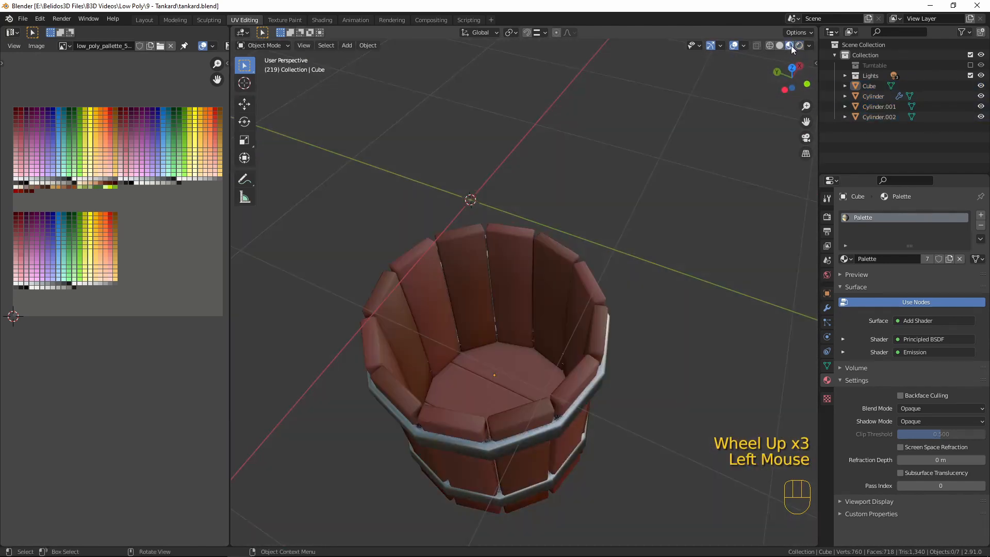
pyautogui.moveTo(509, 231)
pyautogui.mouseDown(button='middle')
pyautogui.moveTo(500, 265)
pyautogui.moveTo(433, 275)
pyautogui.moveTo(487, 300)
pyautogui.moveTo(518, 299)
pyautogui.moveTo(519, 289)
pyautogui.mouseUp(button='middle')
pyautogui.scroll(2, 480, 309)
pyautogui.scroll(1, 518, 298)
pyautogui.scroll(5, 519, 288)
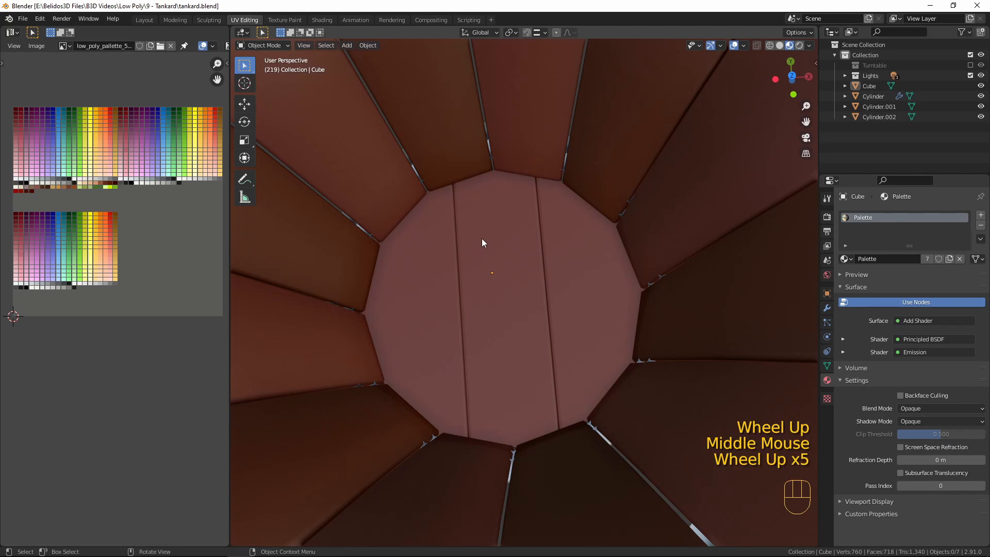
# Step: Scale the middle base board's top face and its adjoining bevel faces to about 0.951 along global X
pyautogui.click(489, 261)
pyautogui.press('Tab')
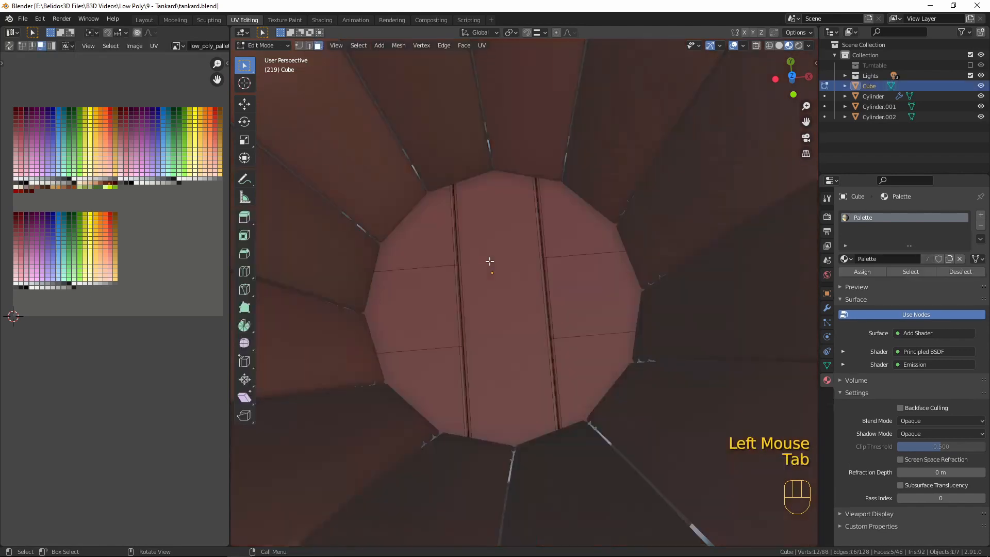
pyautogui.click(493, 272)
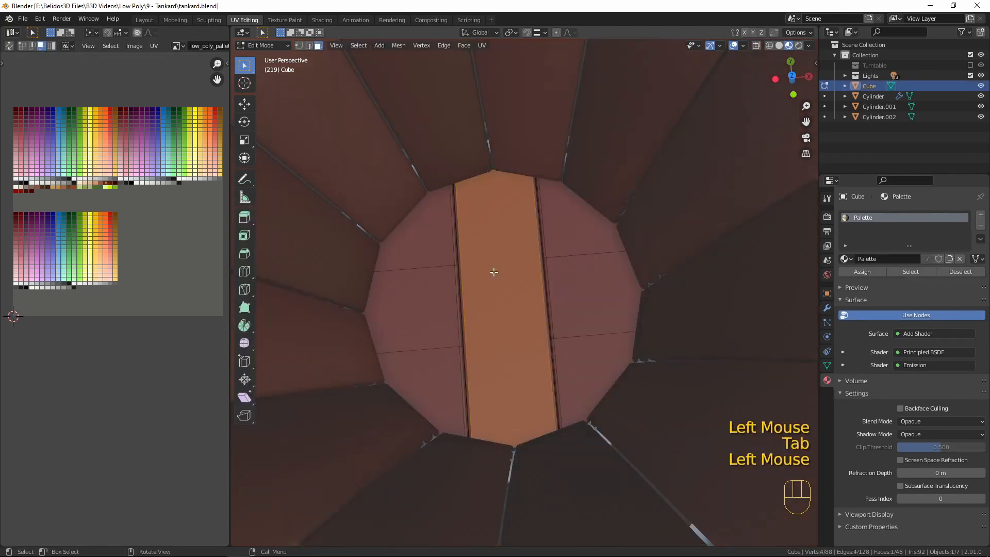
pyautogui.press('ctrl+KP_Add')
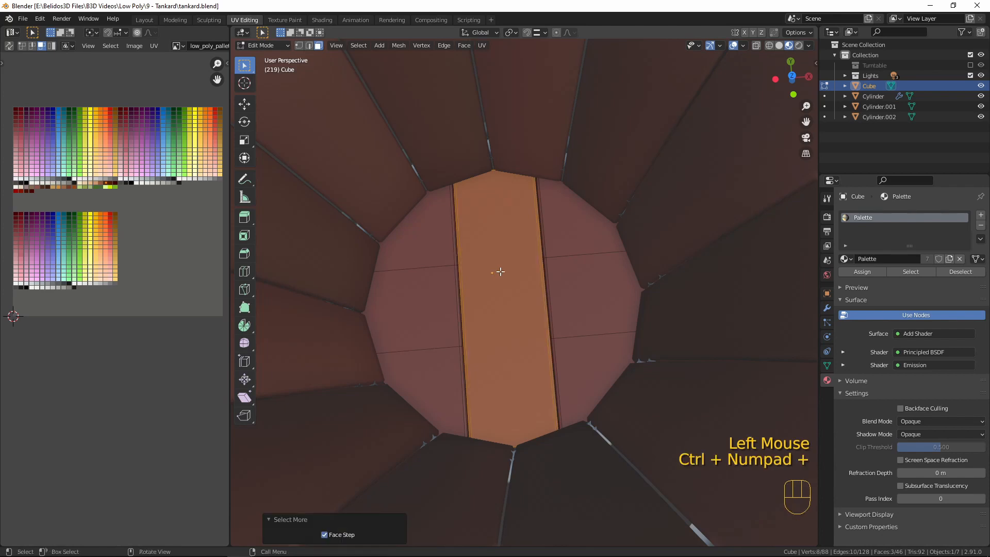
pyautogui.press('s')
pyautogui.press('x')
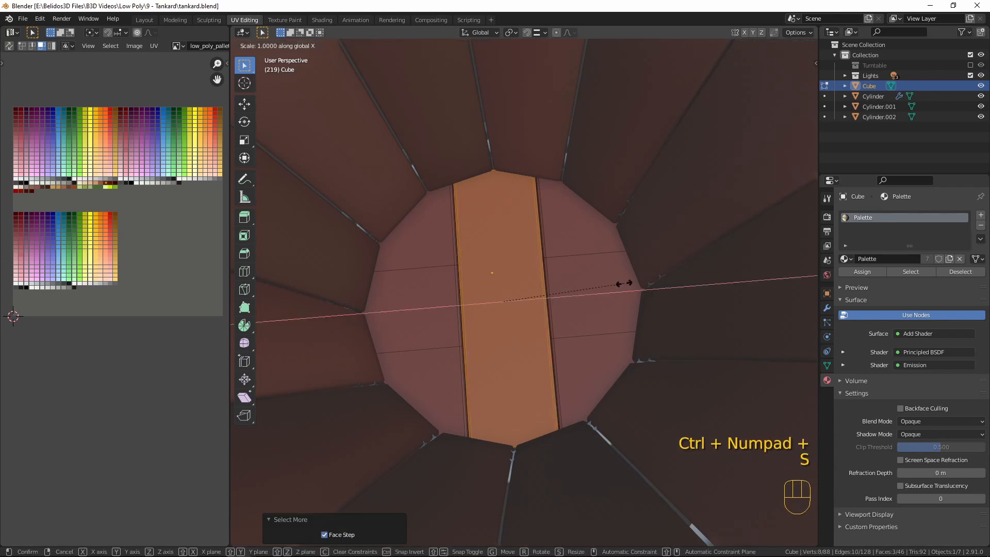
pyautogui.click(617, 282)
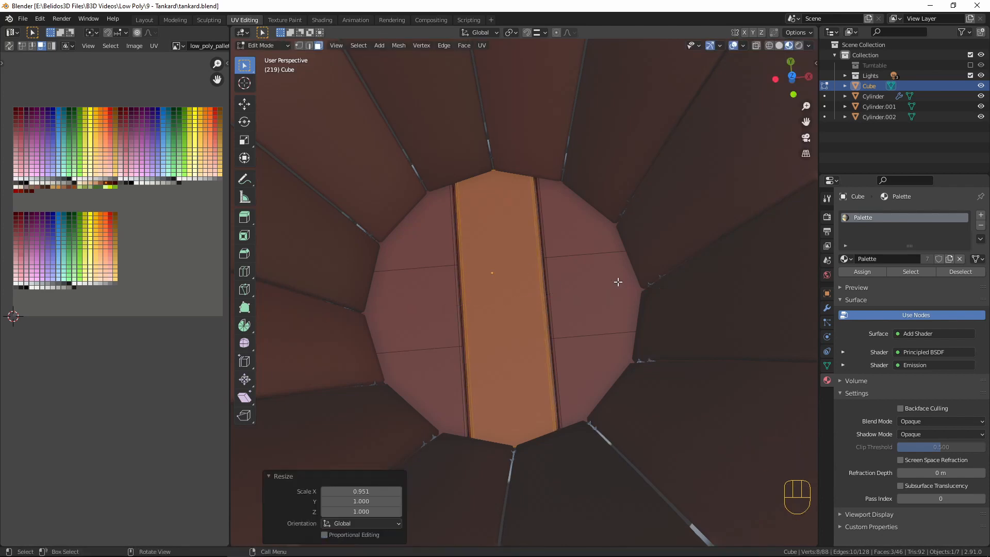
# Step: Select all six top faces of the two outer base boards and grow the selection to their adjoining bevel faces
pyautogui.click(581, 237)
pyautogui.keyDown('shift'); pyautogui.click(579, 283); pyautogui.keyUp('shift')
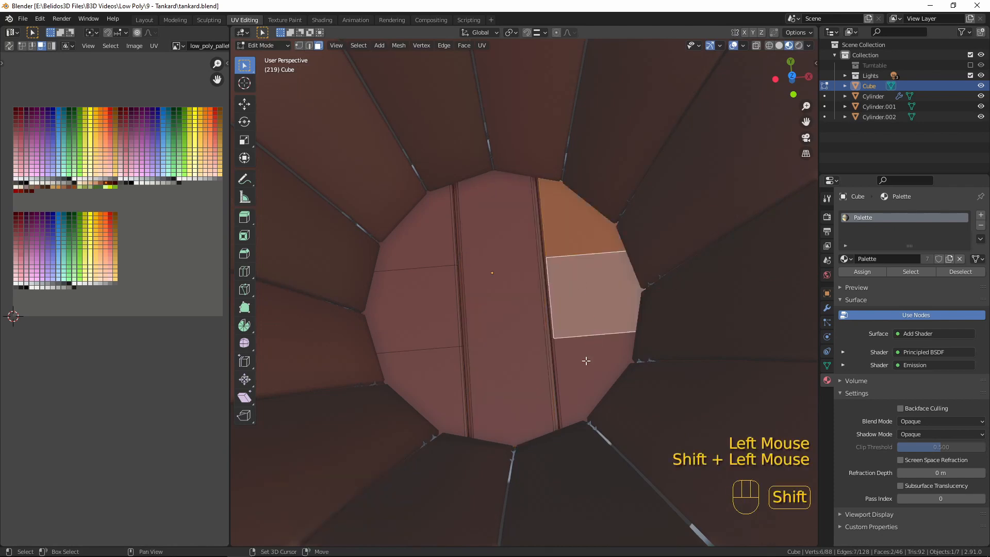
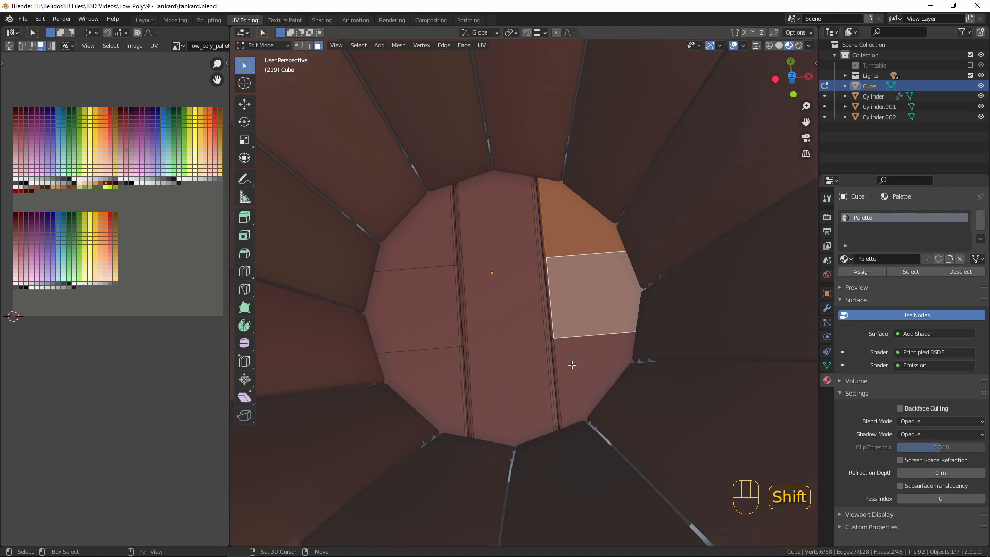
pyautogui.keyDown('shift'); pyautogui.click(572, 364); pyautogui.keyUp('shift')
pyautogui.keyDown('shift'); pyautogui.click(456, 364); pyautogui.keyUp('shift')
pyautogui.keyDown('shift'); pyautogui.click(419, 306); pyautogui.keyUp('shift')
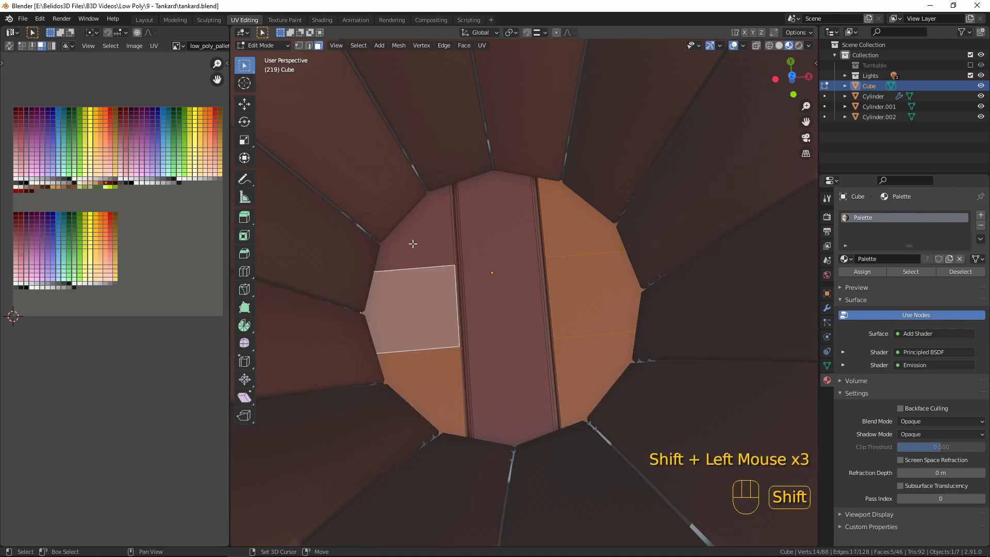
pyautogui.keyDown('shift'); pyautogui.click(413, 243); pyautogui.keyUp('shift')
pyautogui.press('ctrl+KP_Add')
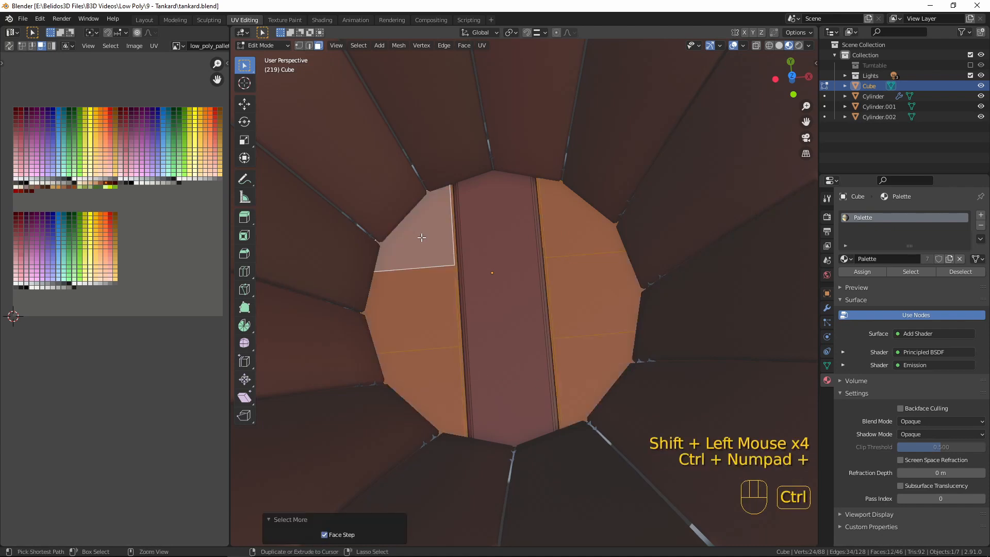
# Step: Scale the selected side planks of the tankard's bottom by about 1.035 along the global X axis
pyautogui.press('s')
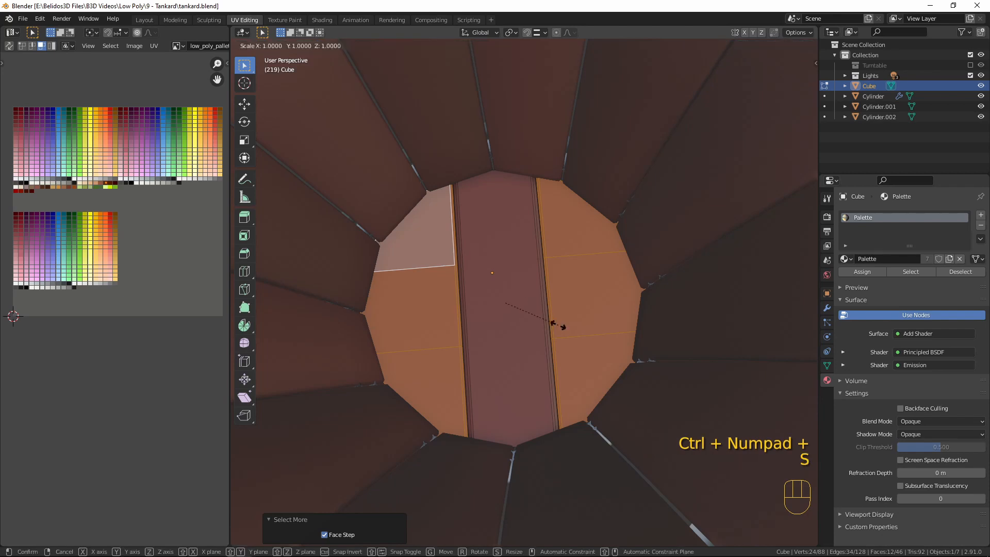
pyautogui.press('x')
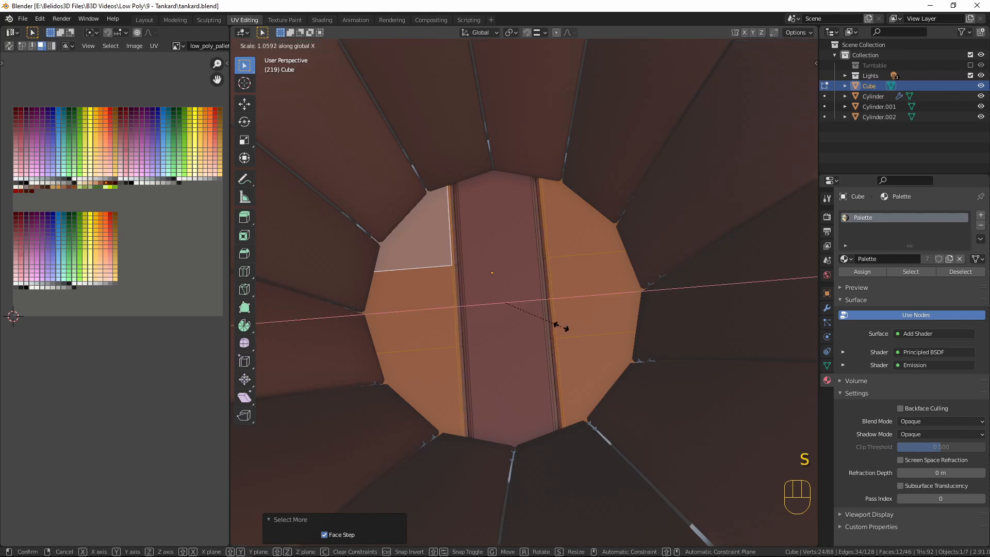
pyautogui.press('shift')
pyautogui.click(549, 318)
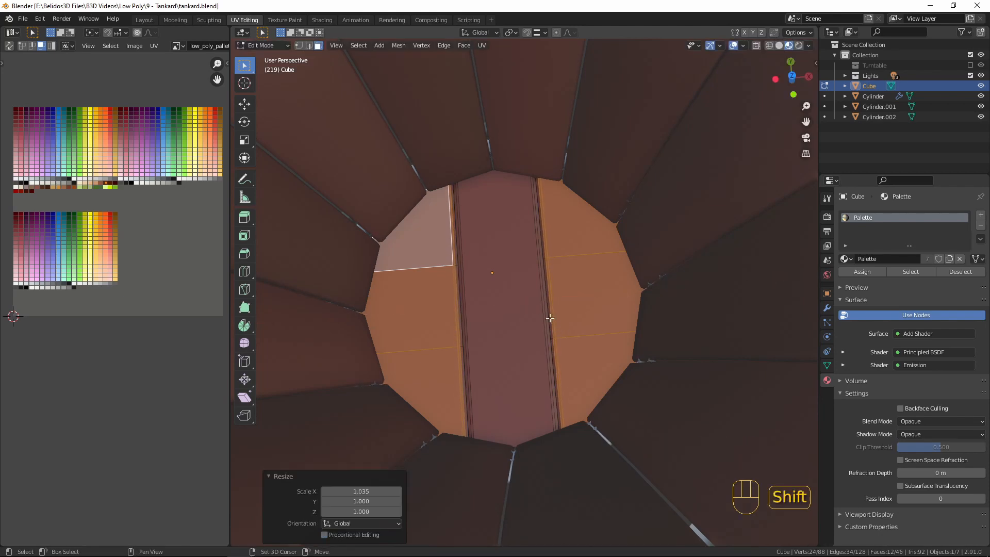
pyautogui.press('Tab')
pyautogui.scroll(-3, 548, 317)
pyautogui.press('a')
pyautogui.press('a')
pyautogui.press('a')
# Step: Apply the Solidify and Bevel modifiers on the tankard's wooden stave body
pyautogui.moveTo(521, 336); pyautogui.dragTo(457, 369, button='middle')
pyautogui.scroll(-1, 449, 415)
pyautogui.moveTo(449, 416); pyautogui.dragTo(550, 318, button='middle')
pyautogui.scroll(-8, 494, 318)
pyautogui.press('KP_1')
pyautogui.scroll(-1, 570, 314)
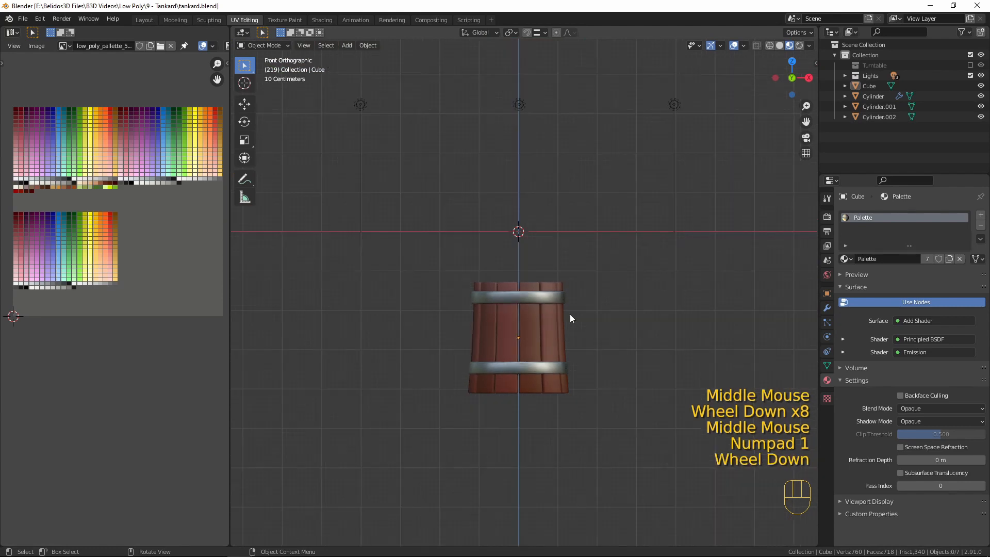
pyautogui.scroll(3, 539, 333)
pyautogui.click(521, 349)
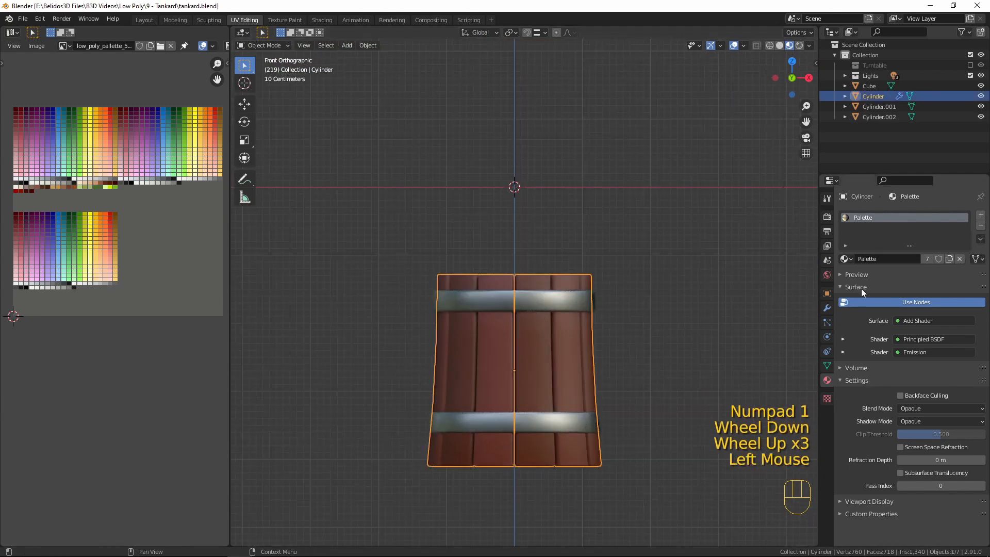
pyautogui.click(827, 308)
pyautogui.click(843, 233)
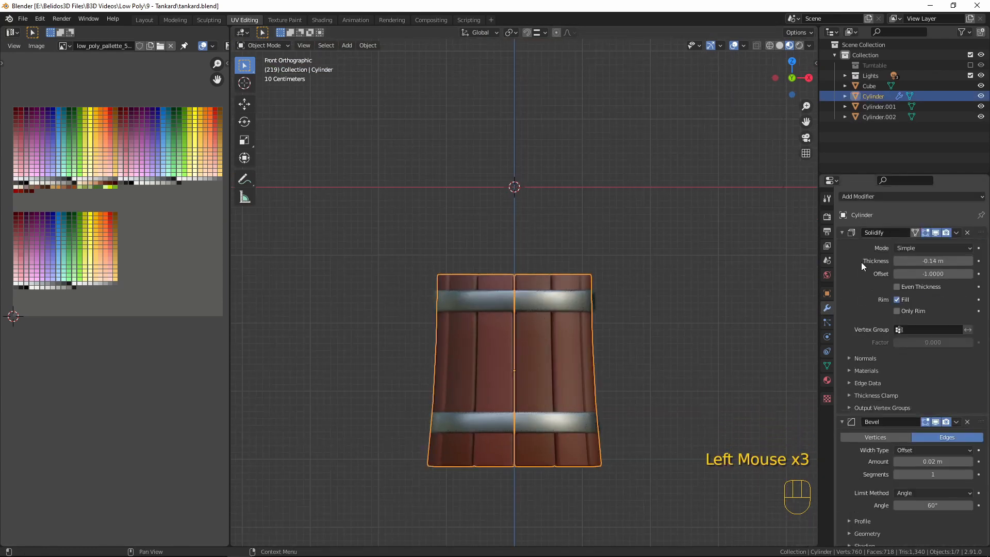
pyautogui.hotkey('ctrl', 'a')
pyautogui.hotkey('ctrl', 'a')
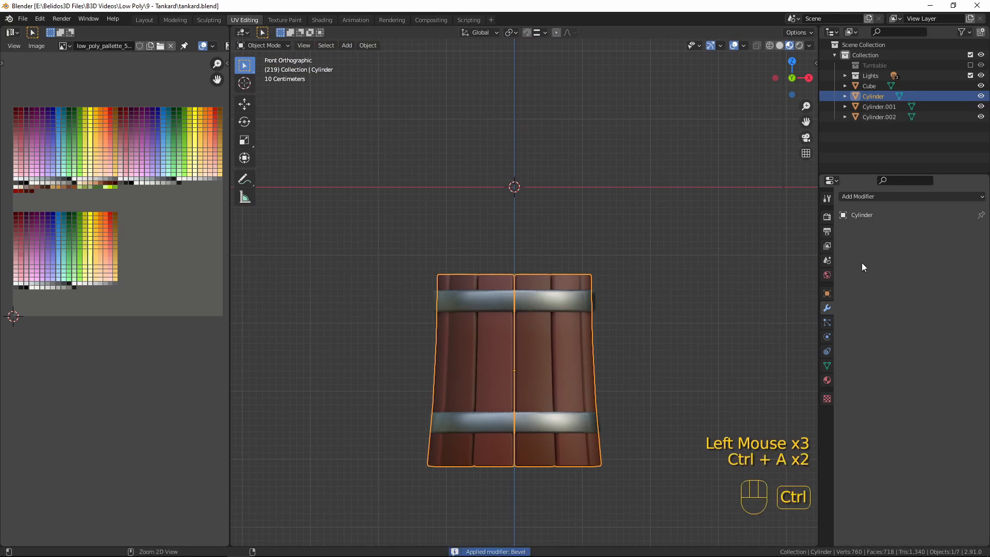
# Step: Join the bottom planks and the upper metal band into the wooden stave body
pyautogui.click(517, 298)
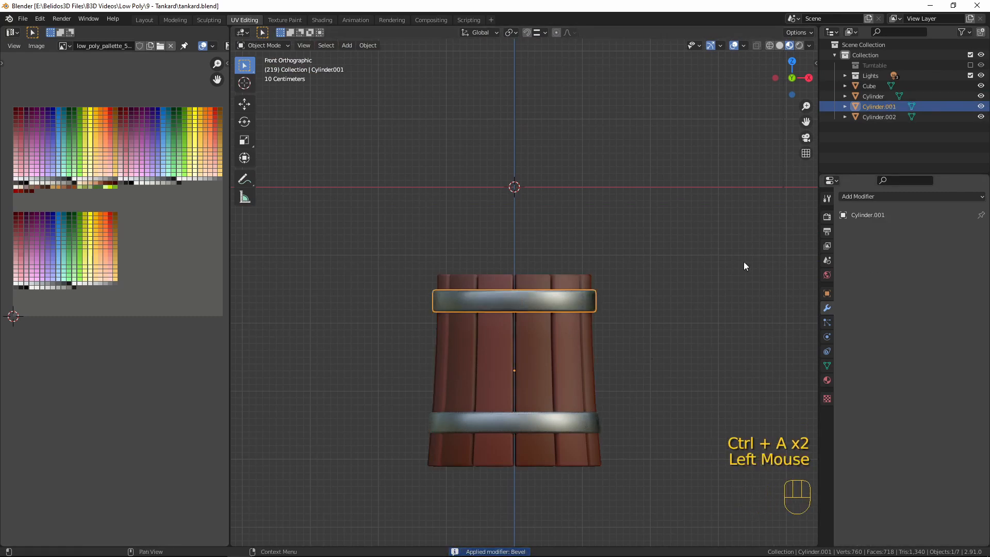
pyautogui.moveTo(573, 315); pyautogui.dragTo(514, 293, button='middle')
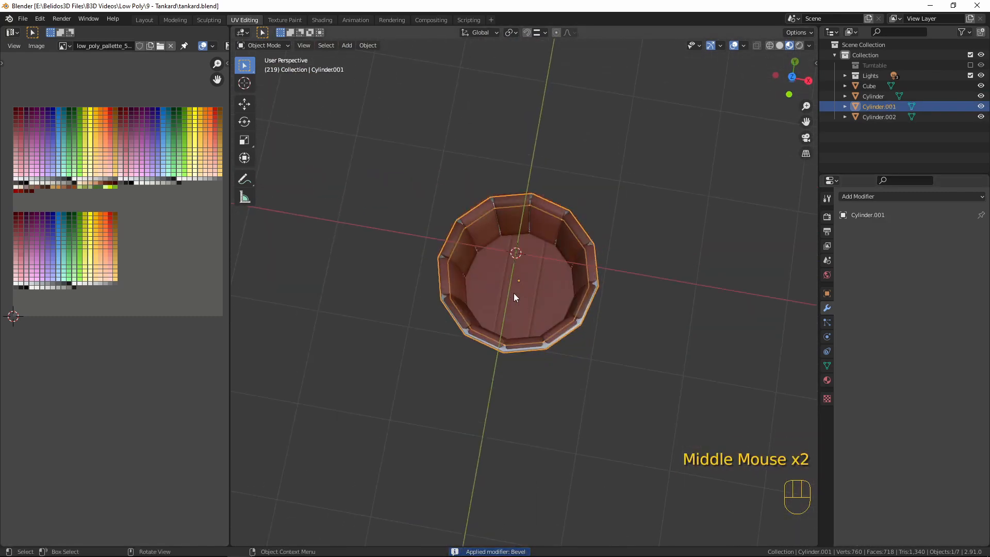
pyautogui.click(514, 293)
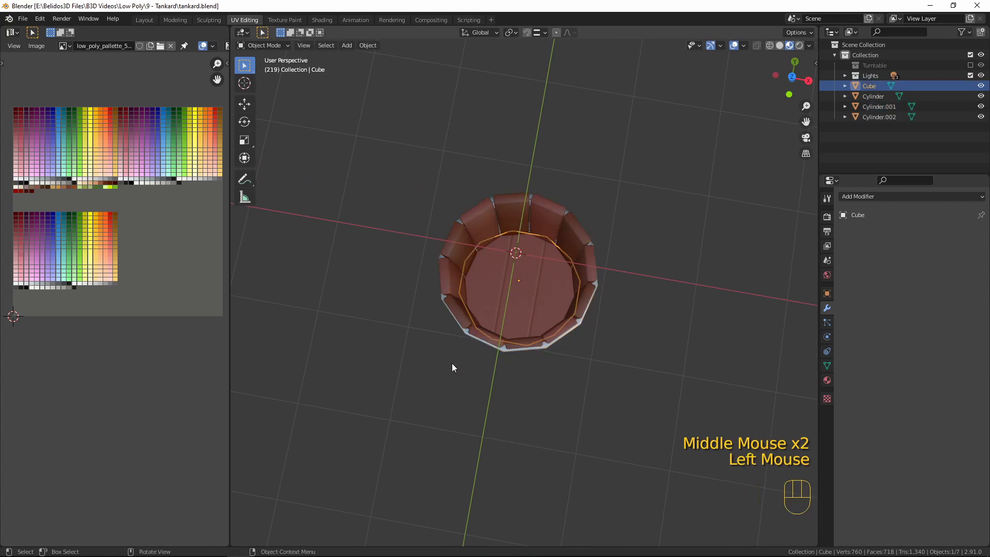
pyautogui.moveTo(453, 364); pyautogui.dragTo(490, 290, button='middle')
pyautogui.keyDown('shift'); pyautogui.click(465, 325); pyautogui.keyUp('shift')
pyautogui.moveTo(509, 327); pyautogui.dragTo(531, 372, button='middle')
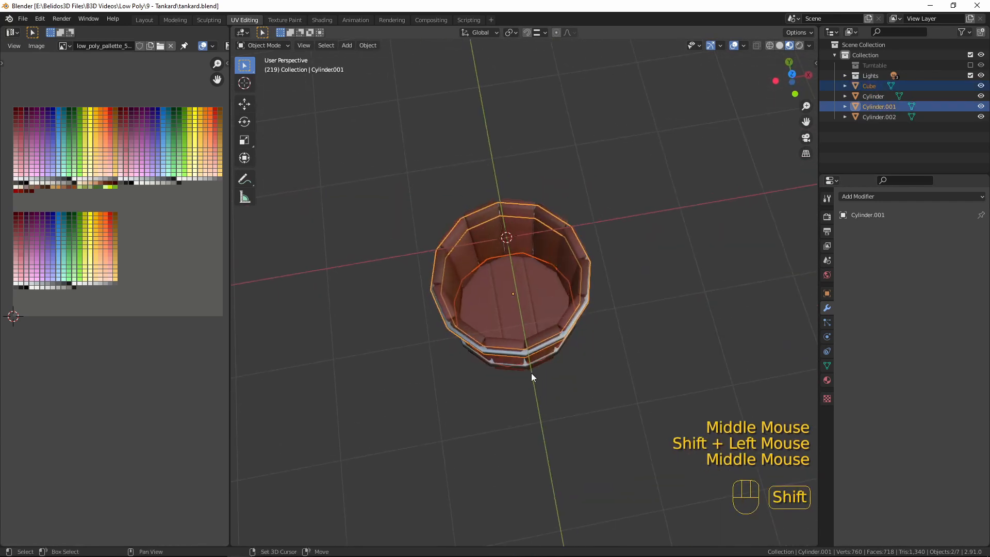
pyautogui.moveTo(482, 234); pyautogui.dragTo(518, 289, button='middle')
pyautogui.keyDown('shift'); pyautogui.click(533, 411); pyautogui.keyUp('shift')
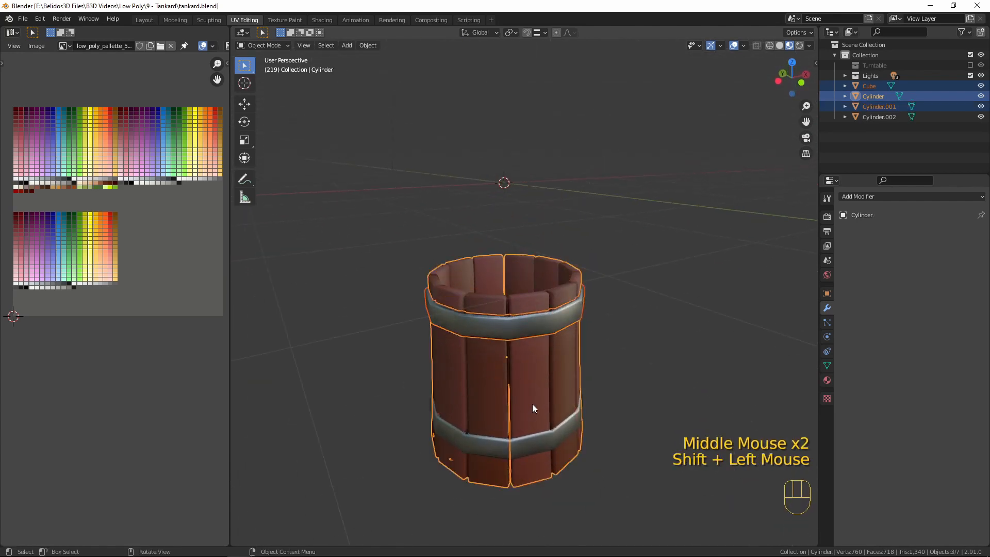
pyautogui.hotkey('ctrl', 'j')
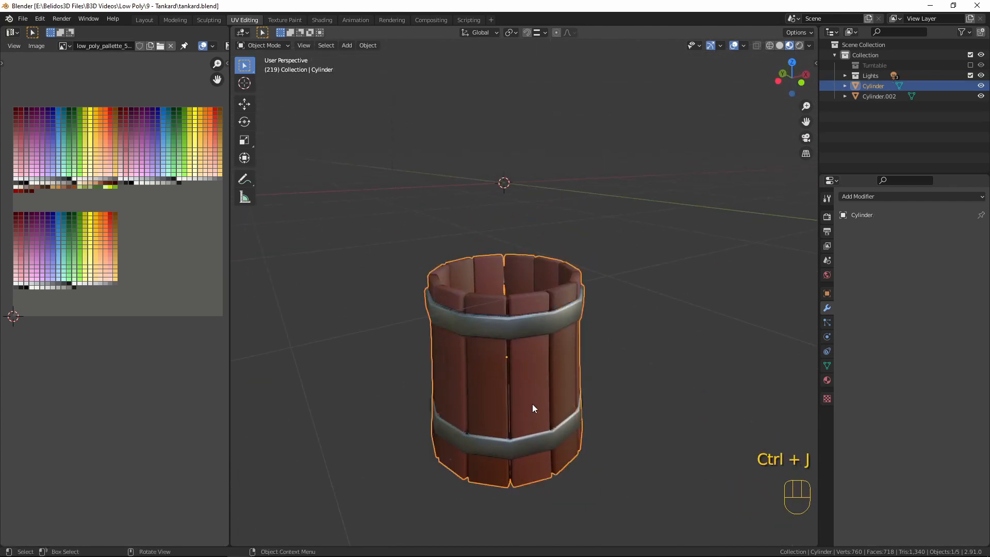
# Step: Examine the joined tankard mesh and clear the selection
pyautogui.press('Tab')
pyautogui.scroll(-2, 525, 404)
pyautogui.press('a')
pyautogui.press('a')
pyautogui.press('a')
pyautogui.press('Tab')
pyautogui.moveTo(650, 376); pyautogui.dragTo(574, 385, button='middle')
pyautogui.press('a')
pyautogui.press('a')
pyautogui.press('a')
pyautogui.scroll(3, 576, 379)
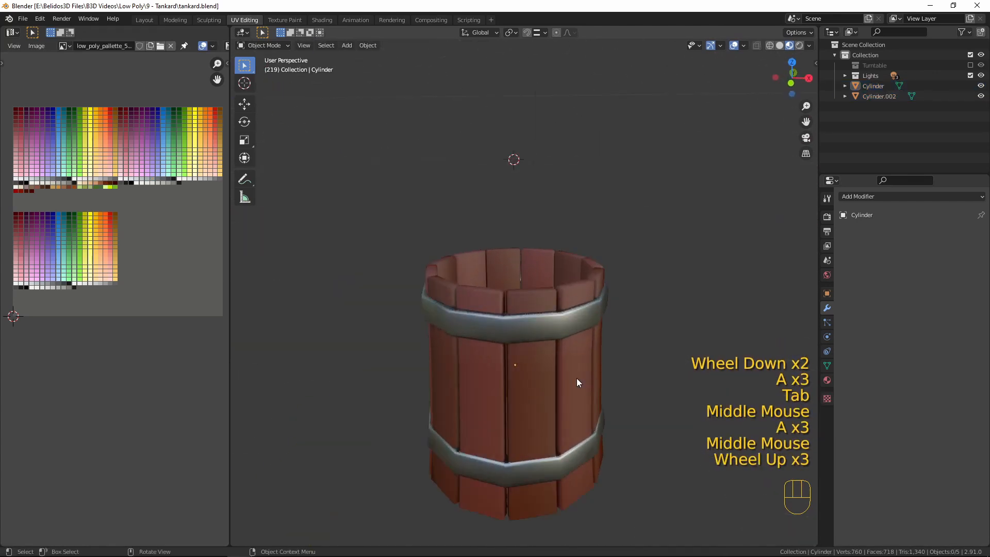
# Step: Add a 12-vertex cylinder with 1 m radius and 2 m depth at the world origin
pyautogui.press('KP_1')
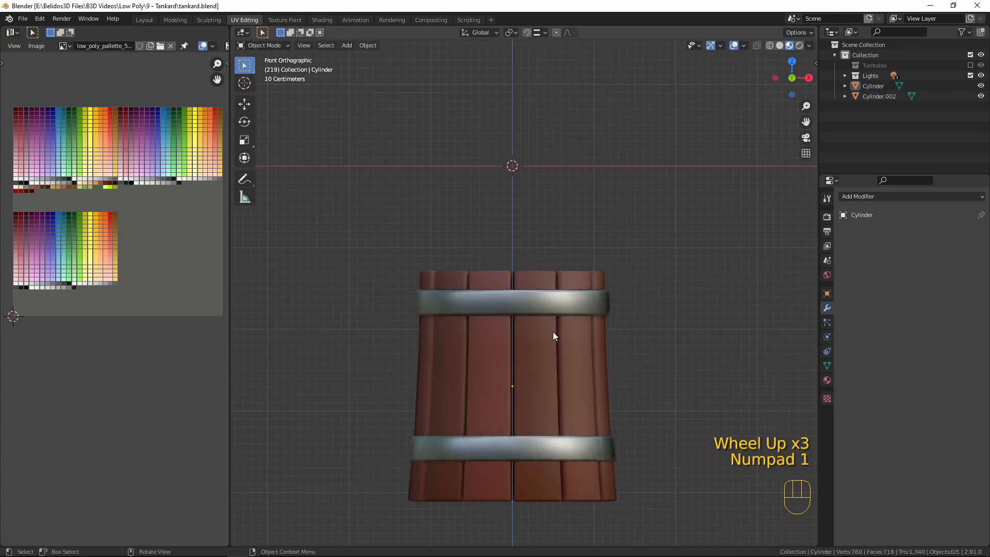
pyautogui.keyDown('shift'); pyautogui.moveTo(632, 374); pyautogui.dragTo(582, 313, button='middle'); pyautogui.keyUp('shift')
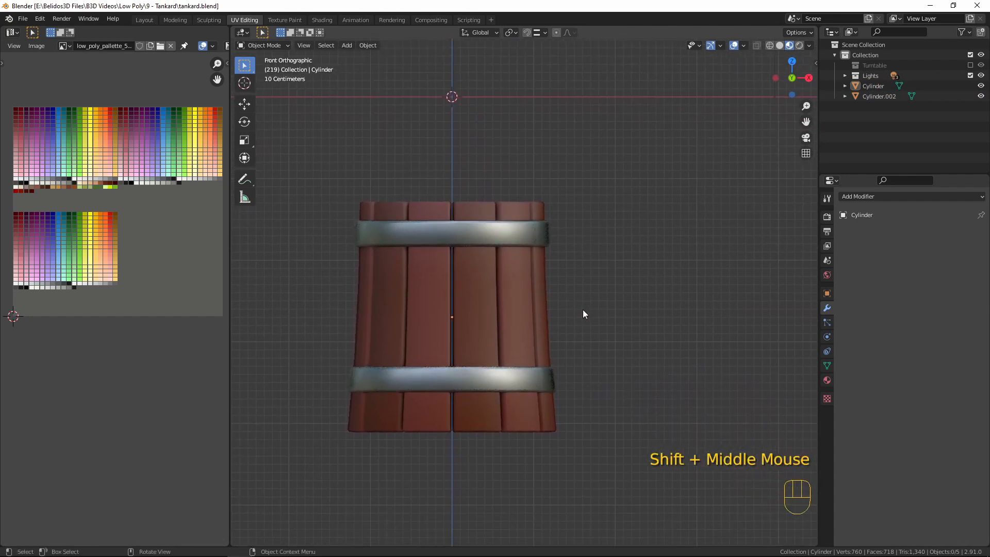
pyautogui.press('shift')
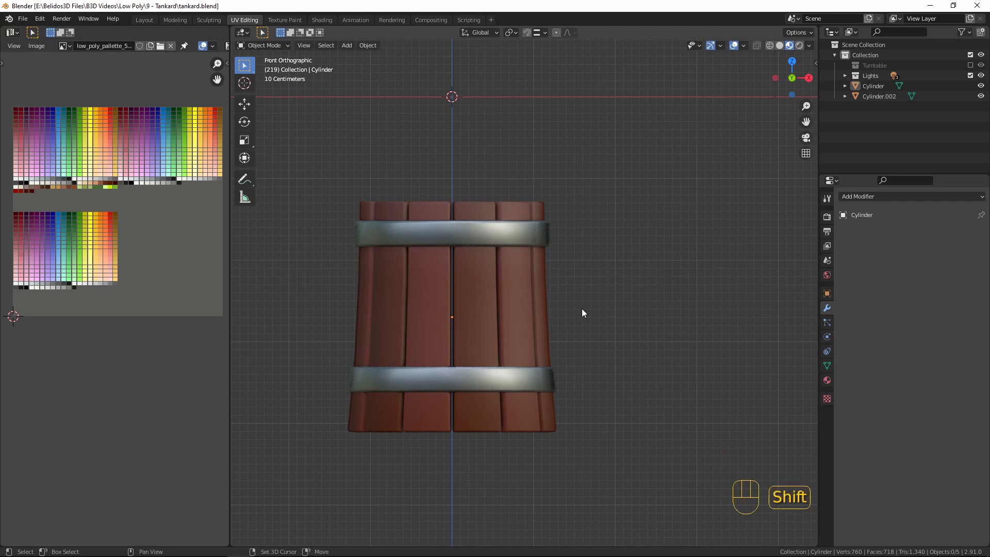
pyautogui.hotkey('shift', 'a')
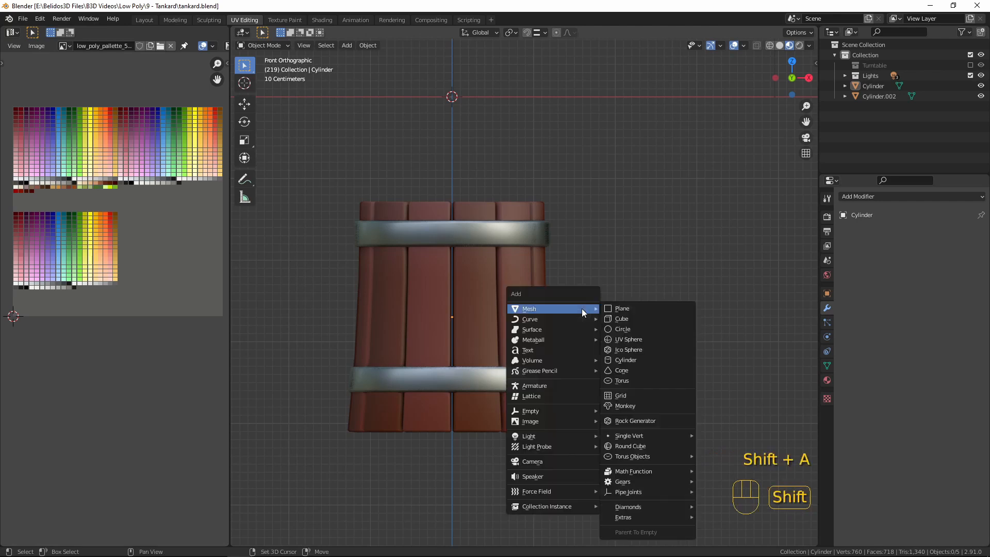
pyautogui.click(626, 360)
pyautogui.scroll(-3, 555, 211)
pyautogui.keyDown('shift'); pyautogui.scroll(-2, 554, 214); pyautogui.keyUp('shift')
pyautogui.scroll(-1, 552, 250)
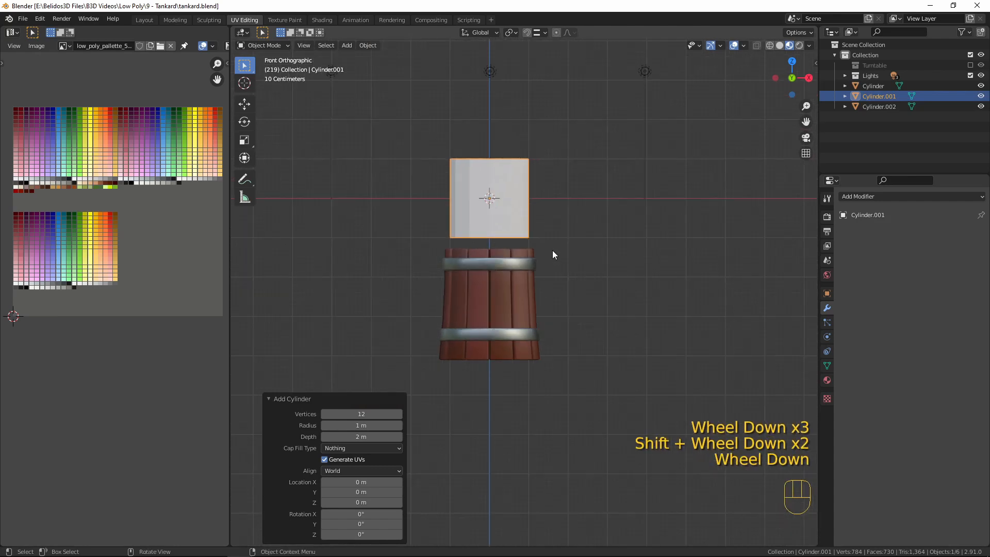
# Step: Select the tankard body and show its transform values
pyautogui.keyDown('shift'); pyautogui.moveTo(561, 211); pyautogui.dragTo(592, 303, button='middle'); pyautogui.keyUp('shift')
pyautogui.click(524, 396)
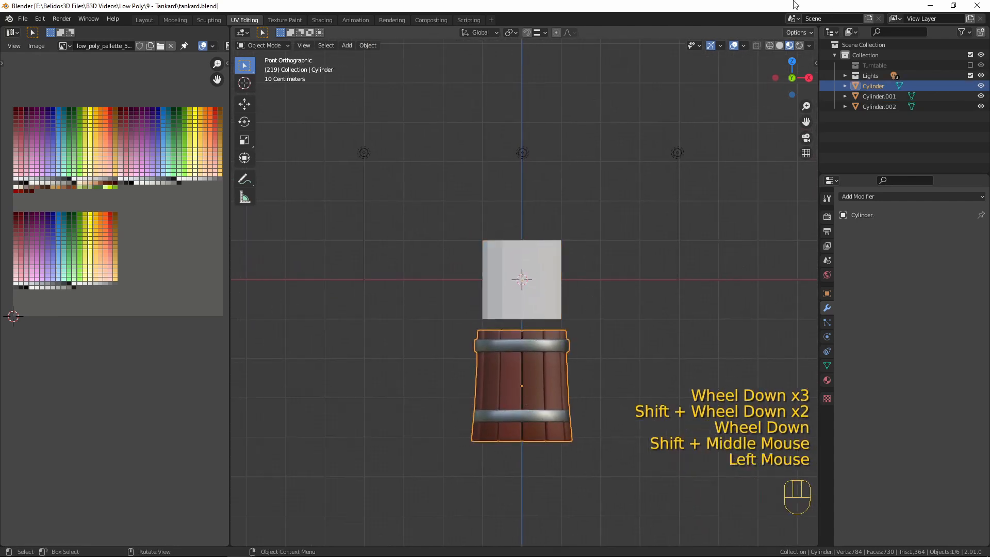
pyautogui.press('n')
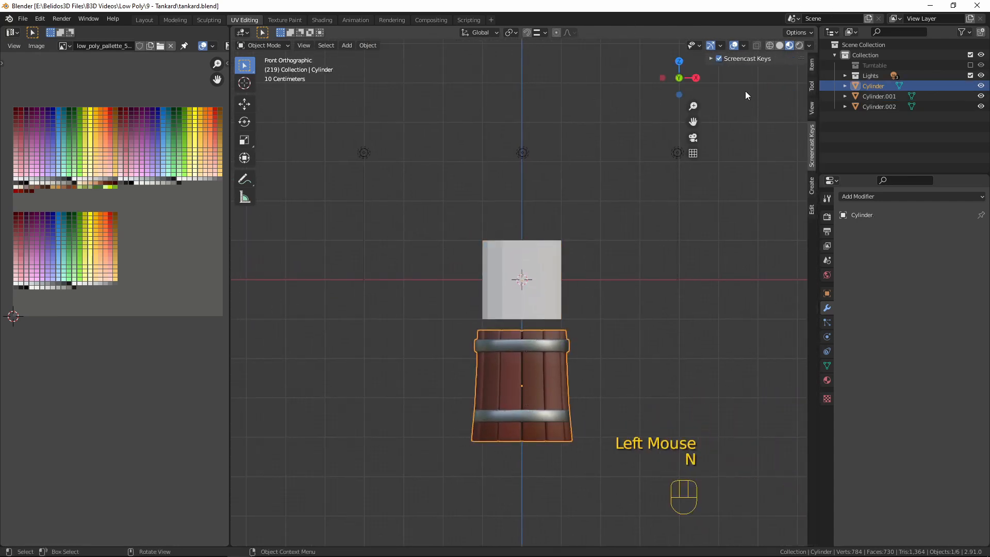
pyautogui.click(507, 401)
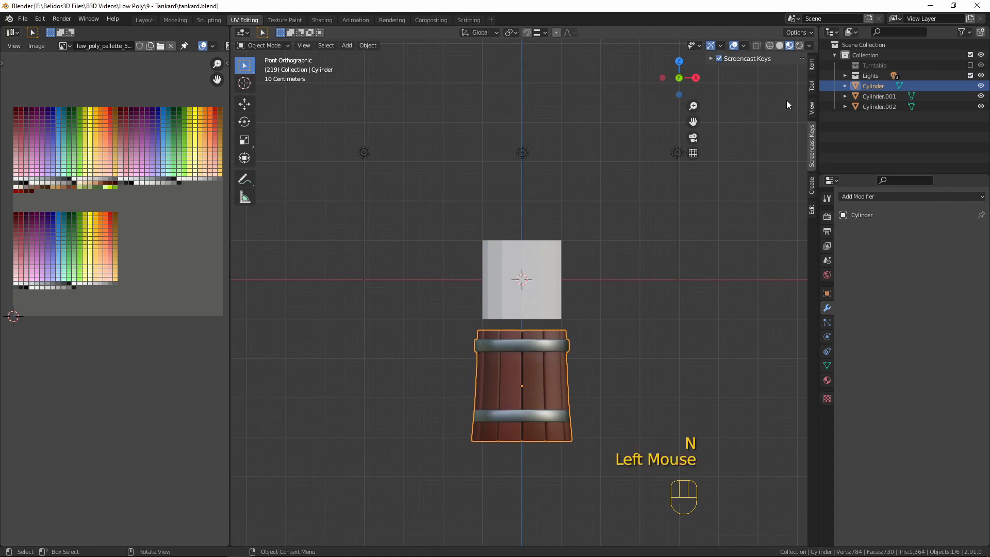
pyautogui.click(812, 68)
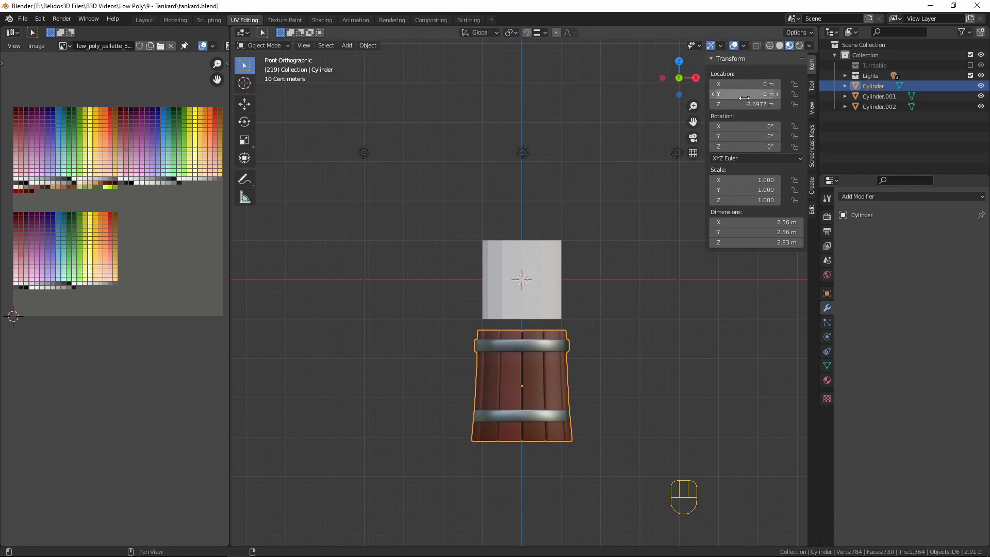
# Step: Try to reset the tankard body's Z location to 0 m without the lower metal band
pyautogui.press('BackSpace')
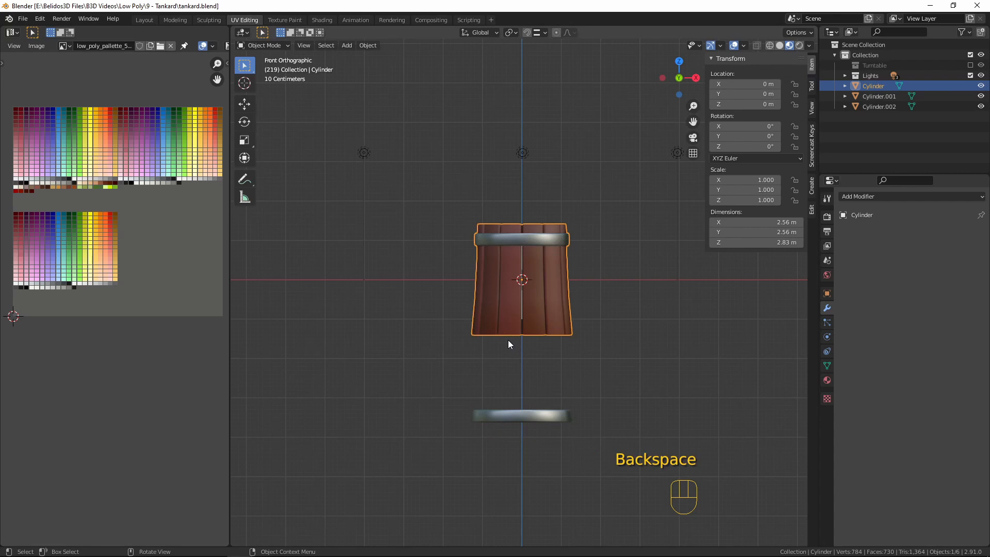
pyautogui.press('ctrl')
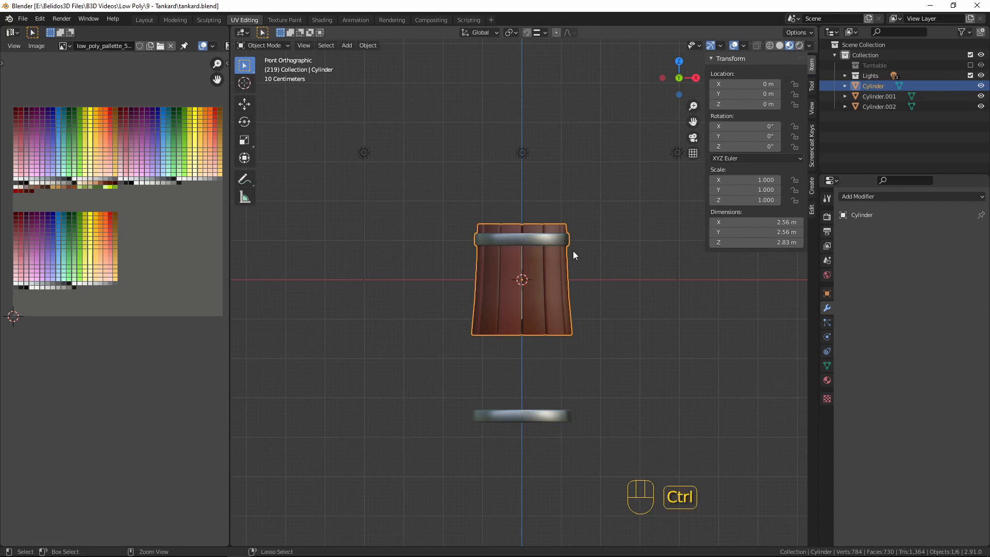
pyautogui.hotkey('ctrl', 'z')
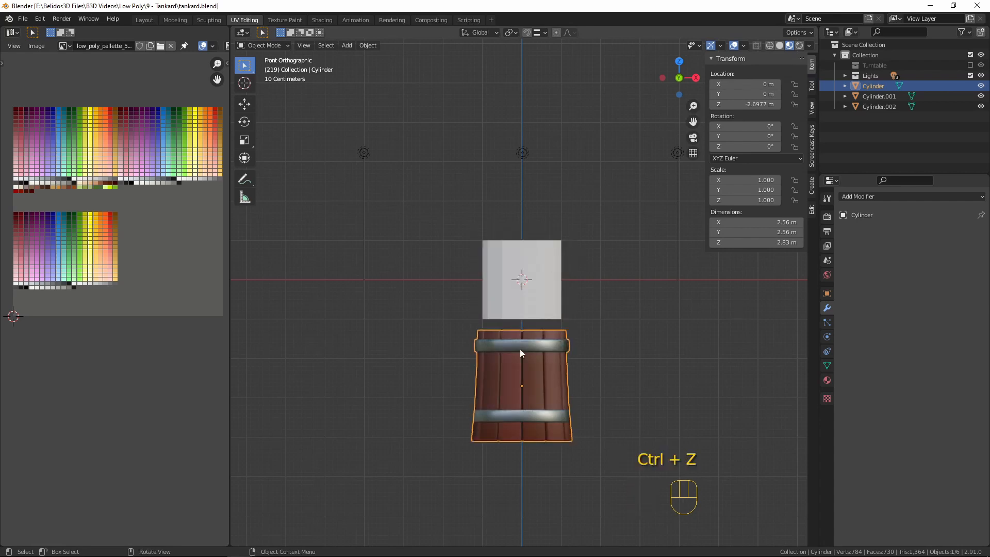
# Step: Join the lower metal band into the tankard body and reset the body's Z location to 0 m
pyautogui.click(531, 419)
pyautogui.press('shift')
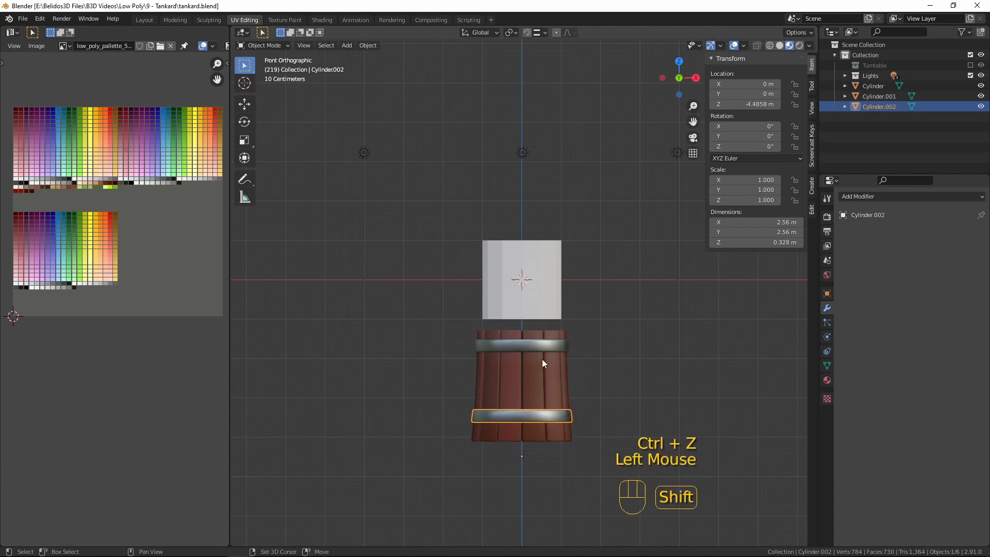
pyautogui.keyDown('shift'); pyautogui.click(503, 373); pyautogui.keyUp('shift')
pyautogui.hotkey('ctrl', 'j')
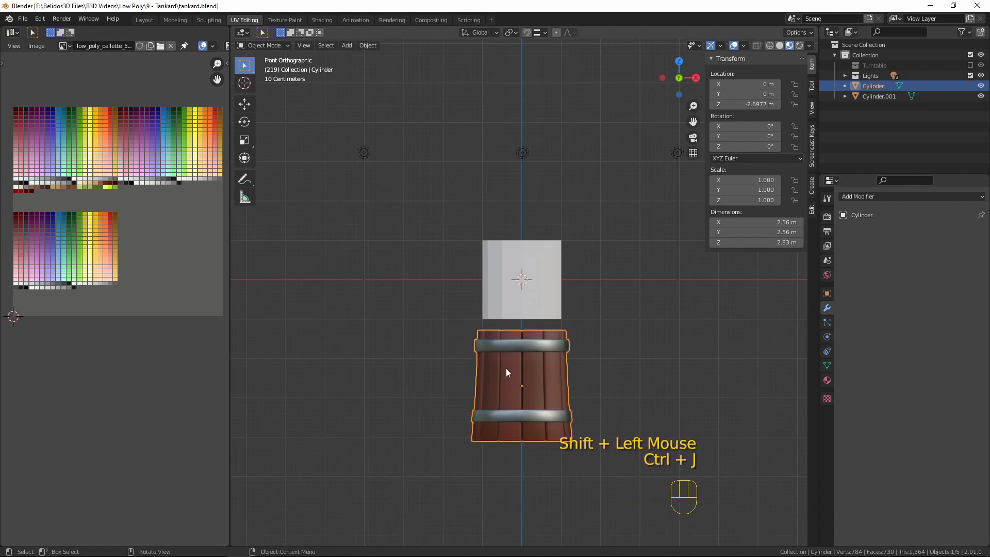
pyautogui.press('BackSpace')
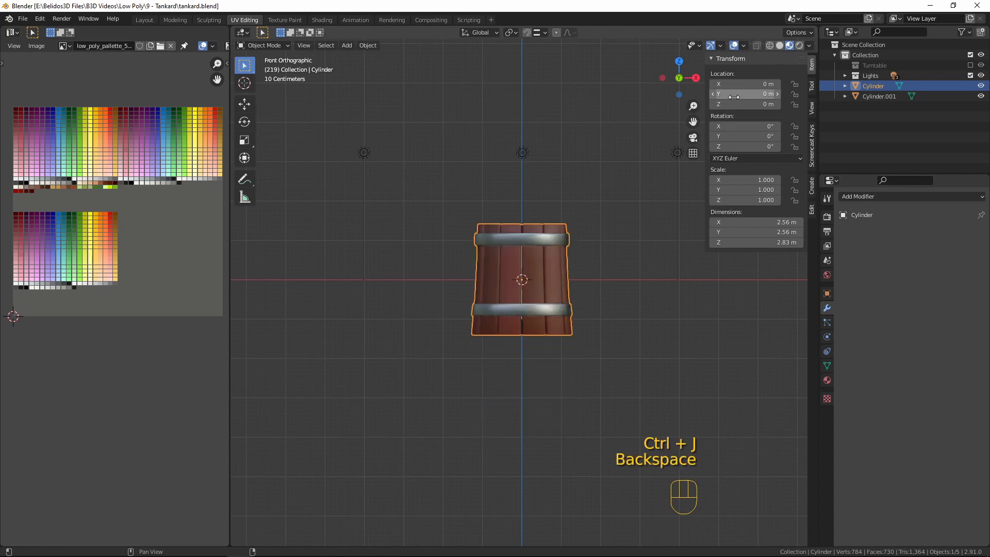
# Step: Delete the plain 12-vertex cylinder inside the tankard
pyautogui.scroll(3, 649, 242)
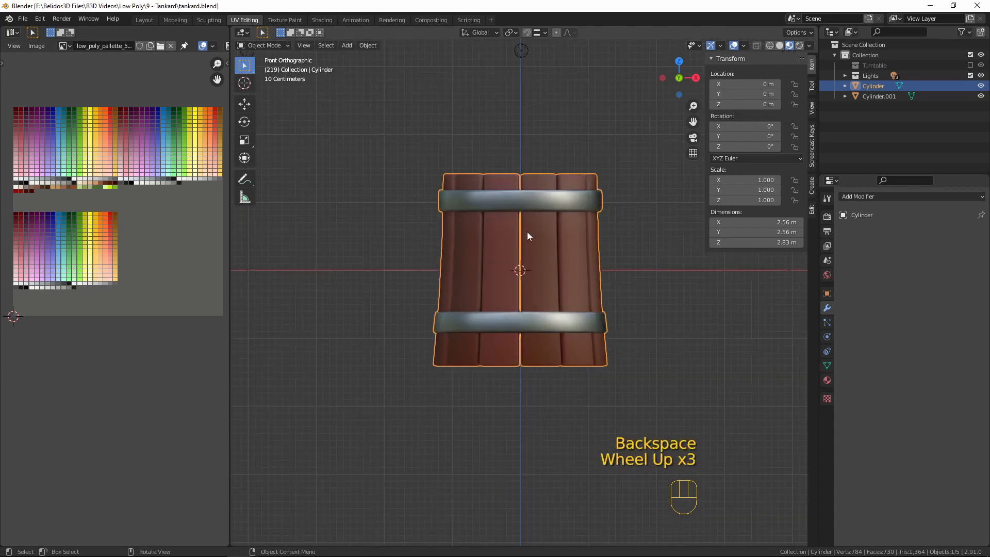
pyautogui.moveTo(527, 232); pyautogui.dragTo(496, 273, button='middle')
pyautogui.click(507, 206)
pyautogui.press('x')
pyautogui.click(486, 201)
# Step: Add an 8-vertex cylinder with 1 m radius and 2 m depth at the world origin
pyautogui.hotkey('shift', 'a')
pyautogui.moveTo(497, 273)
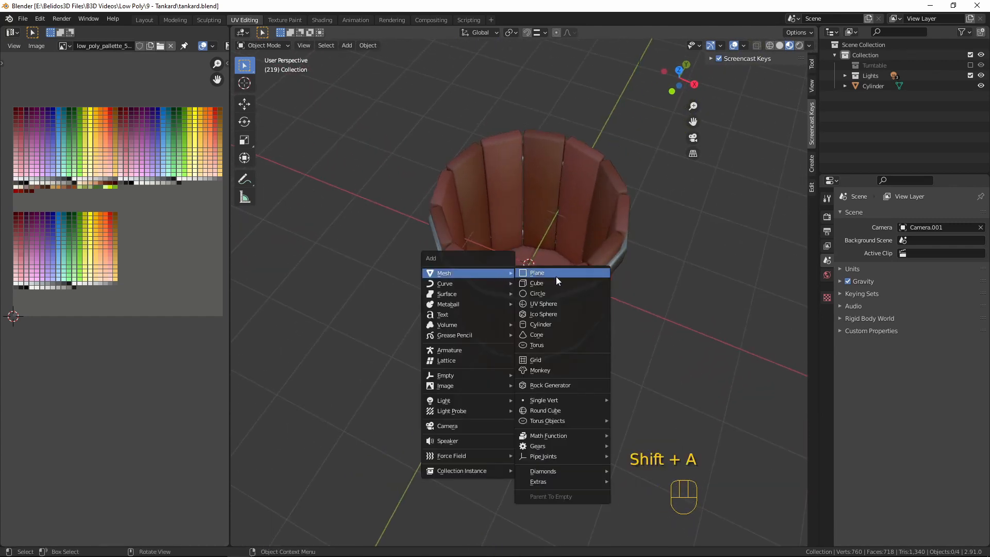
pyautogui.click(549, 322)
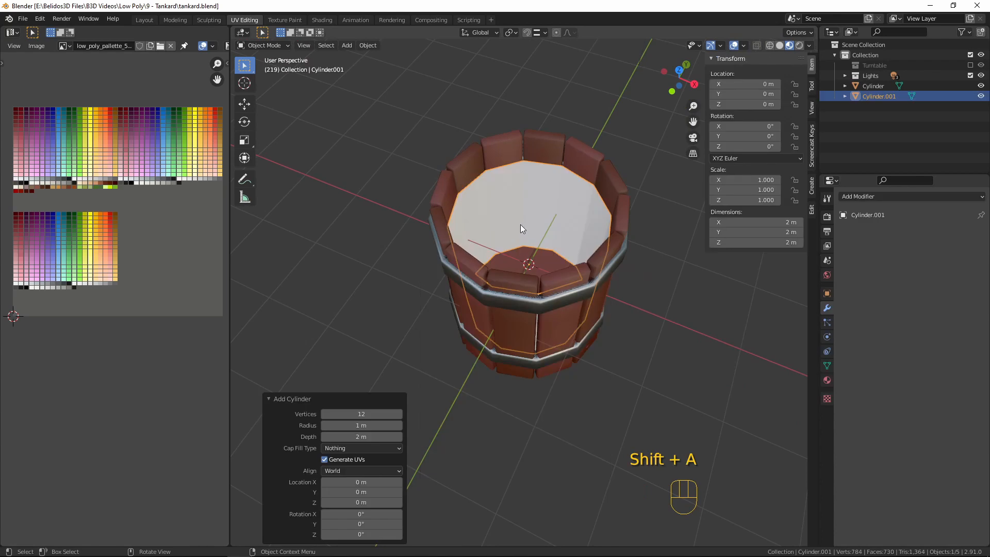
pyautogui.click(363, 414)
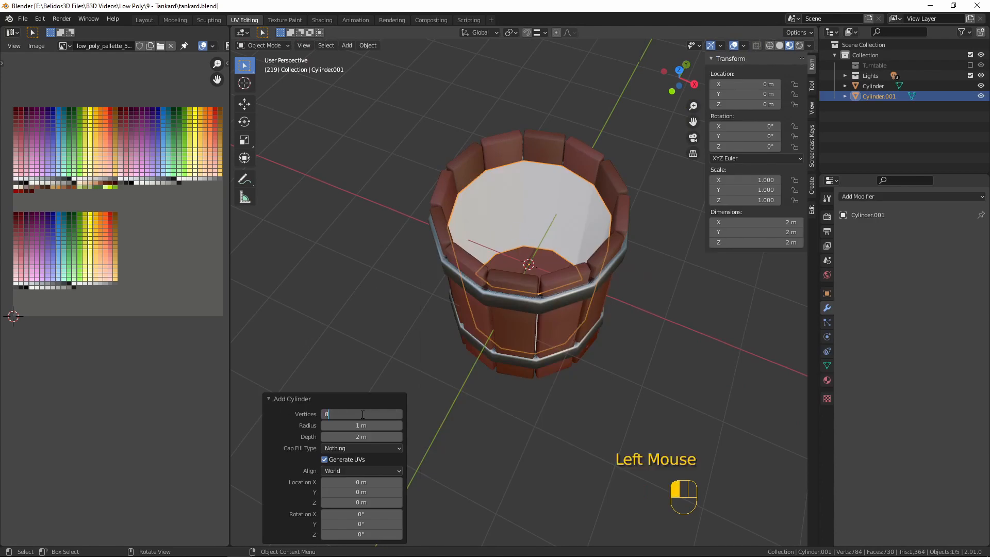
pyautogui.press('Return')
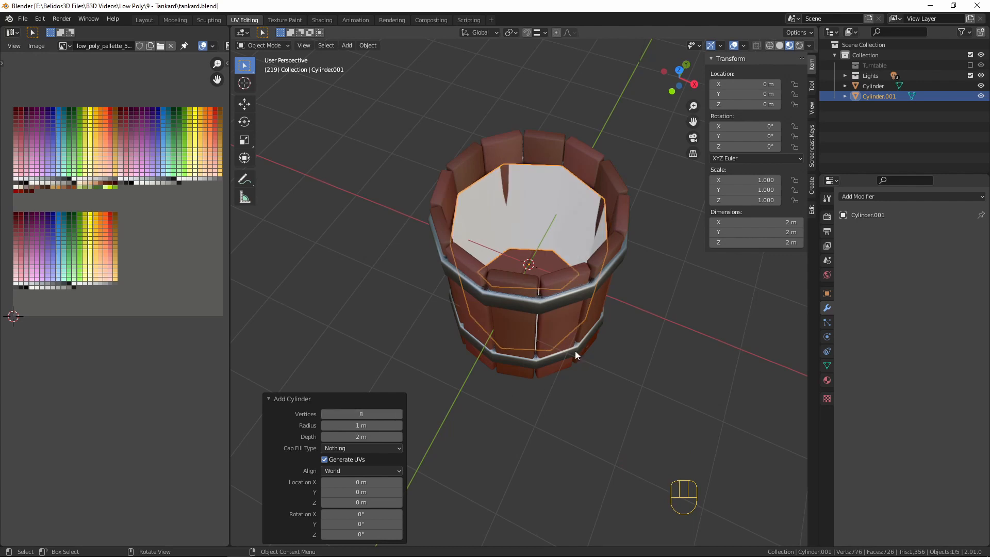
pyautogui.press('KP_1')
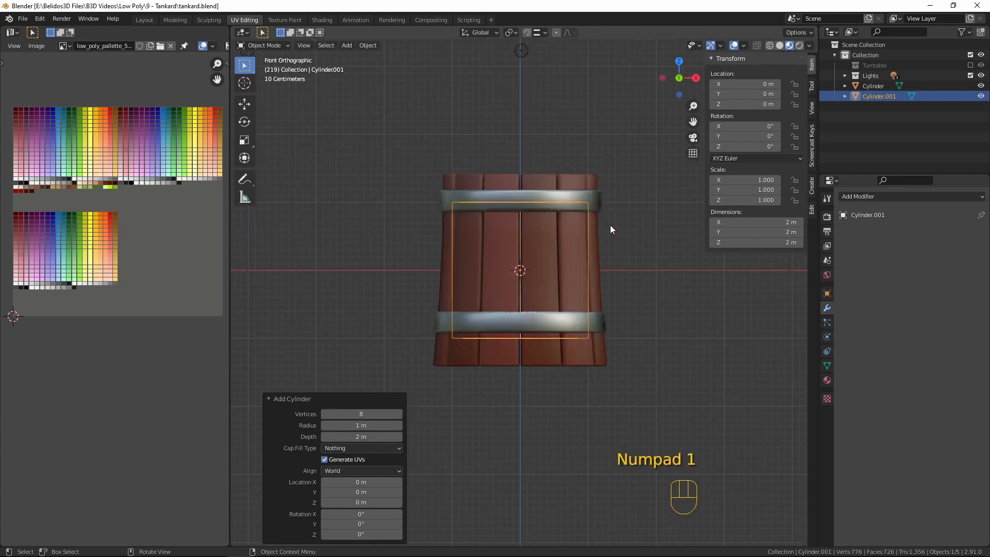
# Step: Move the new cylinder's mesh about 2.34 m along X beside the tankard and rotate it 90° about the Y axis
pyautogui.press('Tab')
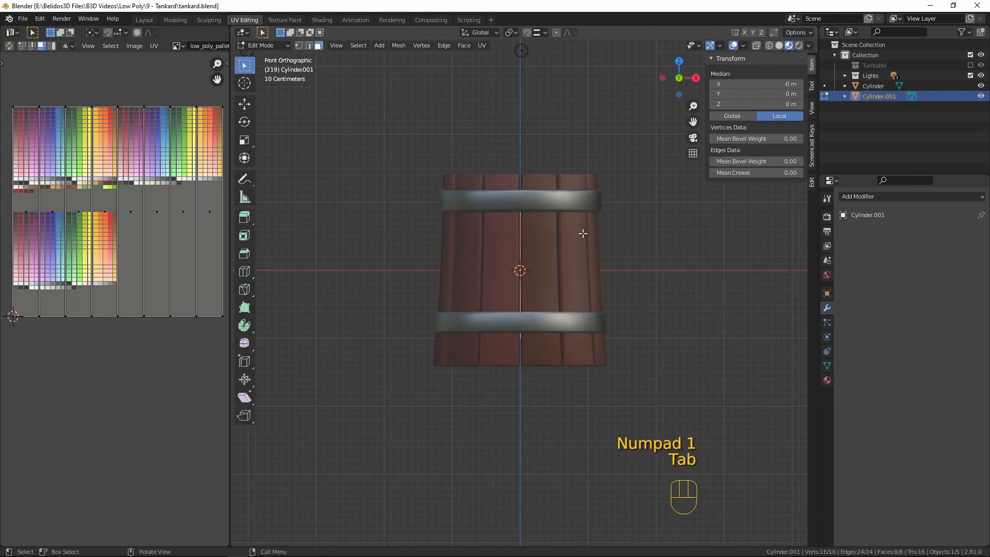
pyautogui.press('g')
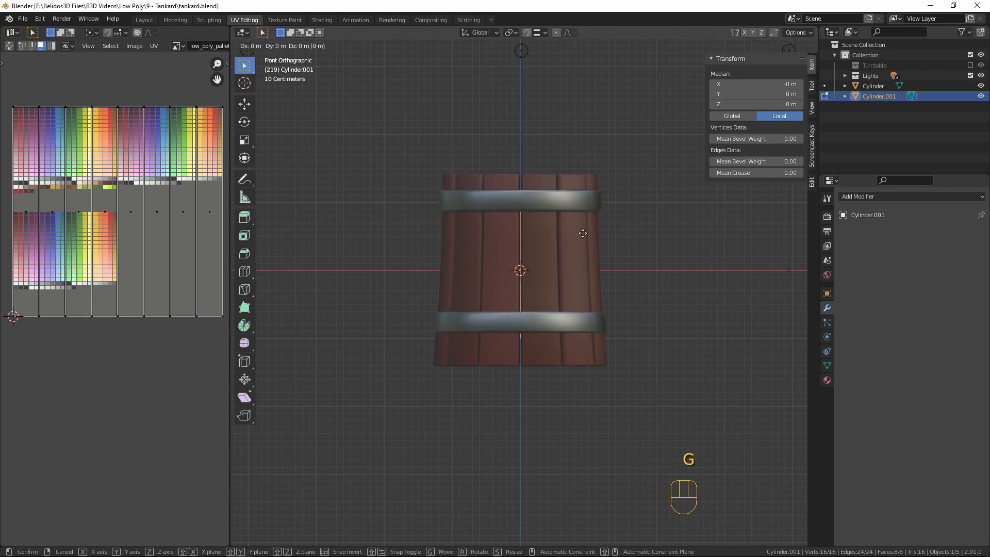
pyautogui.press('x')
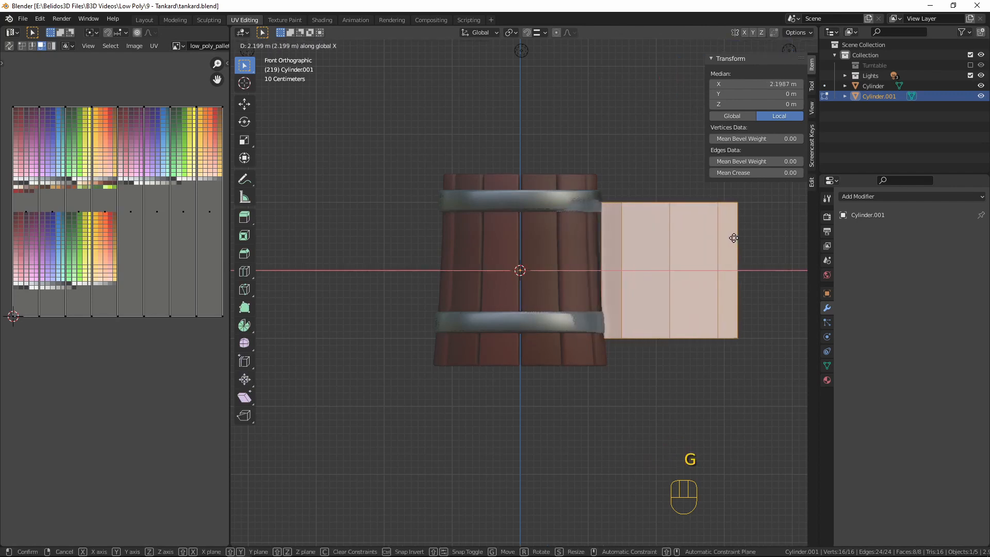
pyautogui.click(741, 237)
pyautogui.keyDown('shift'); pyautogui.moveTo(752, 304); pyautogui.dragTo(594, 286, button='middle'); pyautogui.keyUp('shift')
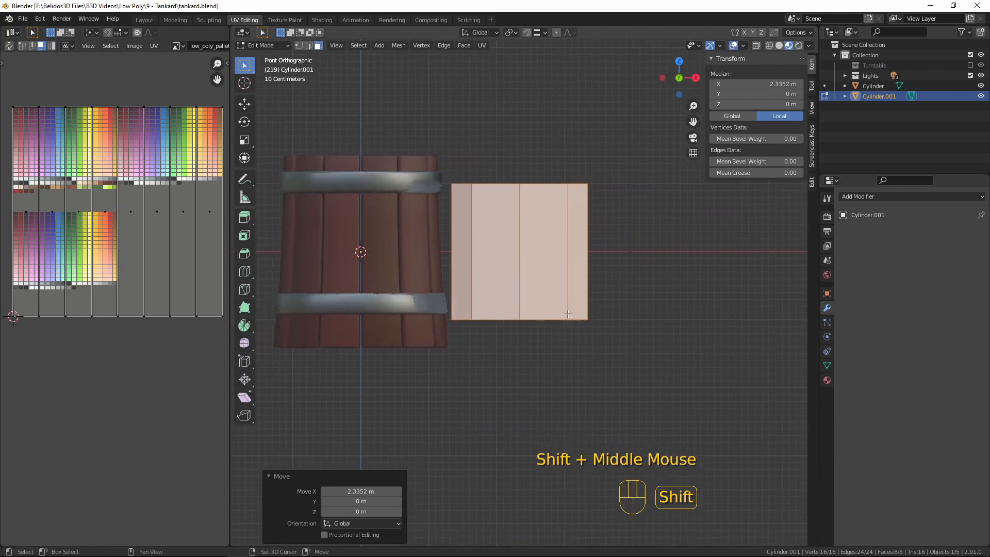
pyautogui.write('r90')
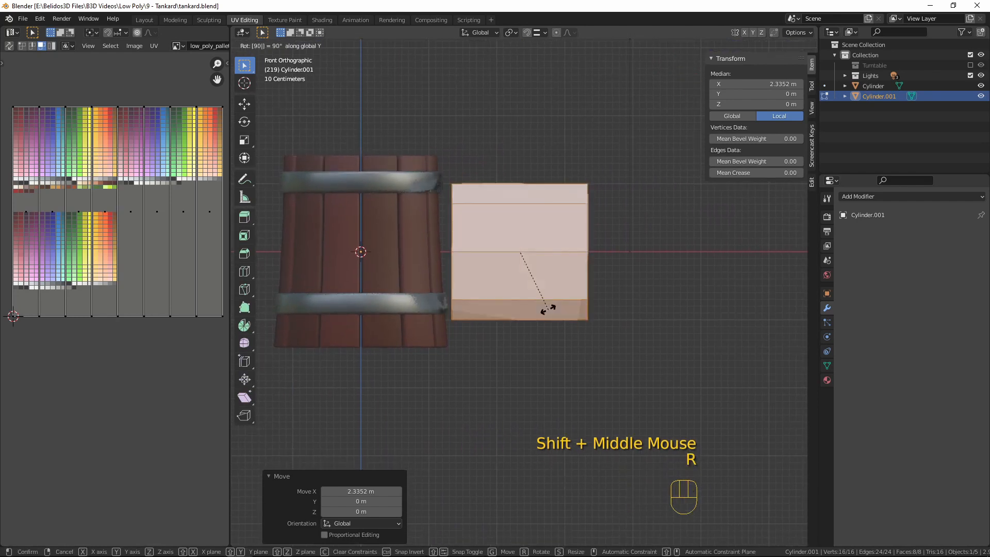
pyautogui.press('Return')
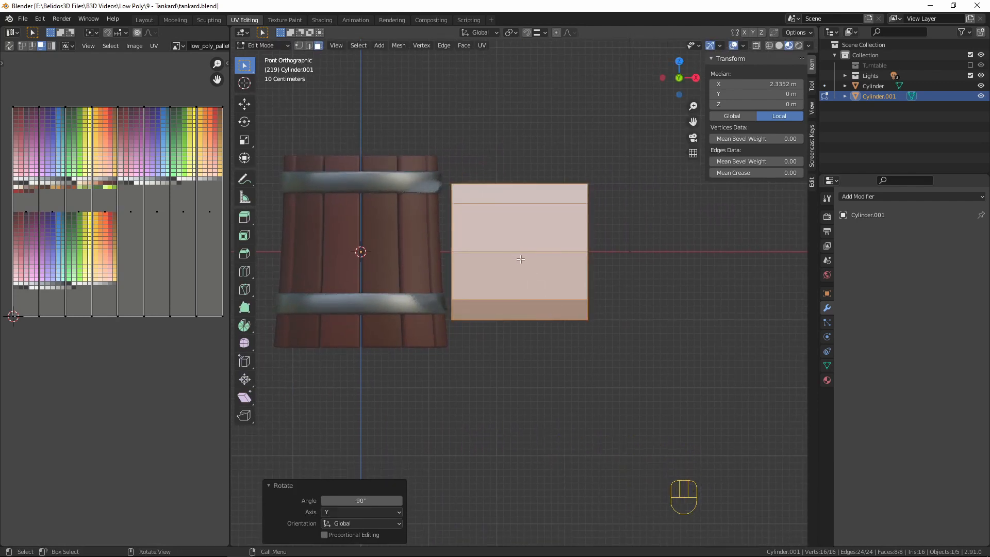
# Step: Raise the cylinder about 1.05 m to the upper band's height, scale it to about 0.139 and stretch it about 2.6 times along X
pyautogui.press('g')
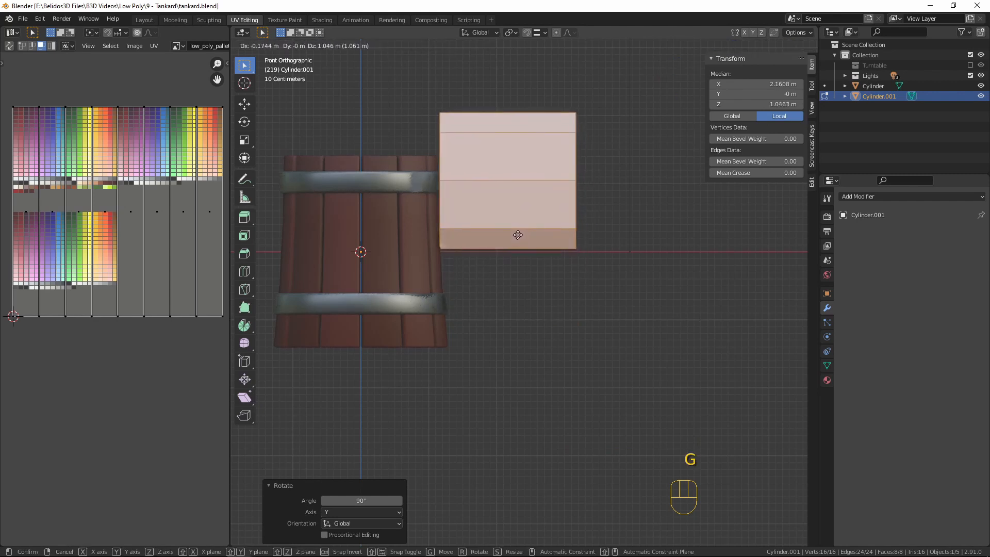
pyautogui.click(518, 236)
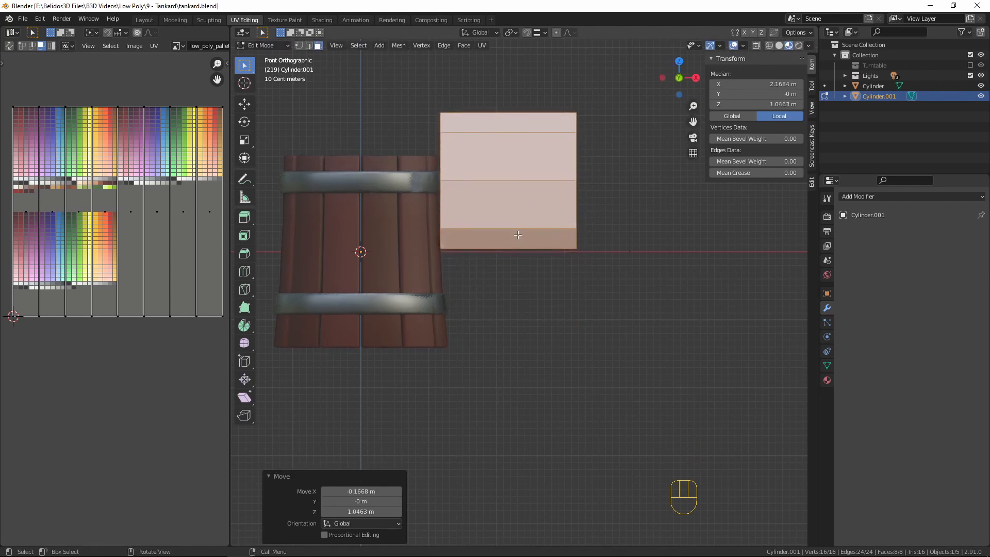
pyautogui.press('s')
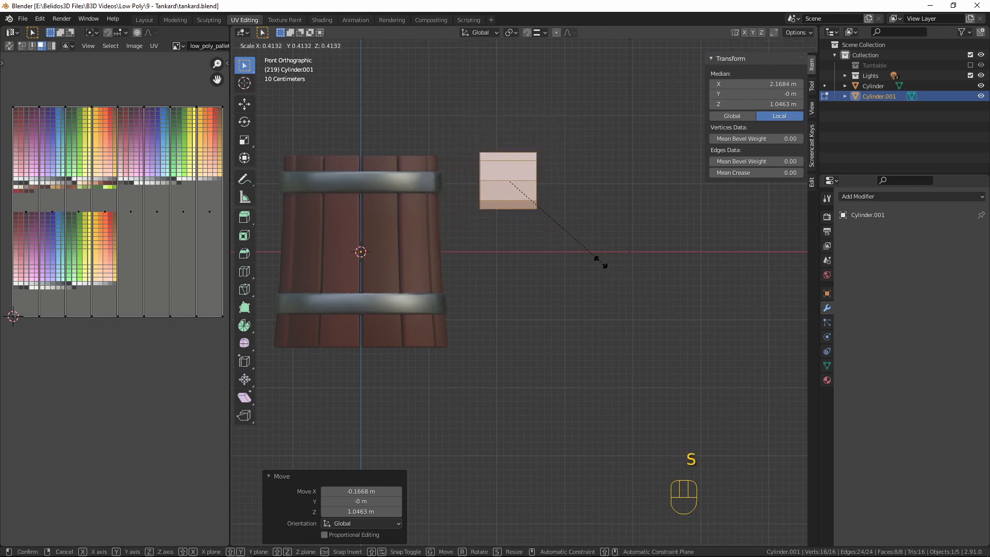
pyautogui.click(535, 212)
pyautogui.press('s')
pyautogui.press('x')
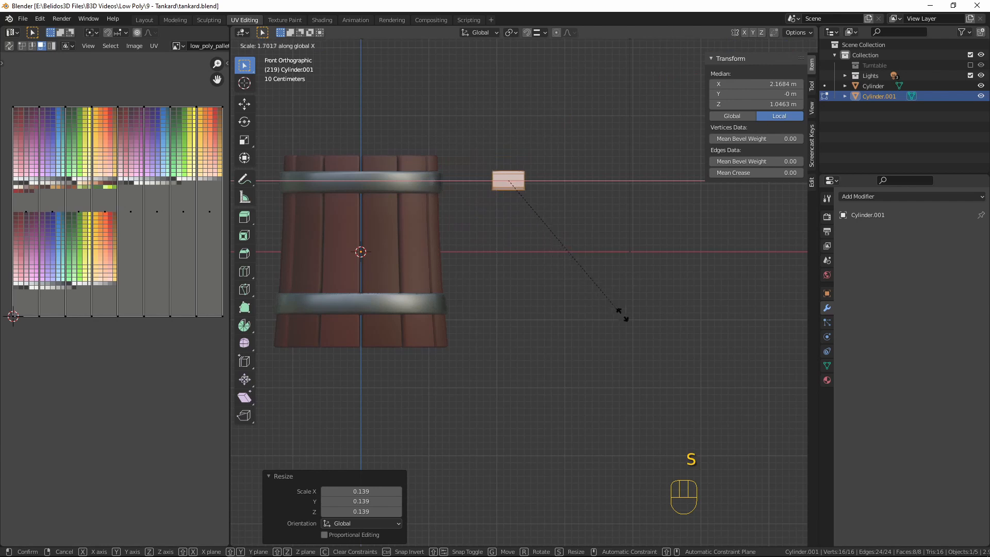
pyautogui.click(701, 362)
# Step: Shrink the small rod to about 0.97 and seat its inner end in the side of the upper metal band
pyautogui.press('g')
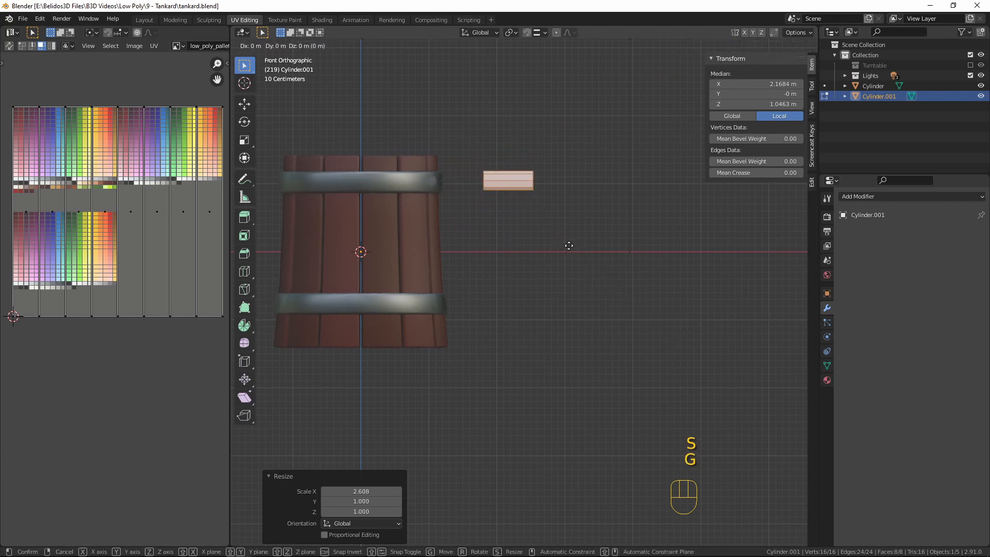
pyautogui.press('x')
pyautogui.click(526, 239)
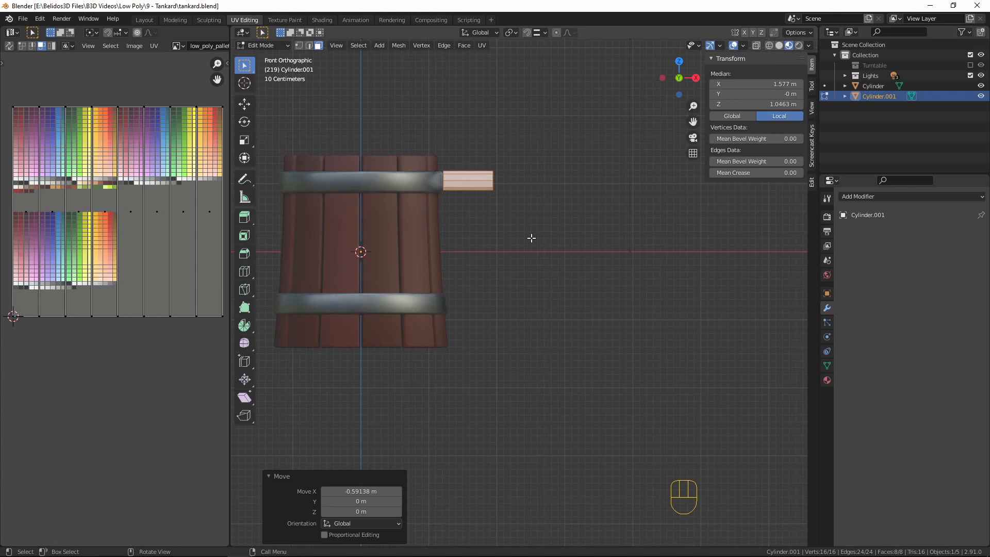
pyautogui.press('KP_Decimal')
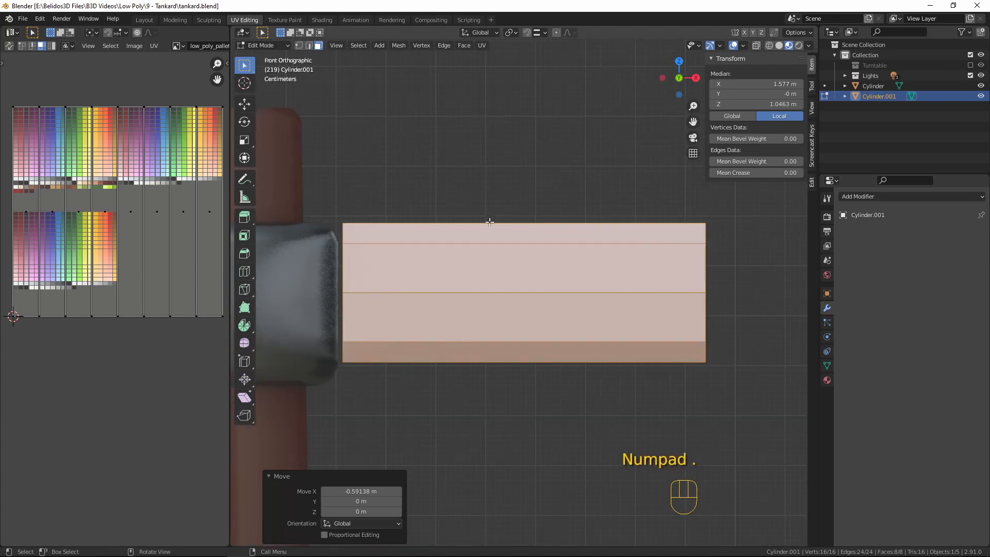
pyautogui.press('g')
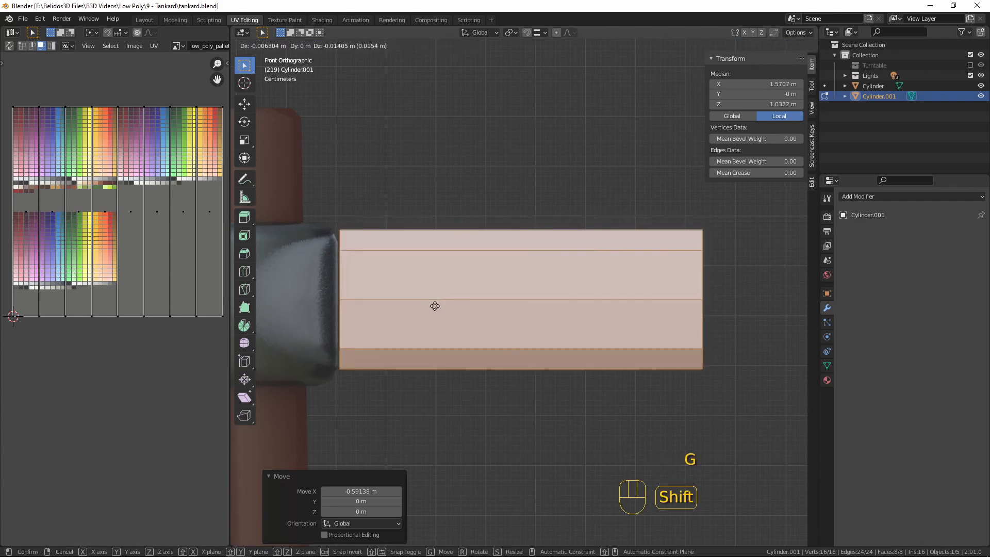
pyautogui.click(399, 357)
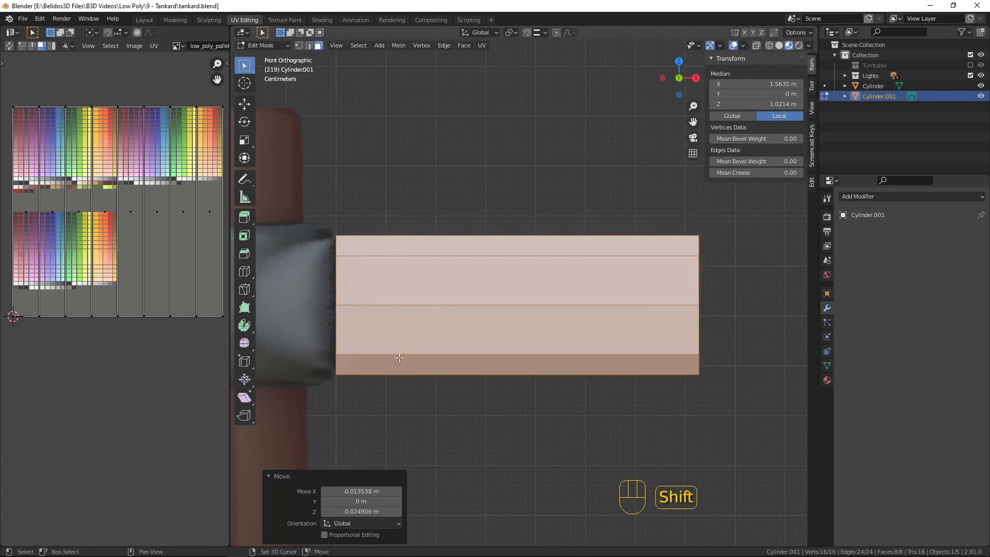
pyautogui.press('s')
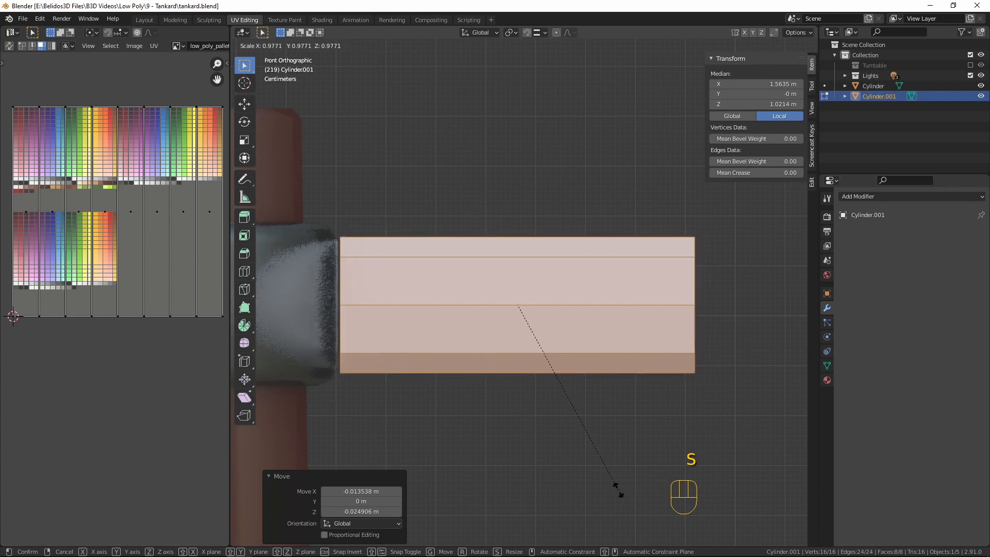
pyautogui.click(614, 489)
pyautogui.press('g')
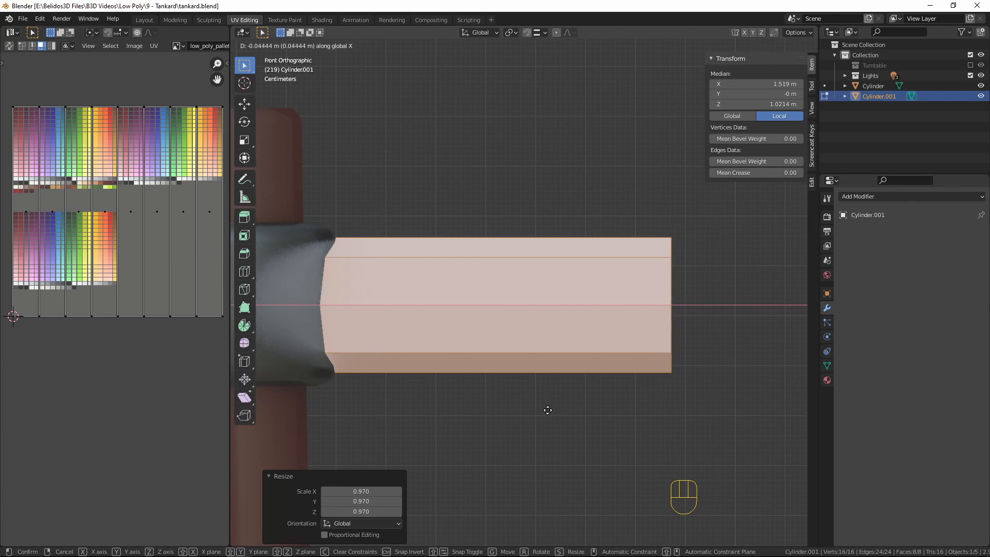
pyautogui.click(547, 410)
# Step: Duplicate the rod and move the copy about 1.78 m straight down to the lower metal band
pyautogui.scroll(-11, 583, 362)
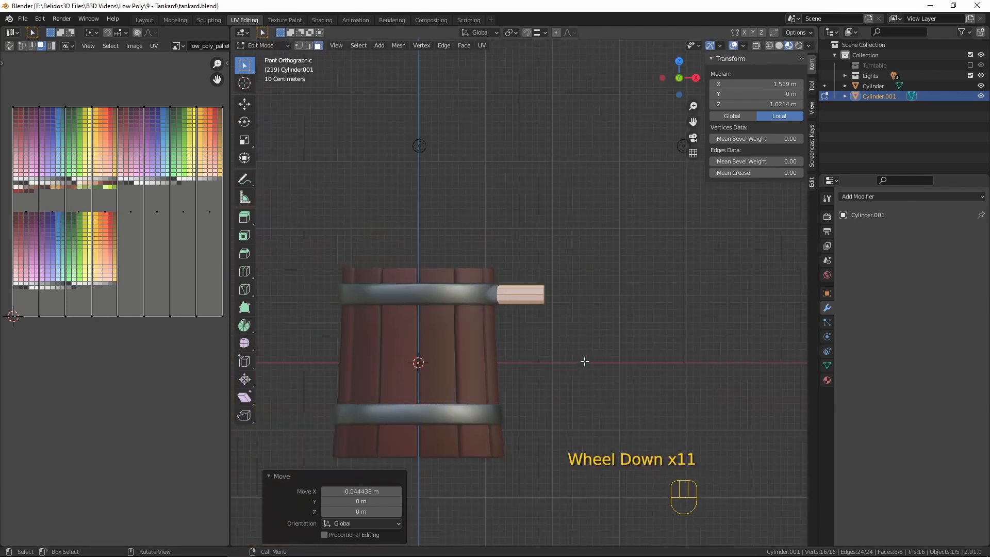
pyautogui.scroll(5, 584, 361)
pyautogui.scroll(-3, 504, 371)
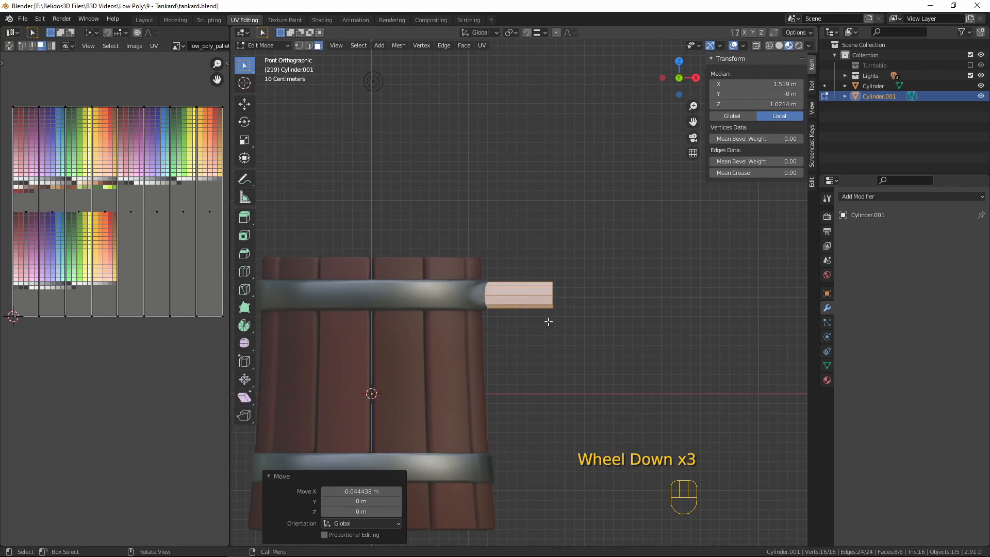
pyautogui.hotkey('shift', 'd')
pyautogui.rightClick(564, 293)
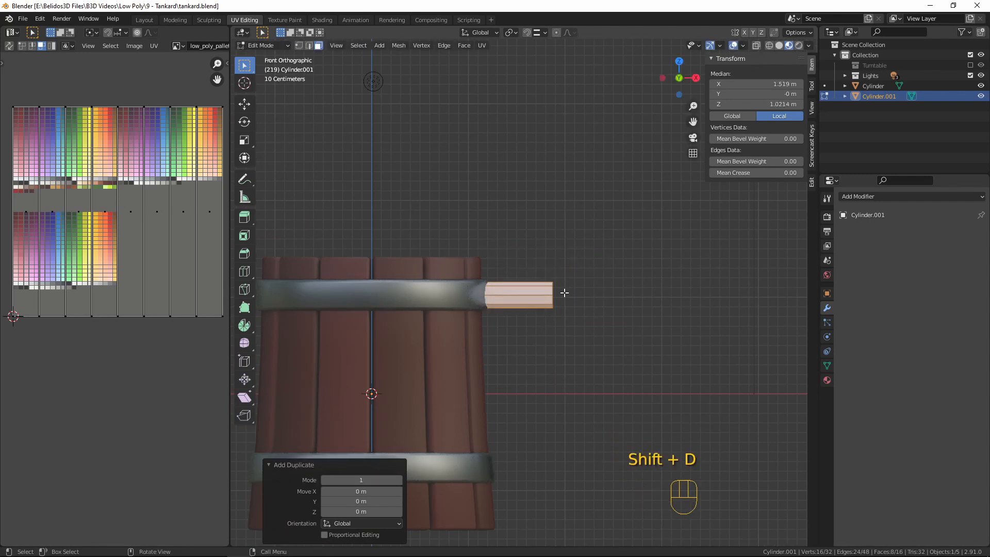
pyautogui.press('g')
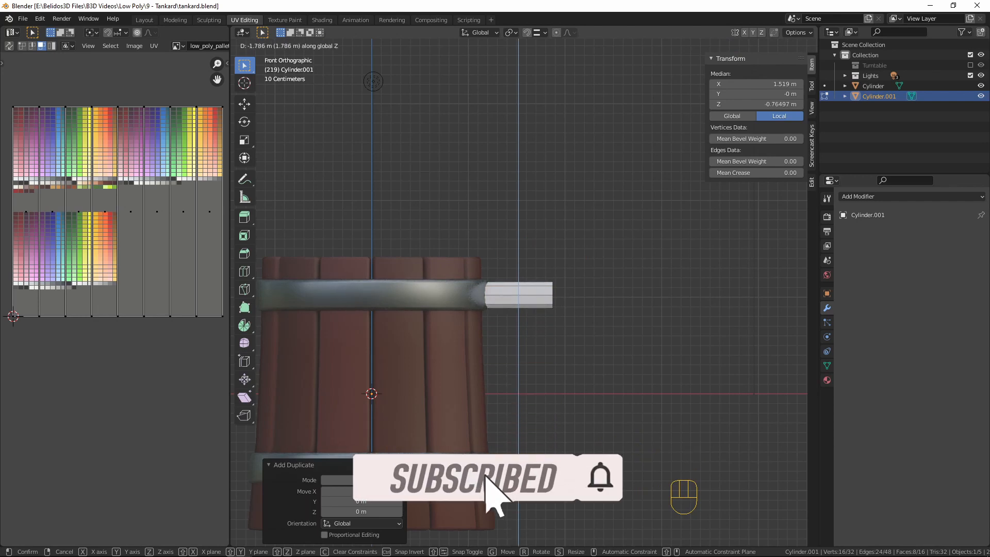
pyautogui.click(536, 427)
pyautogui.scroll(1, 536, 427)
pyautogui.keyDown('shift'); pyautogui.moveTo(536, 427); pyautogui.dragTo(546, 269, button='middle'); pyautogui.keyUp('shift')
pyautogui.scroll(1, 545, 270)
pyautogui.scroll(3, 546, 269)
pyautogui.scroll(-4, 544, 215)
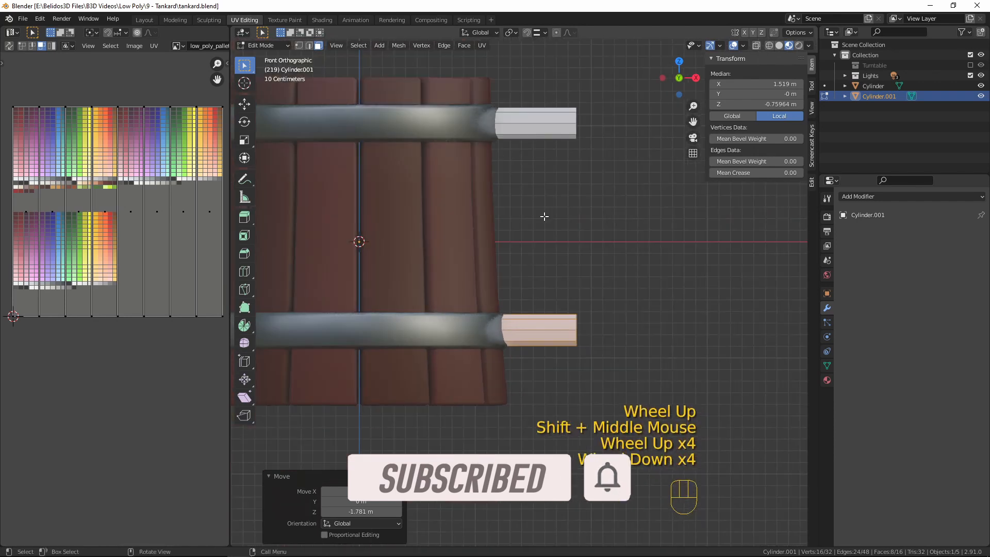
# Step: Shade both rods smooth and enable Auto Smooth with a 60° angle
pyautogui.press('Tab')
pyautogui.moveTo(559, 205); pyautogui.dragTo(573, 227, button='middle')
pyautogui.press('Tab')
pyautogui.press('Tab')
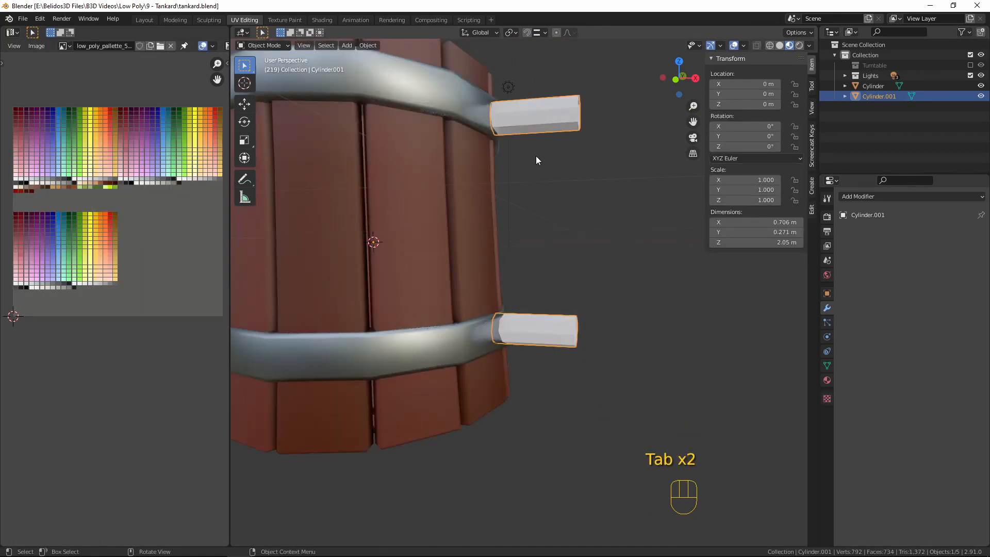
pyautogui.rightClick(551, 117)
pyautogui.click(550, 116)
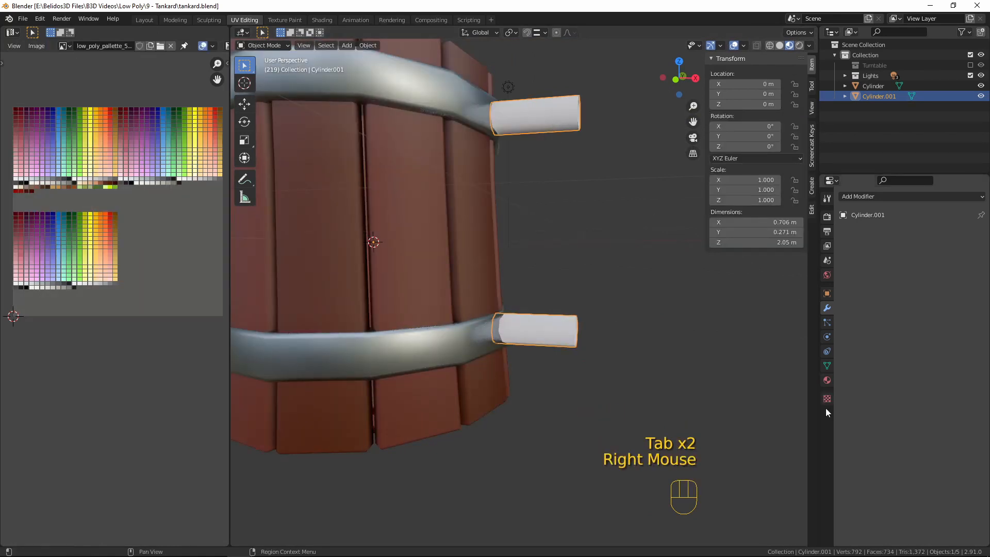
pyautogui.click(826, 365)
pyautogui.click(897, 407)
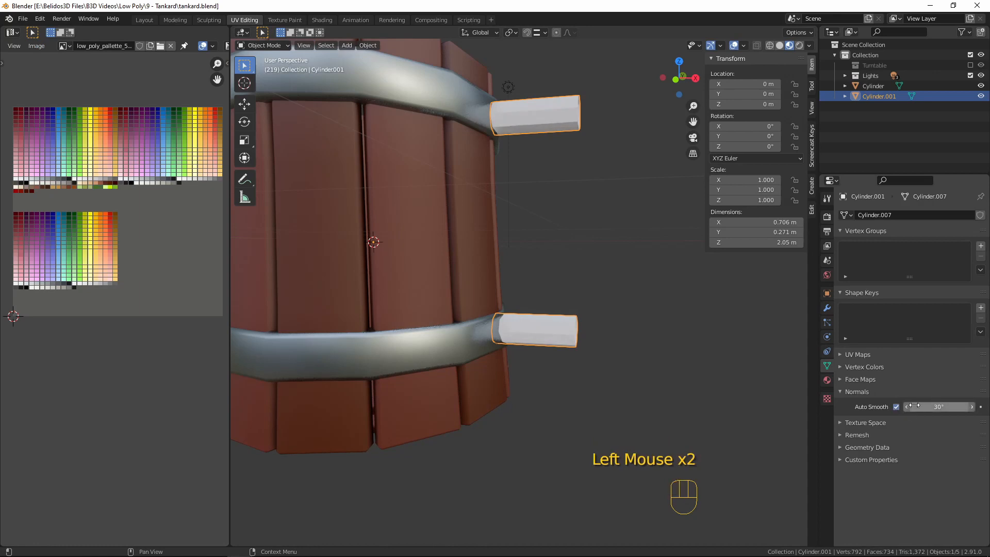
pyautogui.click(934, 406)
pyautogui.write('60')
pyautogui.press('Return')
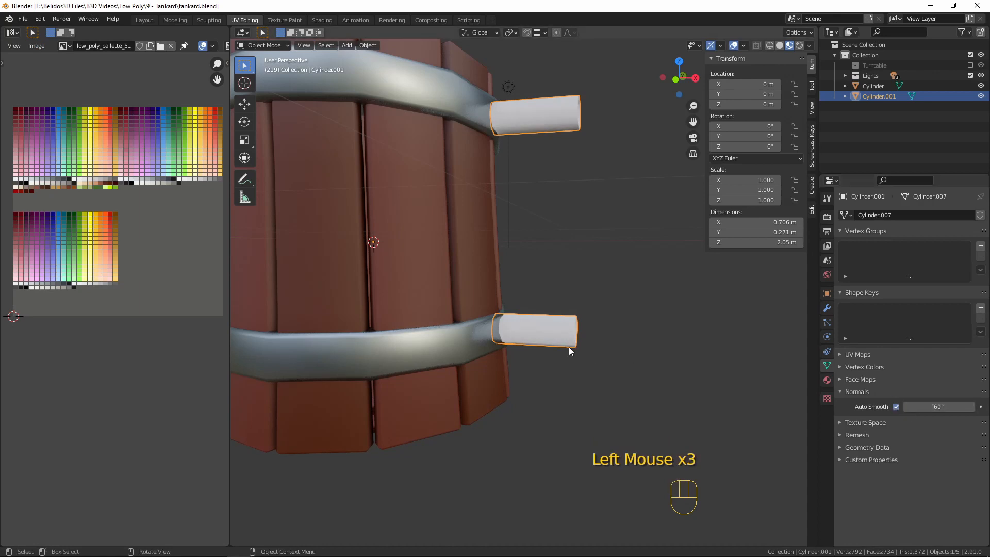
# Step: Reset the UVs of all faces on both rods and assign them the Palette material
pyautogui.press('Tab')
pyautogui.scroll(-1, 565, 160)
pyautogui.moveTo(565, 159); pyautogui.dragTo(596, 222, button='middle')
pyautogui.press('a')
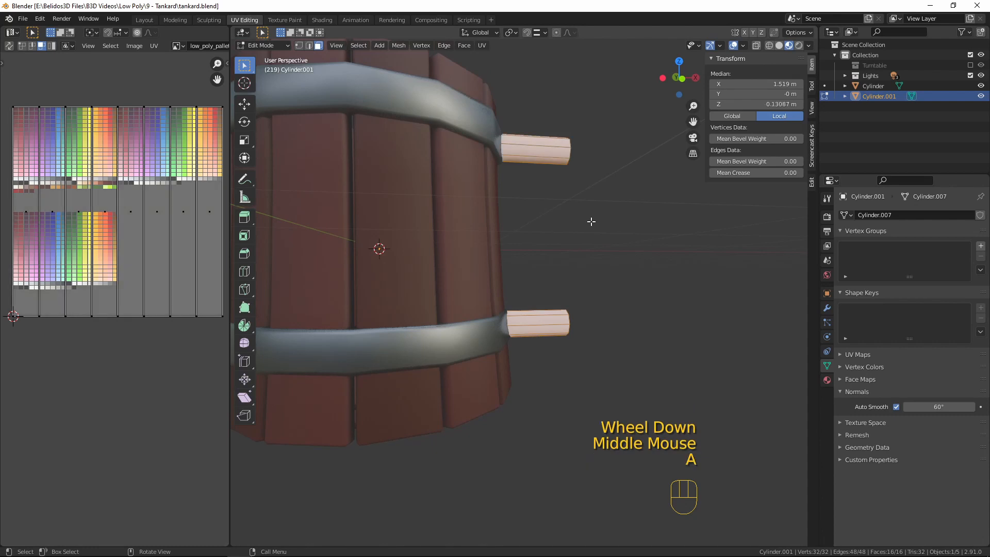
pyautogui.press('u')
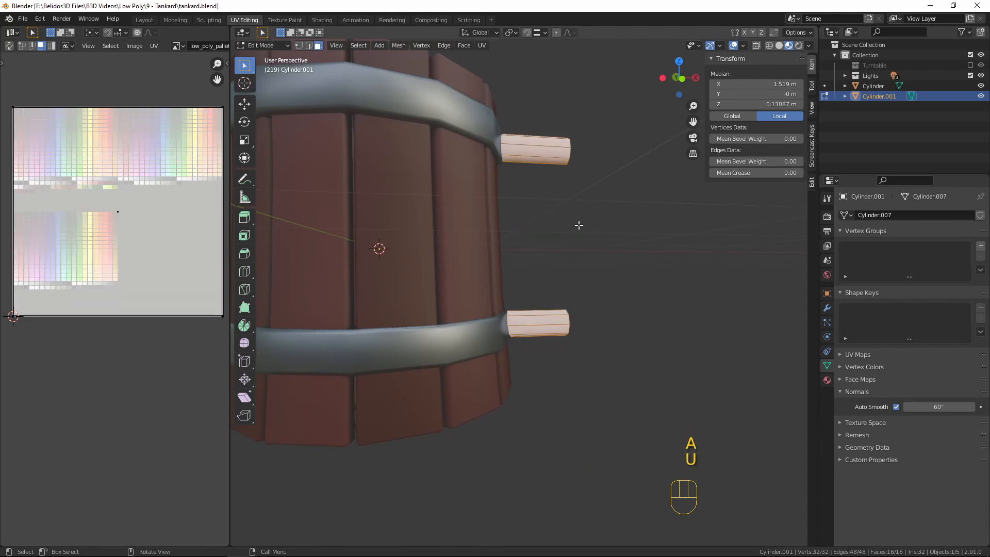
pyautogui.click(827, 380)
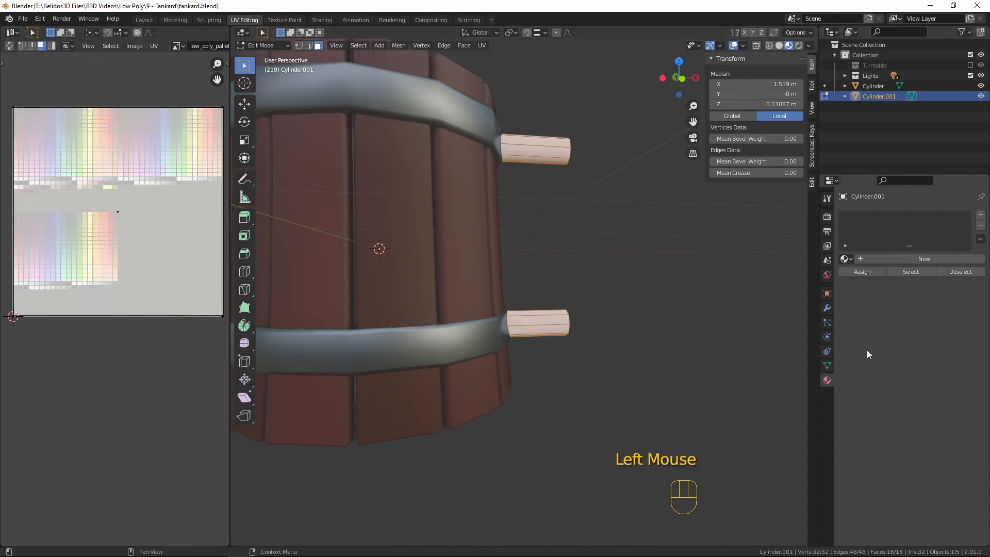
pyautogui.click(846, 259)
pyautogui.click(856, 274)
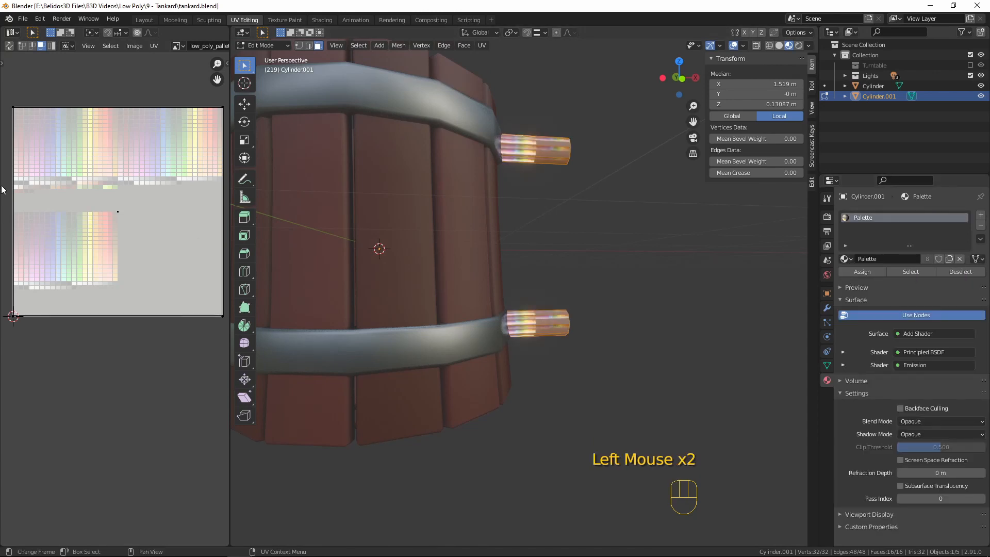
# Step: Shrink the rods' UVs to a tiny point and move them onto a grey metallic swatch of the palette texture
pyautogui.press('a')
pyautogui.press('s')
pyautogui.click(82, 242)
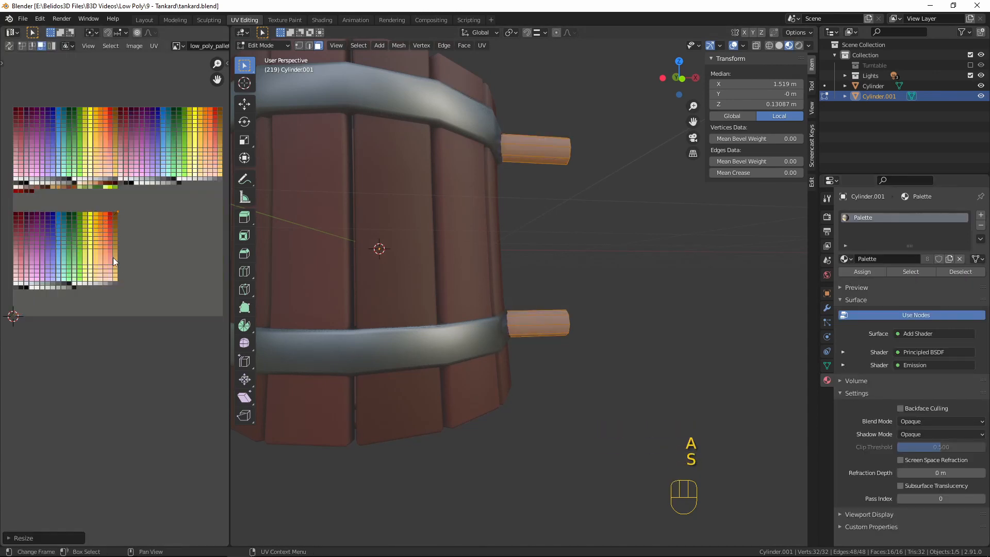
pyautogui.press('g')
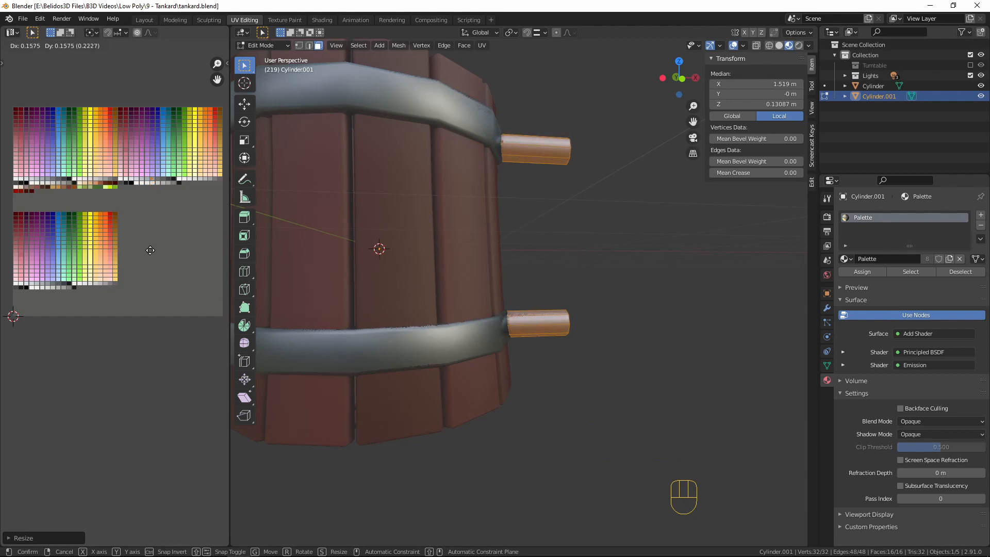
pyautogui.click(147, 252)
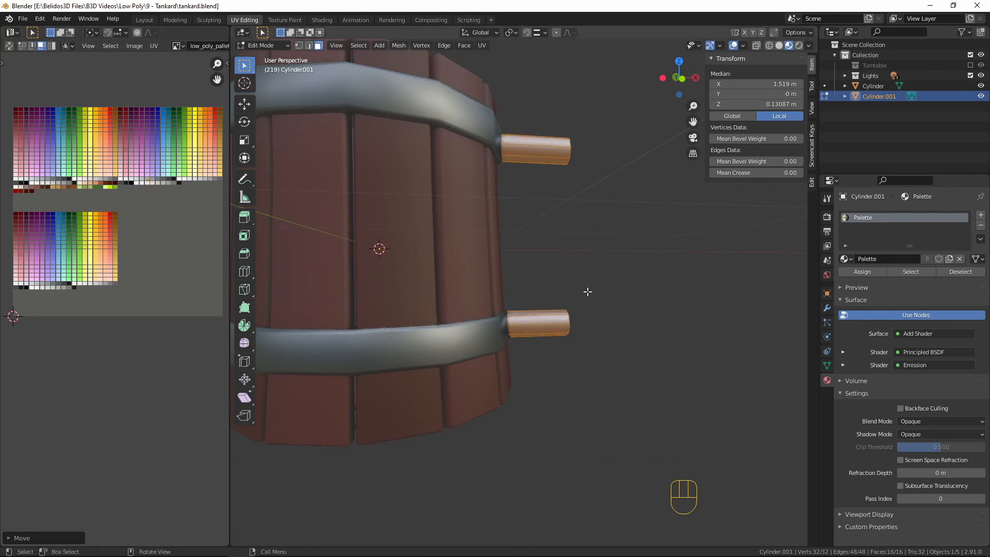
# Step: Inspect the tankard with its metal rods in rendered shading and return to editing the rods' mesh
pyautogui.press('Tab')
pyautogui.moveTo(617, 291); pyautogui.dragTo(545, 330, button='middle')
pyautogui.press('a')
pyautogui.press('a')
pyautogui.press('a')
pyautogui.keyDown('shift'); pyautogui.moveTo(537, 267); pyautogui.dragTo(608, 248, button='middle'); pyautogui.keyUp('shift')
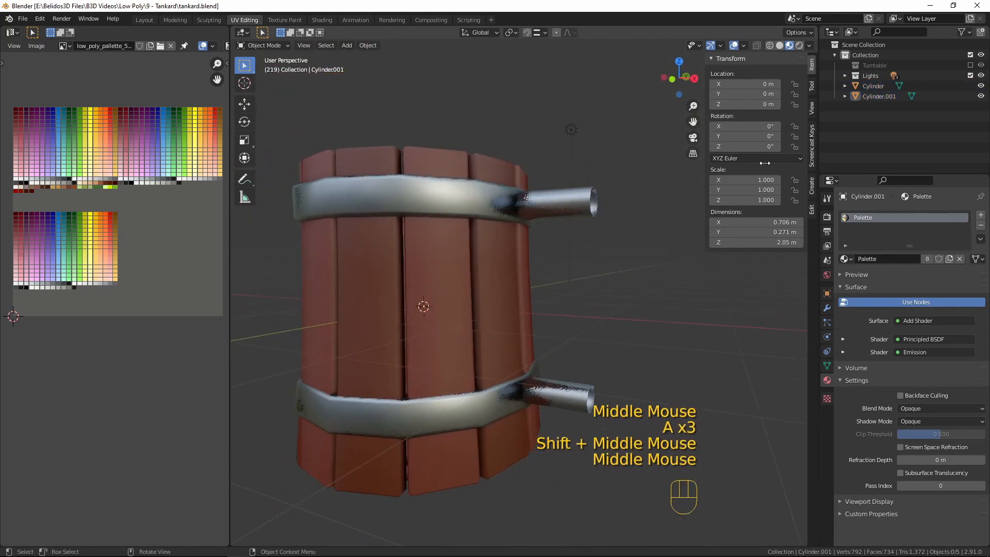
pyautogui.click(802, 47)
pyautogui.scroll(-2, 483, 286)
pyautogui.moveTo(483, 283)
pyautogui.mouseDown(button='middle')
pyautogui.moveTo(466, 311)
pyautogui.moveTo(444, 313)
pyautogui.moveTo(487, 317)
pyautogui.moveTo(514, 271)
pyautogui.mouseUp(button='middle')
pyautogui.press('Tab')
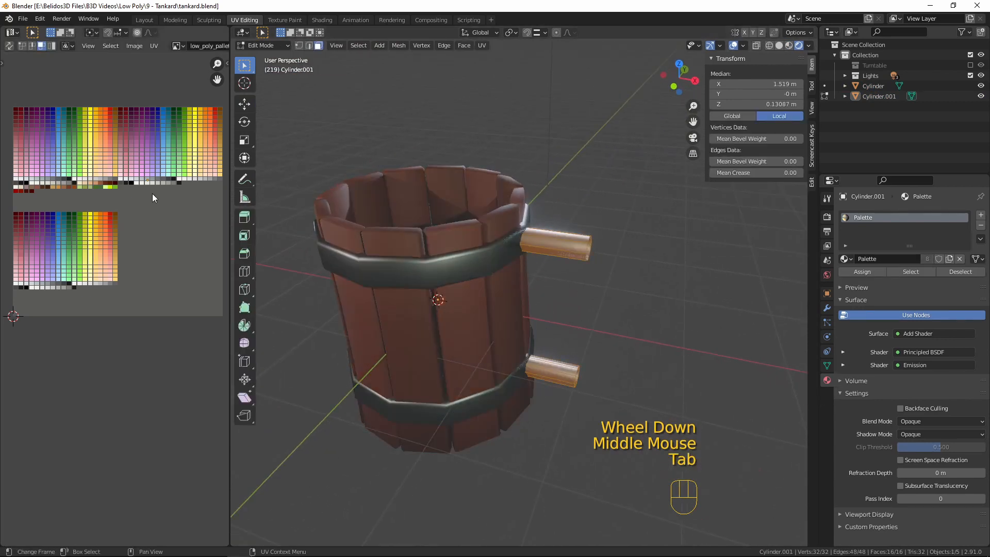
# Step: Nudge the rods' UVs slightly on the grey metallic area of the palette texture, leave mesh editing and deselect everything
pyautogui.press('g')
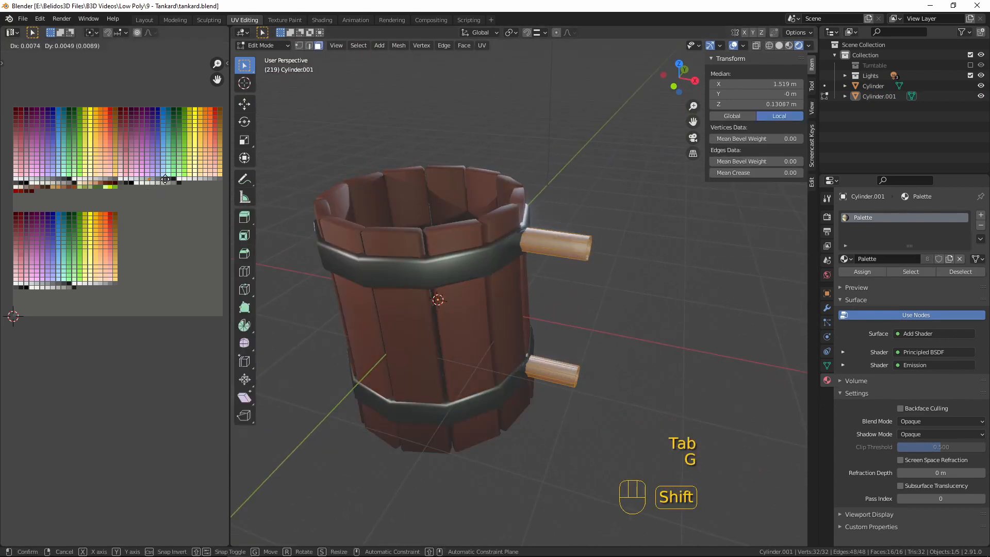
pyautogui.click(190, 174)
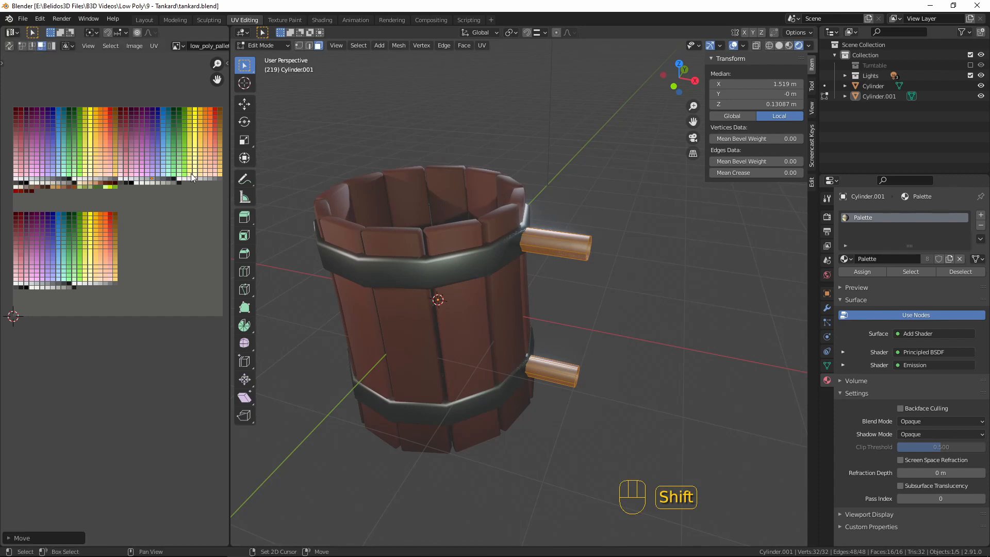
pyautogui.press('Tab')
pyautogui.moveTo(596, 196); pyautogui.dragTo(561, 285, button='middle')
pyautogui.press('a')
pyautogui.press('a')
pyautogui.press('a')
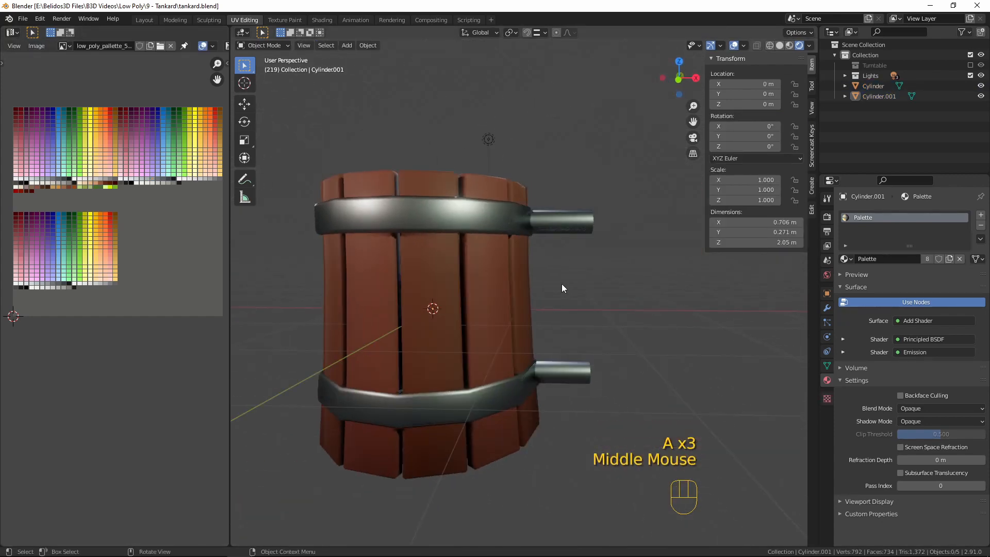
# Step: Add a cube for the handle and move its mesh about 1.77 m along X towards the rods
pyautogui.press('KP_1')
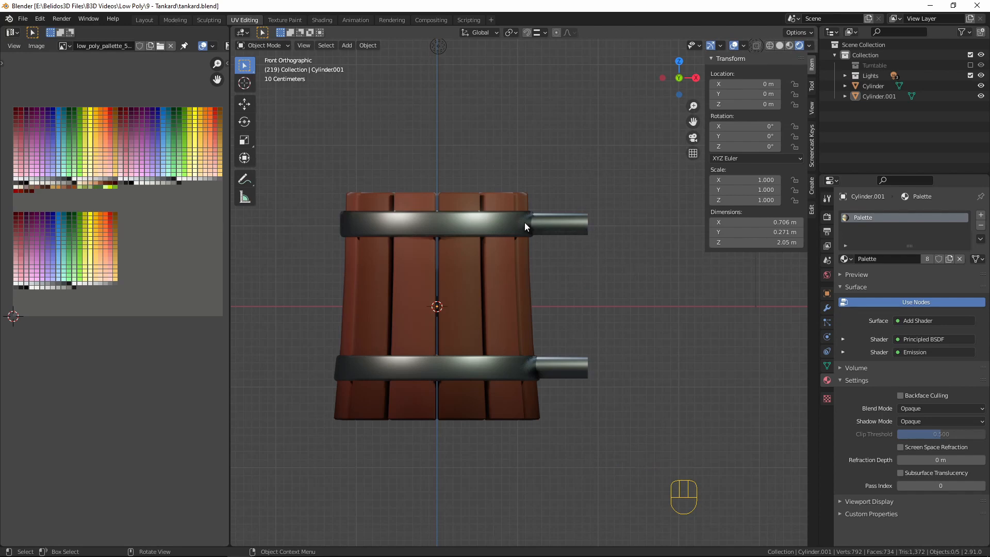
pyautogui.hotkey('shift', 'a')
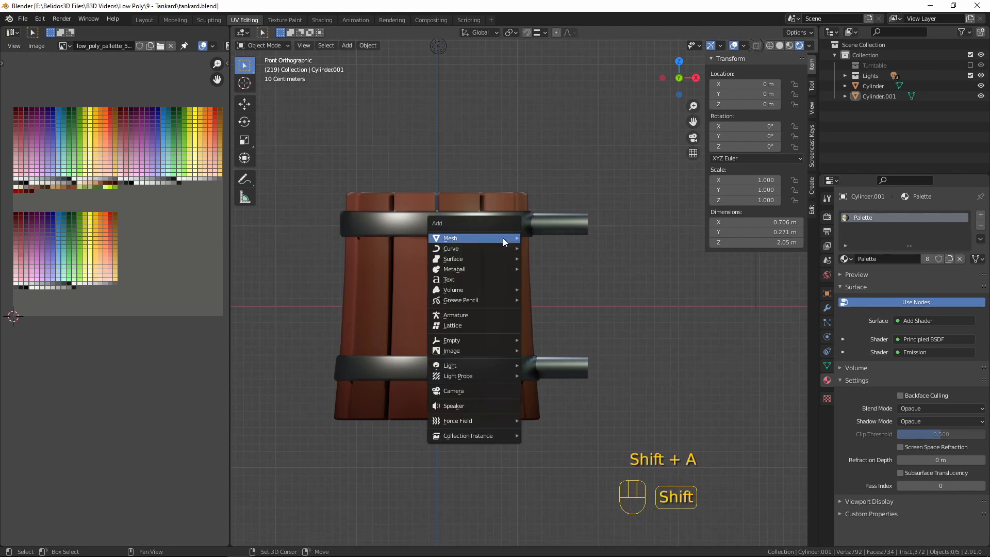
pyautogui.moveTo(502, 238)
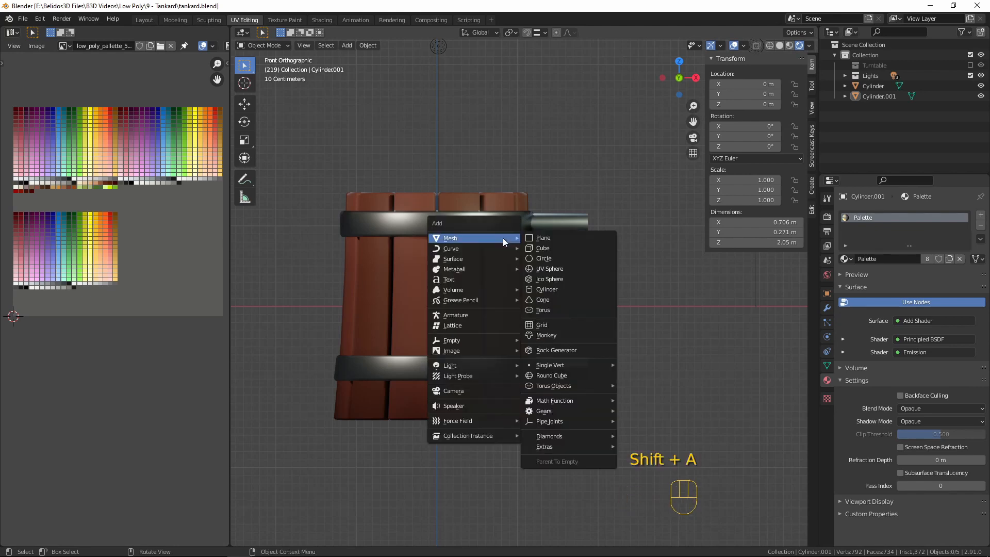
pyautogui.click(578, 246)
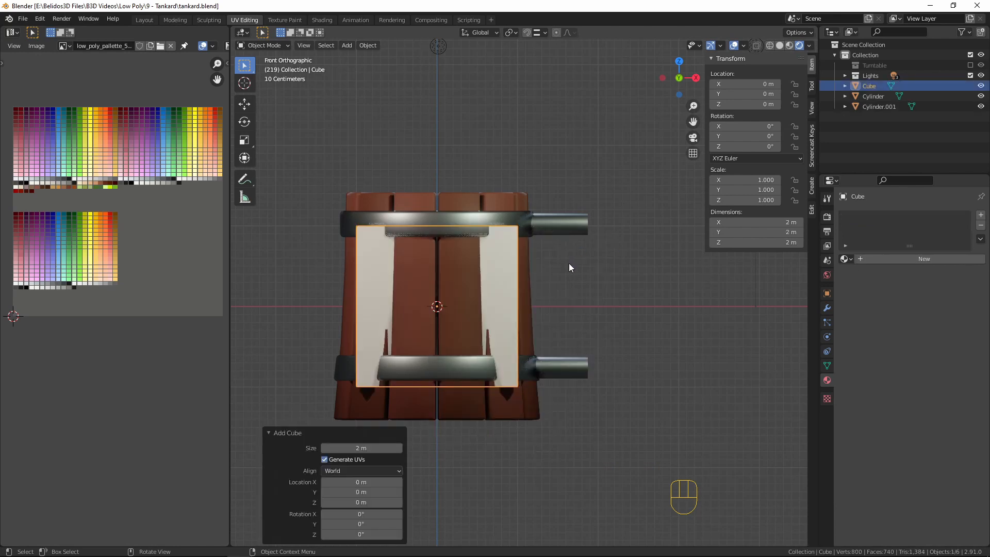
pyautogui.press('Tab')
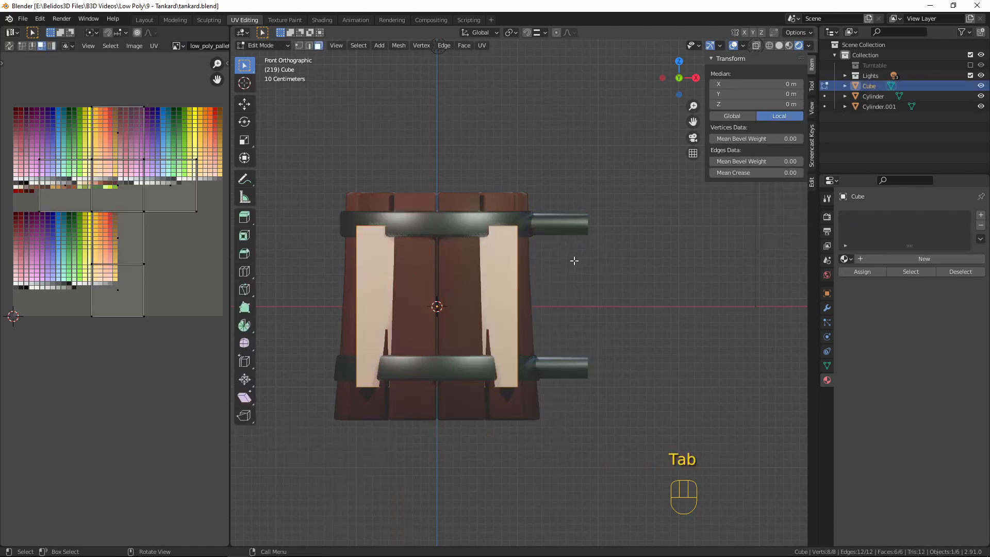
pyautogui.press('g')
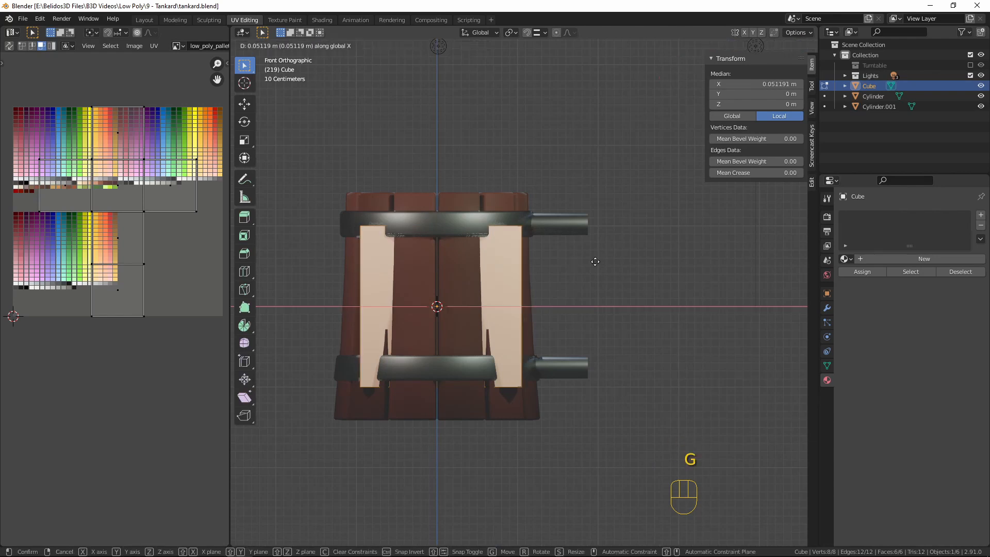
pyautogui.press('x')
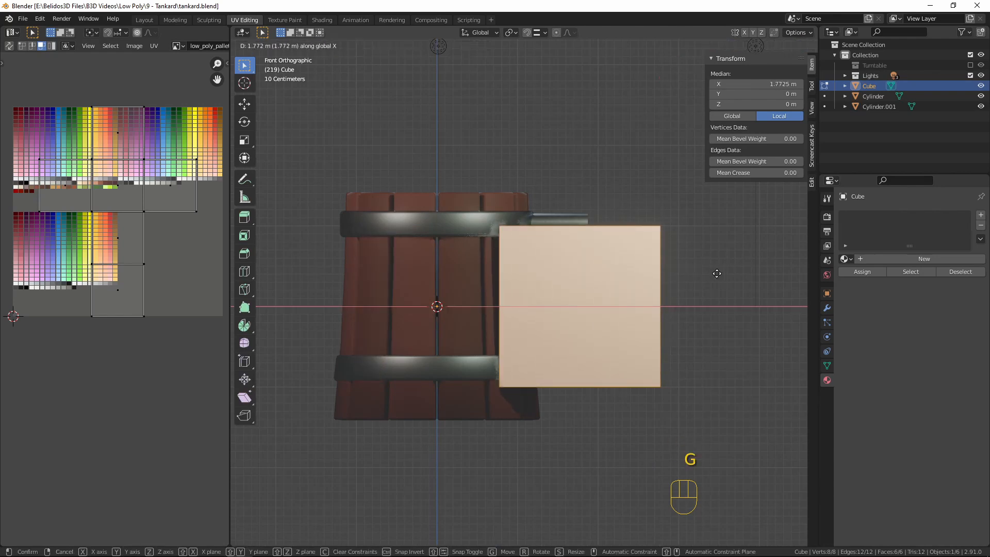
pyautogui.click(716, 273)
# Step: Scale the cube to about 0.114 along X and shift it about 0.029 m back along X onto the rod ends
pyautogui.press('s')
pyautogui.press('x')
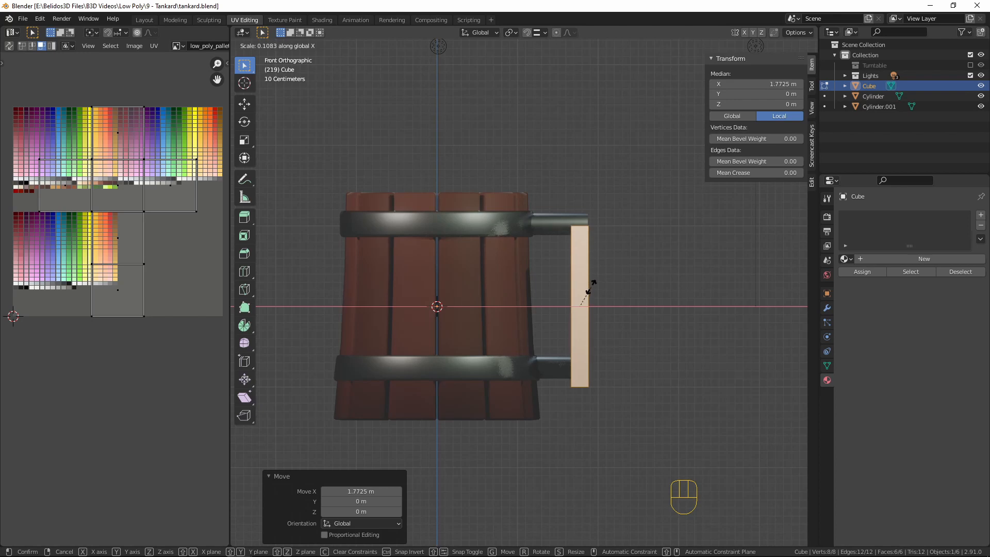
pyautogui.click(588, 293)
pyautogui.press('g')
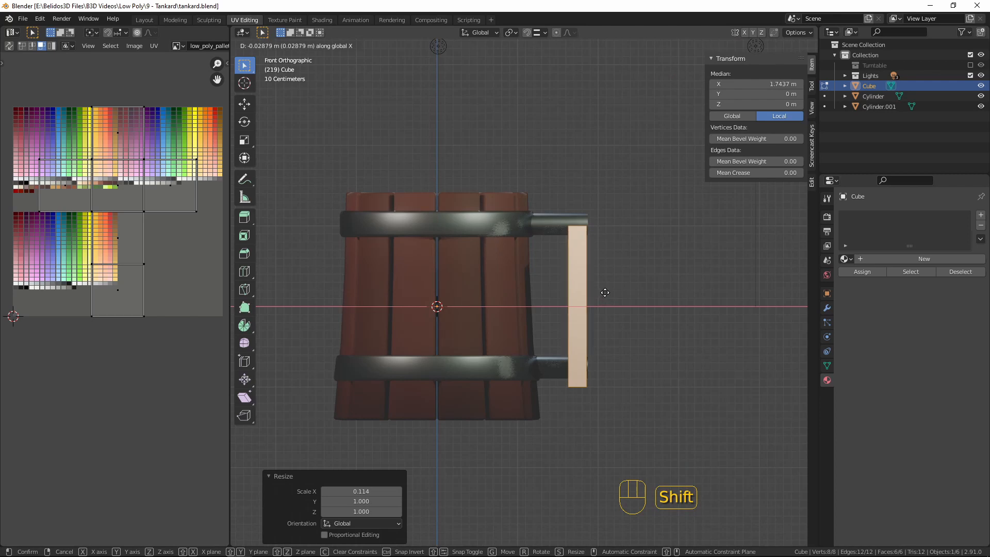
pyautogui.click(605, 293)
# Step: Scale the handle block by about 1.351 along Z and narrow it to about 0.235 along Y
pyautogui.press('s')
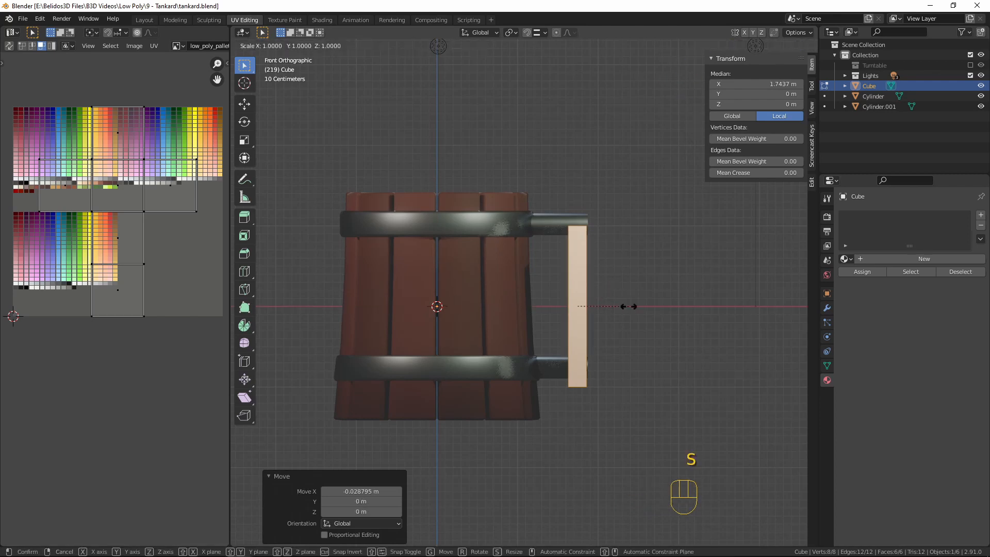
pyautogui.press('z')
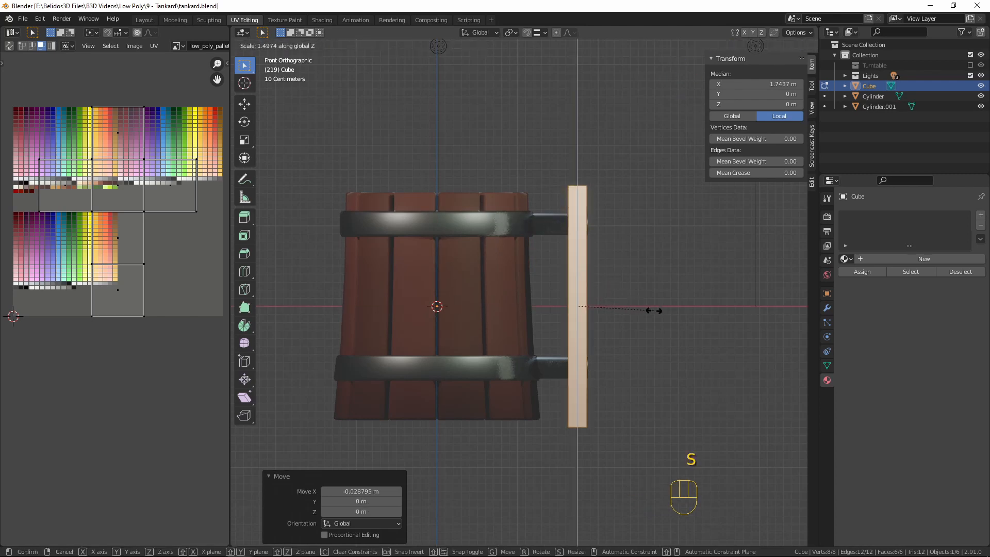
pyautogui.press('shift')
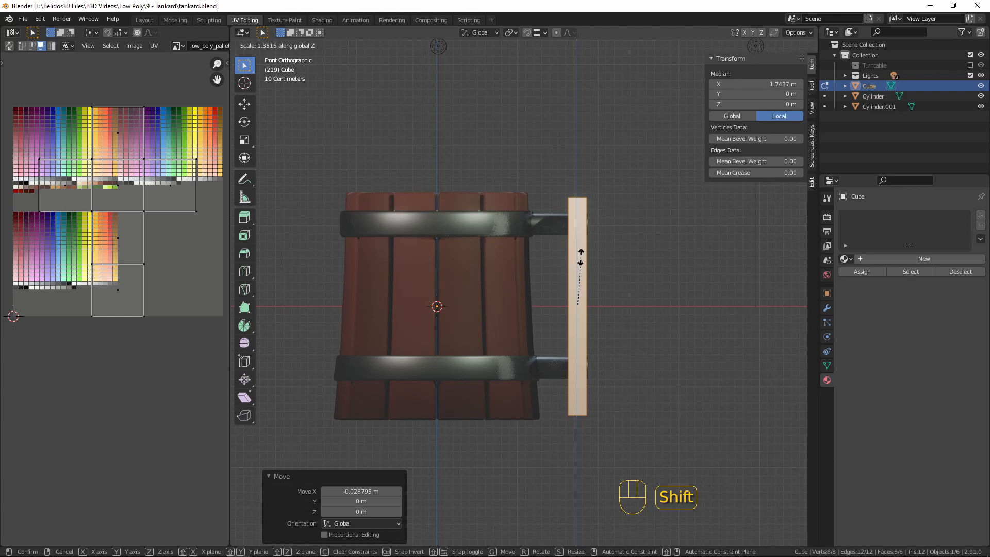
pyautogui.click(578, 258)
pyautogui.scroll(2, 593, 279)
pyautogui.hotkey('ctrl', 'r')
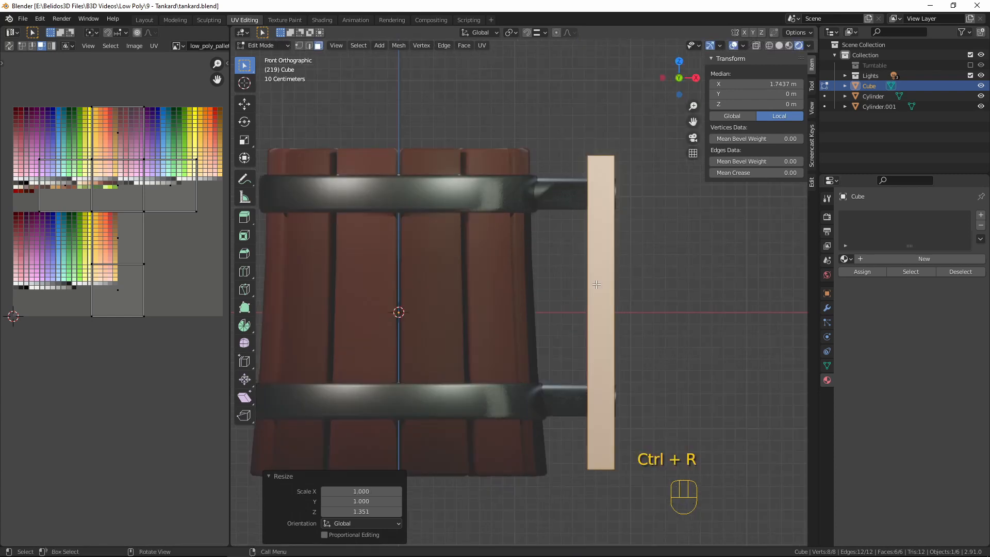
pyautogui.press('KP_3')
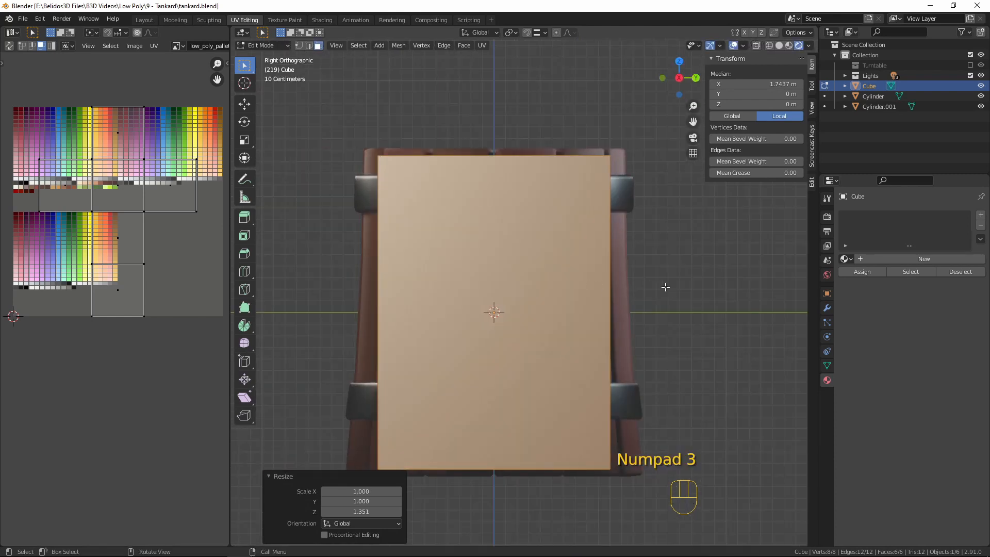
pyautogui.press('s')
pyautogui.press('y')
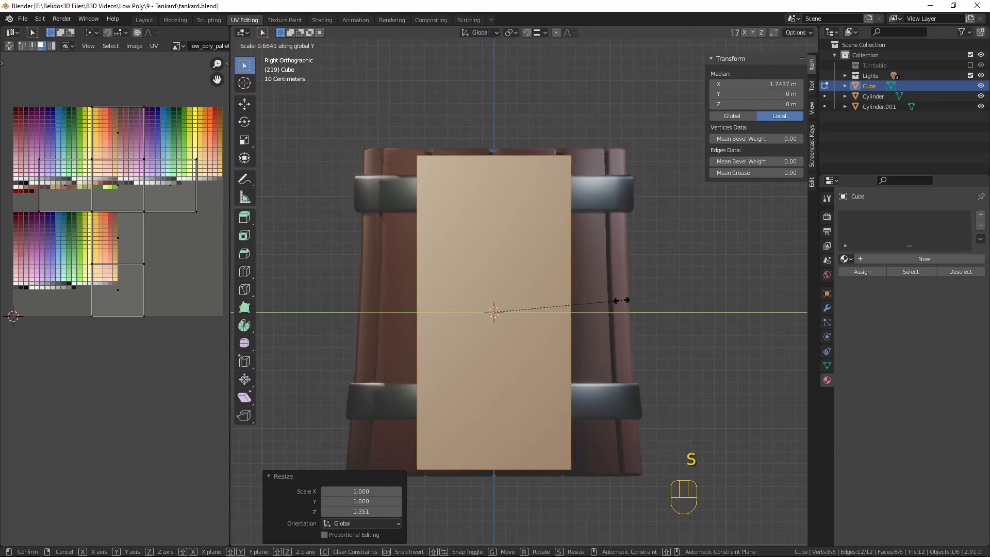
pyautogui.click(533, 291)
# Step: Add two evenly spaced horizontal loop cuts across the handle block without sliding them
pyautogui.moveTo(533, 290); pyautogui.dragTo(583, 309, button='middle')
pyautogui.scroll(4, 745, 310)
pyautogui.press('ctrl')
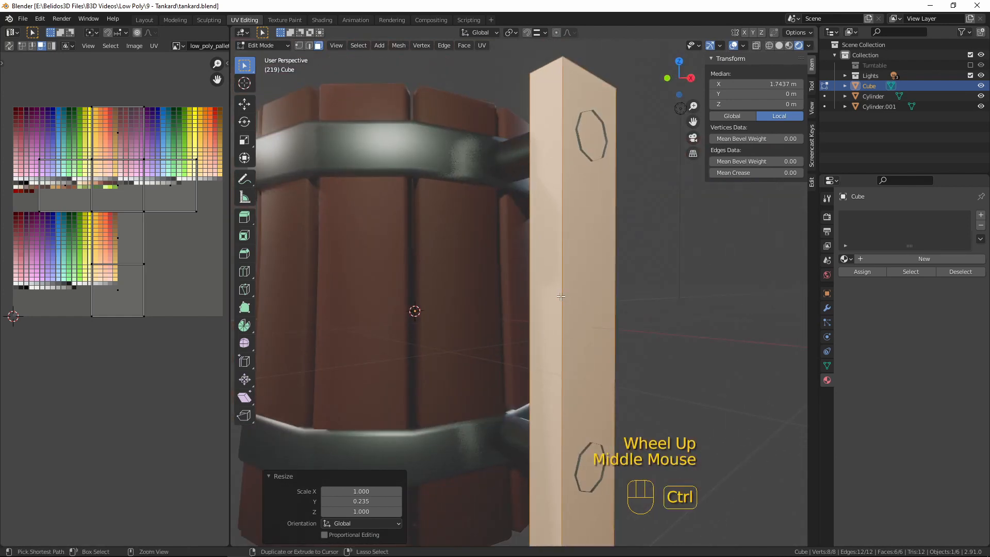
pyautogui.hotkey('ctrl', 'r')
pyautogui.scroll(1, 560, 296)
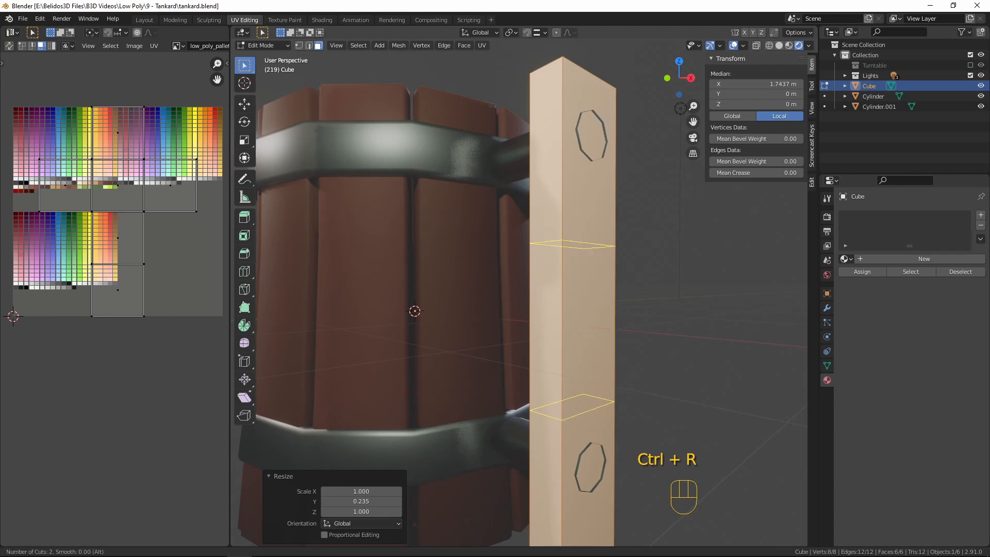
pyautogui.click(560, 297)
pyautogui.rightClick(561, 296)
# Step: Move the two new edge loops about 0.019 m outward along X to bow the handle
pyautogui.scroll(-3, 639, 333)
pyautogui.moveTo(634, 336); pyautogui.dragTo(681, 341, button='middle')
pyautogui.press('KP_1')
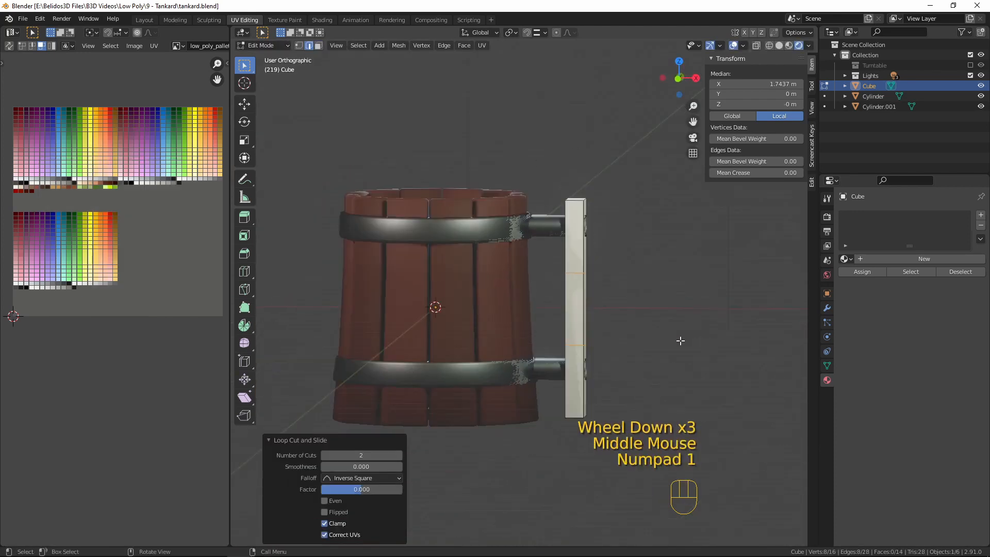
pyautogui.press('g')
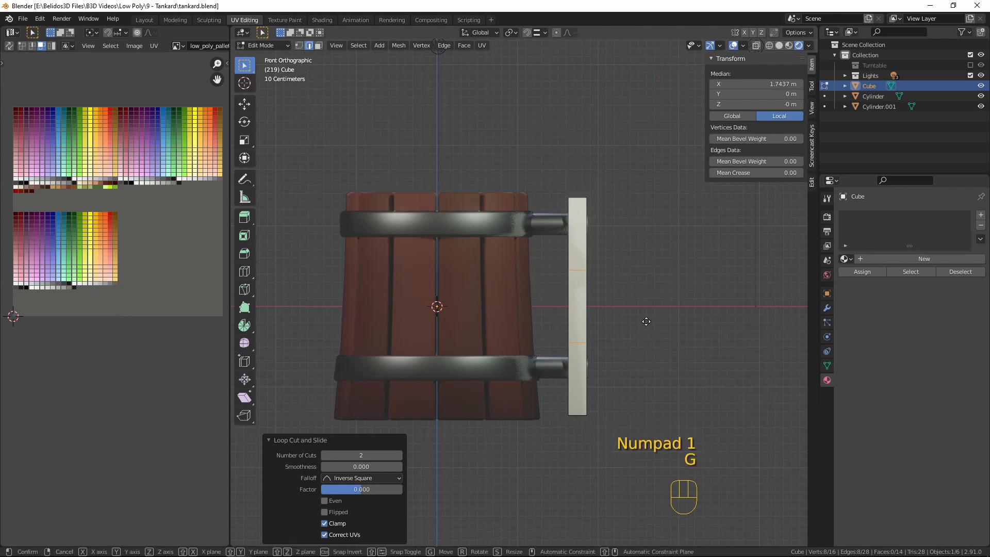
pyautogui.press('x')
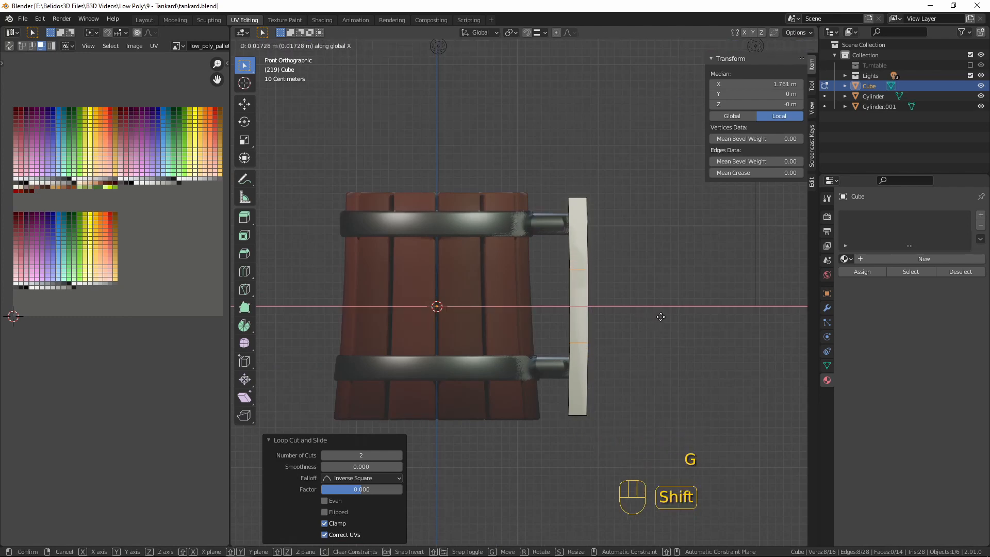
pyautogui.click(661, 316)
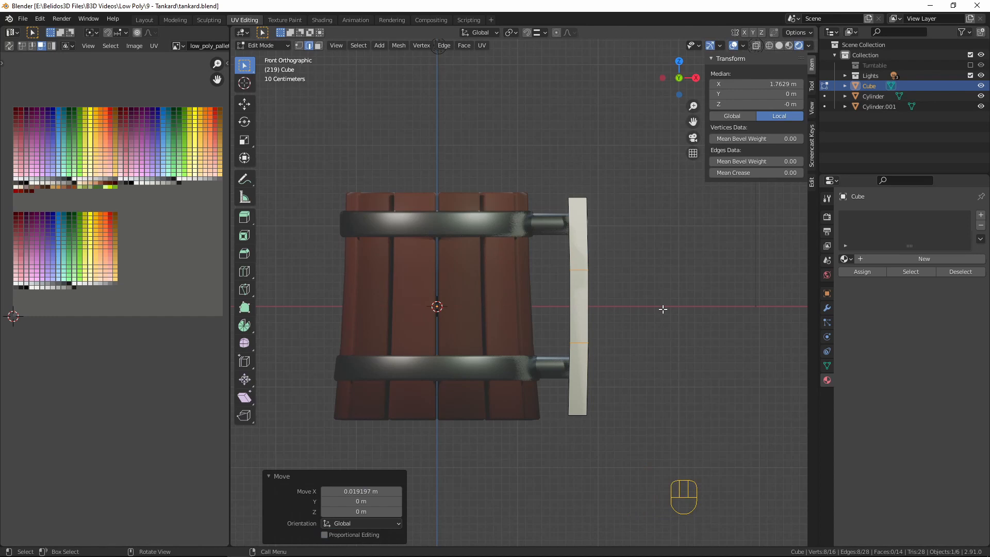
# Step: Bevel the two edge loops with one segment and a width of about 0.266 m, and check the handle's shape
pyautogui.press('ctrl')
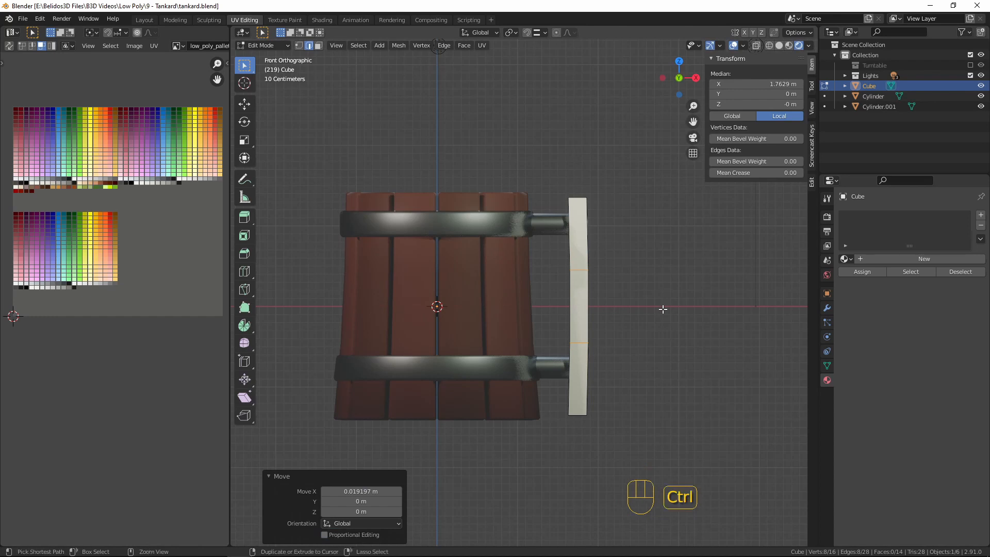
pyautogui.hotkey('ctrl', 'b')
pyautogui.press('shift')
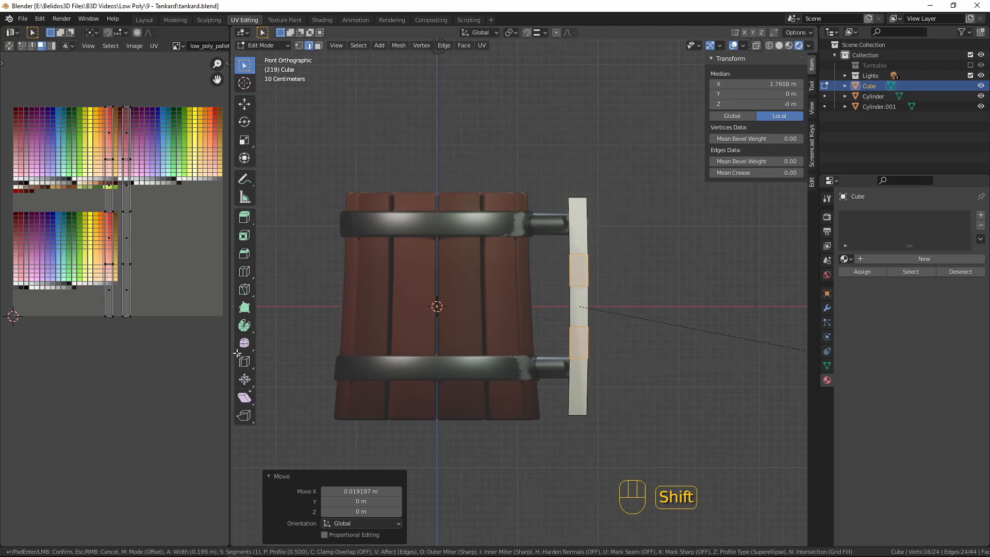
pyautogui.click(291, 351)
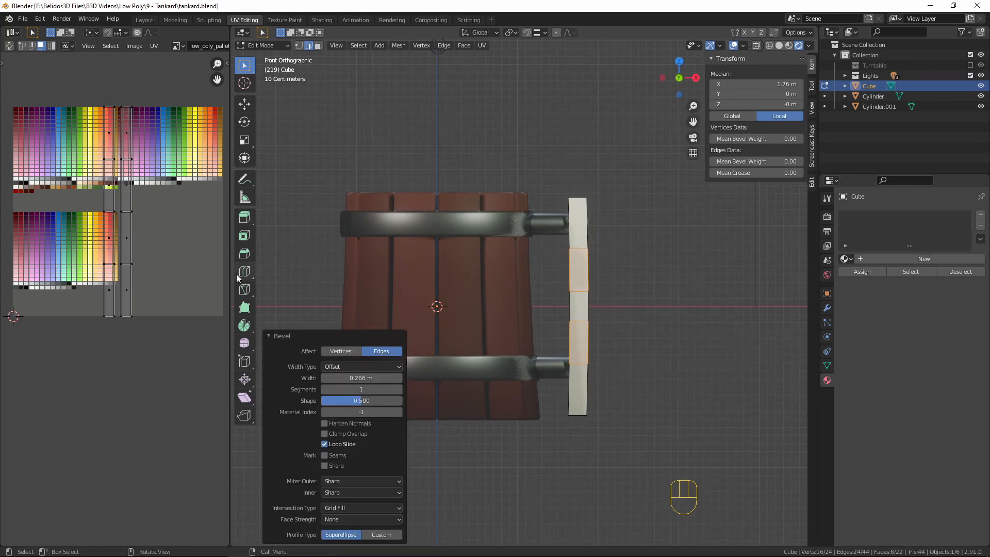
pyautogui.press('Tab')
pyautogui.moveTo(628, 340); pyautogui.dragTo(493, 342, button='middle')
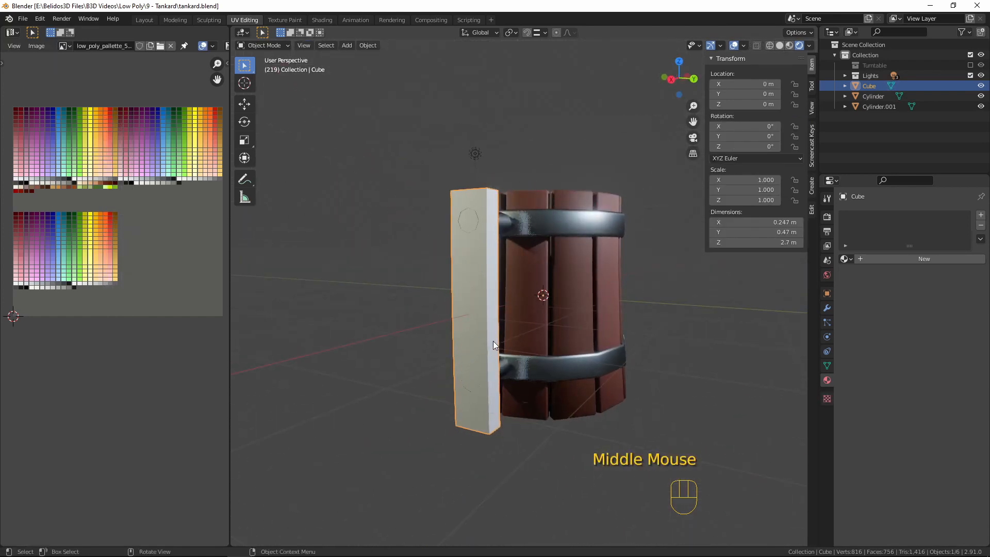
# Step: Select the middle face loop of the handle and scale it to about 0.923 along Y
pyautogui.press('KP_3')
pyautogui.press('Tab')
pyautogui.scroll(2, 457, 323)
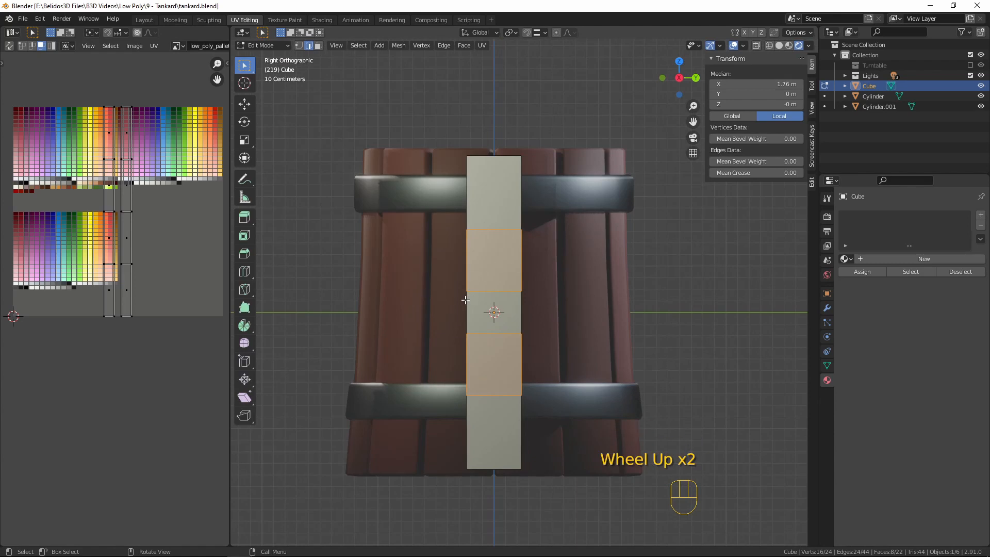
pyautogui.press('3')
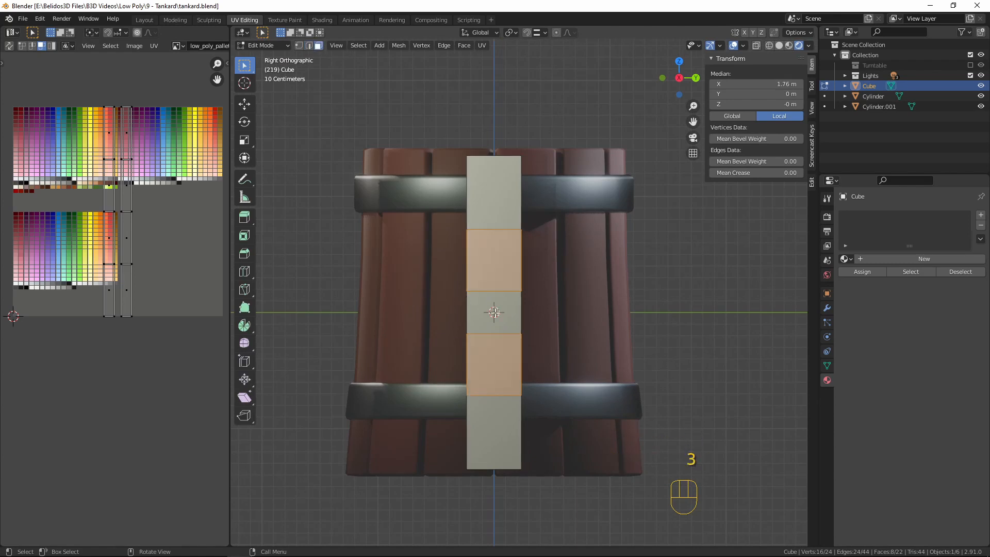
pyautogui.keyDown('alt'); pyautogui.click(466, 313); pyautogui.keyUp('alt')
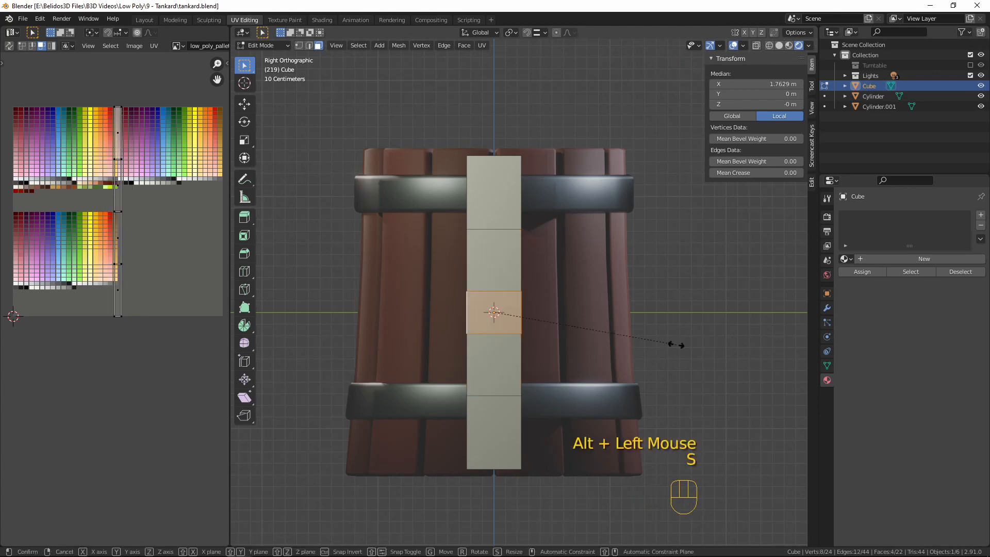
pyautogui.press('s')
pyautogui.press('y')
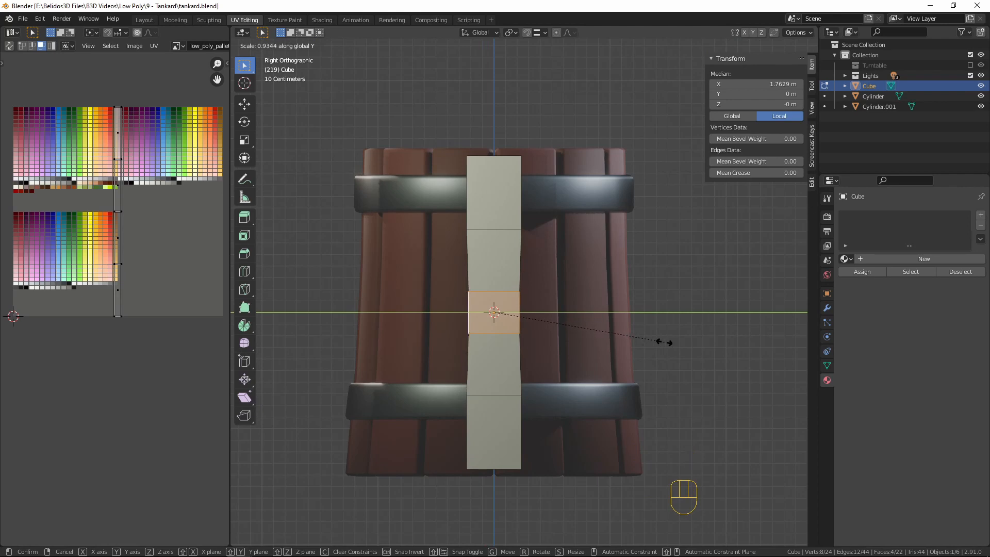
pyautogui.click(660, 342)
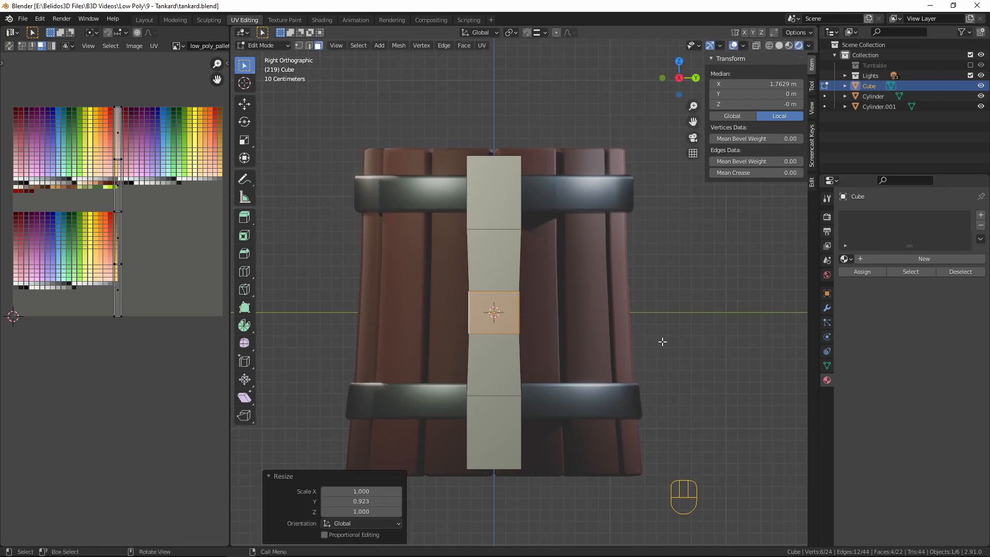
# Step: Select the edge loops above and below the handle's middle section and scale them to about 0.934 along Y
pyautogui.keyDown('alt'); pyautogui.click(489, 228); pyautogui.keyUp('alt')
pyautogui.keyDown('alt'); pyautogui.keyDown('shift'); pyautogui.click(487, 396); pyautogui.keyUp('shift'); pyautogui.keyUp('alt')
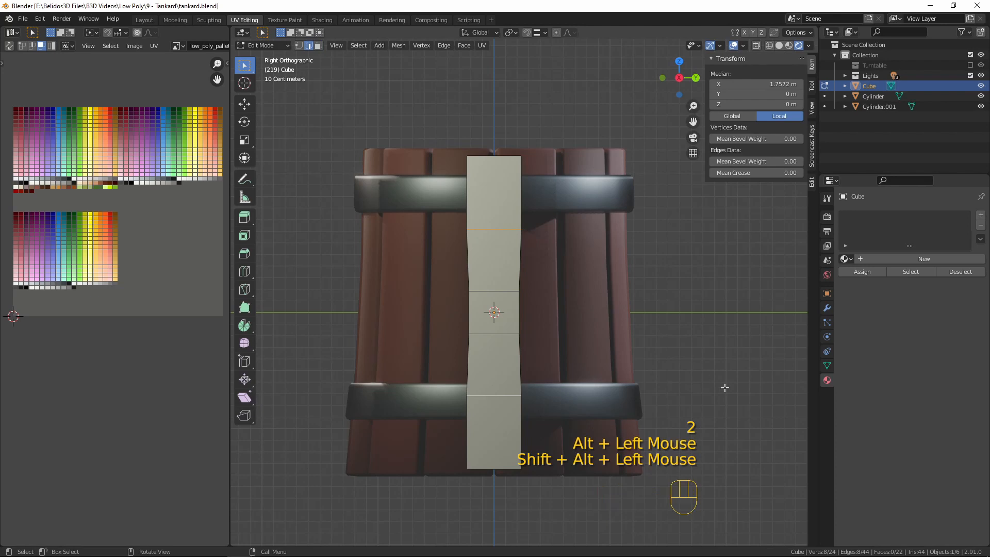
pyautogui.press('s')
pyautogui.press('y')
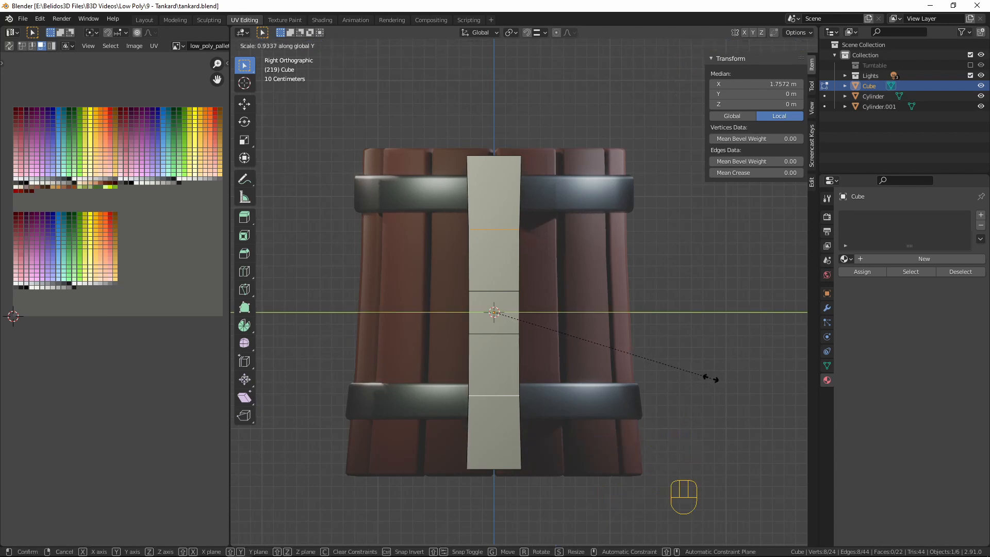
pyautogui.click(711, 379)
pyautogui.scroll(-4, 703, 255)
pyautogui.moveTo(696, 263); pyautogui.dragTo(671, 281, button='middle')
pyautogui.press('a')
pyautogui.press('a')
pyautogui.press('a')
pyautogui.scroll(3, 668, 278)
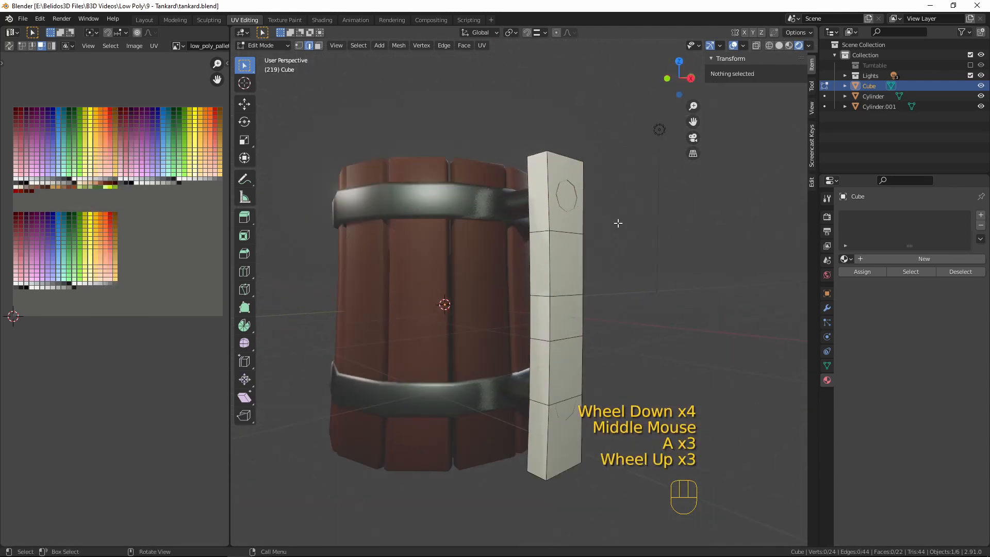
# Step: Select the four long corner edge loops running along the handle
pyautogui.keyDown('alt'); pyautogui.click(541, 276); pyautogui.keyUp('alt')
pyautogui.keyDown('alt'); pyautogui.keyDown('shift'); pyautogui.click(534, 279); pyautogui.keyUp('shift'); pyautogui.keyUp('alt')
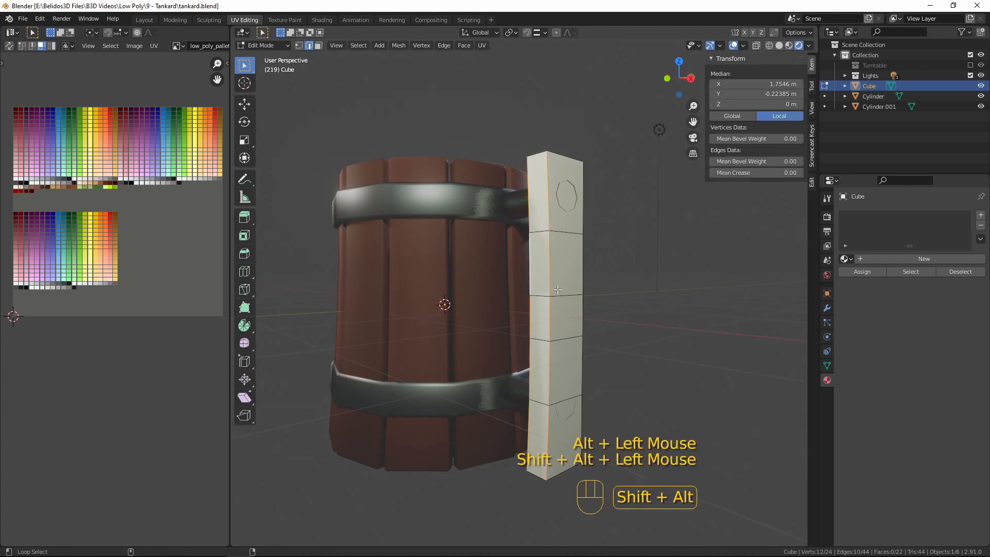
pyautogui.keyDown('alt'); pyautogui.keyDown('shift'); pyautogui.click(558, 289); pyautogui.keyUp('shift'); pyautogui.keyUp('alt')
pyautogui.moveTo(559, 290); pyautogui.dragTo(494, 367, button='middle')
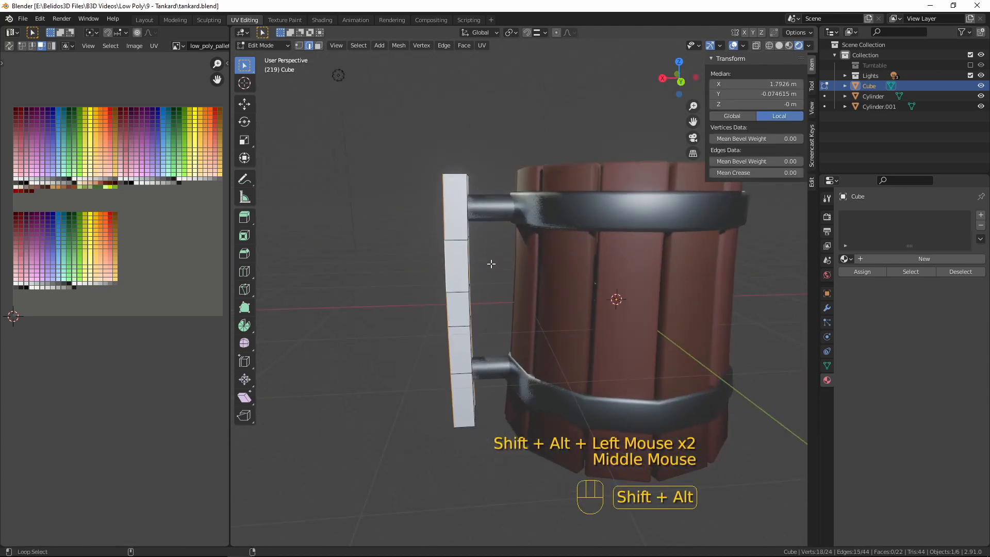
pyautogui.keyDown('alt'); pyautogui.keyDown('shift'); pyautogui.click(467, 265); pyautogui.keyUp('shift'); pyautogui.keyUp('alt')
pyautogui.moveTo(467, 264); pyautogui.dragTo(431, 202, button='middle')
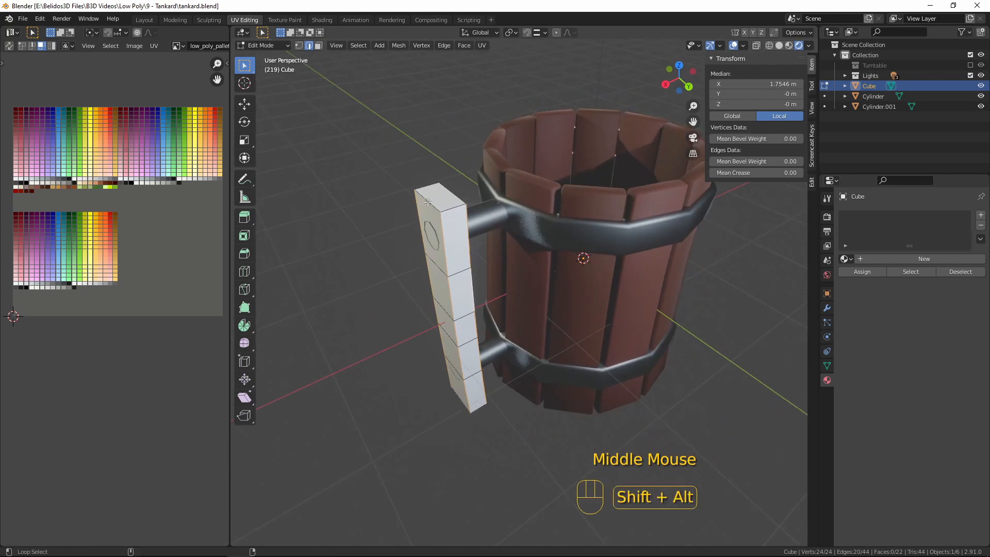
# Step: Add the edges around the handle's top and bottom ends to the selection
pyautogui.keyDown('alt'); pyautogui.keyDown('shift'); pyautogui.click(439, 211); pyautogui.keyUp('shift'); pyautogui.keyUp('alt')
pyautogui.keyDown('alt'); pyautogui.keyDown('shift'); pyautogui.click(444, 200); pyautogui.keyUp('shift'); pyautogui.keyUp('alt')
pyautogui.keyDown('alt'); pyautogui.keyDown('shift'); pyautogui.click(449, 188); pyautogui.keyUp('shift'); pyautogui.keyUp('alt')
pyautogui.keyDown('alt'); pyautogui.keyDown('shift'); pyautogui.click(450, 188); pyautogui.keyUp('shift'); pyautogui.keyUp('alt')
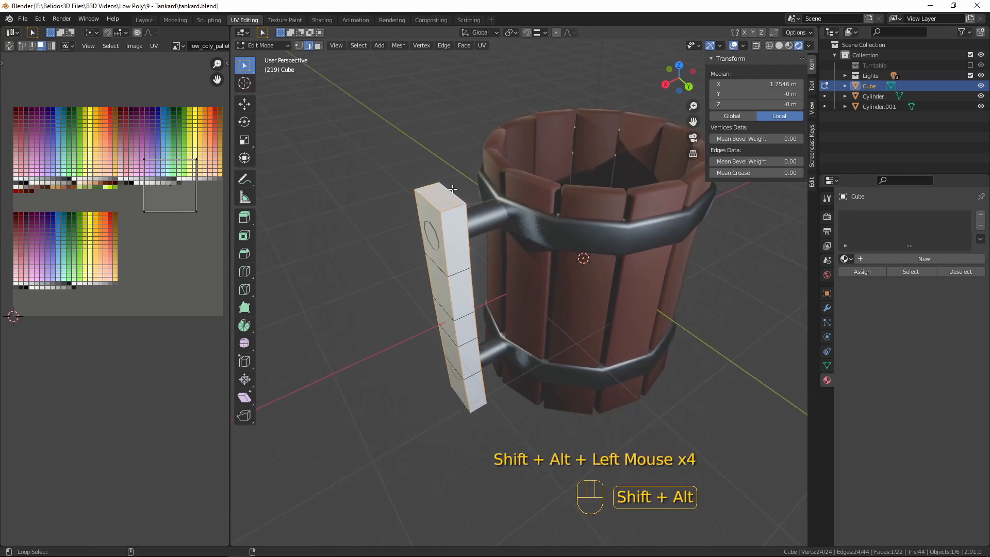
pyautogui.scroll(-1, 450, 187)
pyautogui.moveTo(450, 188); pyautogui.dragTo(444, 255, button='middle')
pyautogui.keyDown('alt'); pyautogui.keyDown('shift'); pyautogui.click(442, 280); pyautogui.keyUp('shift'); pyautogui.keyUp('alt')
pyautogui.keyDown('alt'); pyautogui.keyDown('shift'); pyautogui.click(444, 281); pyautogui.keyUp('shift'); pyautogui.keyUp('alt')
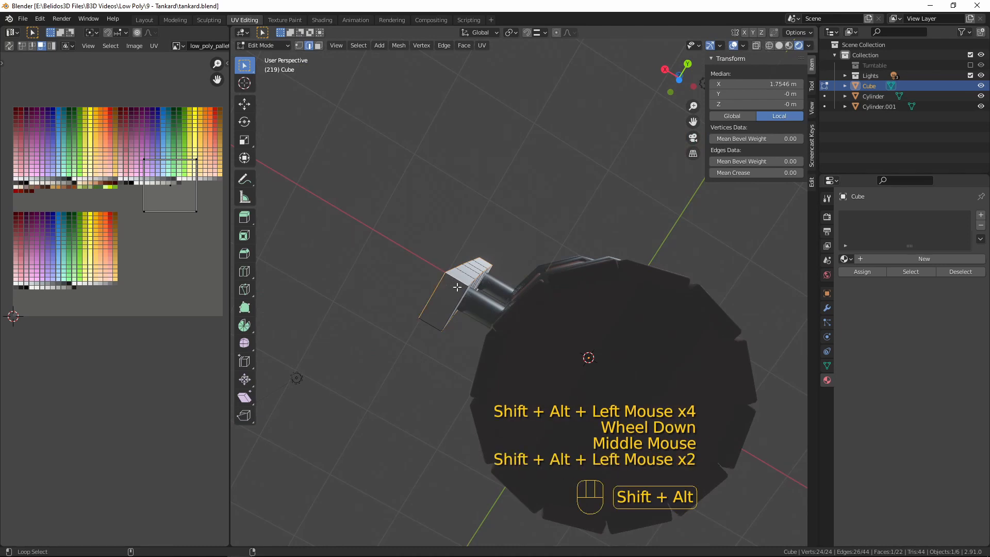
pyautogui.keyDown('alt'); pyautogui.keyDown('shift'); pyautogui.click(426, 325); pyautogui.keyUp('shift'); pyautogui.keyUp('alt')
pyautogui.keyDown('alt'); pyautogui.keyDown('shift'); pyautogui.click(477, 348); pyautogui.keyUp('shift'); pyautogui.keyUp('alt')
# Step: Bevel the selected outer edges of the handle with two segments and a width of about 0.0235 m
pyautogui.moveTo(476, 348); pyautogui.dragTo(673, 419, button='middle')
pyautogui.scroll(2, 673, 419)
pyautogui.hotkey('ctrl', 'b')
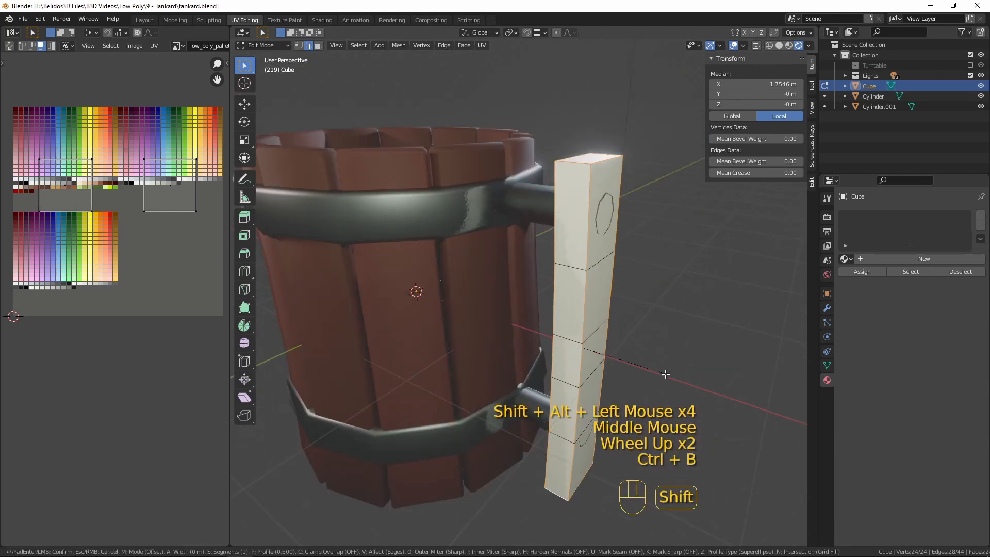
pyautogui.scroll(1, 692, 387)
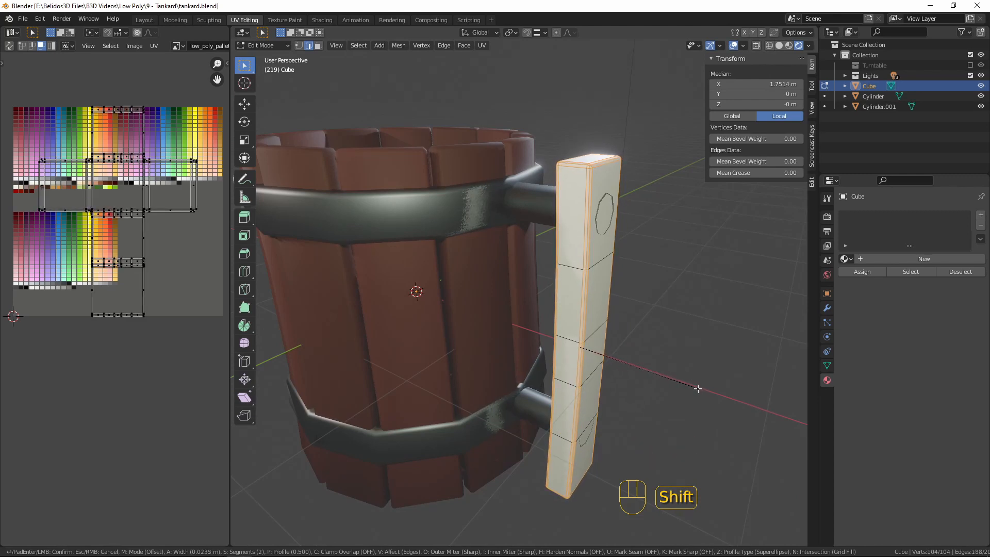
pyautogui.click(696, 388)
# Step: Shade the handle smooth and enable Auto Smooth for its normals at 60°
pyautogui.press('Tab')
pyautogui.moveTo(612, 326)
pyautogui.mouseDown(button='middle')
pyautogui.moveTo(662, 318)
pyautogui.moveTo(673, 288)
pyautogui.moveTo(618, 311)
pyautogui.mouseUp(button='middle')
pyautogui.scroll(-1, 672, 293)
pyautogui.rightClick(578, 181)
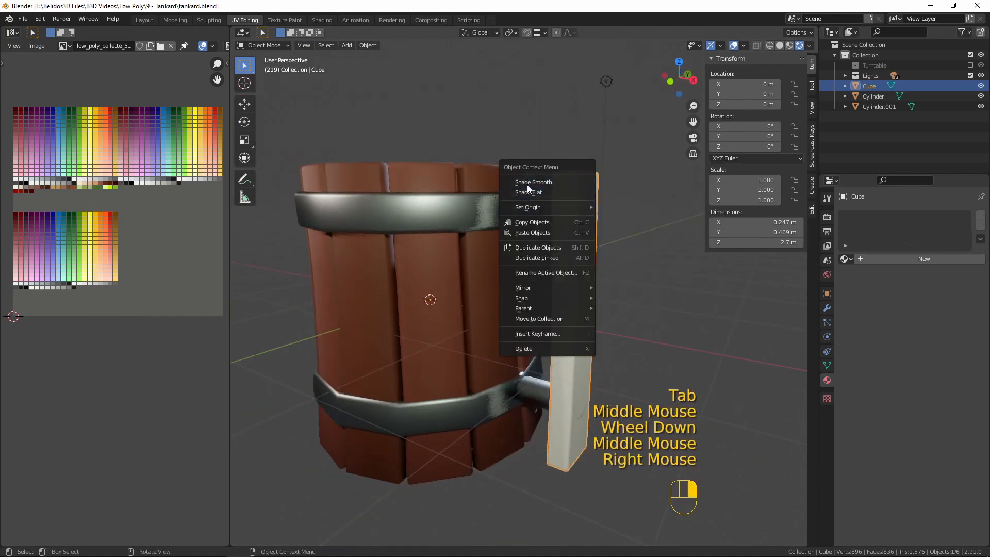
pyautogui.click(827, 366)
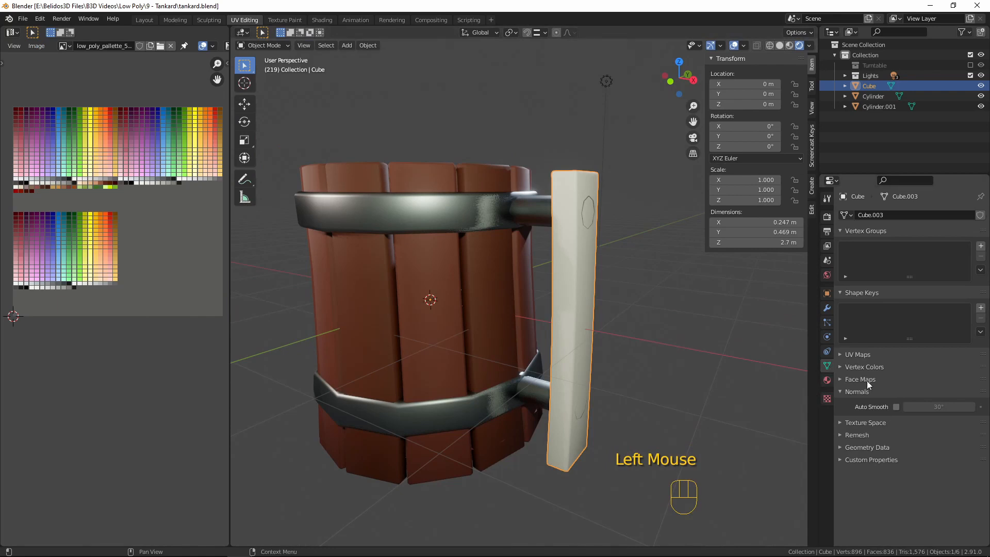
pyautogui.click(896, 407)
pyautogui.click(940, 407)
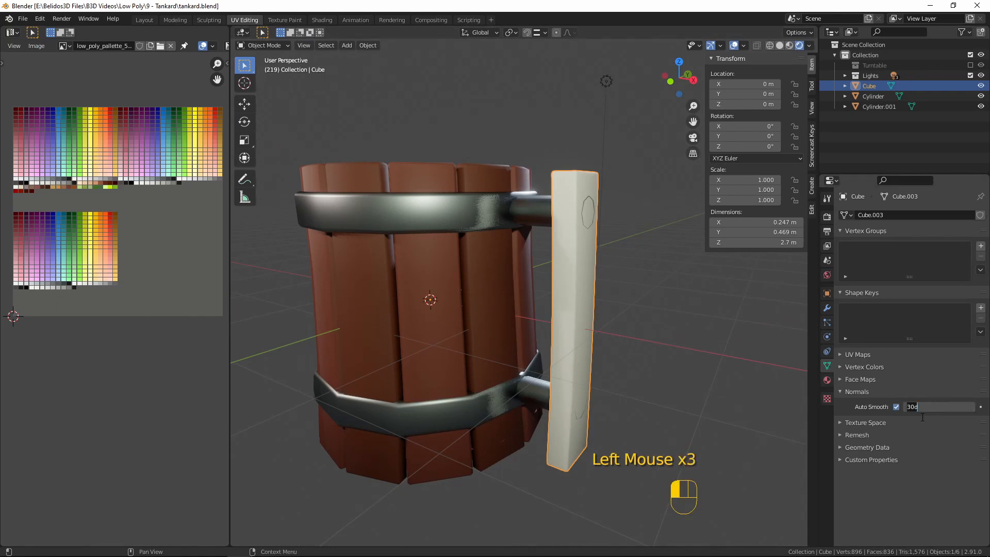
# Step: Reset the UVs of all handle faces to fill the texture area and assign the Palette material
pyautogui.moveTo(660, 328); pyautogui.dragTo(594, 357, button='middle')
pyautogui.press('Tab')
pyautogui.press('a')
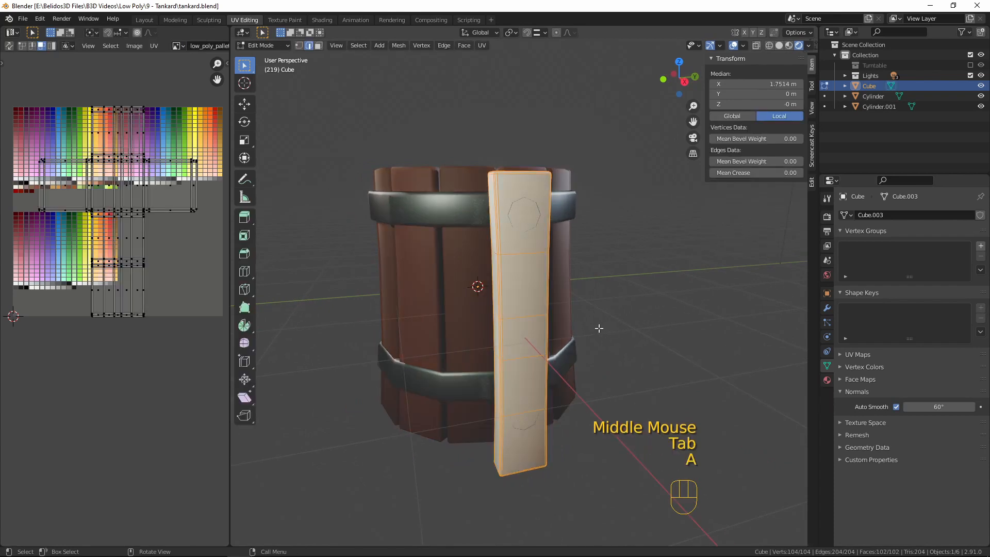
pyautogui.press('u')
pyautogui.press('f')
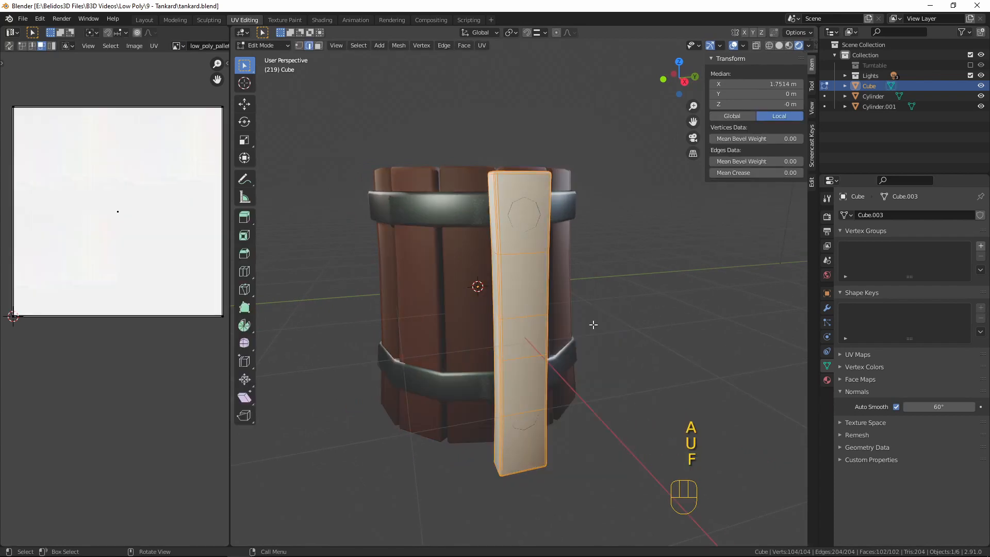
pyautogui.click(826, 380)
pyautogui.click(843, 259)
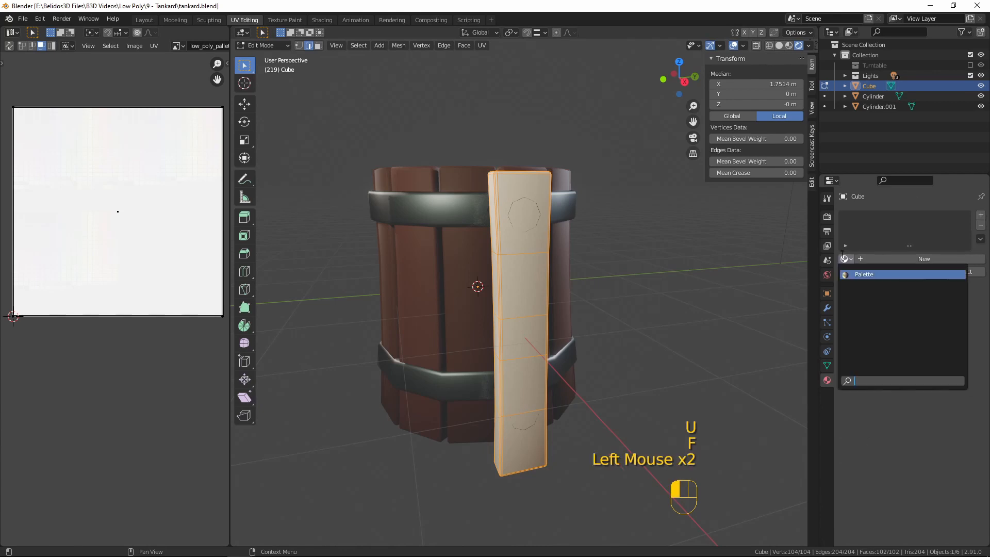
pyautogui.click(863, 274)
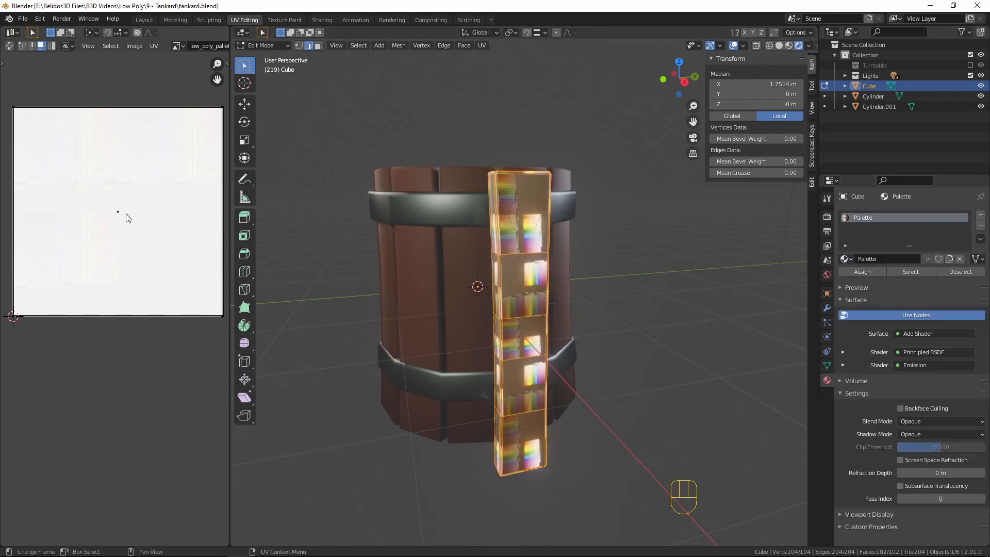
# Step: Scale all the handle's UVs to 0 and move them onto a brown palette swatch, checking the colour on the model
pyautogui.press('a')
pyautogui.press('s')
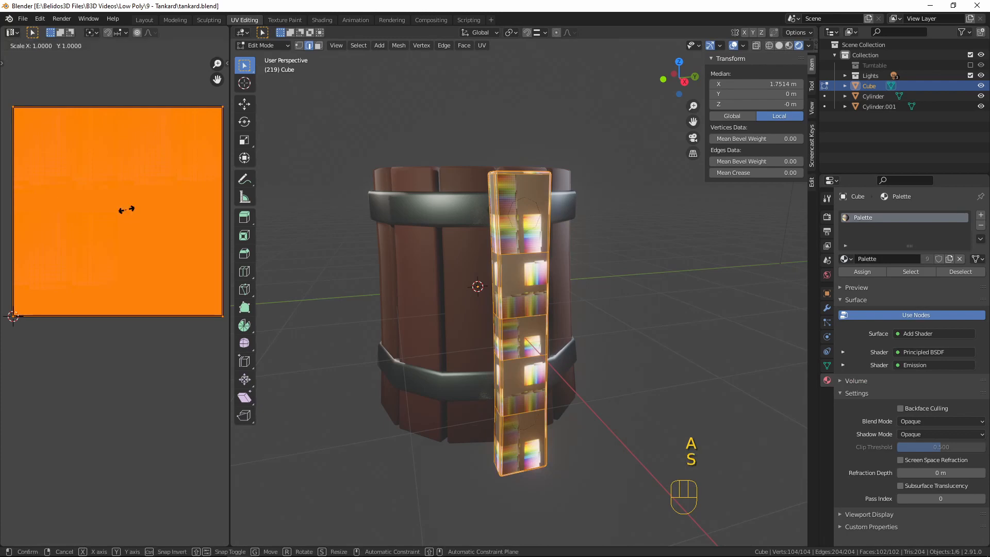
pyautogui.press('0')
pyautogui.click(126, 210)
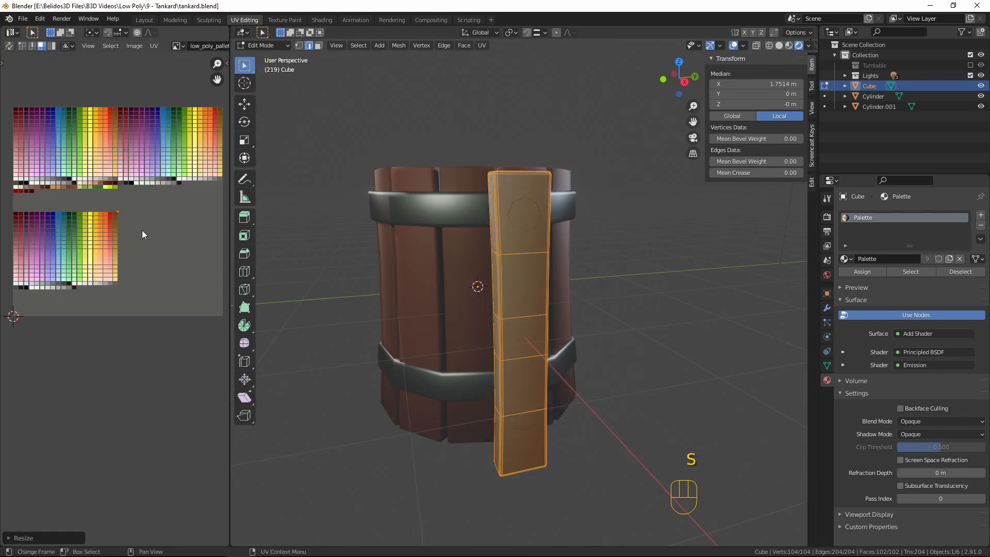
pyautogui.press('g')
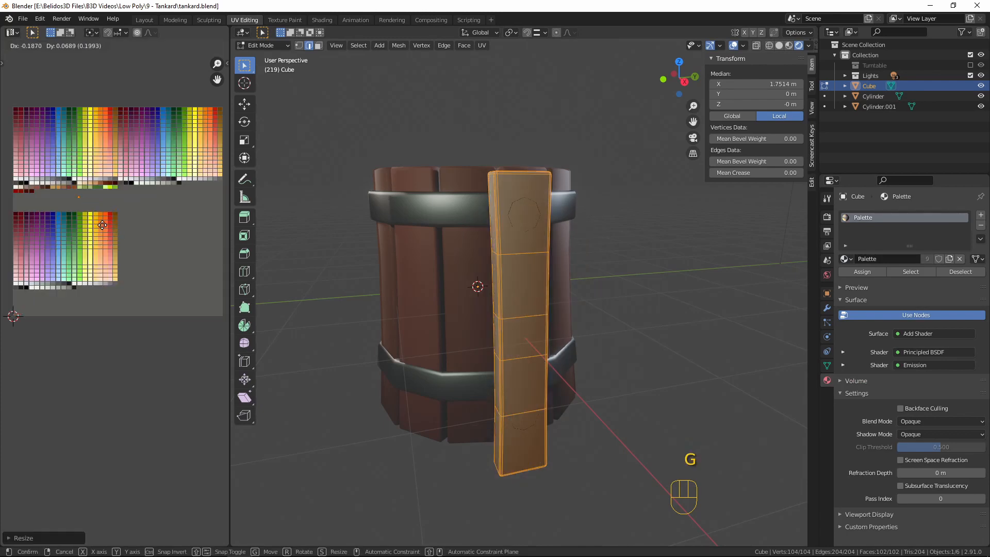
pyautogui.click(133, 210)
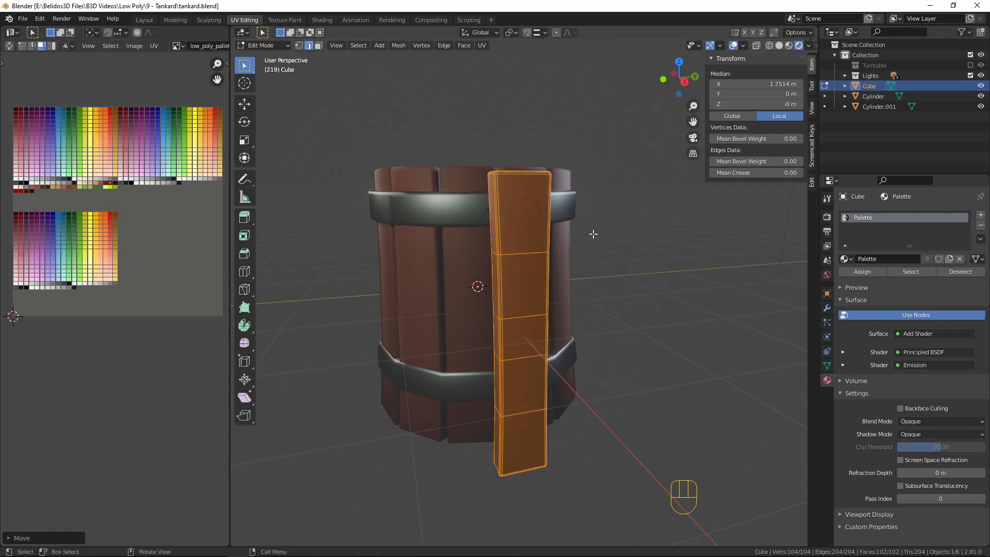
pyautogui.press('Tab')
pyautogui.moveTo(549, 249); pyautogui.dragTo(429, 294, button='middle')
pyautogui.press('a')
pyautogui.press('a')
pyautogui.press('a')
pyautogui.moveTo(502, 303); pyautogui.dragTo(573, 221, button='middle')
# Step: Edit the handle rods and fill the open outer end of the upper rod with a face
pyautogui.click(567, 209)
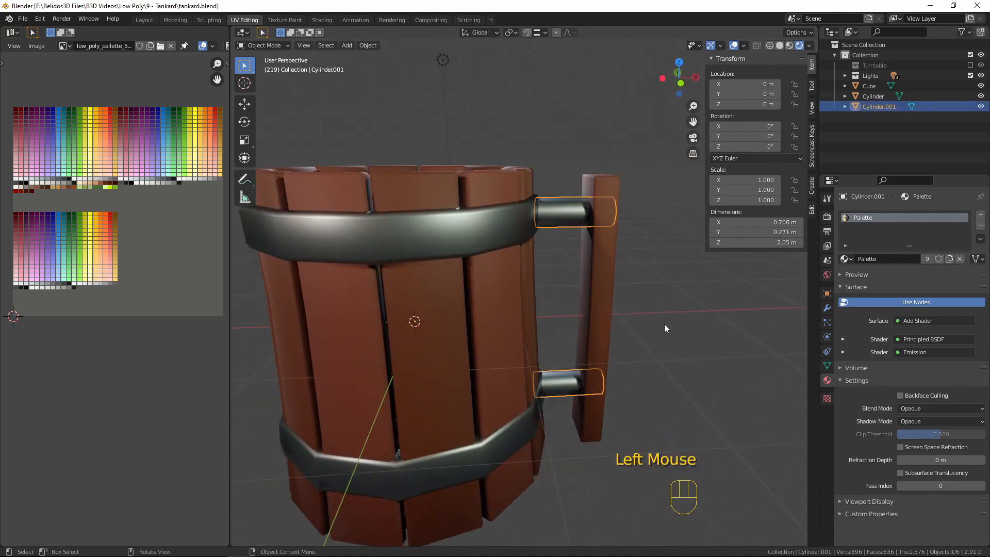
pyautogui.press('Tab')
pyautogui.moveTo(664, 324); pyautogui.dragTo(623, 318, button='middle')
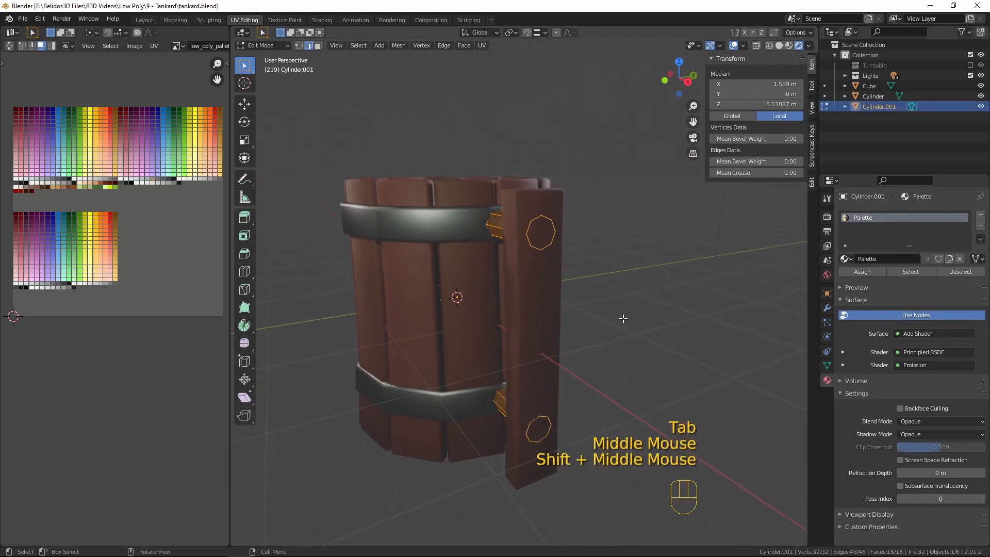
pyautogui.keyDown('alt'); pyautogui.click(547, 217); pyautogui.keyUp('alt')
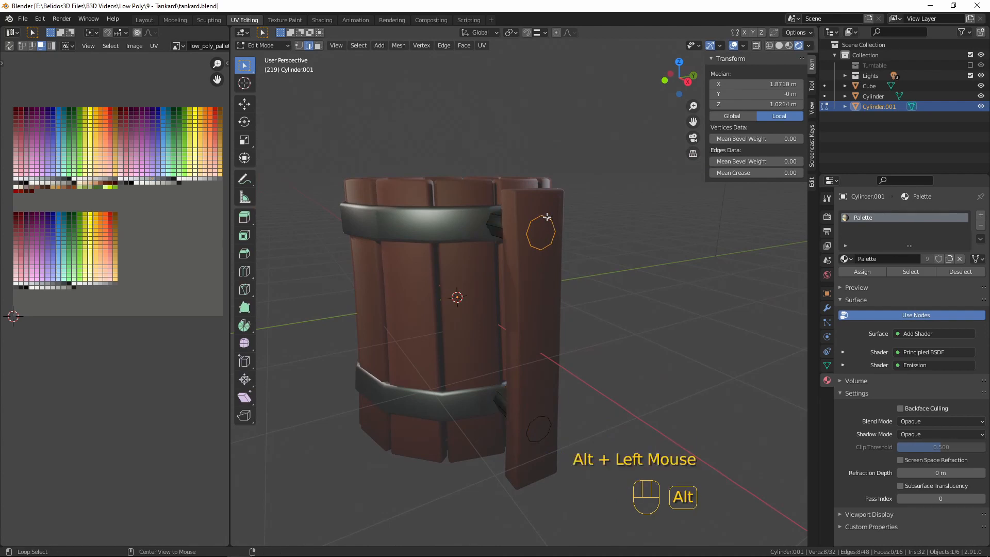
pyautogui.moveTo(619, 352); pyautogui.dragTo(608, 426, button='middle')
pyautogui.press('f')
# Step: Inset the upper rod's end face by about 0.035 m and move it about 0.013 m outward along X
pyautogui.scroll(2, 630, 385)
pyautogui.press('i')
pyautogui.click(658, 459)
pyautogui.press('g')
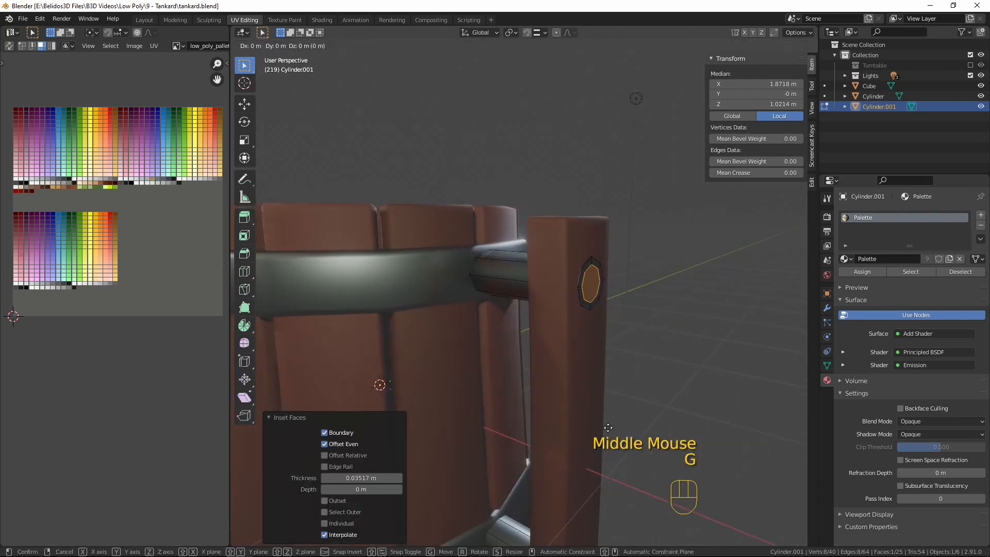
pyautogui.middleClick(608, 427)
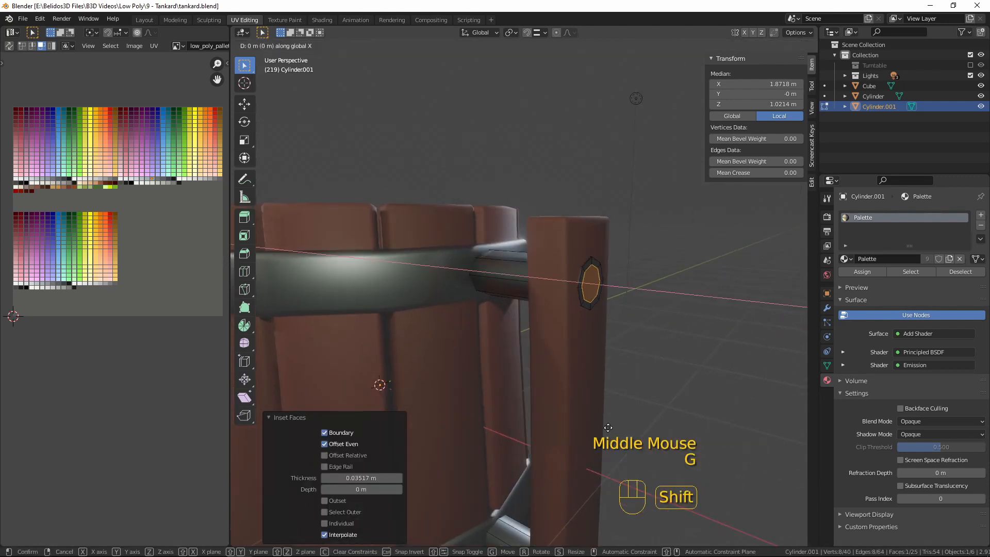
pyautogui.click(631, 442)
# Step: Inset the upper rod's end face again by about 0.032 m, move it about 0.0056 m outward along X, and check the rounded cap
pyautogui.press('KP_1')
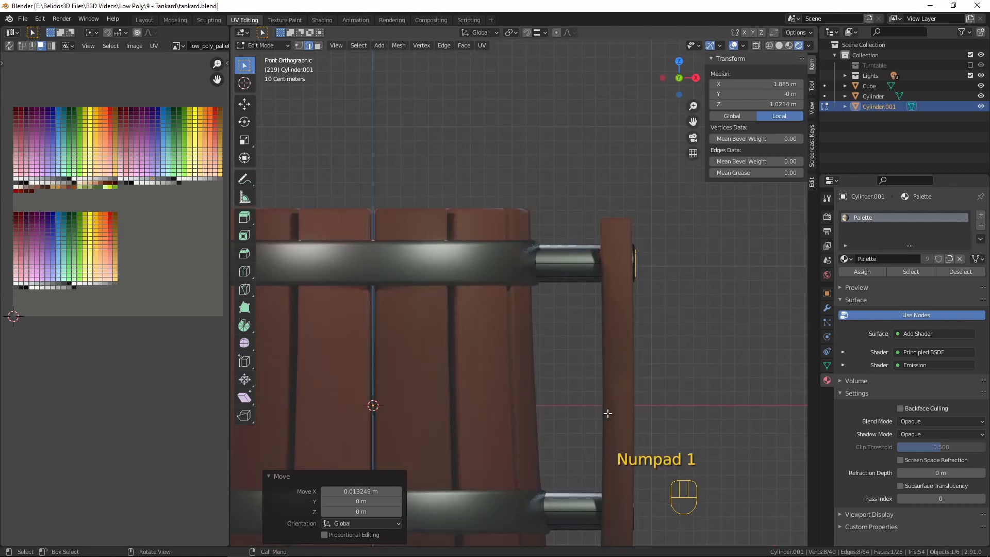
pyautogui.keyDown('shift'); pyautogui.moveTo(608, 413); pyautogui.dragTo(515, 413, button='middle'); pyautogui.keyUp('shift')
pyautogui.scroll(8, 592, 413)
pyautogui.keyDown('shift'); pyautogui.moveTo(591, 413); pyautogui.dragTo(488, 372, button='middle'); pyautogui.keyUp('shift')
pyautogui.press('i')
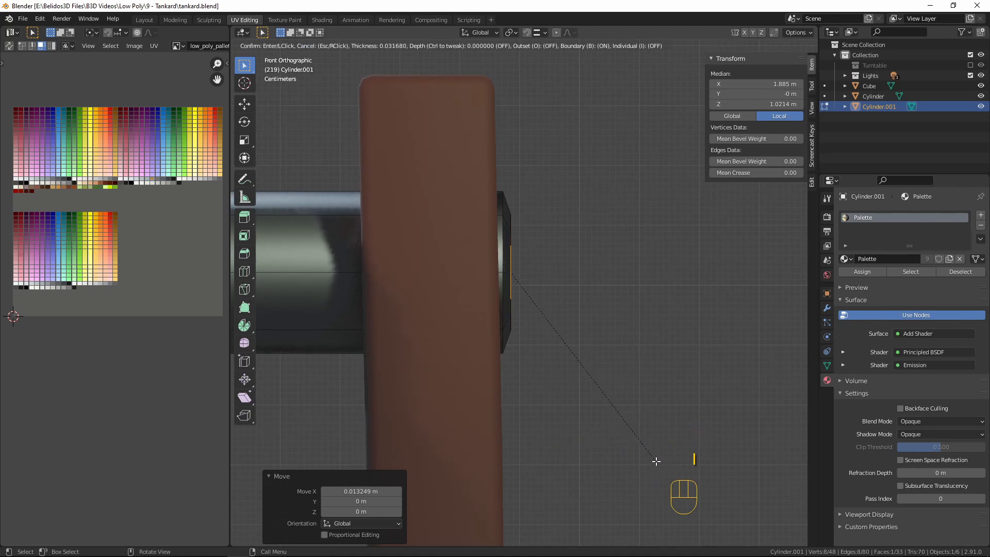
pyautogui.click(656, 461)
pyautogui.press('g')
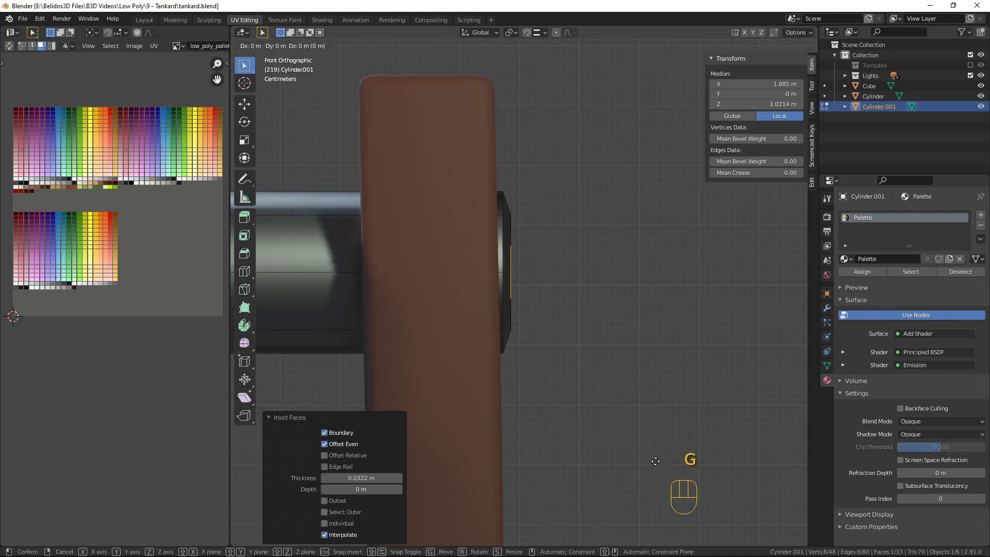
pyautogui.press('x')
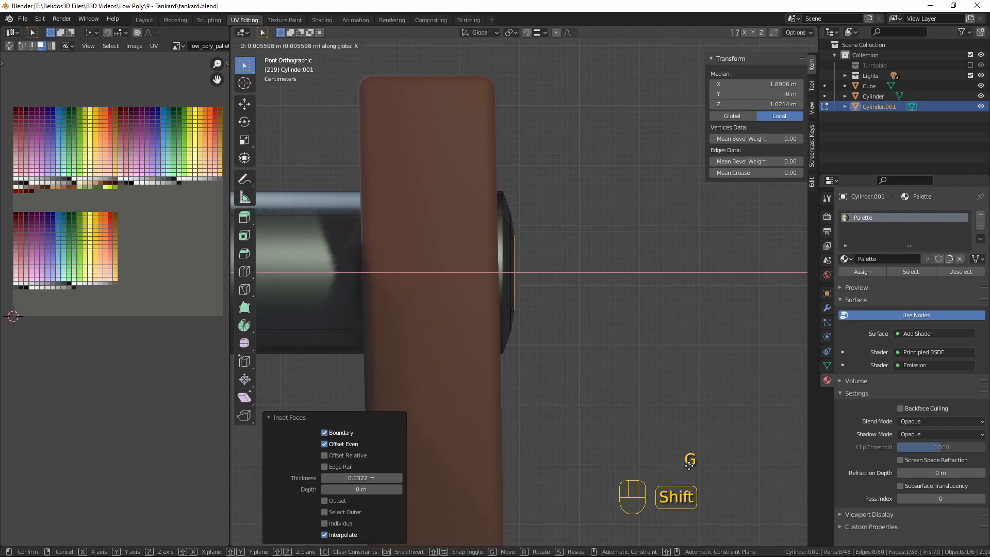
pyautogui.click(690, 465)
pyautogui.press('Tab')
pyautogui.scroll(-4, 657, 316)
pyautogui.moveTo(657, 316); pyautogui.dragTo(534, 354, button='middle')
pyautogui.press('a')
pyautogui.press('a')
pyautogui.press('a')
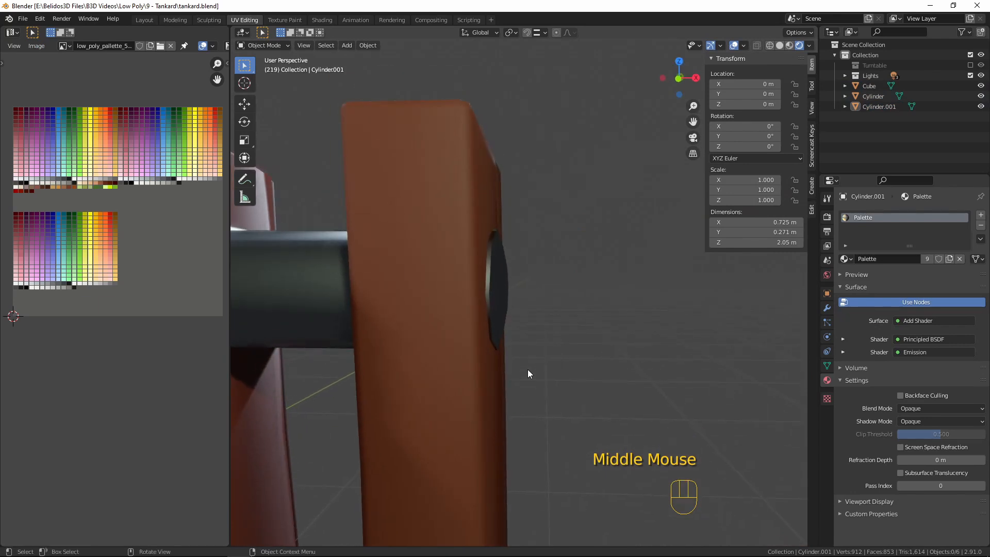
# Step: Expand the selection to the whole cap of the upper rod and move it about 0.013 m outward along X
pyautogui.press('Tab')
pyautogui.press('ctrl+KP_Add')
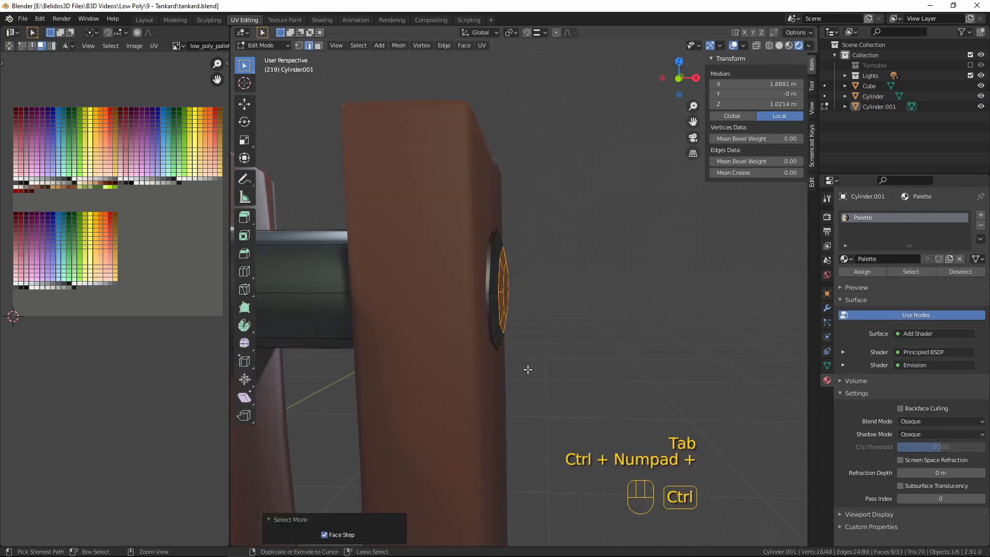
pyautogui.press('ctrl+KP_Add')
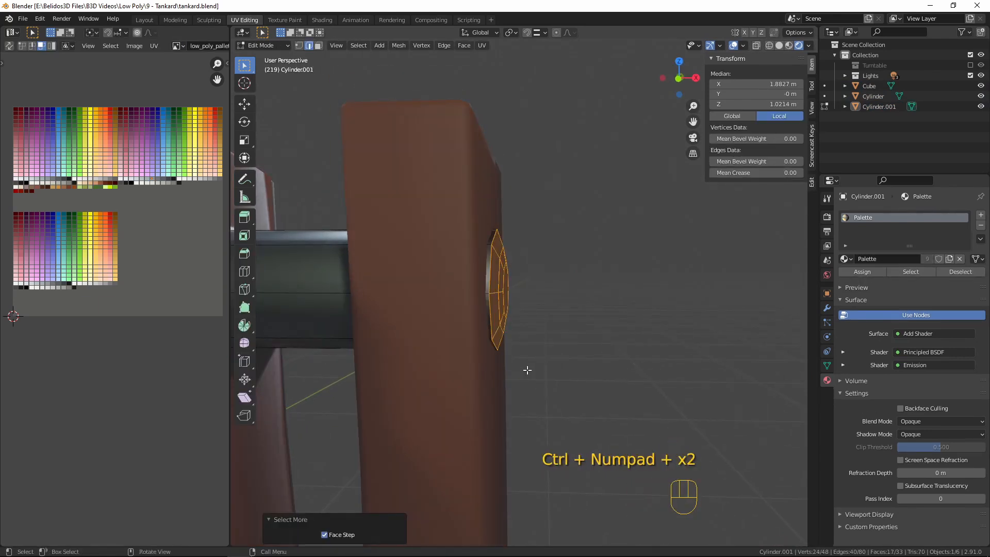
pyautogui.press('g')
pyautogui.press('x')
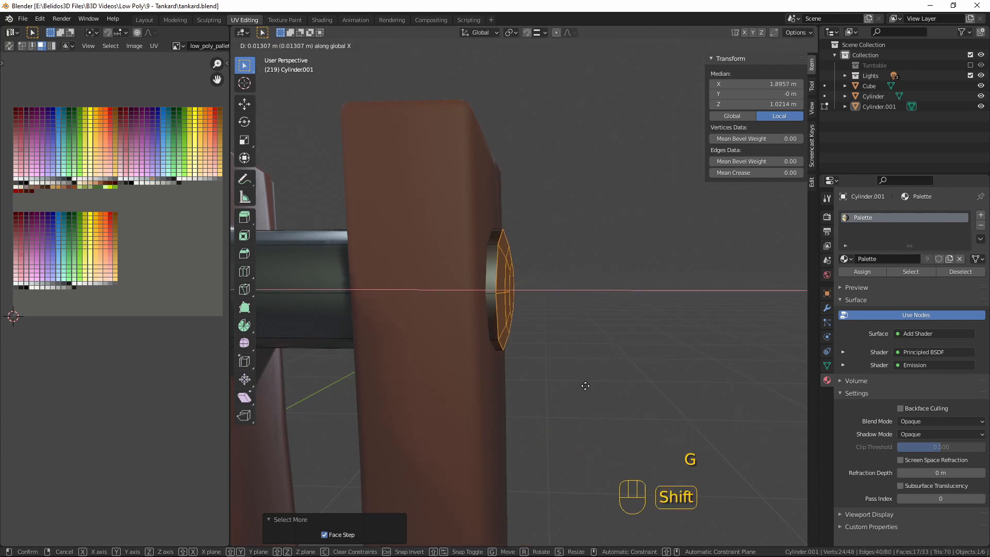
pyautogui.click(585, 385)
# Step: Select the lower rod's open outer edge loop, move it about 0.025 m outward along X, and fill it with a face
pyautogui.scroll(-4, 558, 348)
pyautogui.keyDown('shift'); pyautogui.moveTo(582, 410); pyautogui.dragTo(492, 263, button='middle'); pyautogui.keyUp('shift')
pyautogui.scroll(3, 493, 263)
pyautogui.press('2')
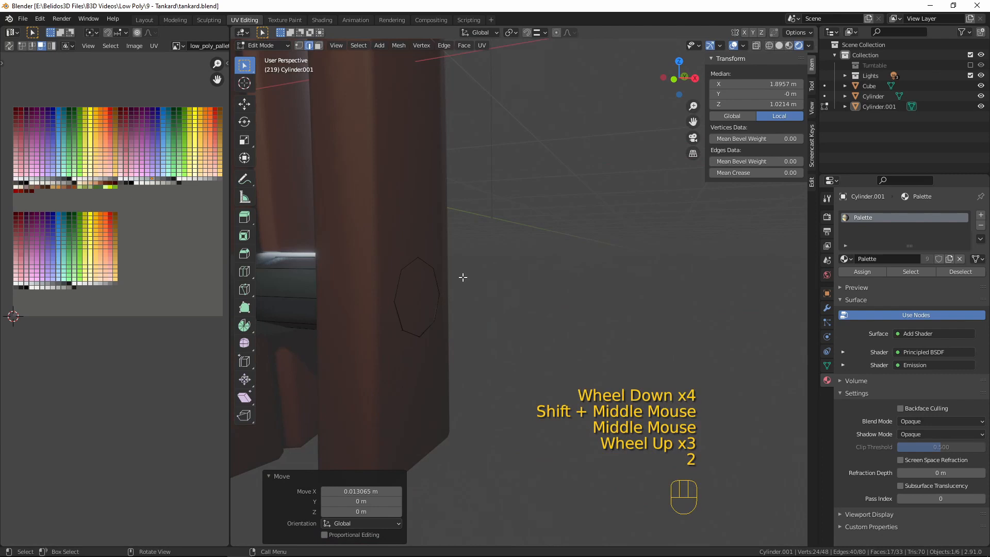
pyautogui.keyDown('alt'); pyautogui.click(429, 266); pyautogui.keyUp('alt')
pyautogui.moveTo(488, 345); pyautogui.dragTo(520, 341, button='middle')
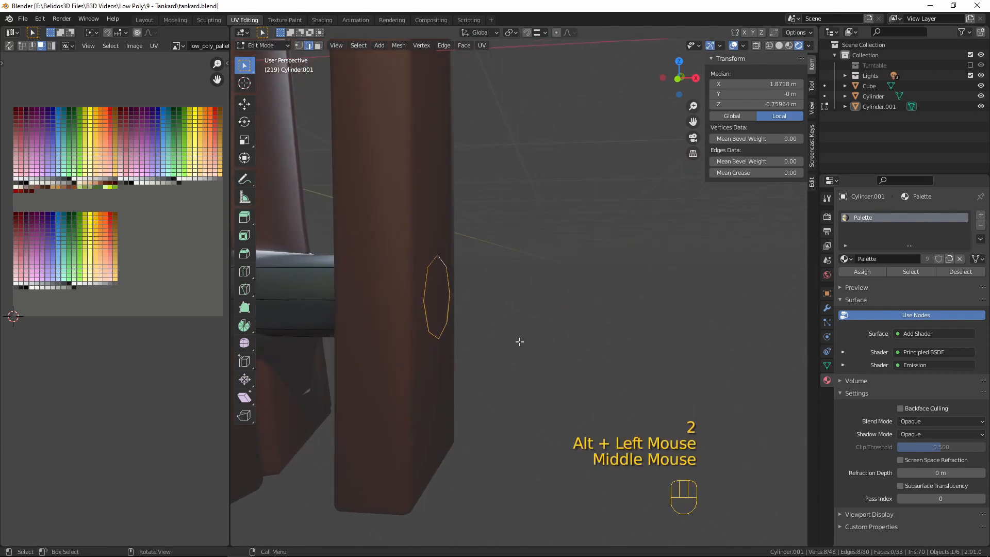
pyautogui.press('g')
pyautogui.click(527, 345)
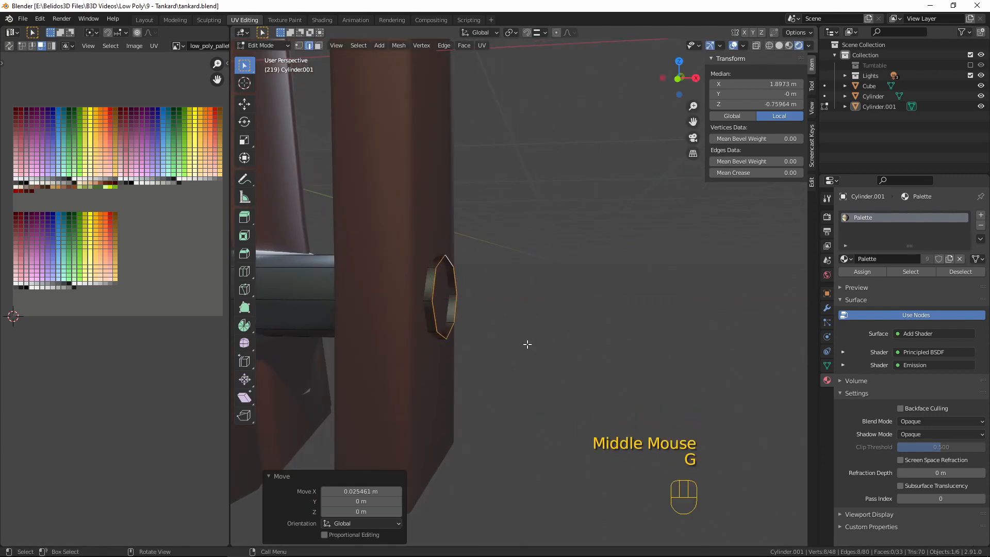
pyautogui.press('f')
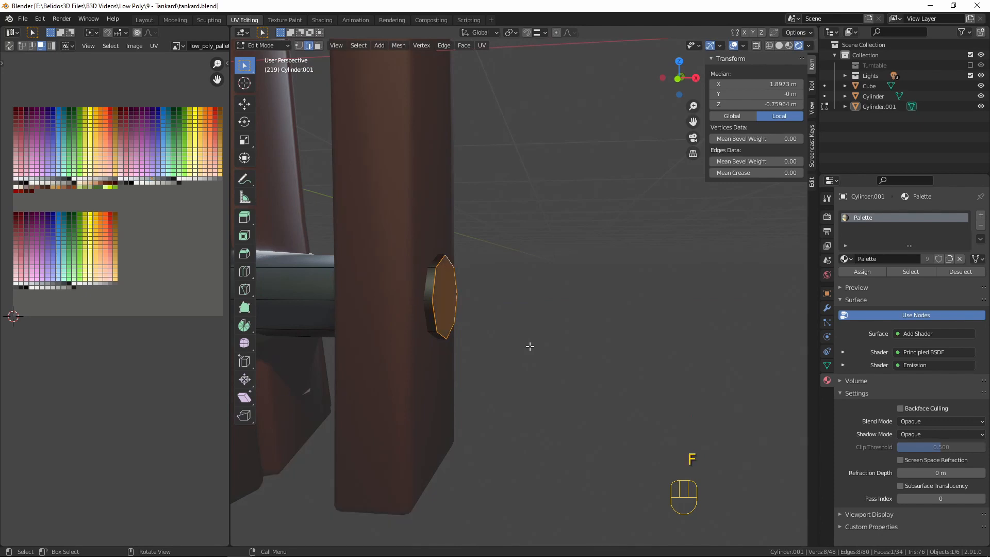
# Step: Inset the lower rod's end face by about 0.039 m and move it about 0.016 m outward along X
pyautogui.moveTo(533, 385); pyautogui.dragTo(500, 407, button='middle')
pyautogui.press('i')
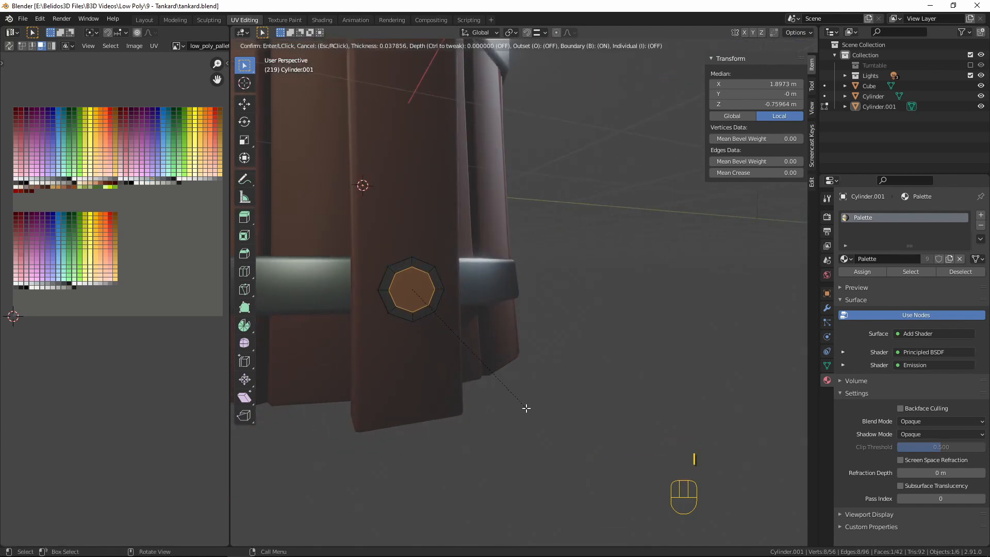
pyautogui.click(524, 406)
pyautogui.moveTo(524, 407); pyautogui.dragTo(523, 400, button='middle')
pyautogui.press('KP_1')
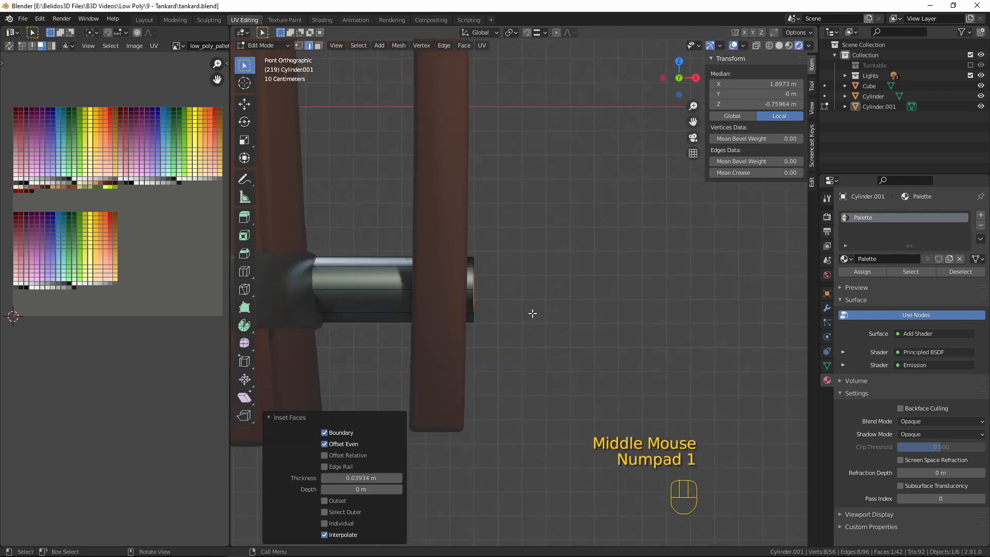
pyautogui.press('g')
pyautogui.middleClick(524, 311)
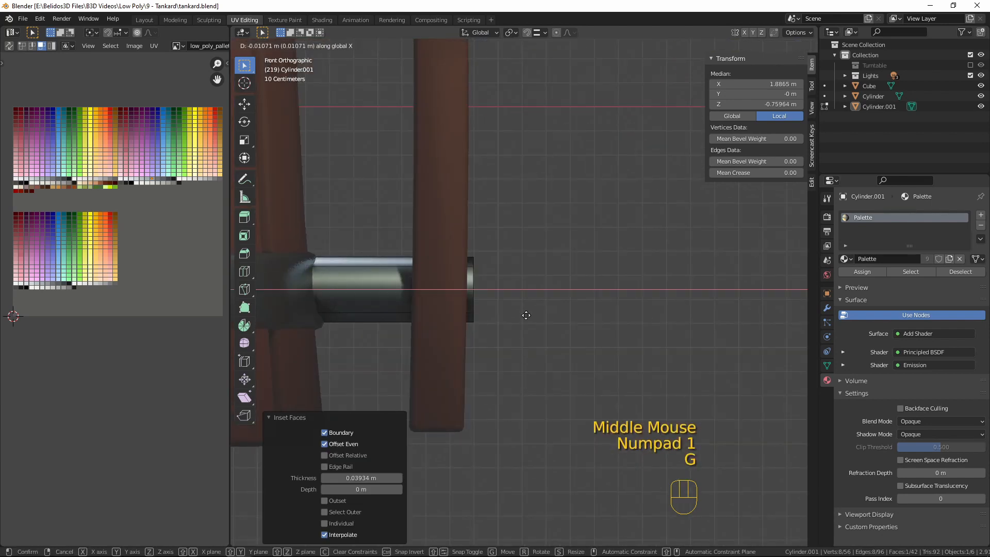
pyautogui.click(590, 333)
# Step: Inset the lower rod's end face again by about 0.067 m, move it about 0.01 m outward along X, and finish editing
pyautogui.moveTo(590, 334); pyautogui.dragTo(628, 389, button='middle')
pyautogui.press('i')
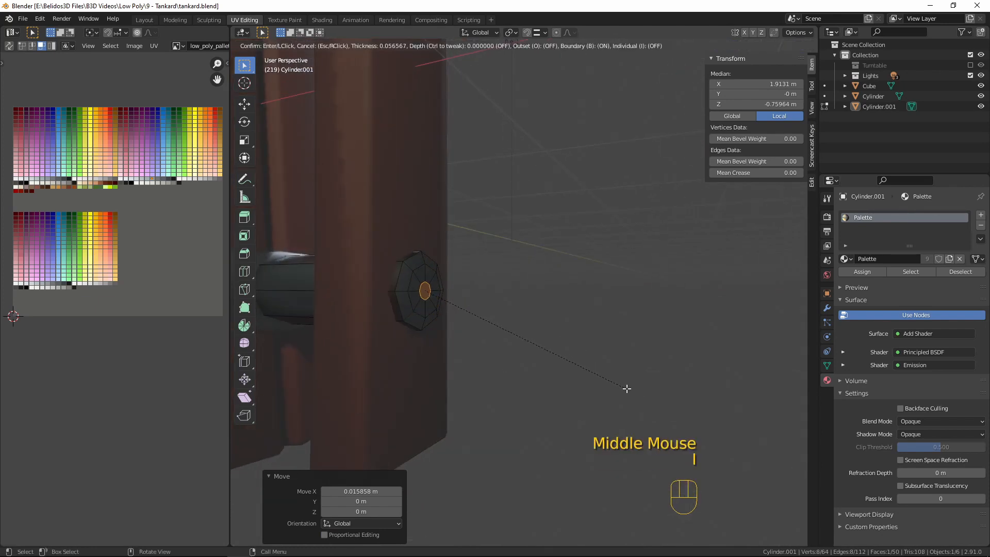
pyautogui.click(624, 387)
pyautogui.press('KP_1')
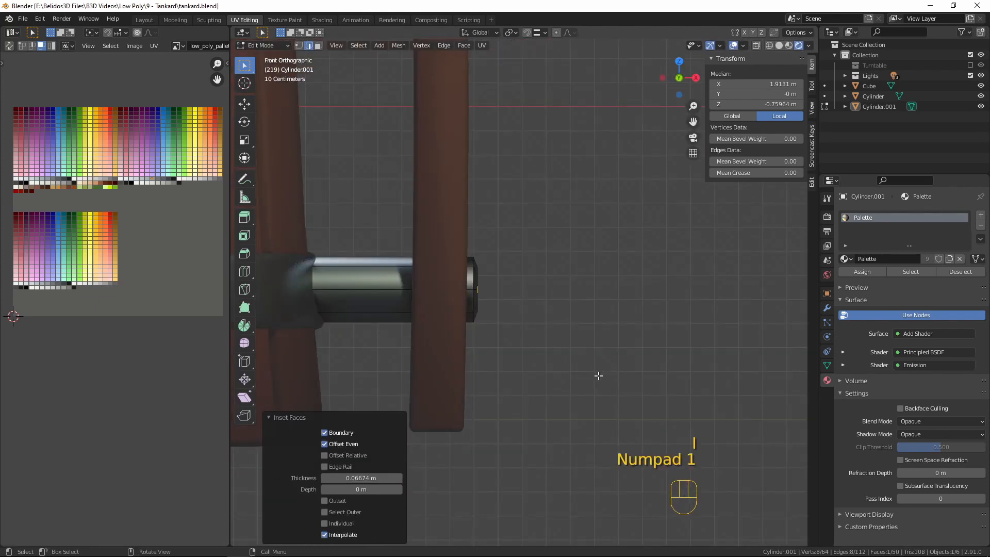
pyautogui.press('g')
pyautogui.middleClick(607, 380)
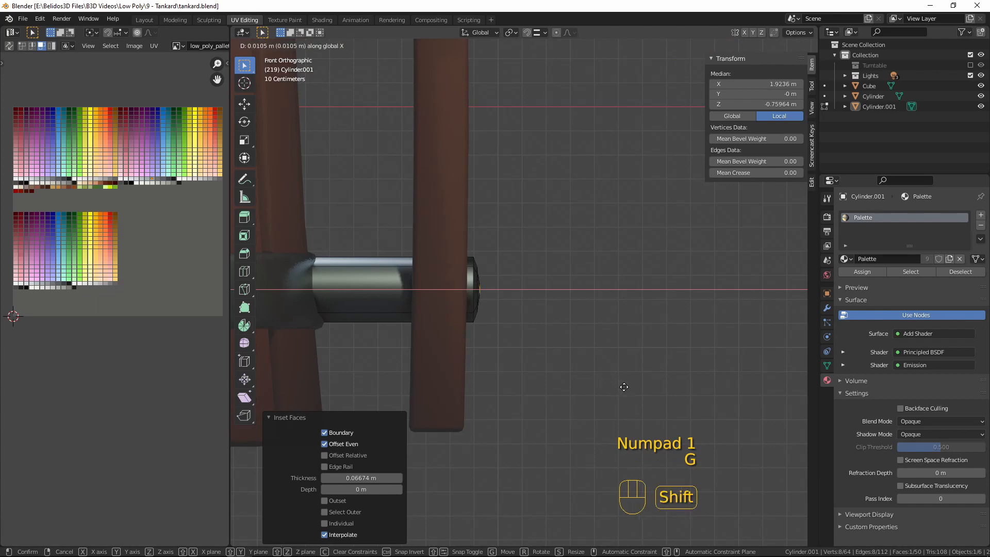
pyautogui.click(623, 386)
pyautogui.press('Tab')
# Step: Examine the whole tankard from several sides, including the bands, planks and handle with its rod caps
pyautogui.scroll(-3, 564, 350)
pyautogui.moveTo(564, 351); pyautogui.dragTo(559, 216, button='middle')
pyautogui.scroll(-3, 483, 342)
pyautogui.moveTo(526, 290); pyautogui.dragTo(565, 317, button='middle')
pyautogui.moveTo(563, 389); pyautogui.dragTo(477, 250, button='middle')
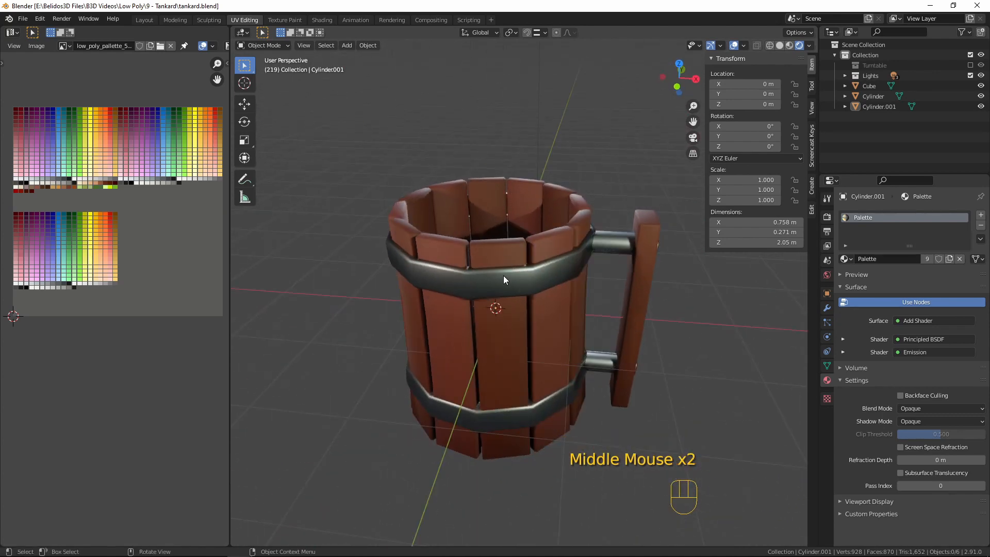
pyautogui.moveTo(404, 320); pyautogui.dragTo(534, 293, button='middle')
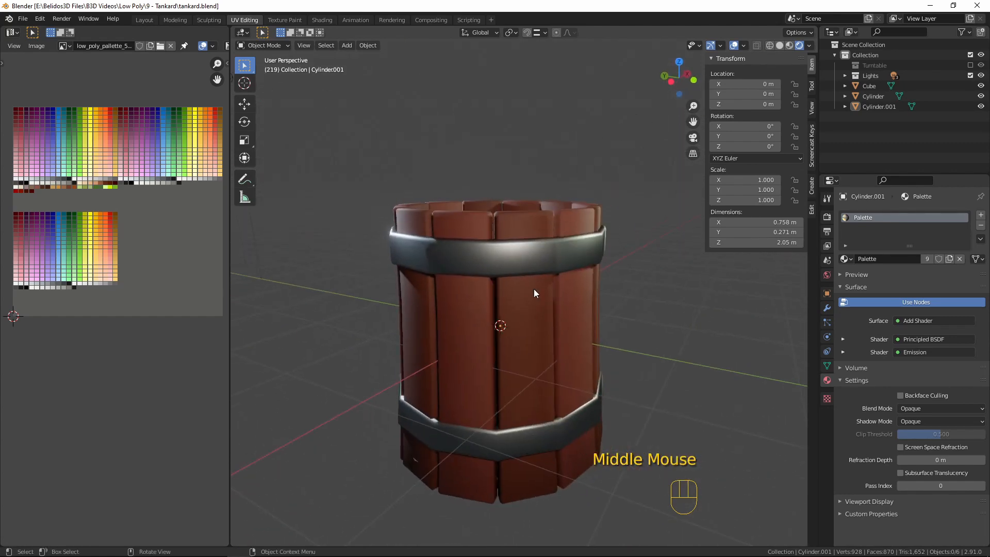
pyautogui.scroll(-3, 533, 236)
pyautogui.moveTo(533, 236); pyautogui.dragTo(517, 256, button='middle')
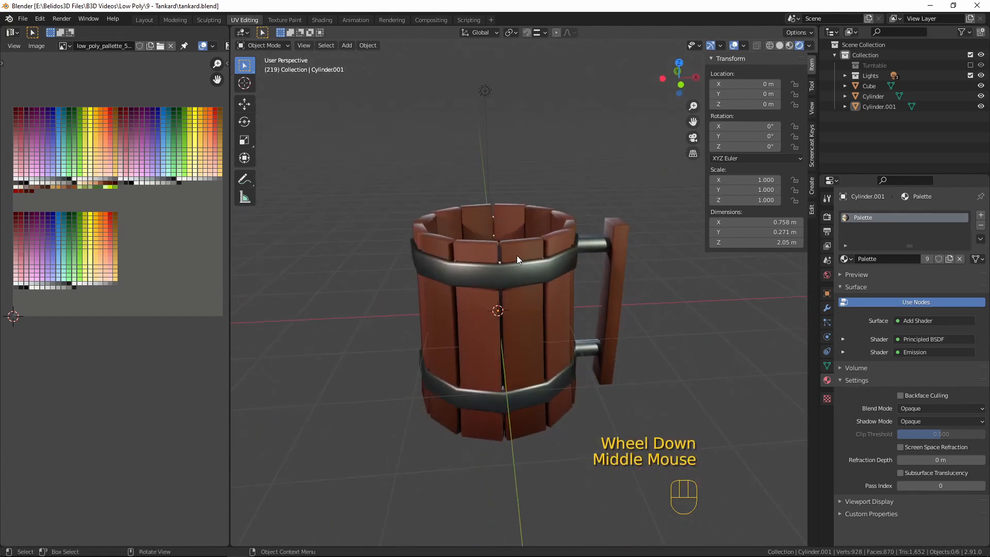
# Step: On the tankard body, select a front face of the upper metal band and snap the 3D cursor to it
pyautogui.click(521, 283)
pyautogui.click(520, 283)
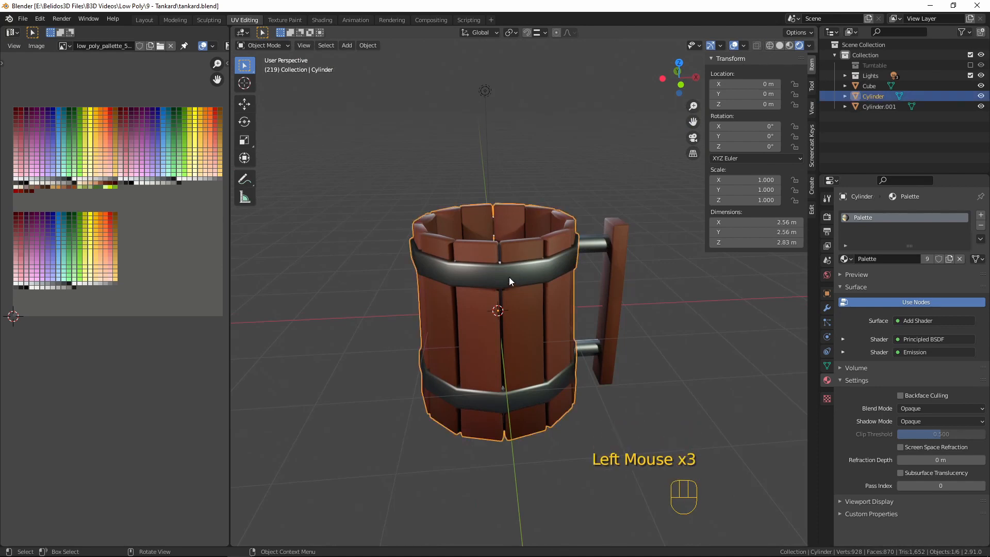
pyautogui.press('Tab')
pyautogui.moveTo(519, 326); pyautogui.dragTo(530, 366, button='middle')
pyautogui.press('3')
pyautogui.click(491, 246)
pyautogui.hotkey('shift', 's')
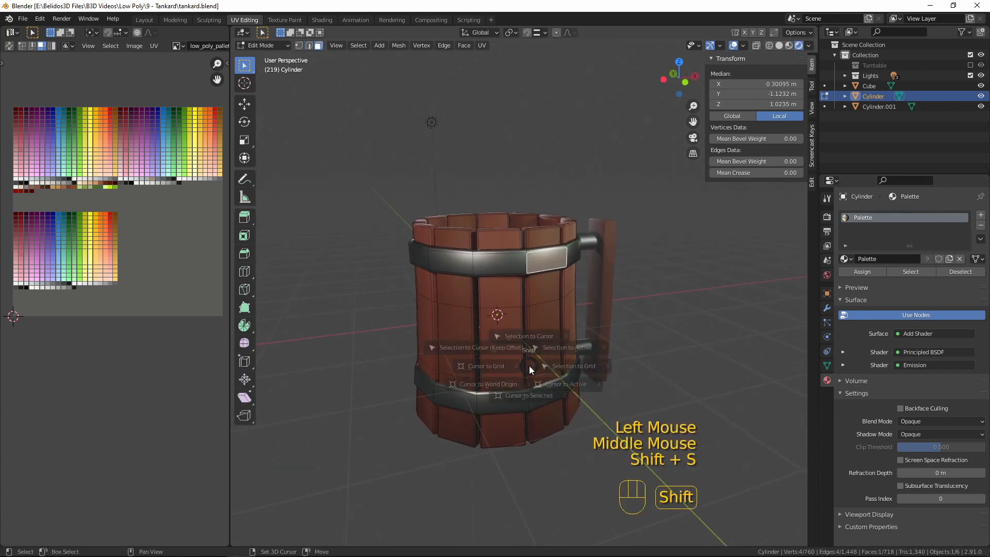
pyautogui.click(525, 425)
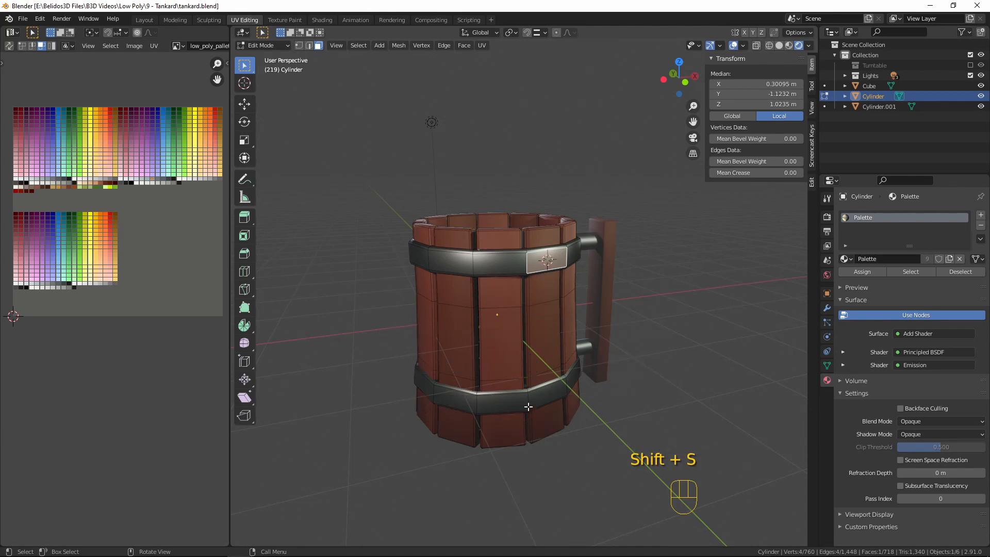
pyautogui.press('Tab')
# Step: Add an 8-vertex cylinder mesh without caps at the 3D cursor on the upper band
pyautogui.keyDown('shift'); pyautogui.moveTo(634, 360); pyautogui.dragTo(504, 388, button='middle'); pyautogui.keyUp('shift')
pyautogui.scroll(2, 561, 365)
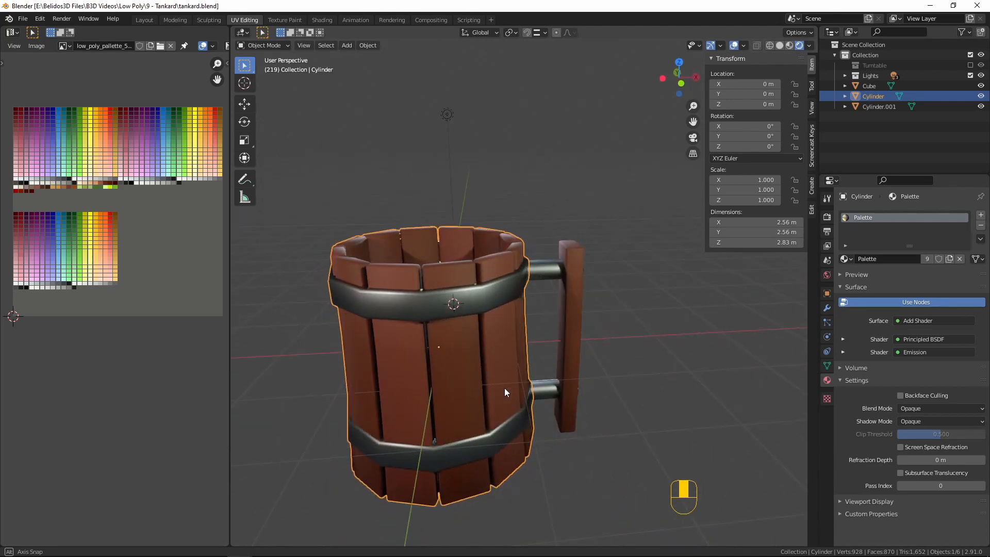
pyautogui.hotkey('shift', 'a')
pyautogui.moveTo(473, 342)
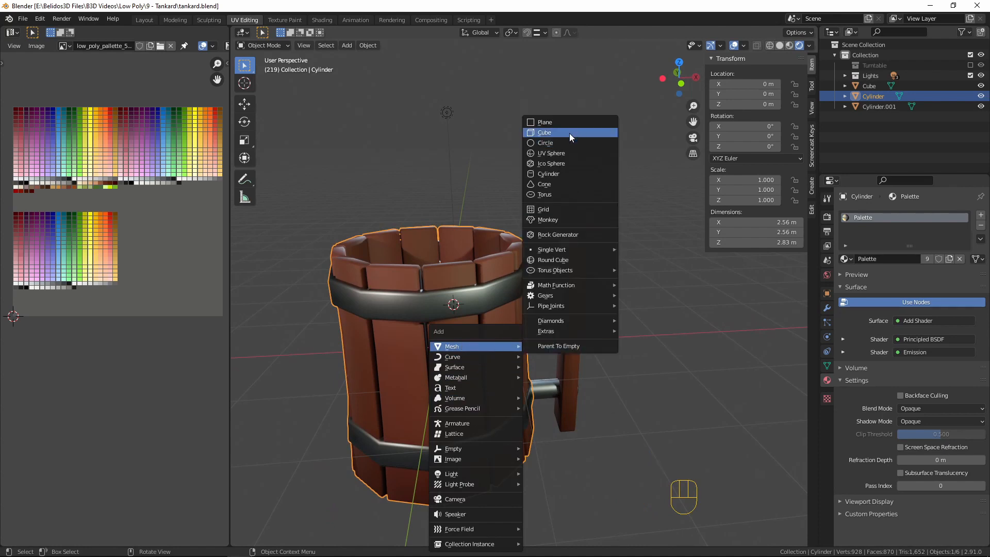
pyautogui.click(564, 174)
pyautogui.moveTo(493, 216); pyautogui.dragTo(468, 253, button='middle')
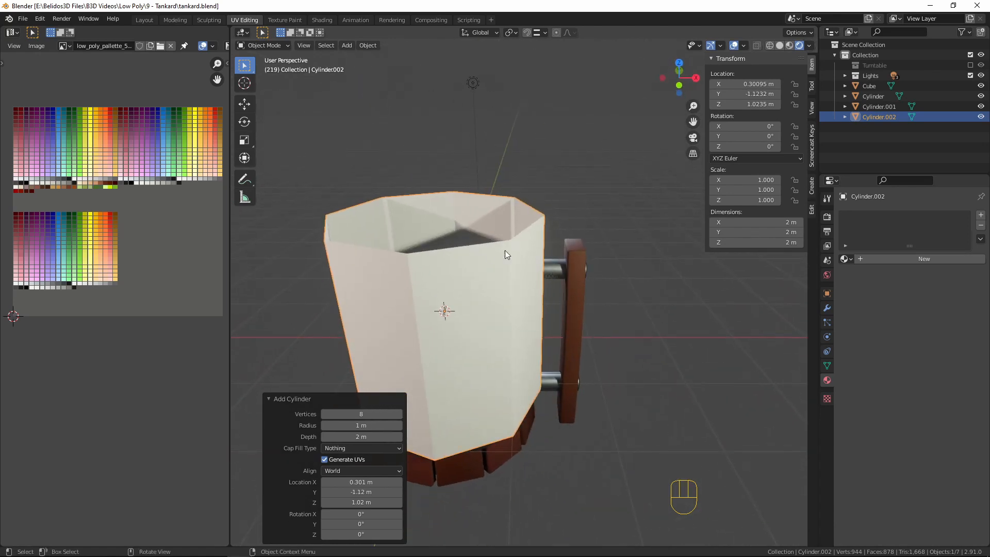
# Step: Scale the new cylinder's mesh to 0.15 and rotate it 90° about X so its open end faces outward
pyautogui.press('Tab')
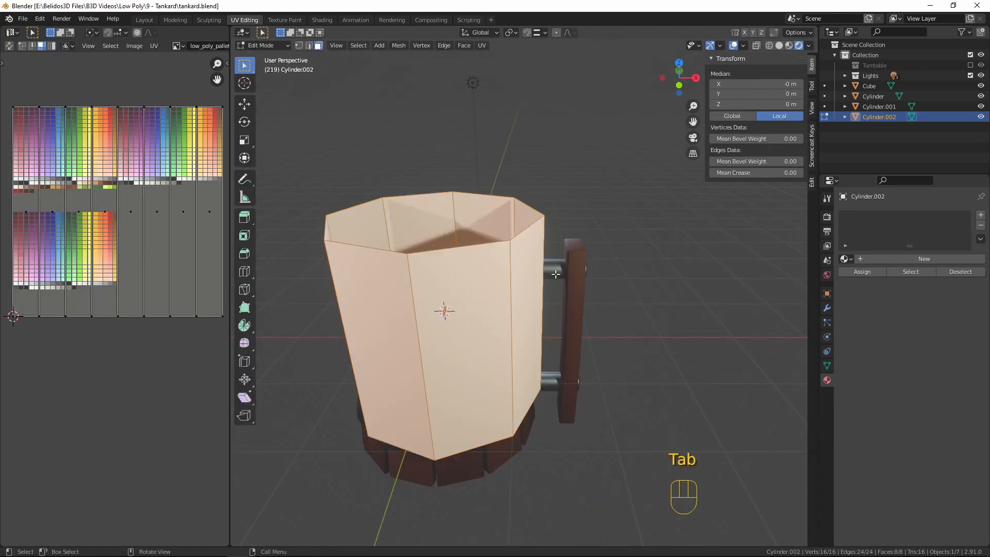
pyautogui.keyDown('shift'); pyautogui.moveTo(555, 273); pyautogui.dragTo(479, 273, button='middle'); pyautogui.keyUp('shift')
pyautogui.press('s')
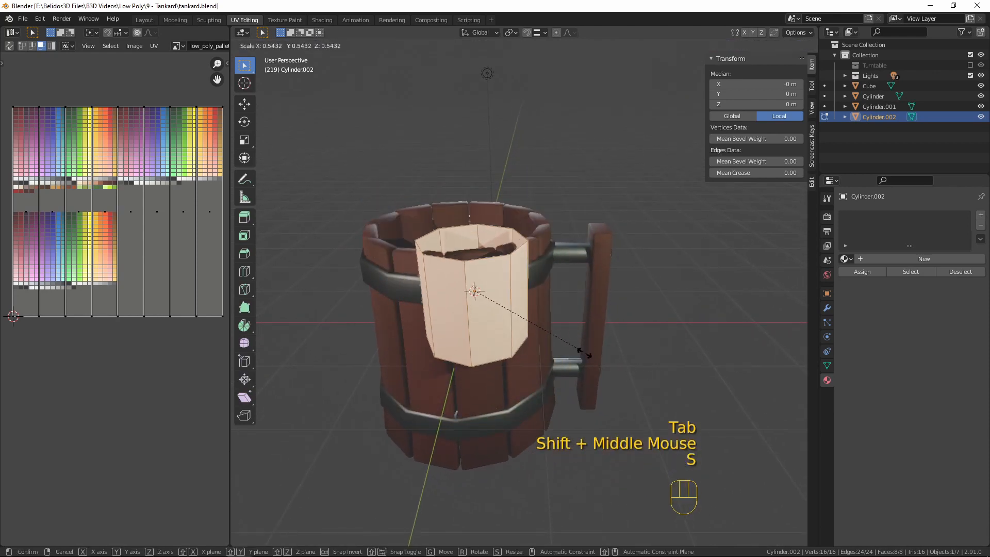
pyautogui.click(508, 301)
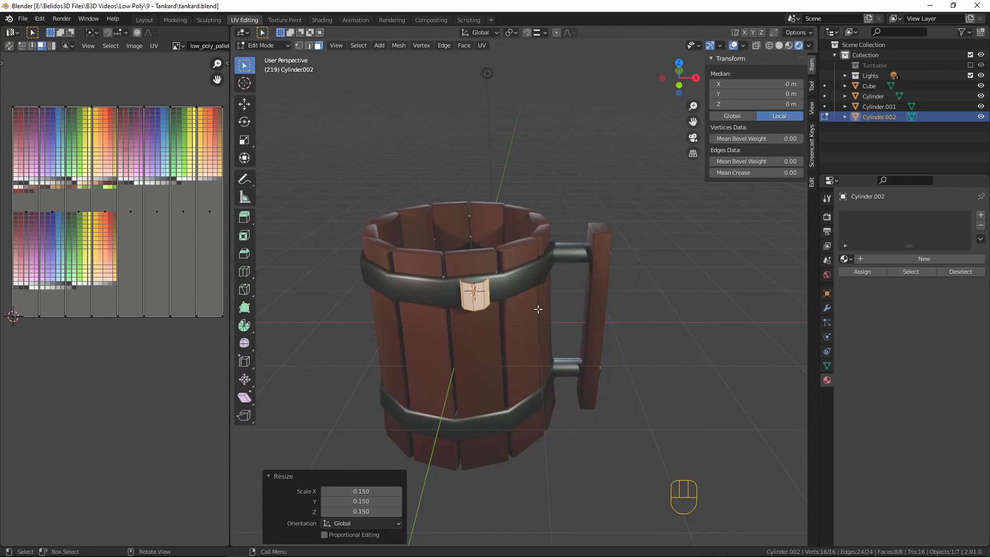
pyautogui.moveTo(539, 309)
pyautogui.mouseDown(button='middle')
pyautogui.moveTo(404, 343)
pyautogui.moveTo(563, 320)
pyautogui.moveTo(397, 294)
pyautogui.moveTo(387, 312)
pyautogui.moveTo(466, 322)
pyautogui.moveTo(499, 343)
pyautogui.moveTo(590, 349)
pyautogui.moveTo(572, 361)
pyautogui.moveTo(538, 327)
pyautogui.mouseUp(button='middle')
pyautogui.press('r')
pyautogui.press('x')
pyautogui.press('Return')
# Step: Select the edge loop at the small cylinder's outward-facing open end and fill it with a face
pyautogui.scroll(5, 497, 321)
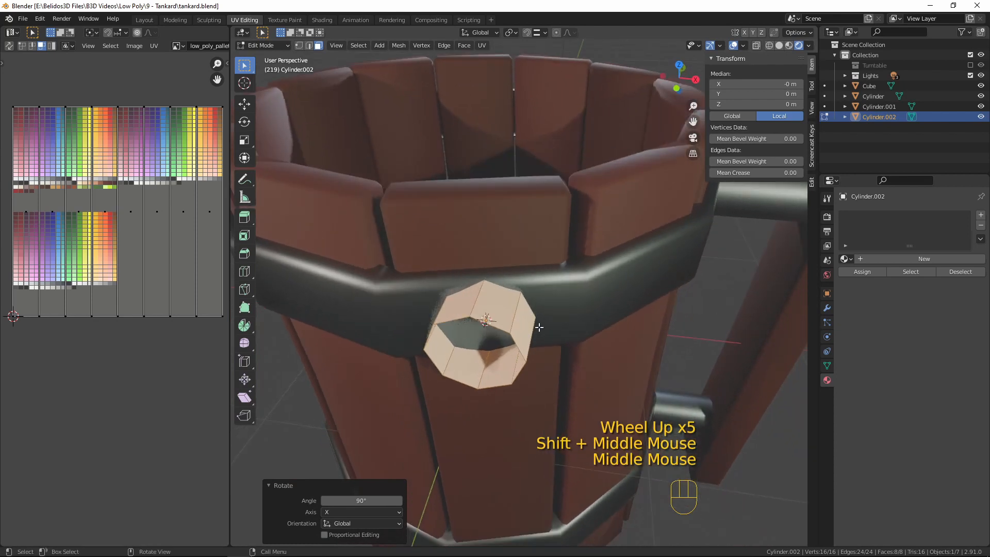
pyautogui.keyDown('alt'); pyautogui.click(486, 320); pyautogui.keyUp('alt')
pyautogui.moveTo(486, 320); pyautogui.dragTo(516, 338, button='middle')
pyautogui.press('2')
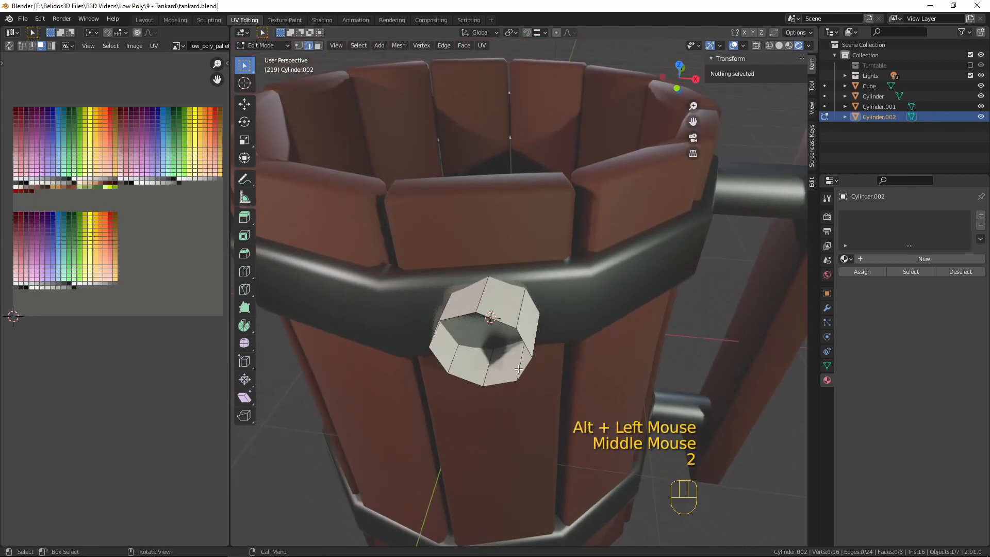
pyautogui.keyDown('alt'); pyautogui.click(500, 321); pyautogui.keyUp('alt')
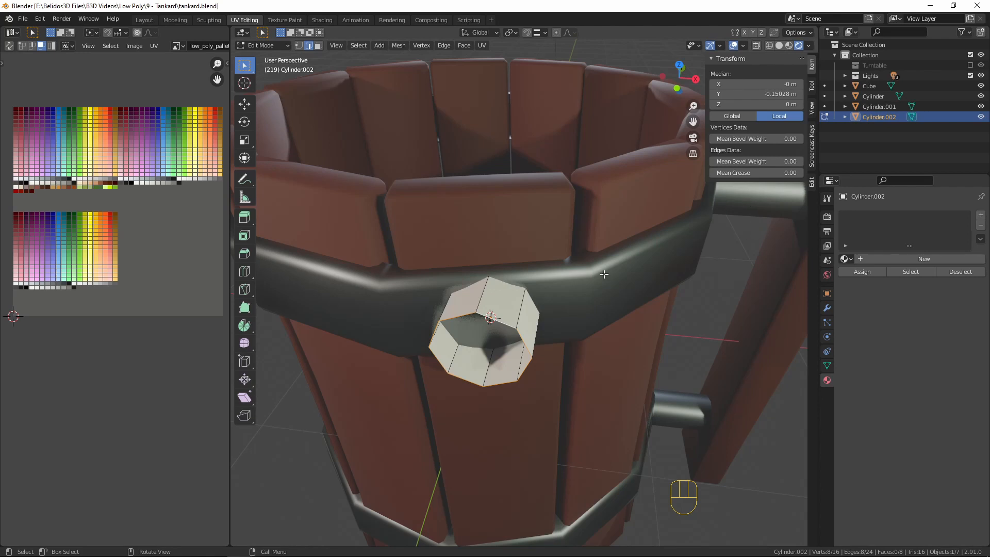
pyautogui.press('f')
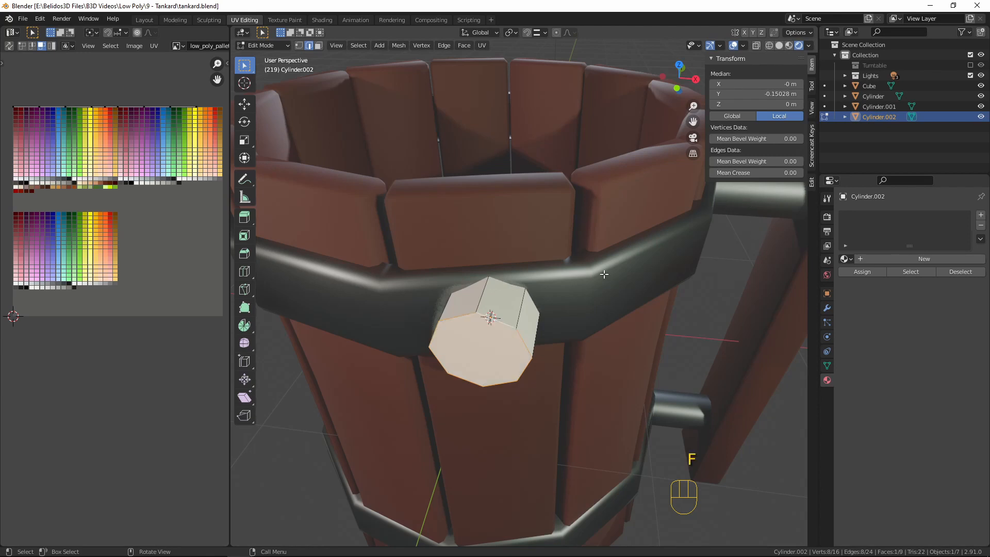
# Step: Inset the small cylinder's front face by about 0.04 m, then inset the resulting inner face once more
pyautogui.press('i')
pyautogui.click(602, 367)
pyautogui.press('i')
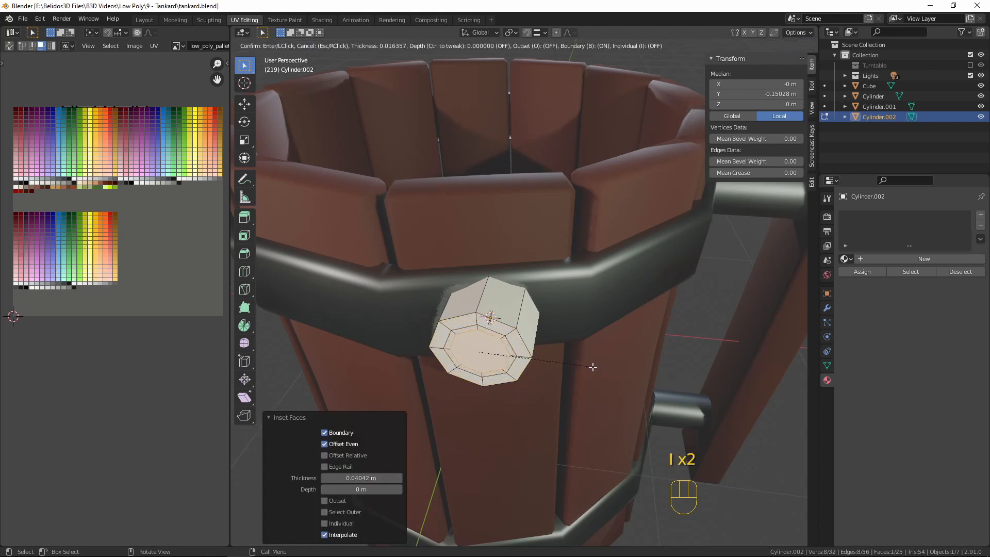
pyautogui.click(586, 366)
# Step: Select the inner ring of faces on the small cylinder's front and move it about 0.025 m outward along negative Y
pyautogui.press('3')
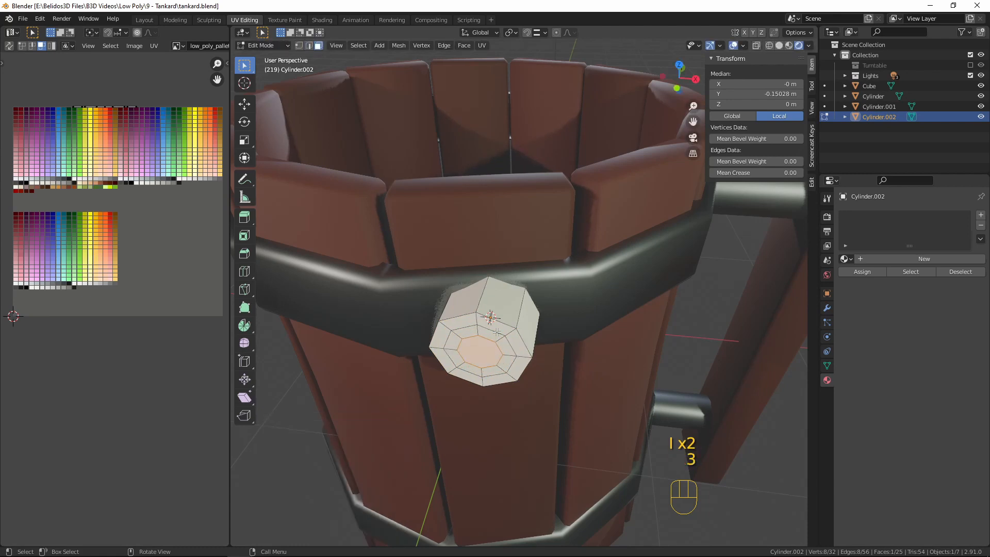
pyautogui.keyDown('alt'); pyautogui.click(478, 332); pyautogui.keyUp('alt')
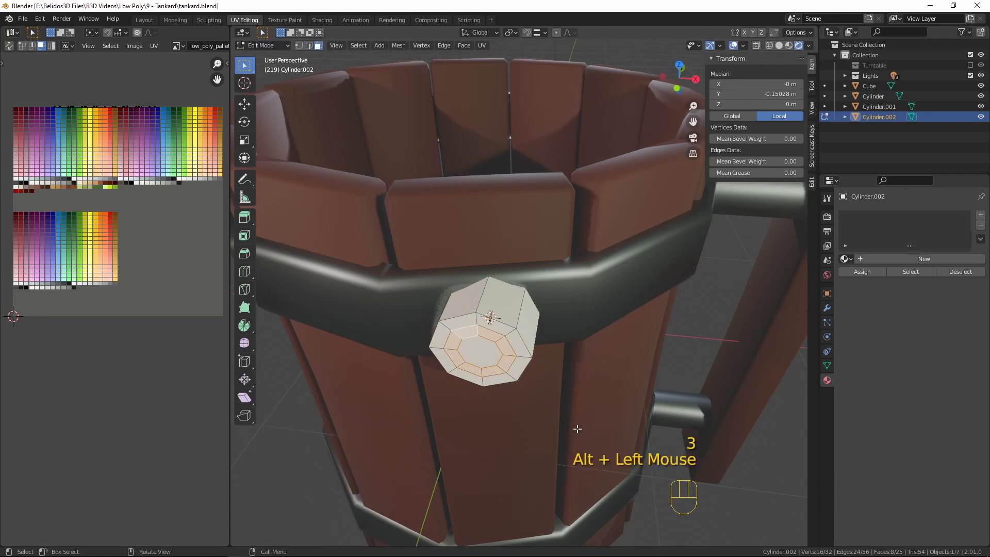
pyautogui.moveTo(574, 426); pyautogui.dragTo(494, 351, button='middle')
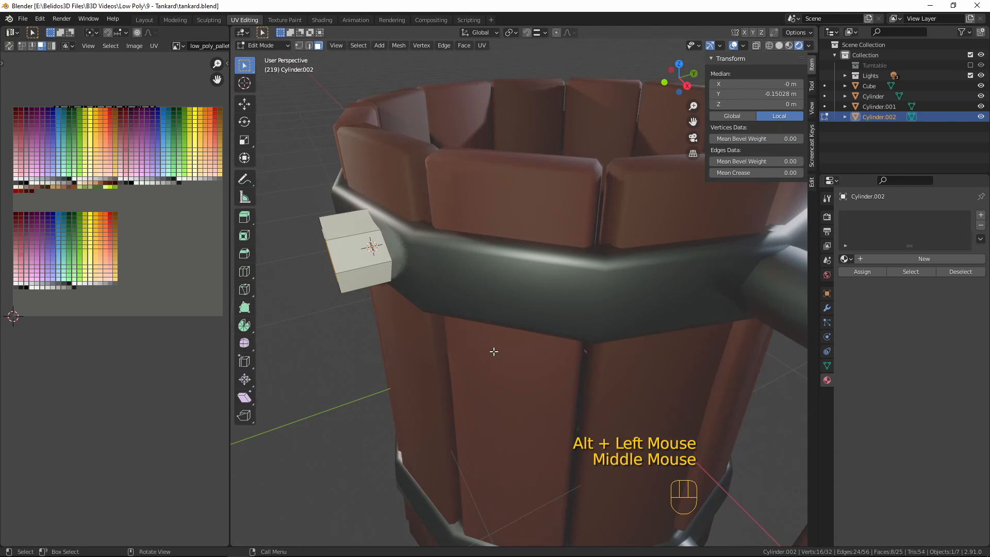
pyautogui.press('g')
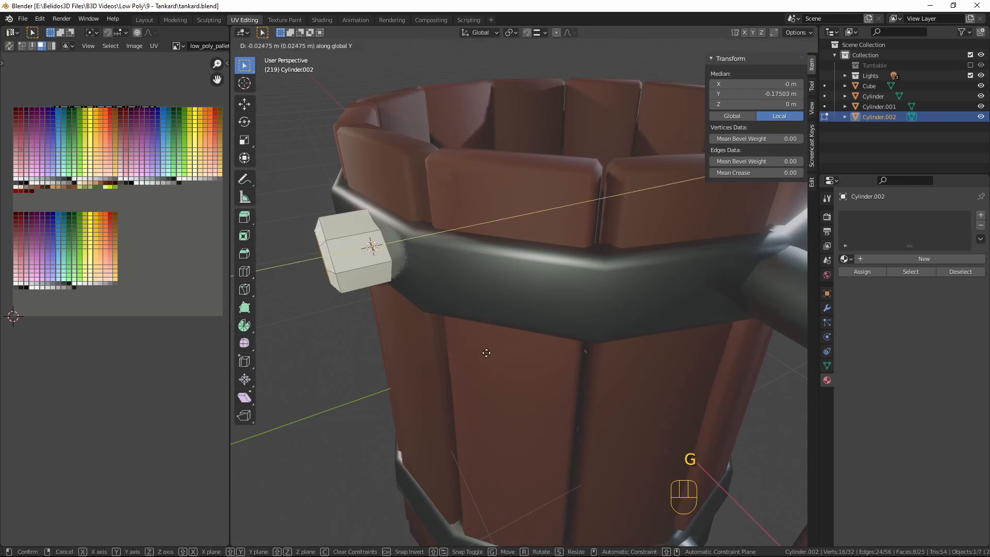
pyautogui.click(486, 353)
# Step: Select the small cylinder's central front face and move it about 0.015 m outward along negative Y
pyautogui.scroll(-1, 486, 352)
pyautogui.moveTo(486, 353); pyautogui.dragTo(448, 339, button='middle')
pyautogui.click(384, 264)
pyautogui.press('g')
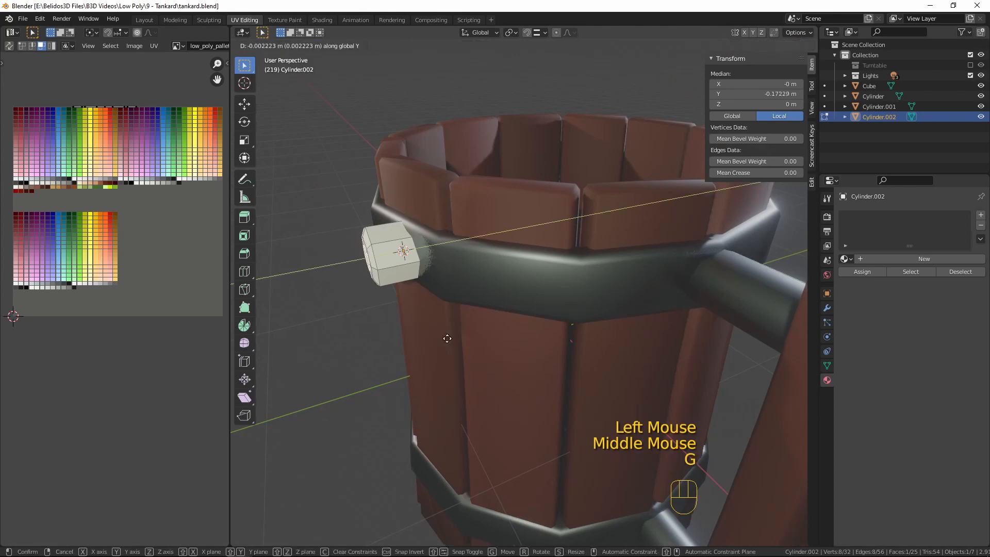
pyautogui.click(419, 345)
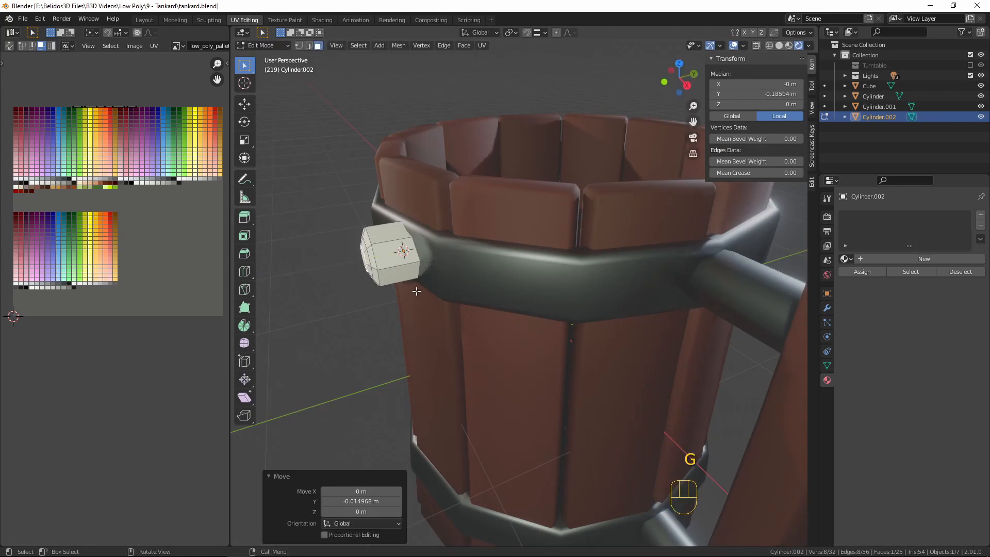
# Step: Select the rivet's rear open edge loop in wireframe, move it about 0.247 m along negative Y, and return to Object Mode
pyautogui.moveTo(419, 345); pyautogui.dragTo(401, 317, button='middle')
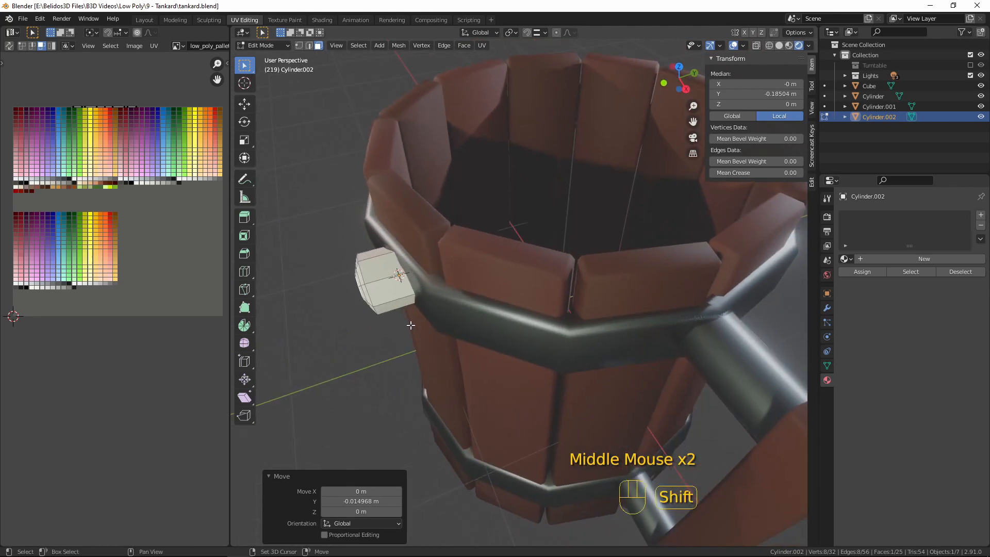
pyautogui.hotkey('shift', 'z')
pyautogui.scroll(3, 445, 254)
pyautogui.scroll(1, 445, 254)
pyautogui.press('2')
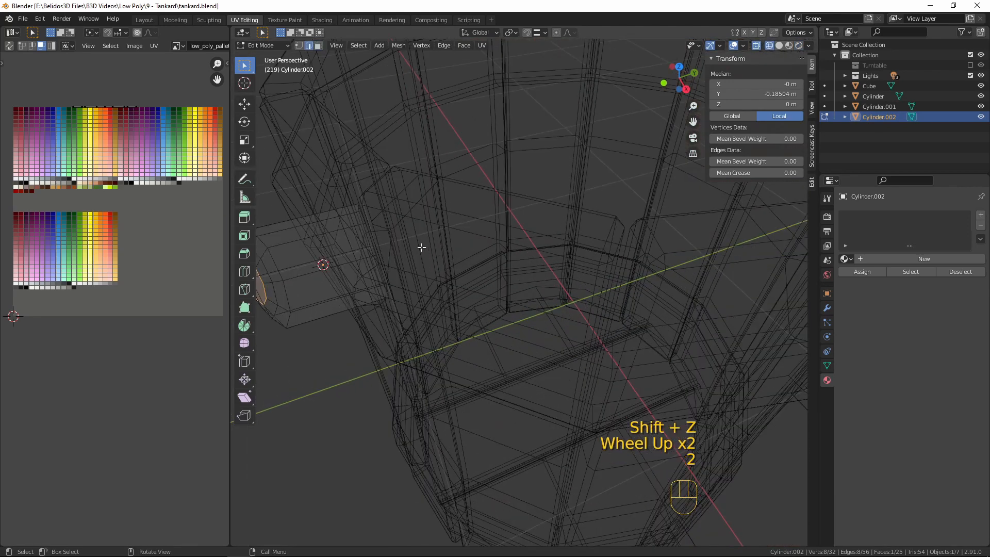
pyautogui.keyDown('alt'); pyautogui.click(369, 233); pyautogui.keyUp('alt')
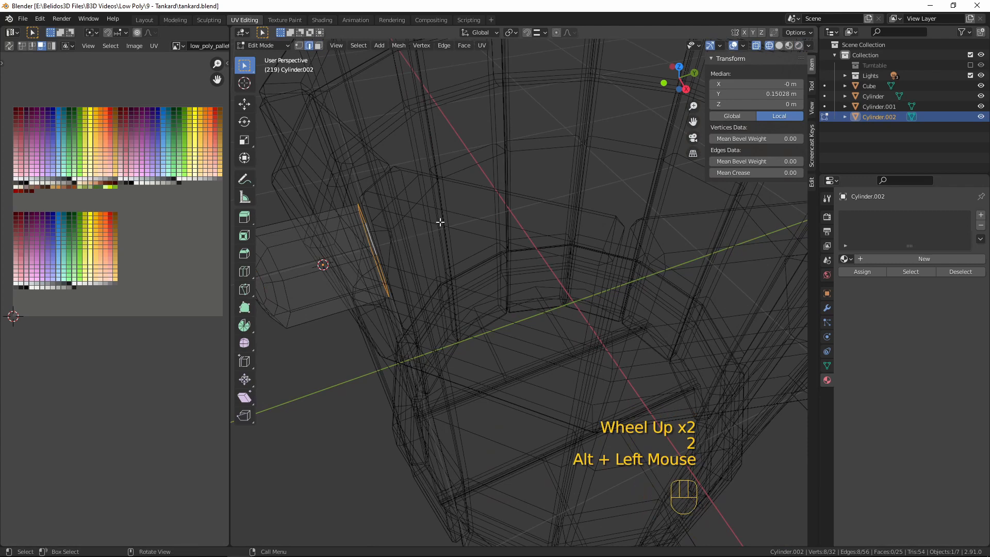
pyautogui.press('g')
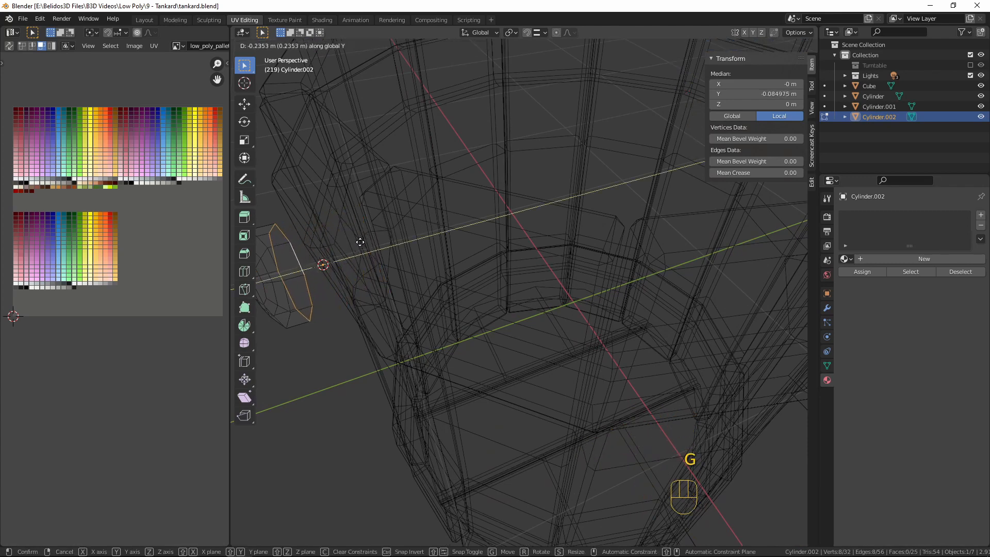
pyautogui.click(356, 243)
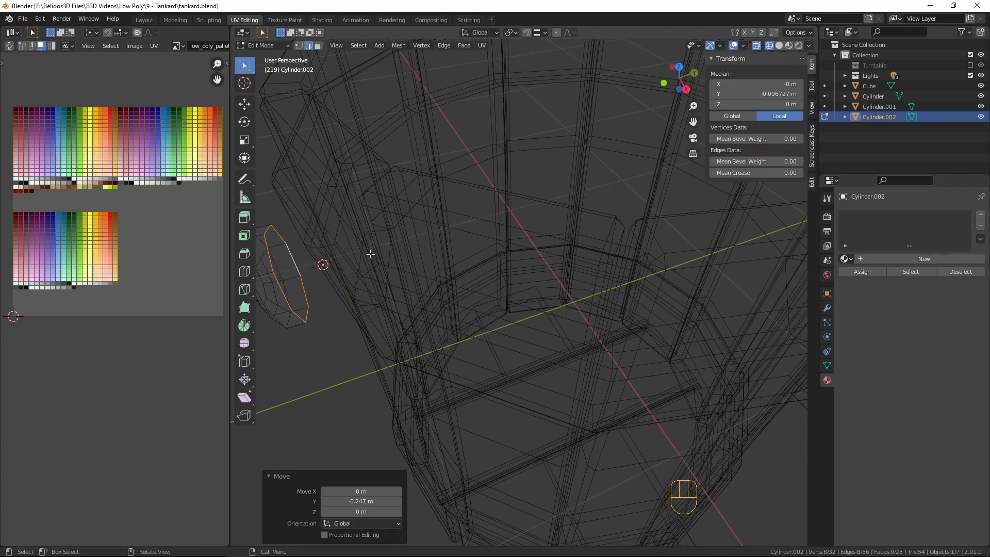
pyautogui.hotkey('shift', 'z')
pyautogui.scroll(-4, 370, 254)
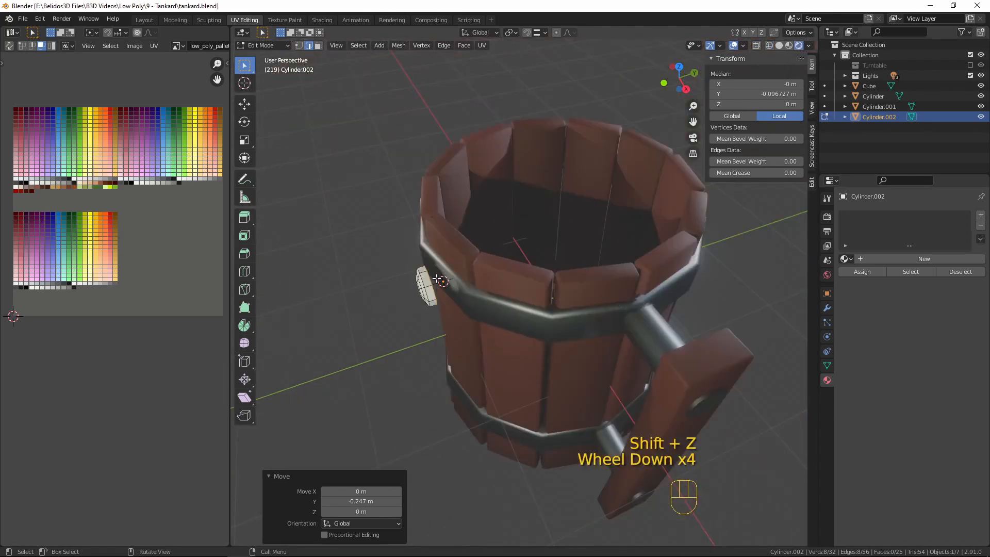
pyautogui.moveTo(441, 277)
pyautogui.mouseDown(button='middle')
pyautogui.moveTo(505, 263)
pyautogui.moveTo(514, 278)
pyautogui.mouseUp(button='middle')
pyautogui.press('Tab')
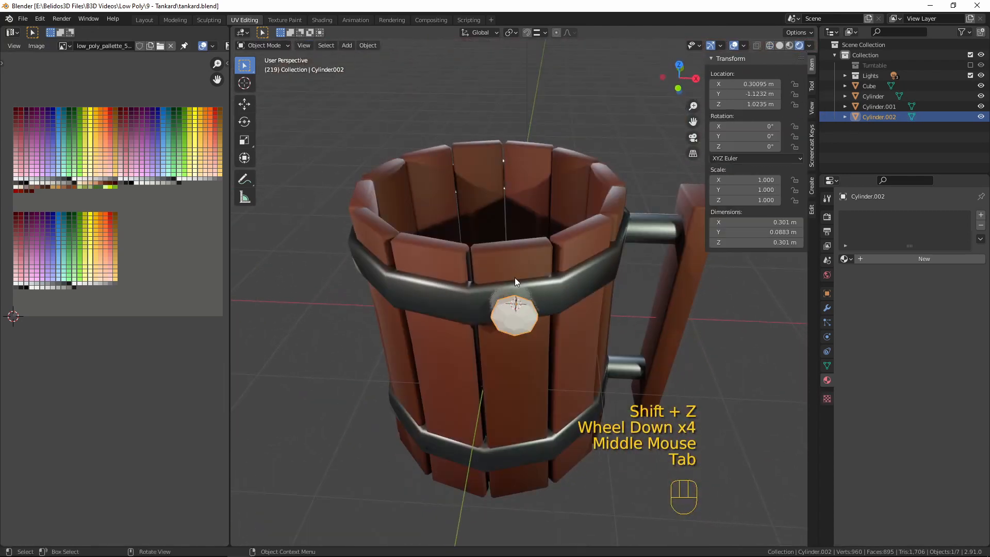
# Step: Rotate the rivet about 13.9° around Z in top view to align it with the band's angled face
pyautogui.scroll(-1, 573, 294)
pyautogui.moveTo(573, 295); pyautogui.dragTo(472, 314, button='middle')
pyautogui.press('KP_7')
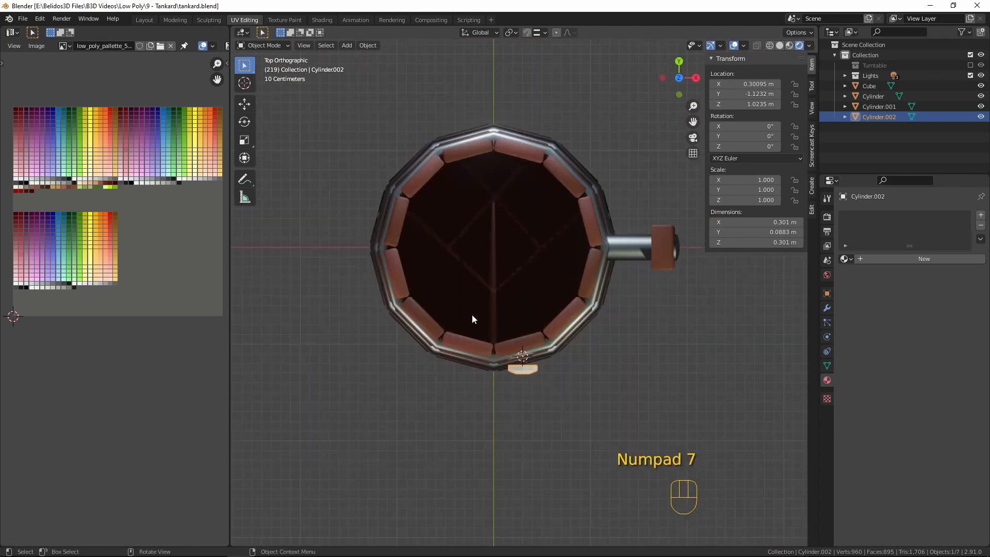
pyautogui.press('r')
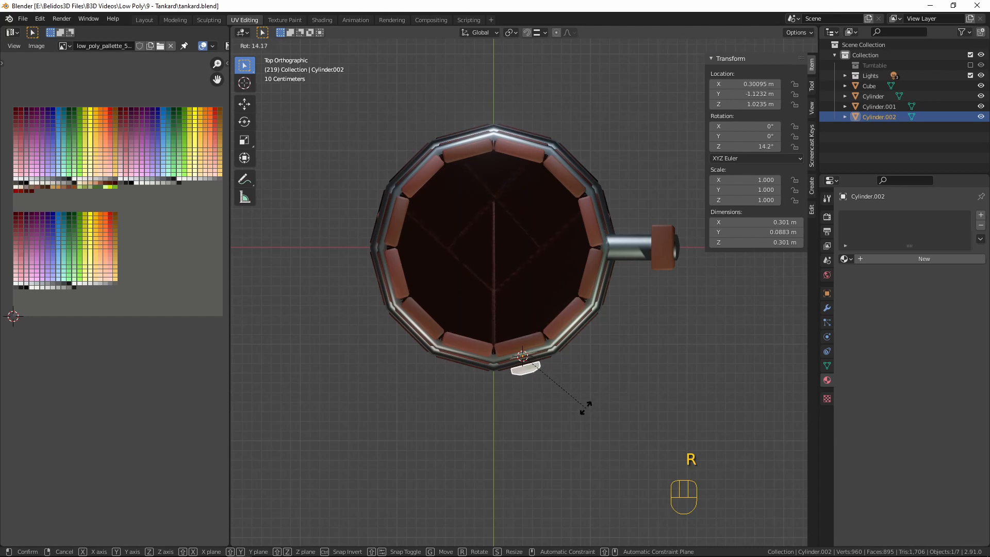
pyautogui.click(586, 408)
pyautogui.scroll(2, 567, 405)
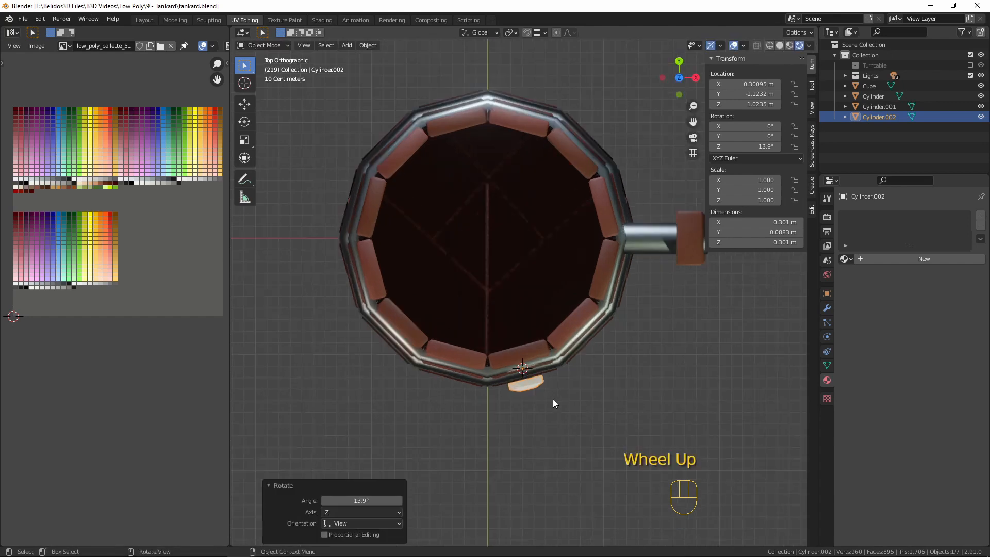
# Step: Move the rivet toward the upper band in top view, about -0.014 m in X and 0.063 m in Y
pyautogui.keyDown('shift'); pyautogui.moveTo(556, 409); pyautogui.dragTo(488, 284, button='middle'); pyautogui.keyUp('shift')
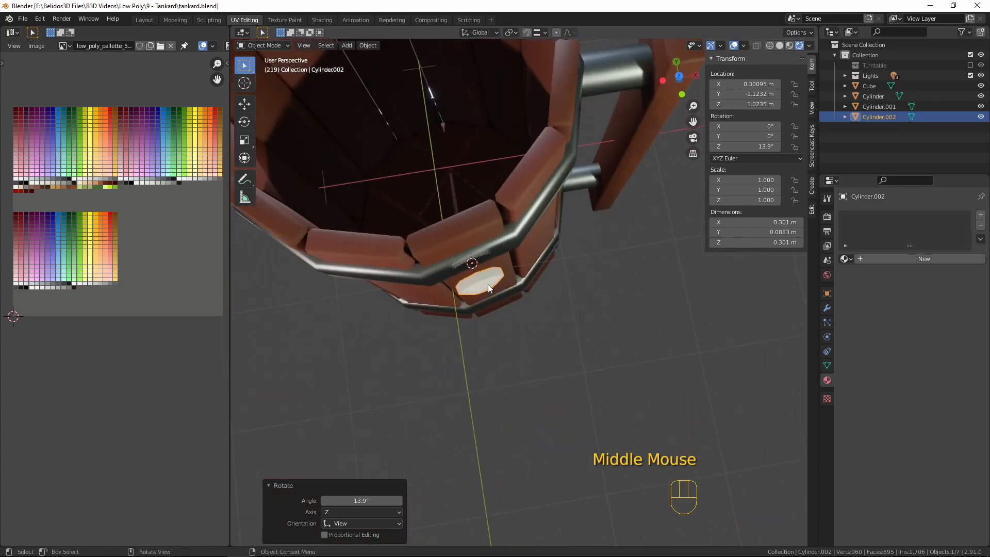
pyautogui.press('KP_7')
pyautogui.scroll(1, 499, 288)
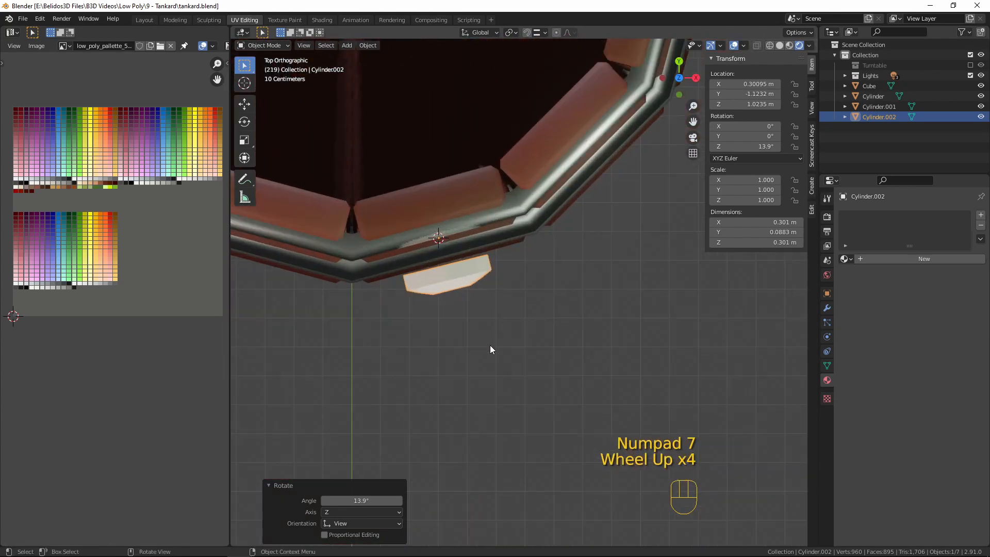
pyautogui.press('g')
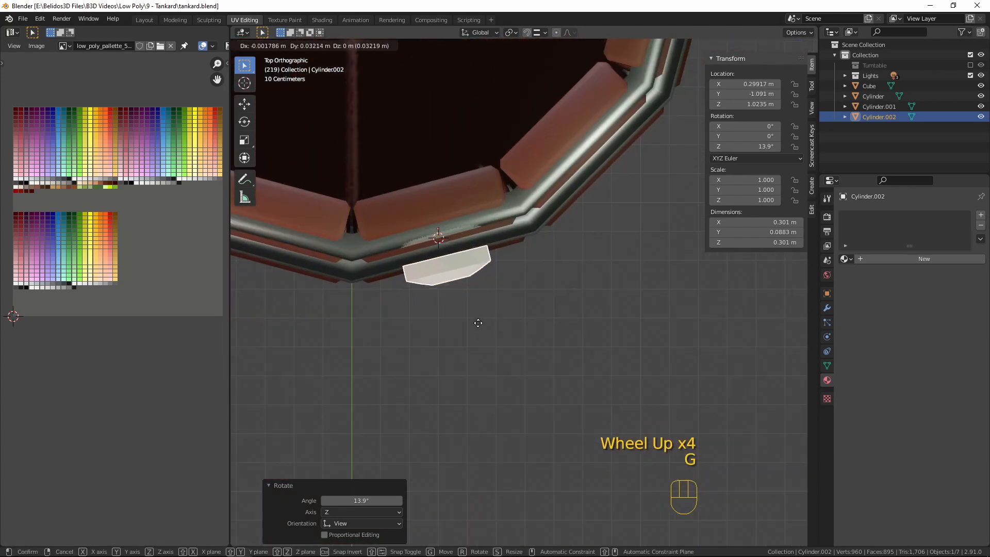
pyautogui.click(474, 314)
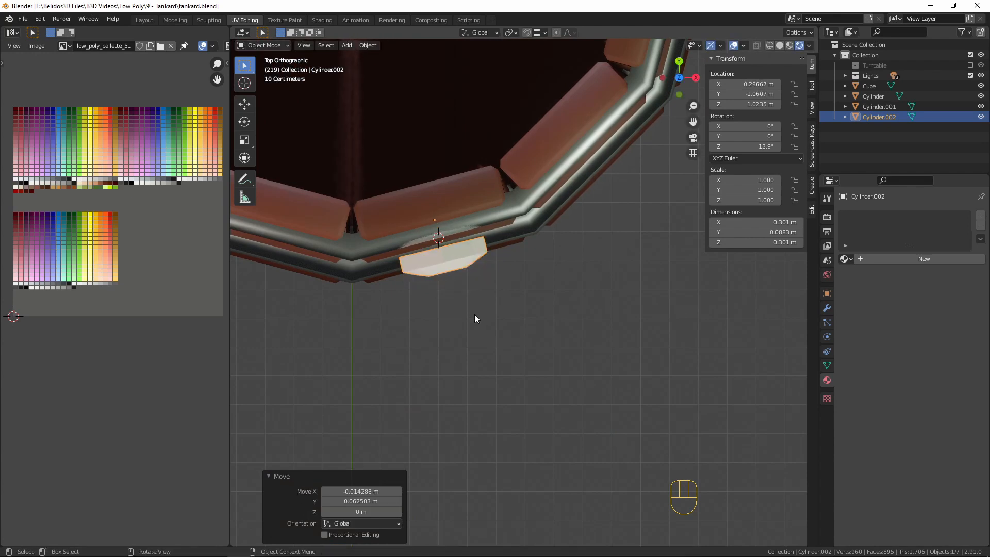
# Step: Push the rivet farther into the upper band, about -0.011 m in X and 0.045 m in Y
pyautogui.moveTo(555, 332); pyautogui.dragTo(612, 334, button='middle')
pyautogui.press('KP_7')
pyautogui.scroll(3, 454, 258)
pyautogui.press('g')
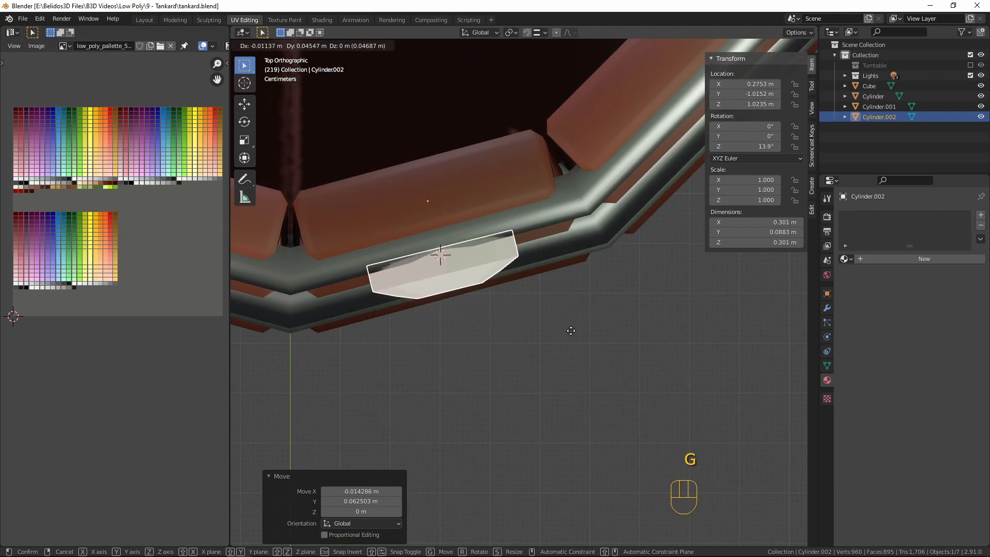
pyautogui.click(570, 330)
# Step: Scale the rivet down uniformly to about 0.768 so it fits within the band's height
pyautogui.moveTo(571, 330); pyautogui.dragTo(595, 246, button='middle')
pyautogui.scroll(-3, 598, 232)
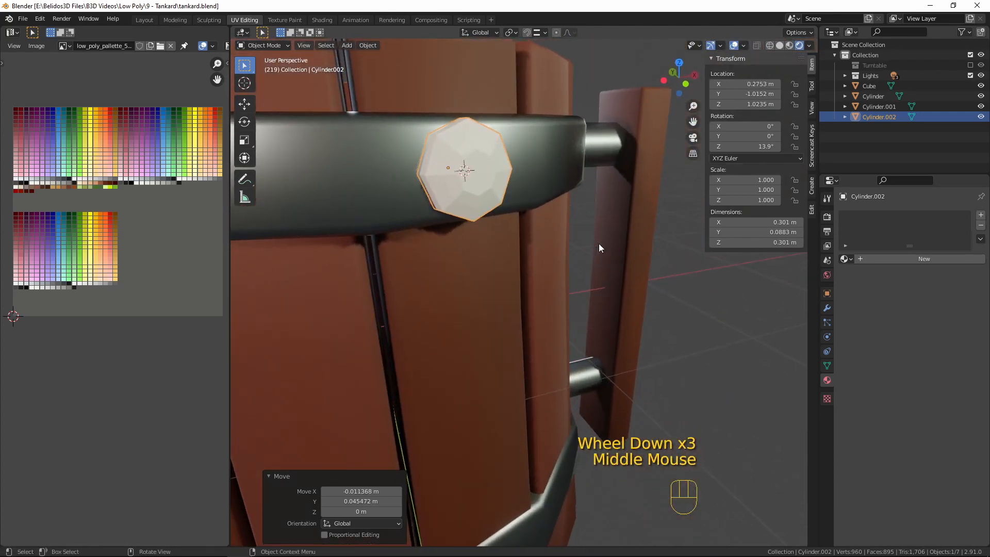
pyautogui.press('s')
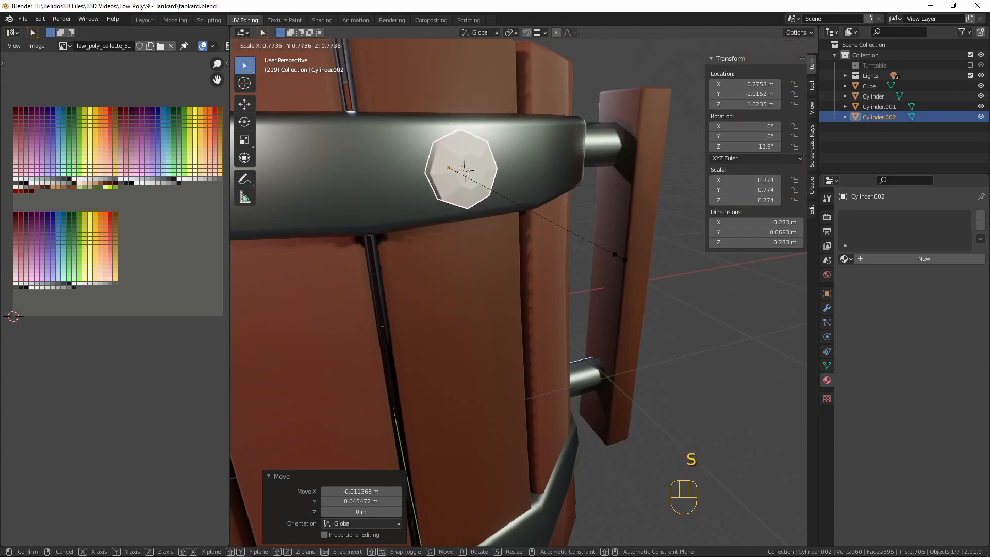
pyautogui.click(605, 255)
# Step: Move the rivet about 0.014 m along negative Y and rotate it about 2.16° further around Z in top view
pyautogui.moveTo(605, 255); pyautogui.dragTo(655, 263, button='middle')
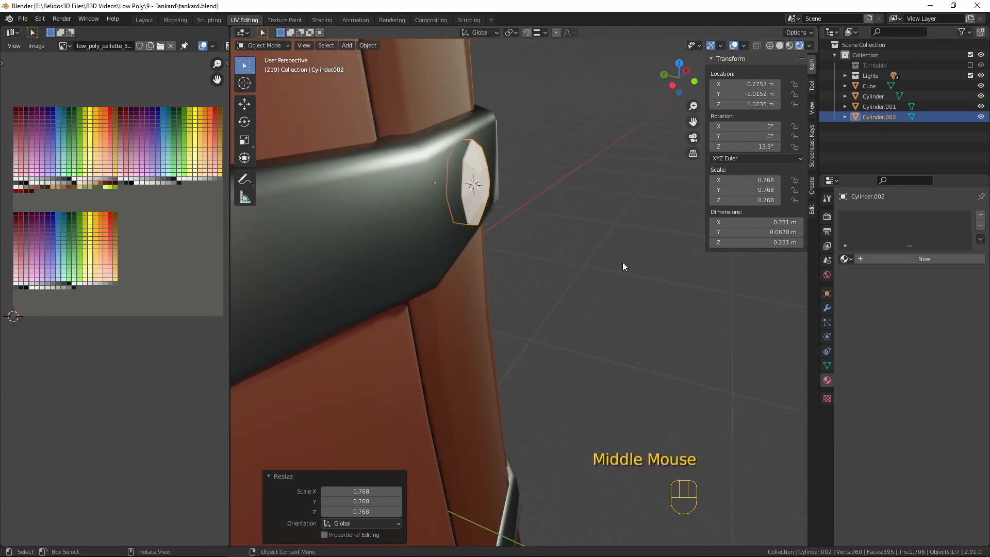
pyautogui.press('KP_7')
pyautogui.press('g')
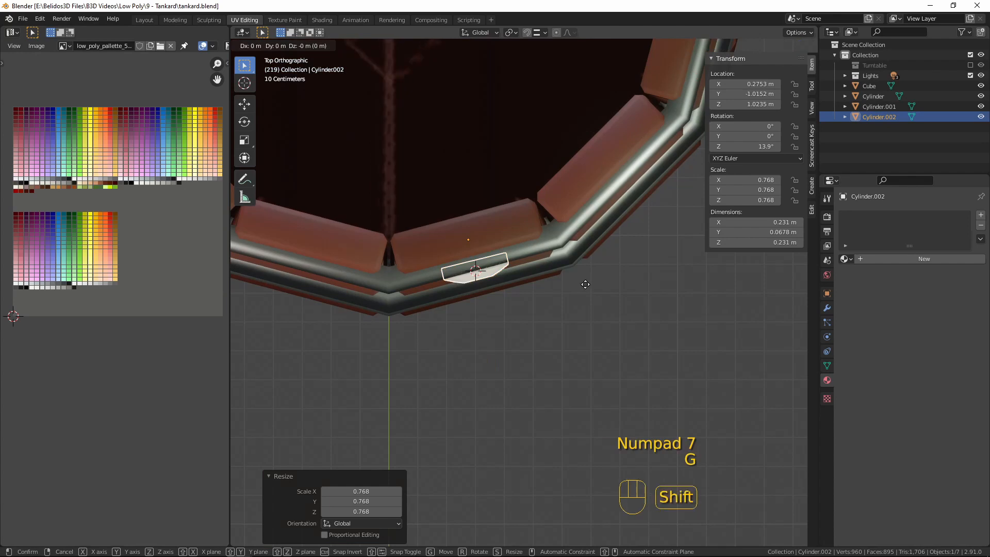
pyautogui.click(588, 332)
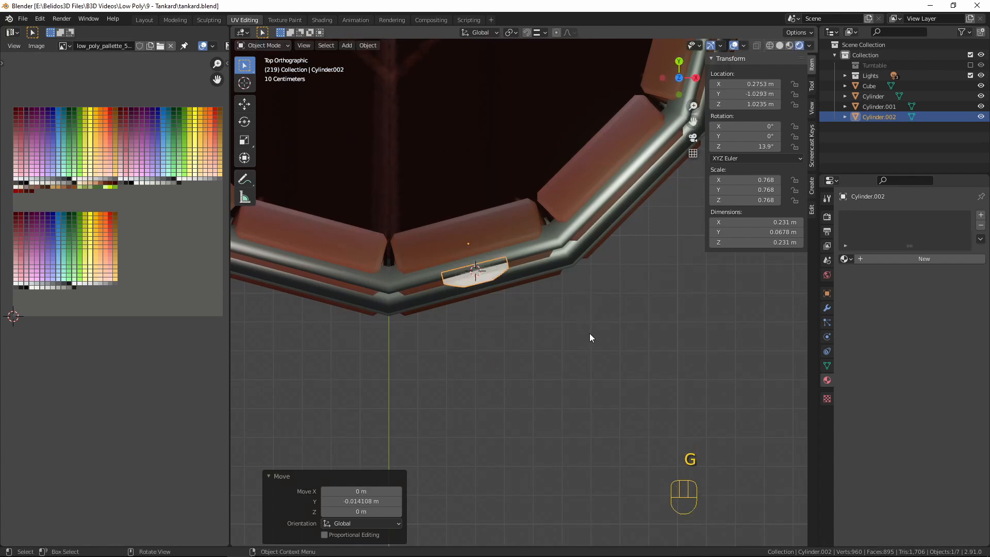
pyautogui.press('r')
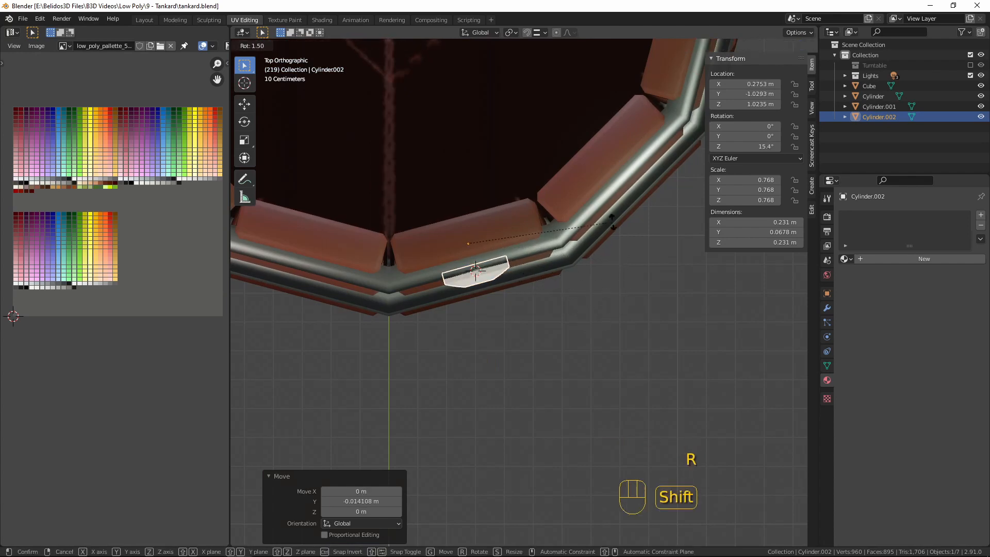
pyautogui.click(590, 180)
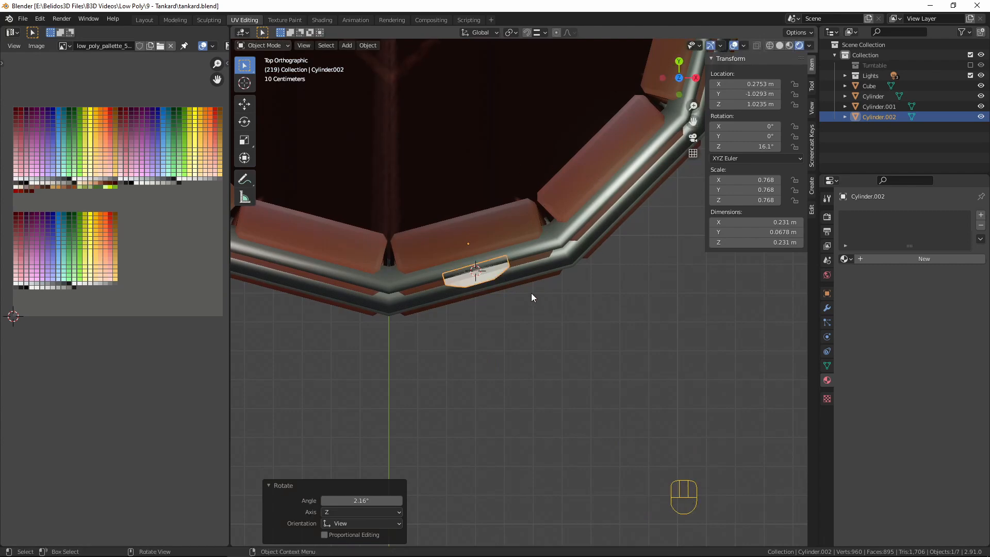
# Step: Apply the rivet's rotation and scale, and hide the viewport's transform sidebar
pyautogui.scroll(-3, 567, 289)
pyautogui.moveTo(557, 293); pyautogui.dragTo(604, 210, button='middle')
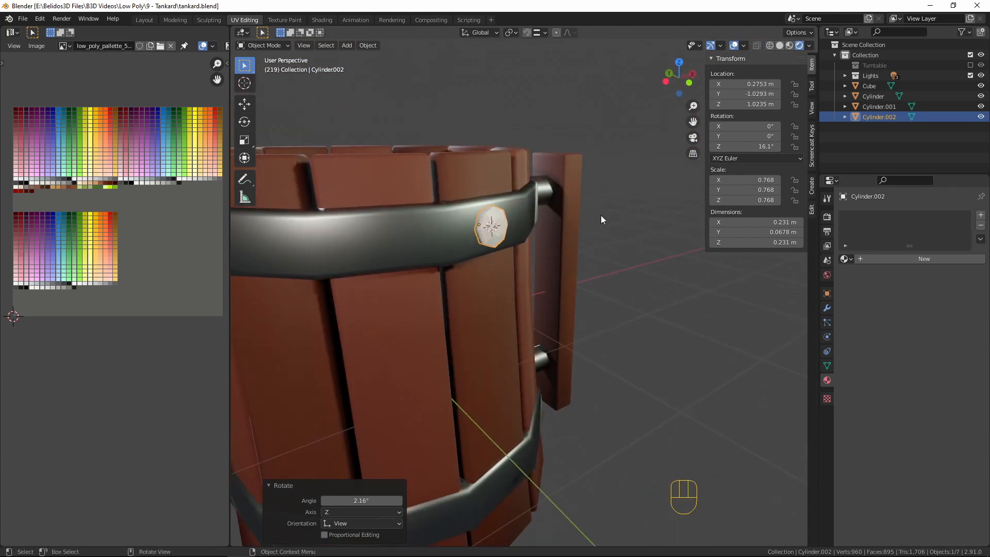
pyautogui.hotkey('ctrl', 'a')
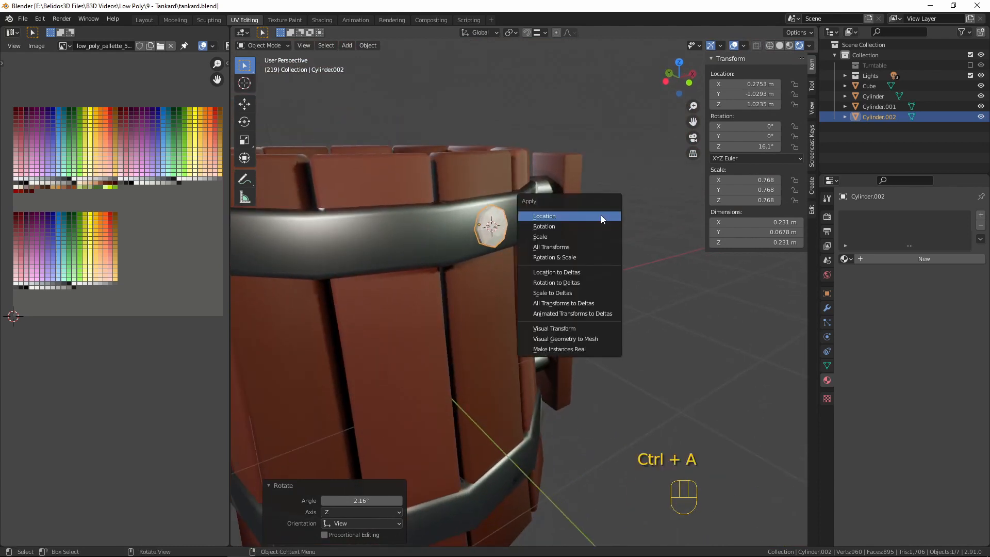
pyautogui.click(601, 258)
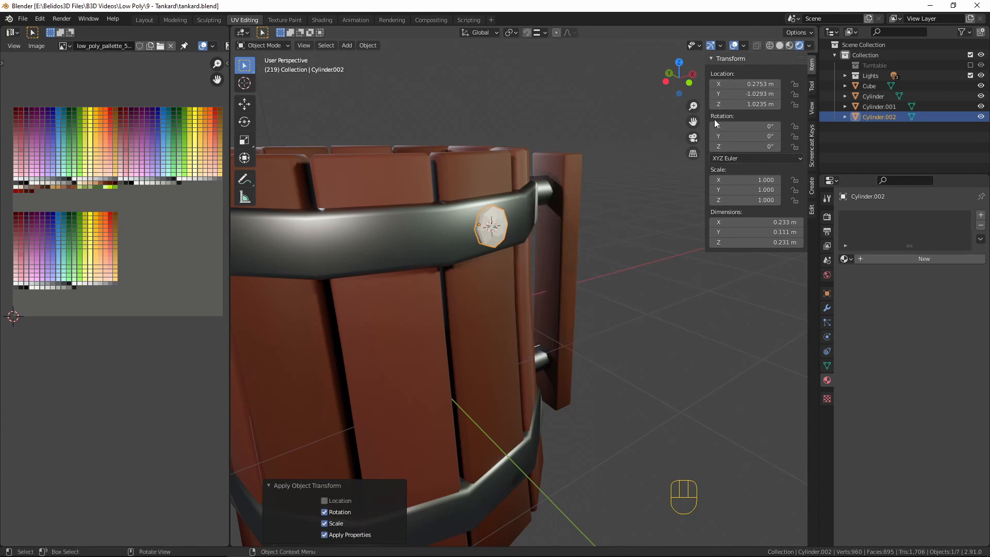
pyautogui.scroll(-1, 571, 315)
pyautogui.moveTo(570, 314); pyautogui.dragTo(555, 319, button='middle')
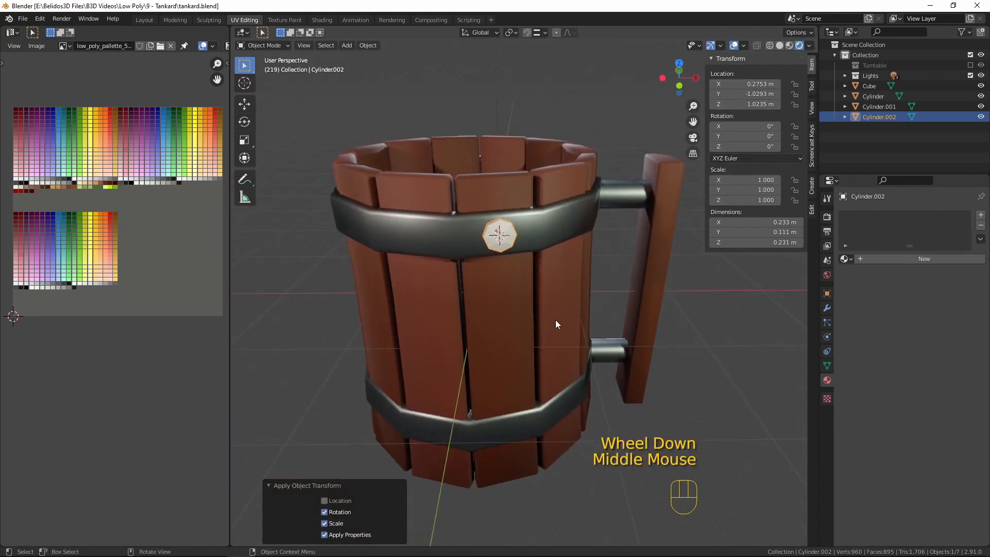
pyautogui.press('n')
# Step: Reset the 3D cursor to the world origin and set the transform pivot point to 3D Cursor in top view
pyautogui.scroll(2, 621, 280)
pyautogui.scroll(1, 621, 280)
pyautogui.moveTo(620, 279); pyautogui.dragTo(580, 266, button='middle')
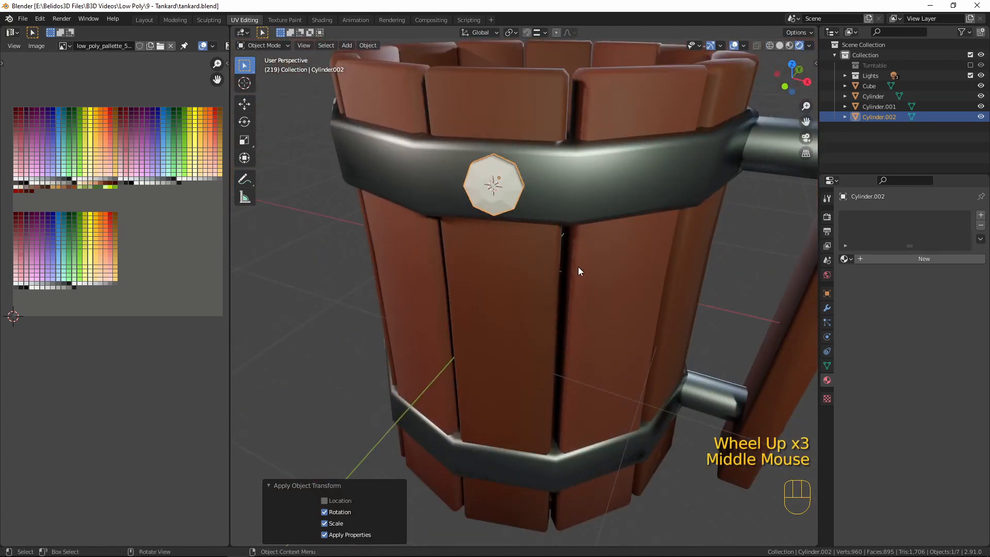
pyautogui.scroll(1, 577, 267)
pyautogui.scroll(-3, 577, 267)
pyautogui.press('KP_7')
pyautogui.scroll(-7, 622, 121)
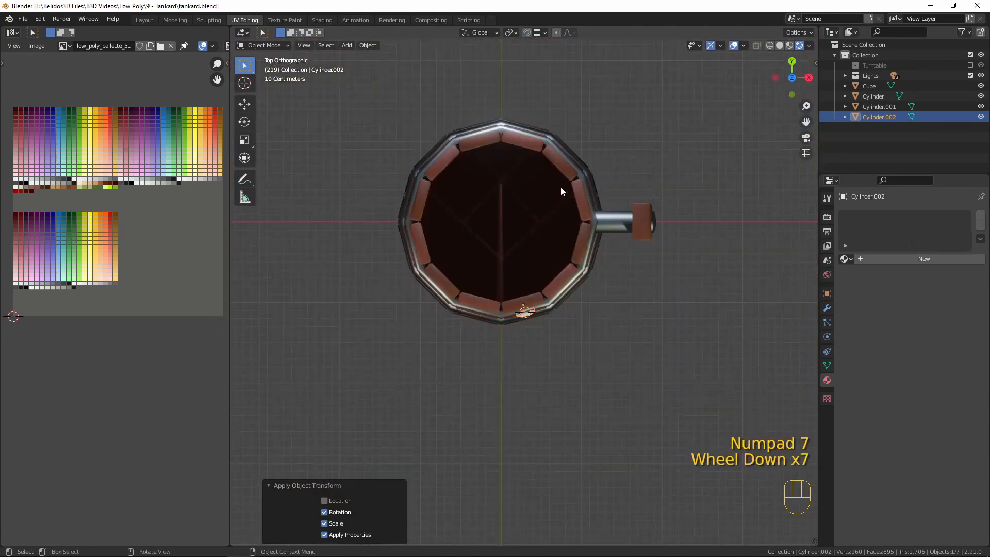
pyautogui.hotkey('shift', 'c')
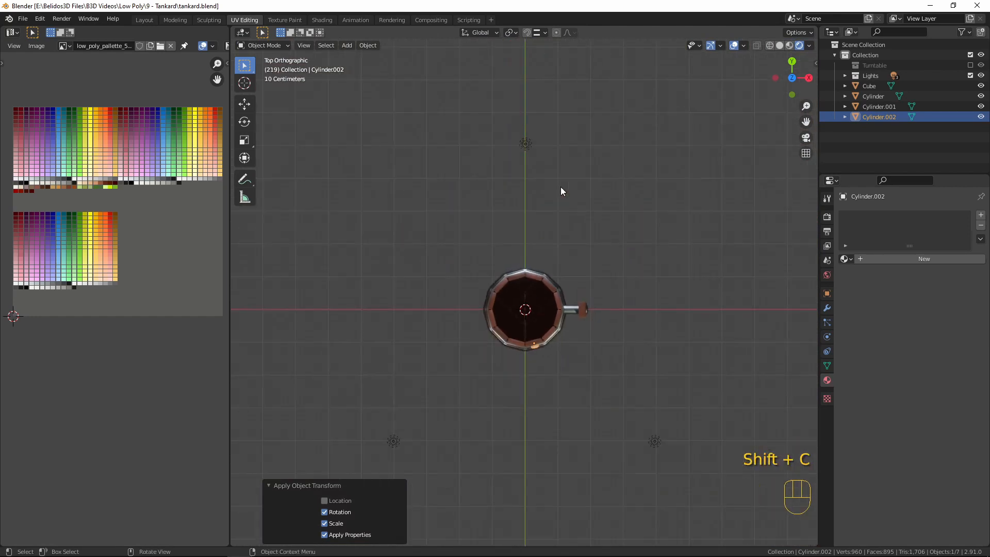
pyautogui.scroll(7, 618, 321)
pyautogui.keyDown('shift'); pyautogui.moveTo(618, 320); pyautogui.dragTo(620, 258, button='middle'); pyautogui.keyUp('shift')
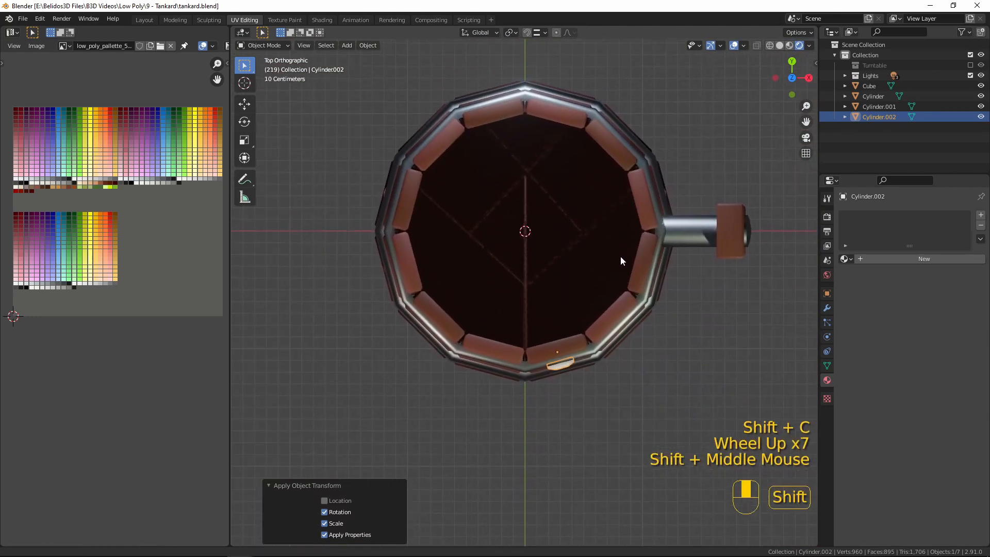
pyautogui.click(510, 32)
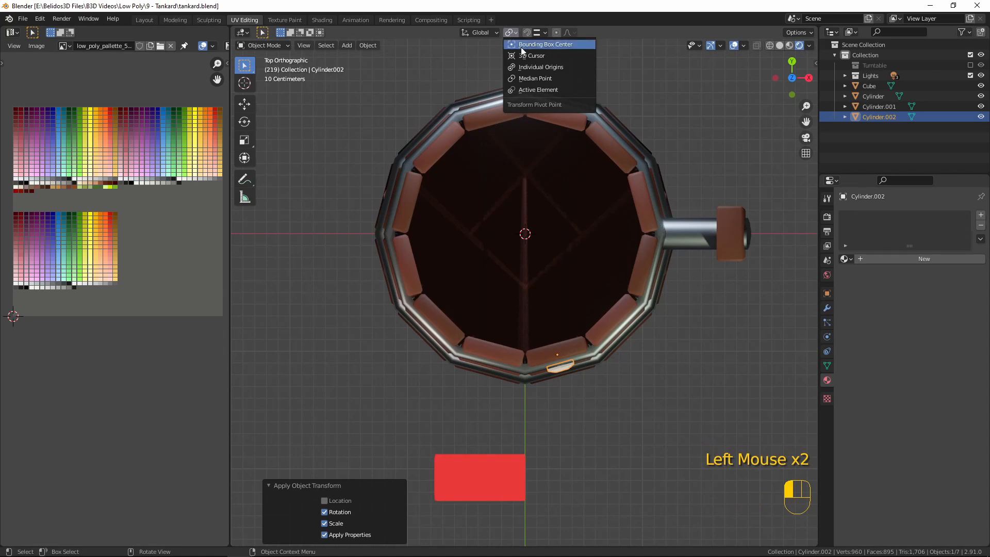
pyautogui.click(521, 54)
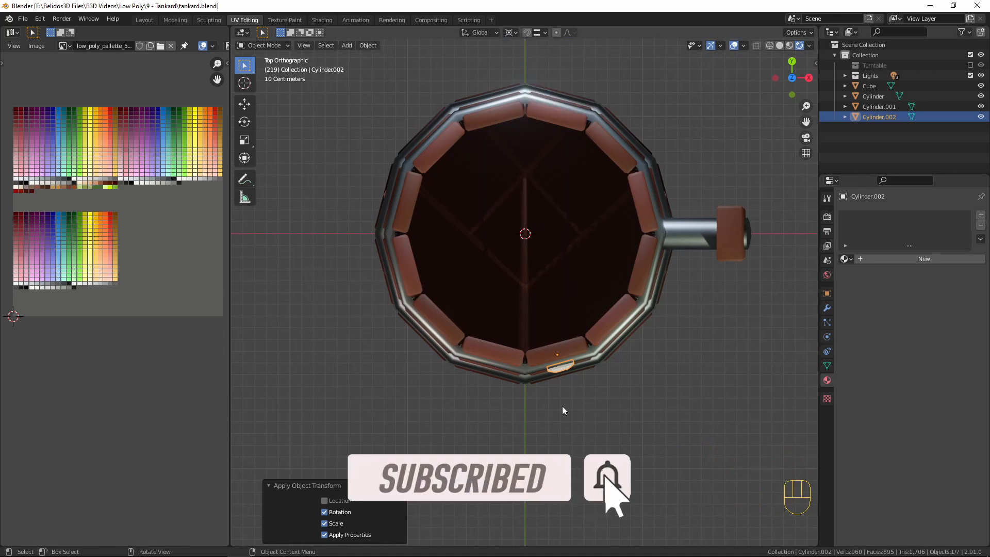
pyautogui.click(583, 367)
pyautogui.press('x')
pyautogui.click(562, 372)
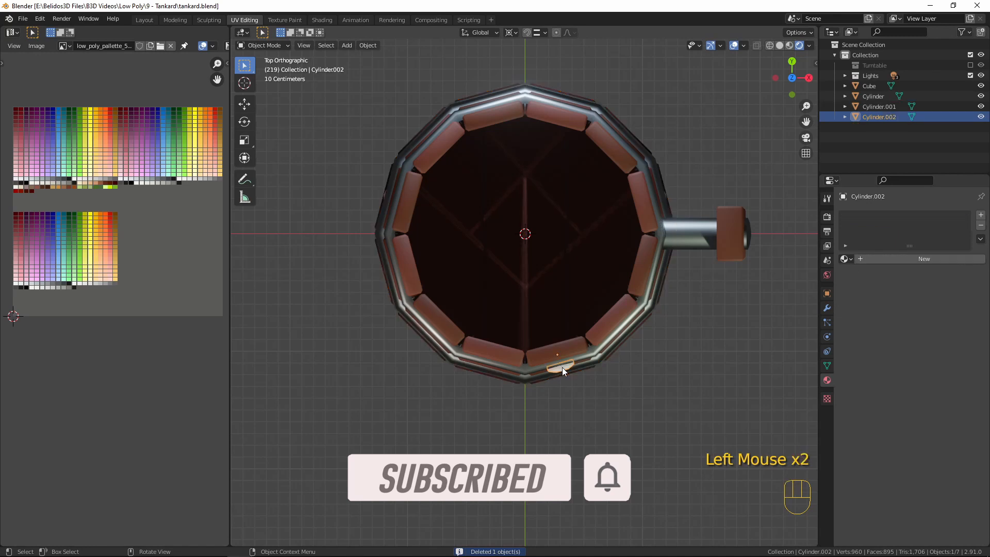
# Step: Assign the existing Palette material to the rivet
pyautogui.click(846, 259)
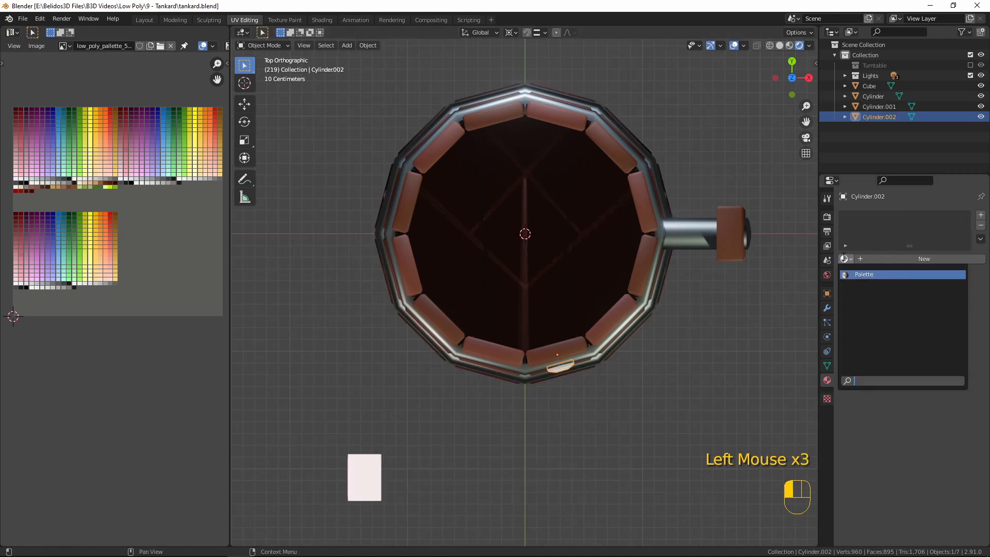
pyautogui.click(861, 272)
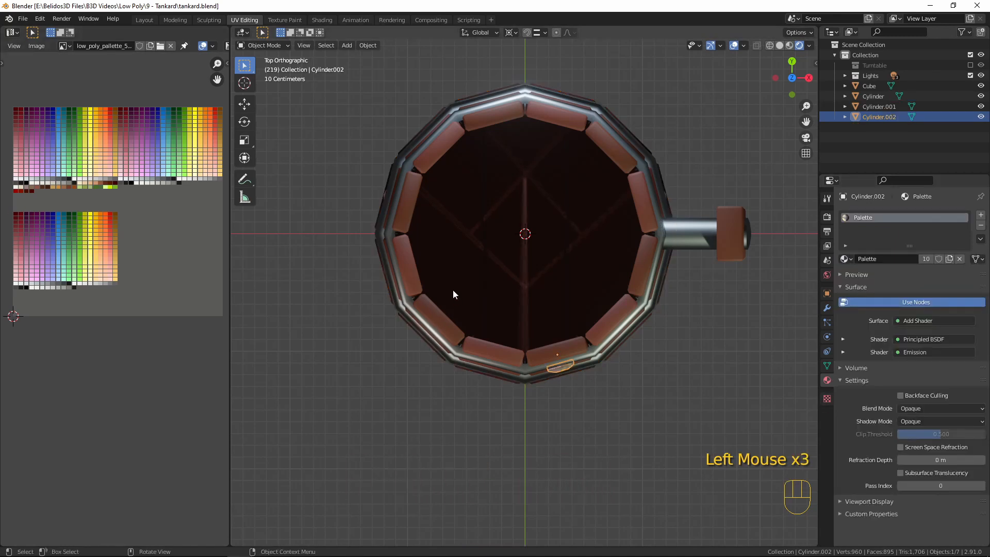
# Step: Unwrap the whole rivet mesh, scale its UVs to 0 and move them onto a grey swatch of the palette image
pyautogui.moveTo(453, 289); pyautogui.dragTo(468, 246, button='middle')
pyautogui.press('Tab')
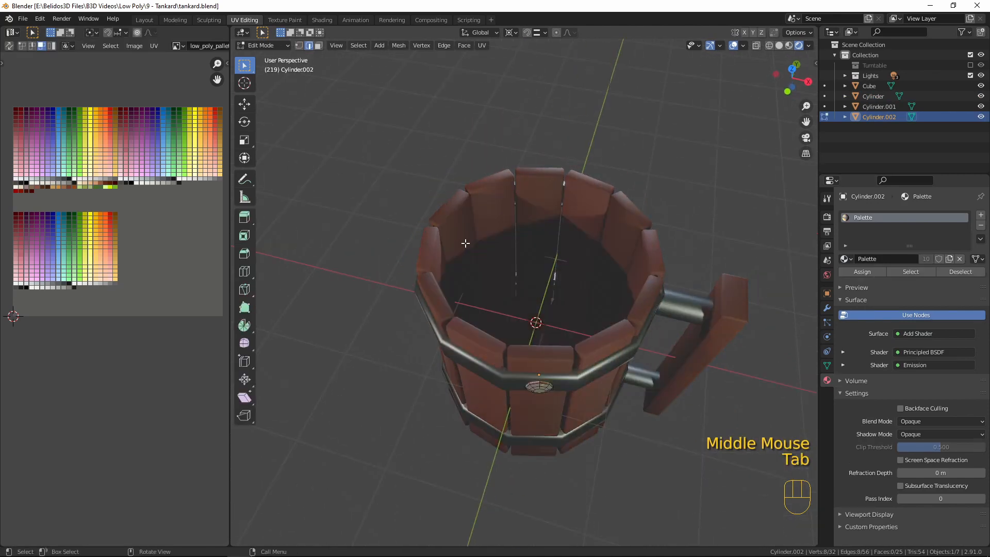
pyautogui.press('a')
pyautogui.press('u')
pyautogui.press('u')
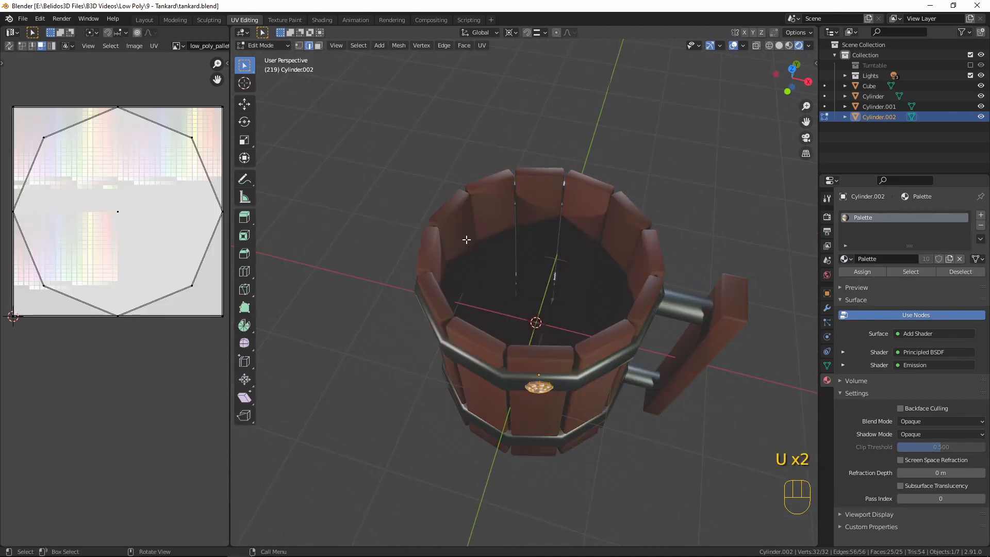
pyautogui.press('a')
pyautogui.press('s')
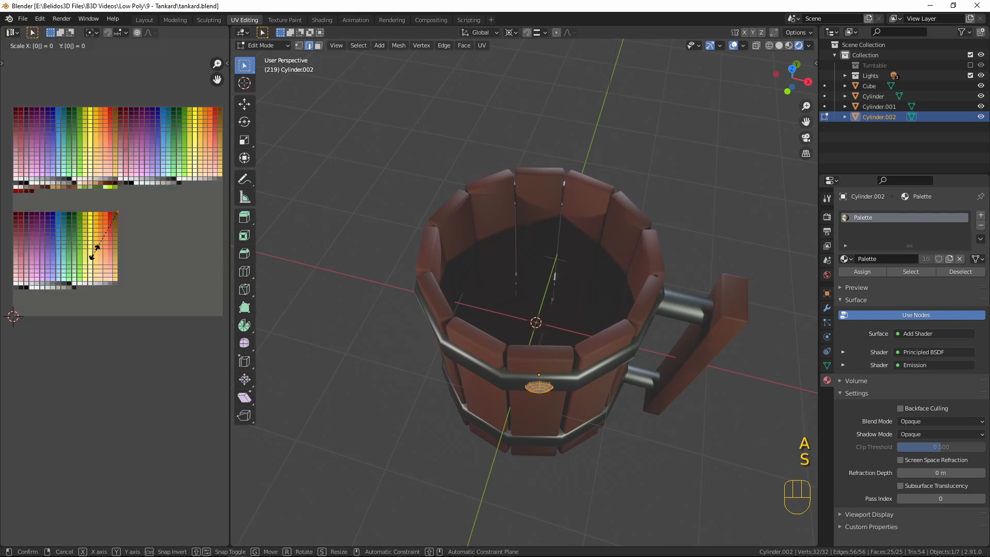
pyautogui.click(94, 252)
pyautogui.press('g')
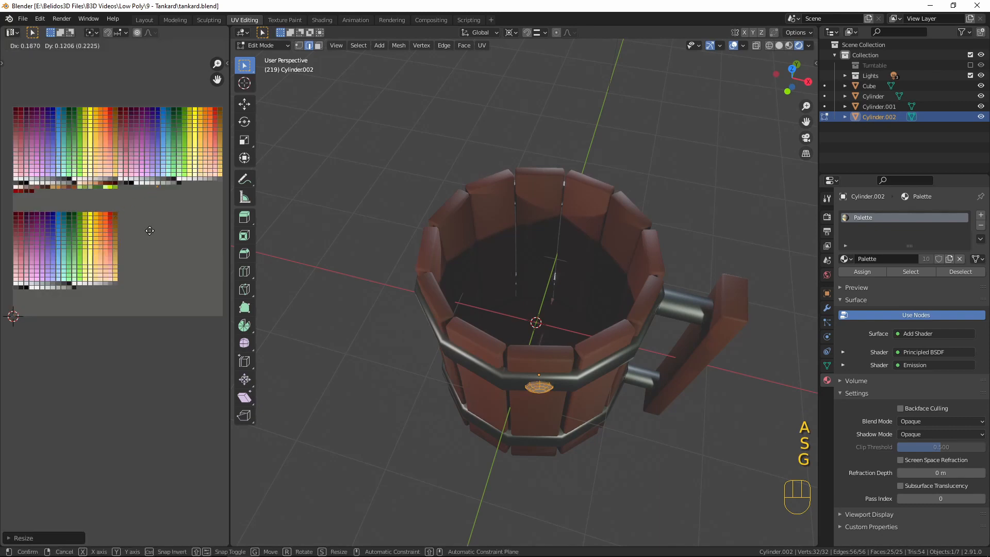
pyautogui.click(145, 223)
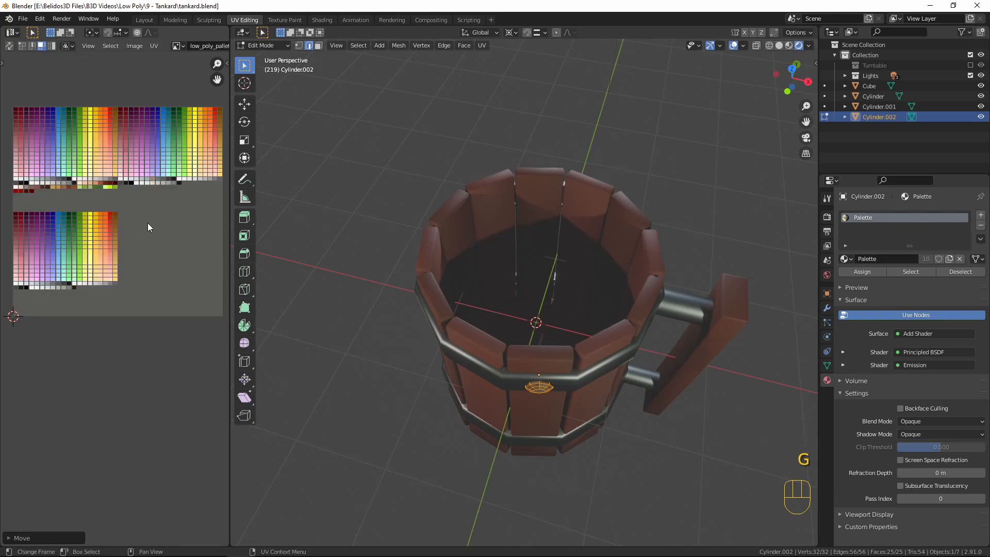
pyautogui.press('Tab')
# Step: Shade the rivet smooth and enable Auto Smooth on its normals at 60°
pyautogui.moveTo(651, 383); pyautogui.dragTo(639, 316, button='middle')
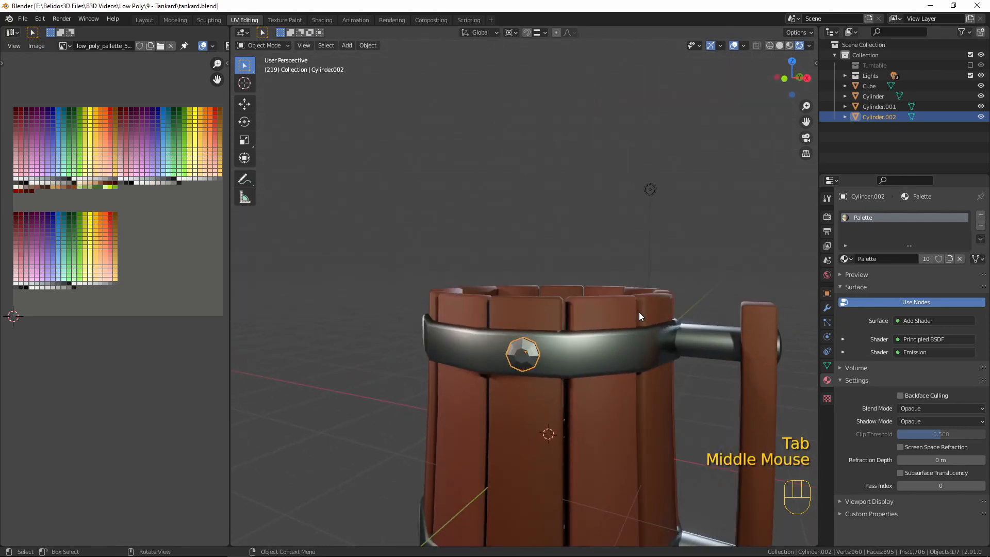
pyautogui.rightClick(497, 354)
pyautogui.click(527, 349)
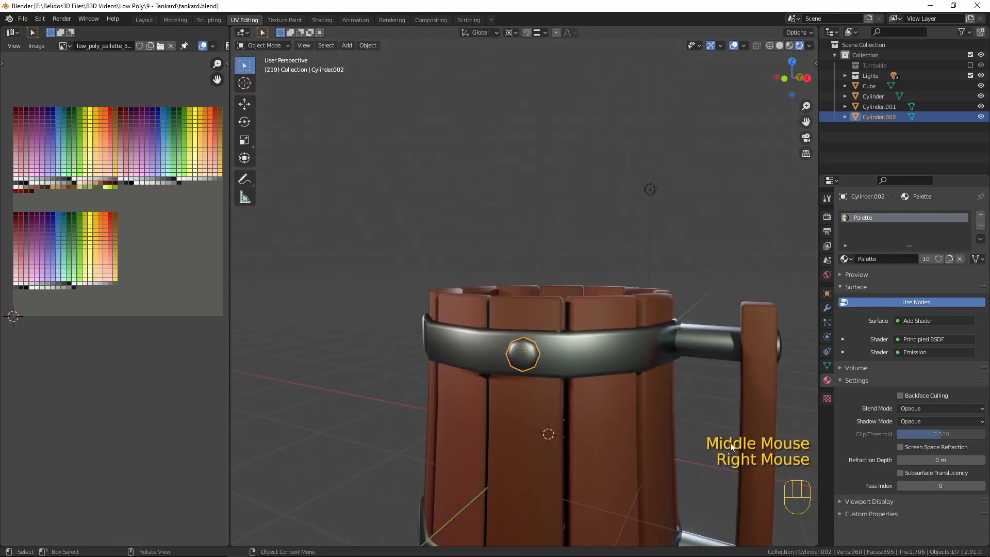
pyautogui.click(827, 364)
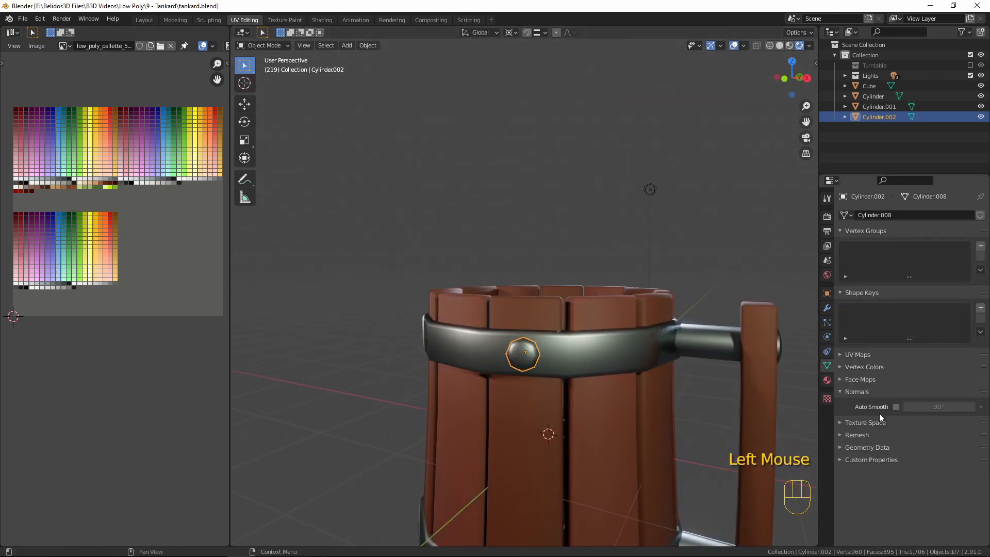
pyautogui.click(896, 407)
pyautogui.click(926, 407)
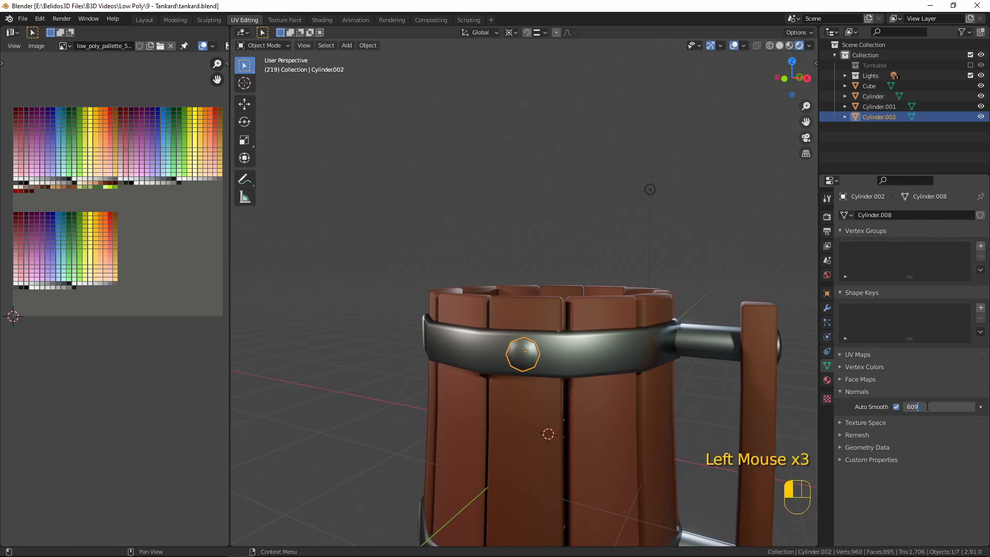
pyautogui.moveTo(555, 338); pyautogui.dragTo(605, 374, button='middle')
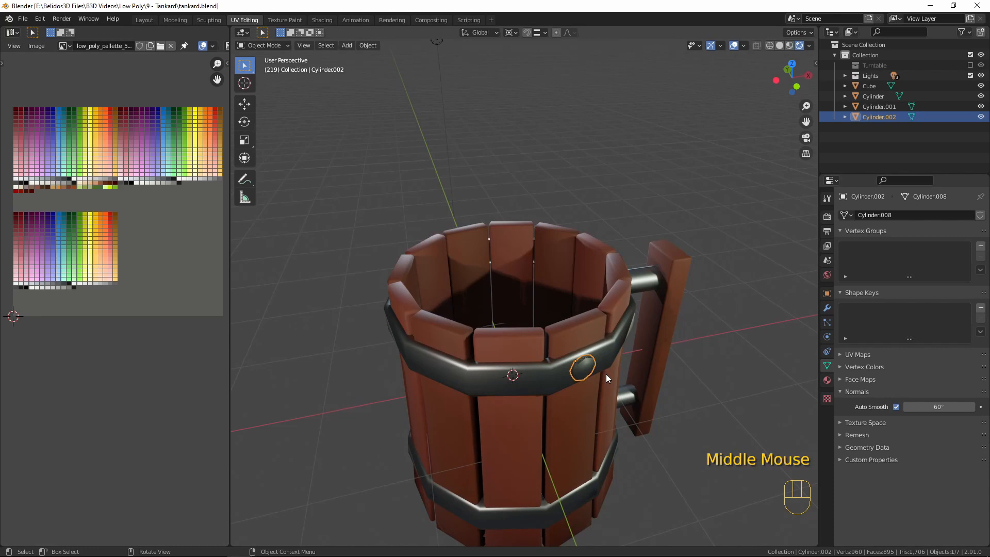
# Step: Duplicate the rivet in place and rotate the copy about 59.9° around Z in top view
pyautogui.press('KP_7')
pyautogui.hotkey('shift', 'd')
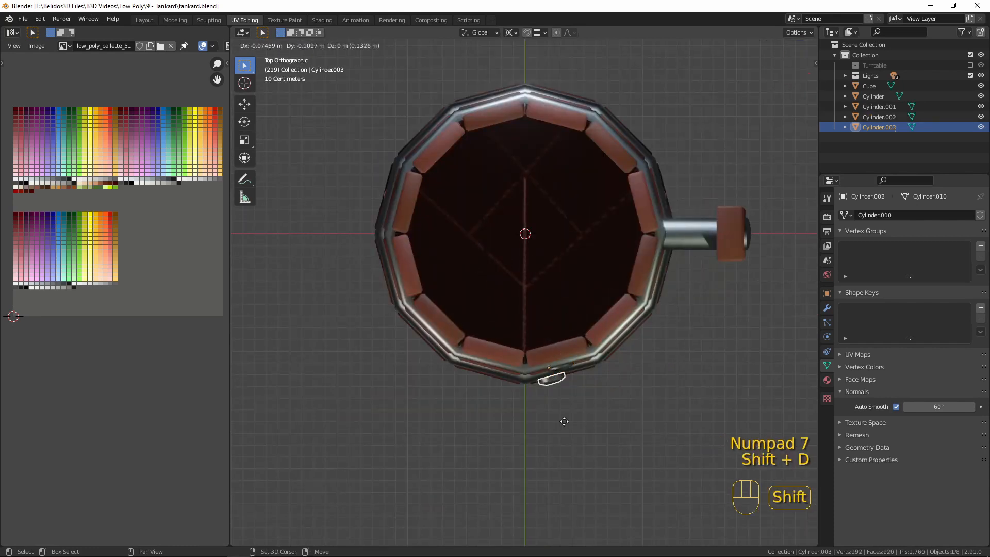
pyautogui.rightClick(541, 291)
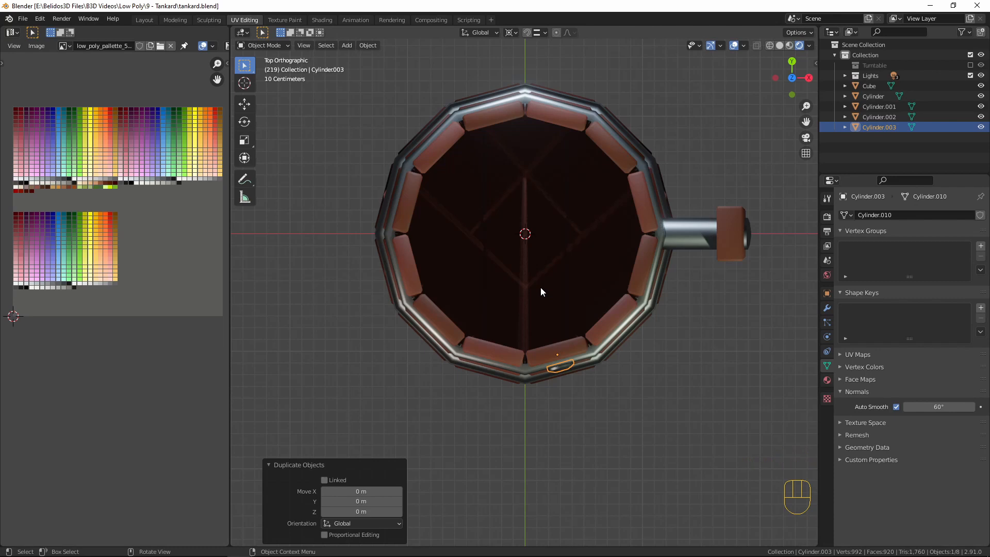
pyautogui.press('r')
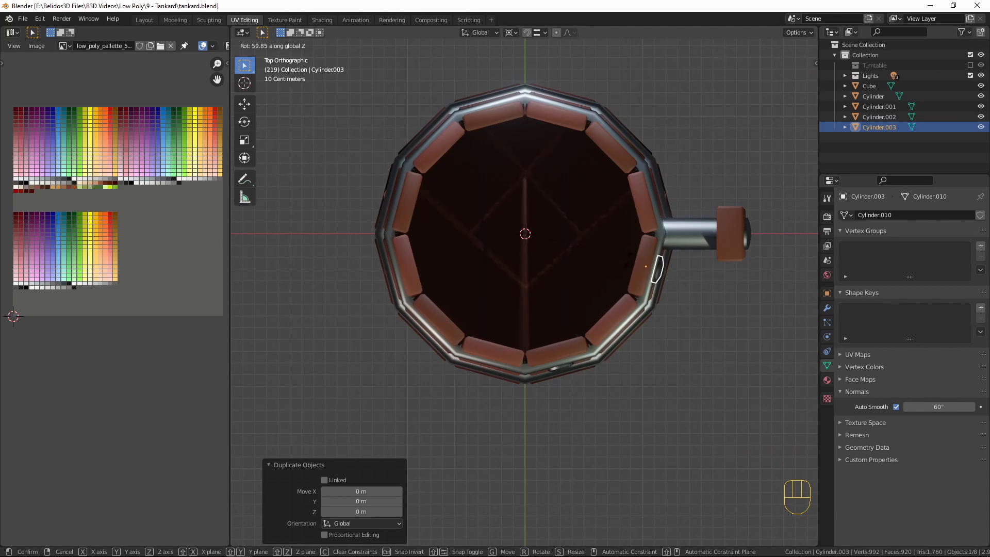
pyautogui.click(537, 235)
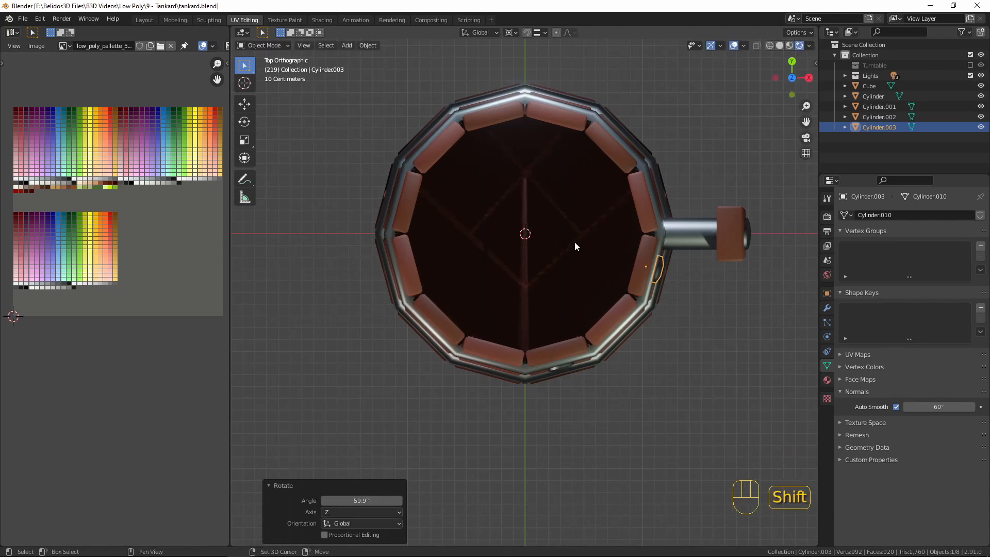
# Step: Duplicate the rotated rivet in place and rotate the new copy about 59.1° further around Z
pyautogui.hotkey('shift', 'd')
pyautogui.rightClick(578, 221)
pyautogui.press('r')
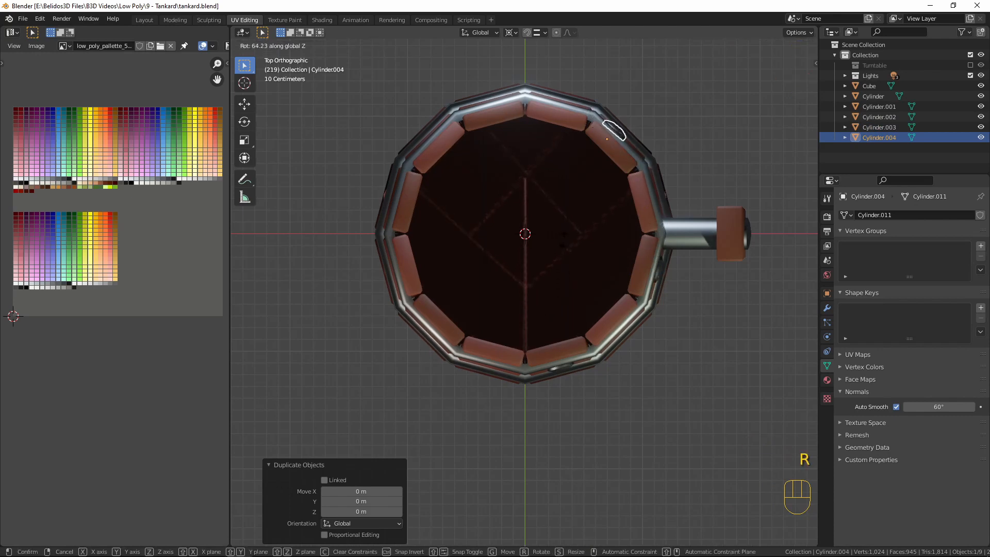
pyautogui.click(564, 248)
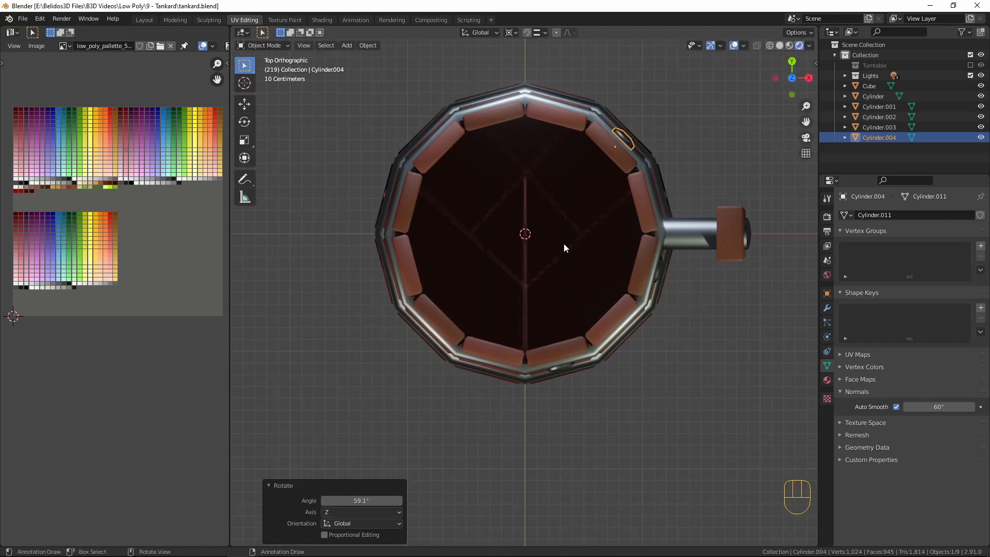
# Step: Select only the three rivets, duplicate them in place and rotate the copies about 149° around Z
pyautogui.keyDown('shift'); pyautogui.click(659, 273); pyautogui.keyUp('shift')
pyautogui.keyDown('shift'); pyautogui.click(556, 367); pyautogui.keyUp('shift')
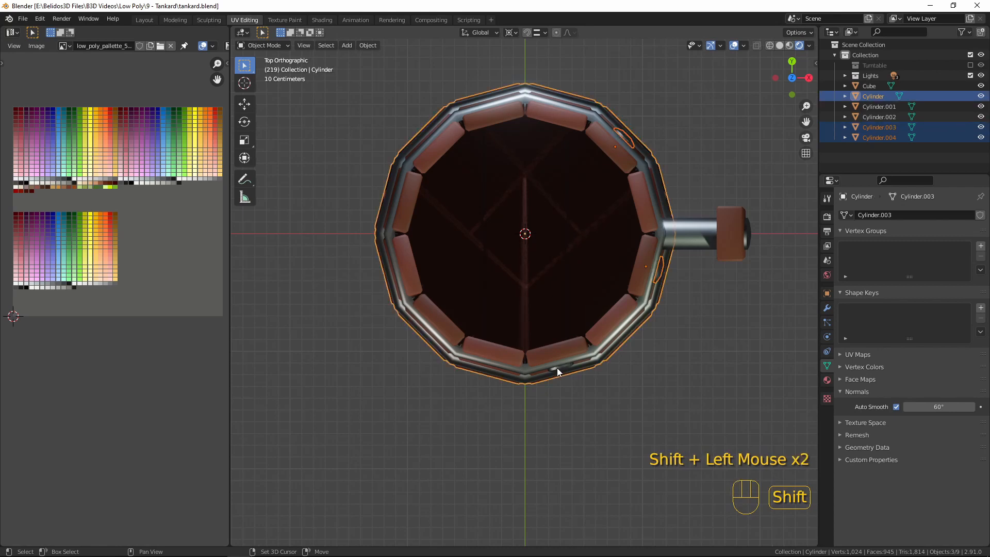
pyautogui.keyDown('shift'); pyautogui.click(531, 374); pyautogui.keyUp('shift')
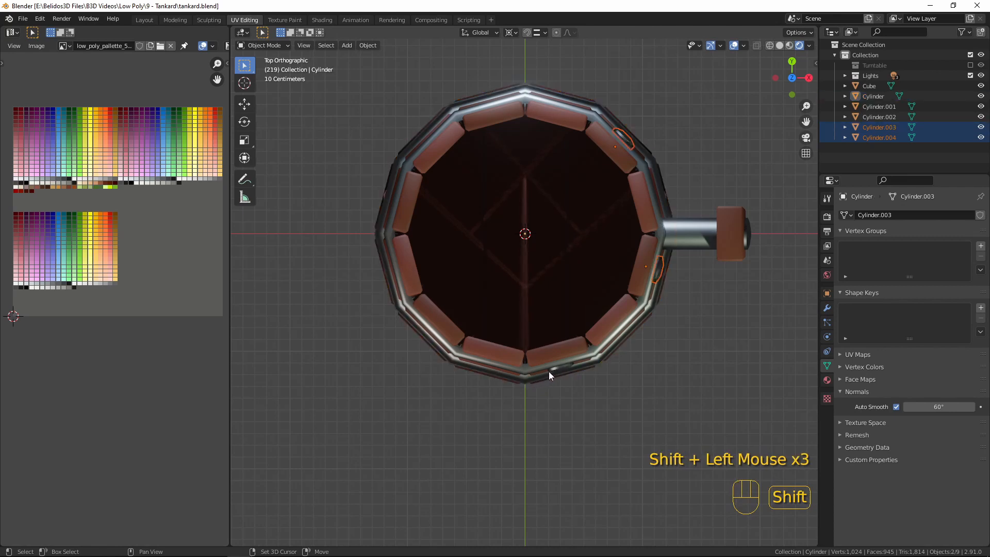
pyautogui.keyDown('shift'); pyautogui.click(549, 371); pyautogui.keyUp('shift')
pyautogui.keyDown('shift'); pyautogui.click(551, 370); pyautogui.keyUp('shift')
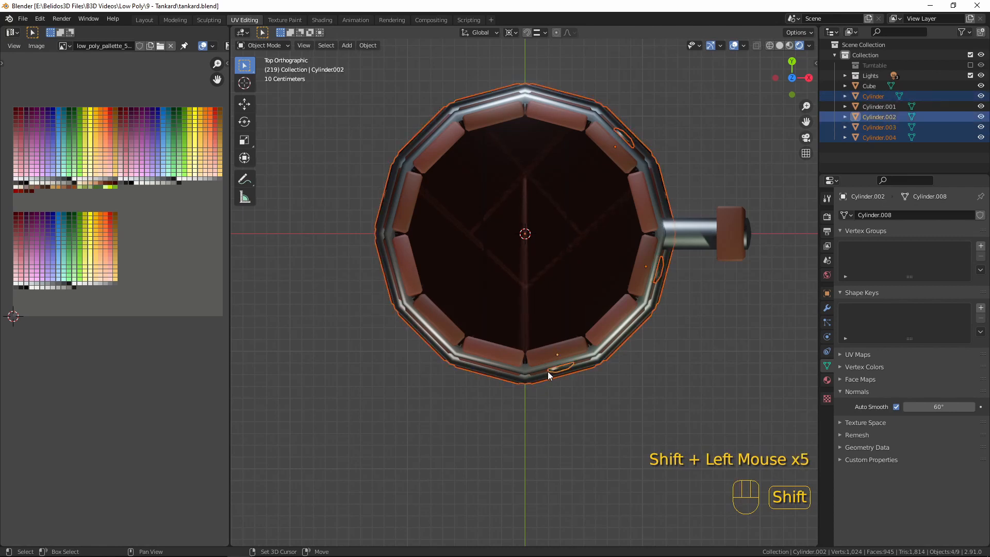
pyautogui.keyDown('shift'); pyautogui.click(528, 381); pyautogui.keyUp('shift')
pyautogui.keyDown('shift'); pyautogui.click(528, 380); pyautogui.keyUp('shift')
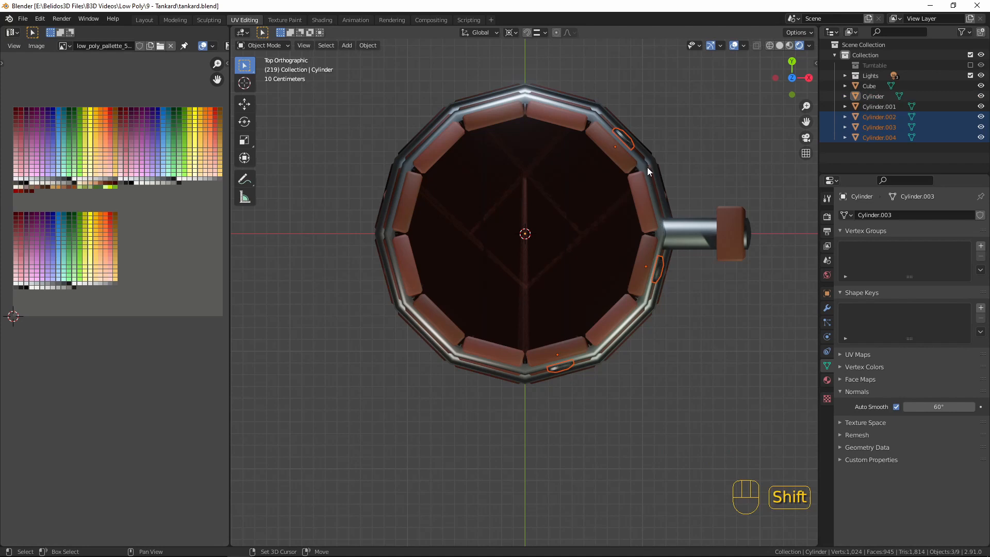
pyautogui.keyDown('shift'); pyautogui.click(624, 139); pyautogui.keyUp('shift')
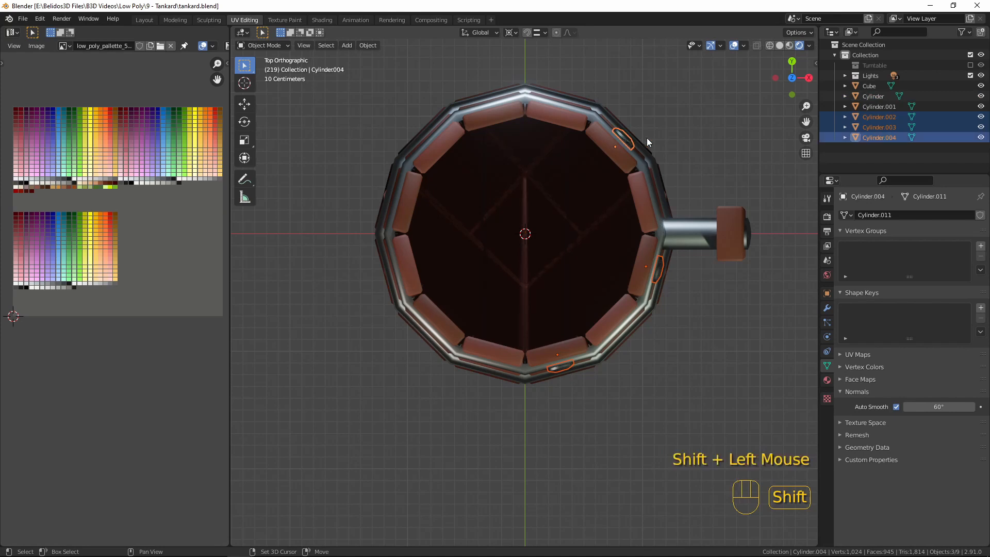
pyautogui.hotkey('shift', 'd')
pyautogui.press('Escape')
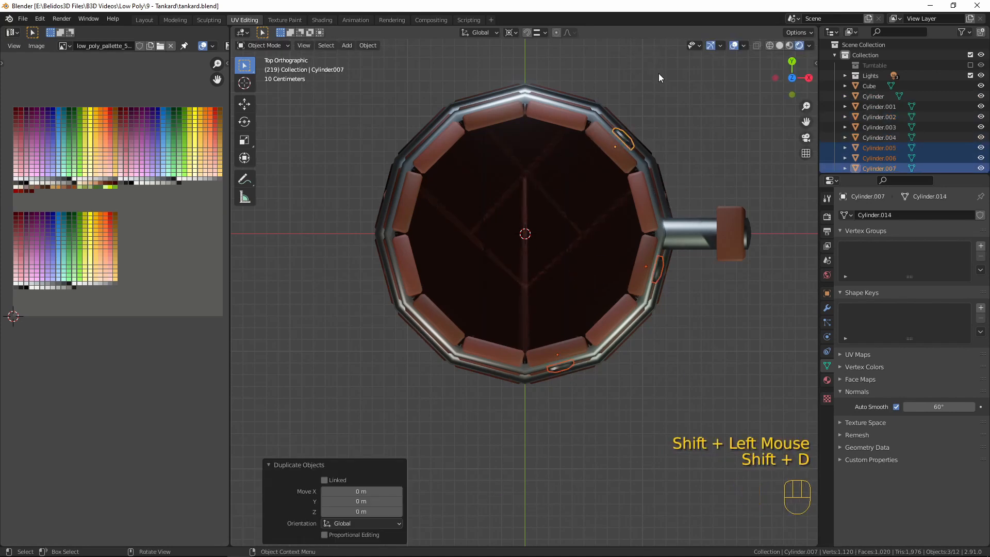
pyautogui.press('r')
pyautogui.press('x')
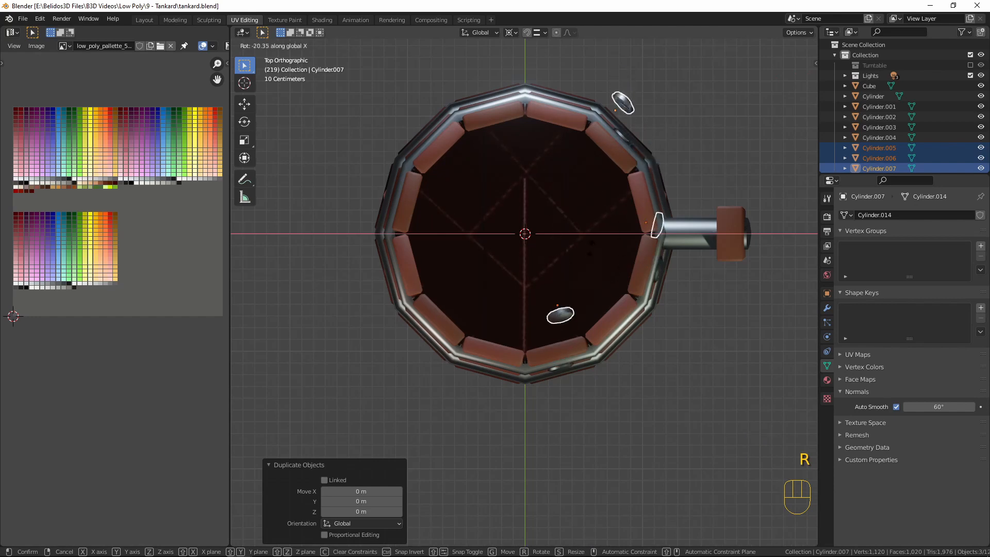
pyautogui.press('z')
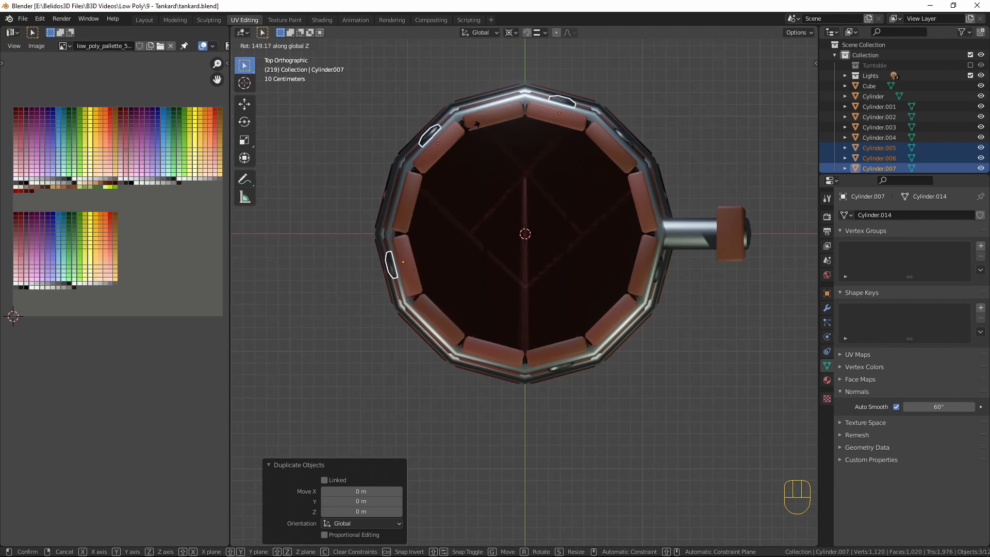
pyautogui.click(413, 240)
# Step: Rotate the three copied rivets about 31.4° further around Z in top view so they sit on the opposite band faces
pyautogui.moveTo(449, 287); pyautogui.dragTo(515, 308, button='middle')
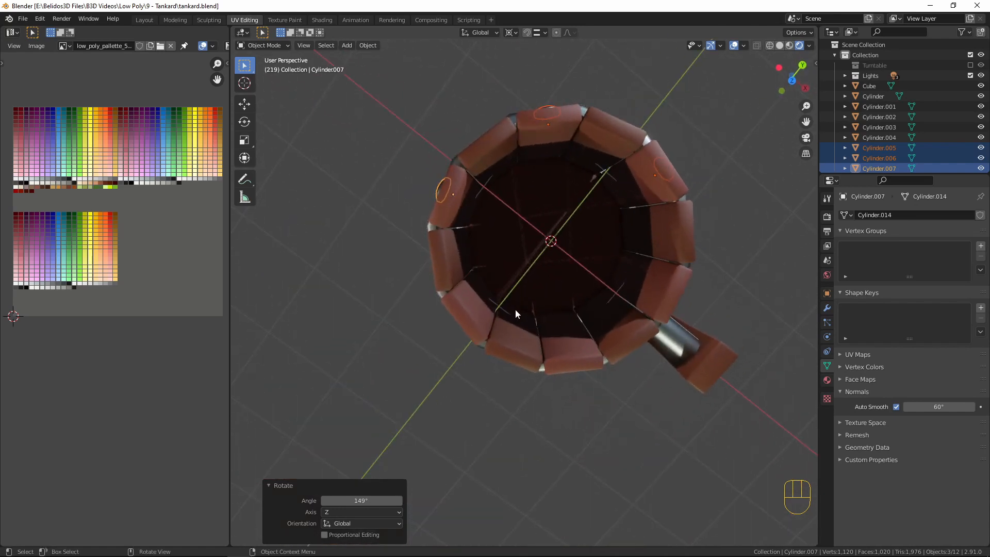
pyautogui.press('KP_7')
pyautogui.press('r')
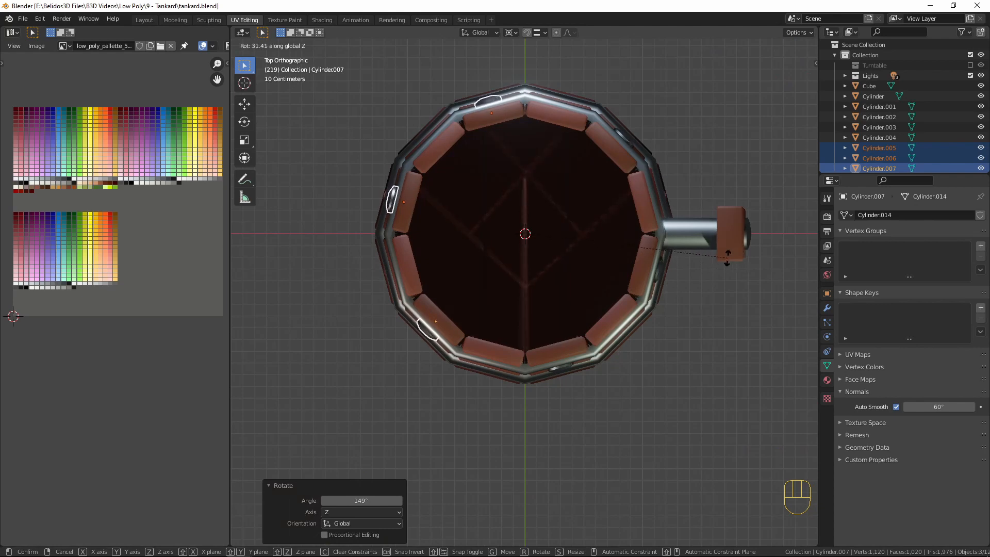
pyautogui.click(727, 257)
# Step: Clear the selection and delete the upper-band rivet next to the handle joint
pyautogui.scroll(-4, 540, 312)
pyautogui.moveTo(541, 312); pyautogui.dragTo(583, 274, button='middle')
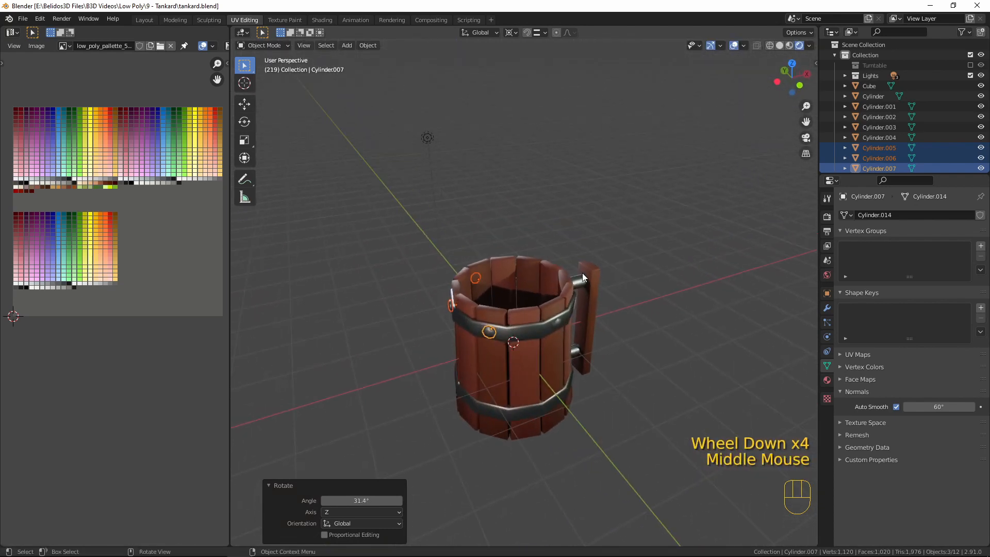
pyautogui.press('a')
pyautogui.press('a')
pyautogui.press('a')
pyautogui.press('Tab')
pyautogui.press('Tab')
pyautogui.moveTo(616, 374); pyautogui.dragTo(663, 372, button='middle')
pyautogui.scroll(1, 563, 342)
pyautogui.scroll(3, 563, 343)
pyautogui.press('Tab')
pyautogui.press('Tab')
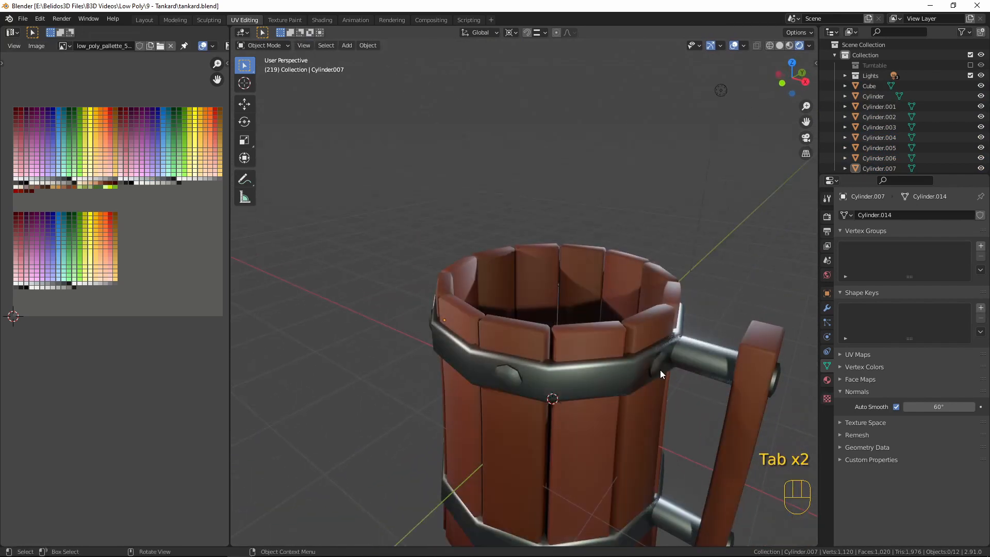
pyautogui.click(659, 367)
pyautogui.press('x')
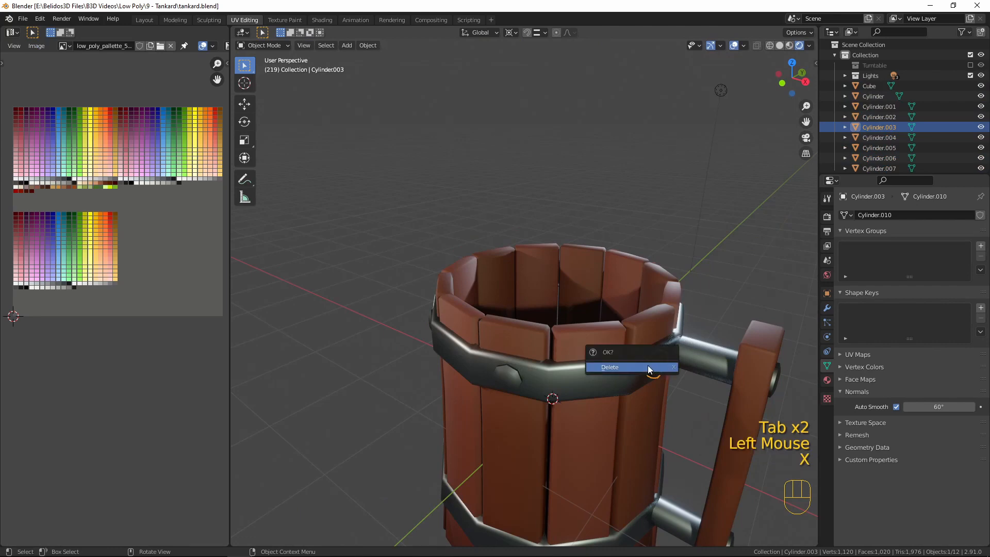
pyautogui.click(647, 365)
# Step: Duplicate the original front rivet and move the copy about 1.789 m down along Z onto the lower band in front view
pyautogui.moveTo(648, 364); pyautogui.dragTo(237, 381, button='middle')
pyautogui.scroll(-3, 221, 371)
pyautogui.scroll(-6, 530, 346)
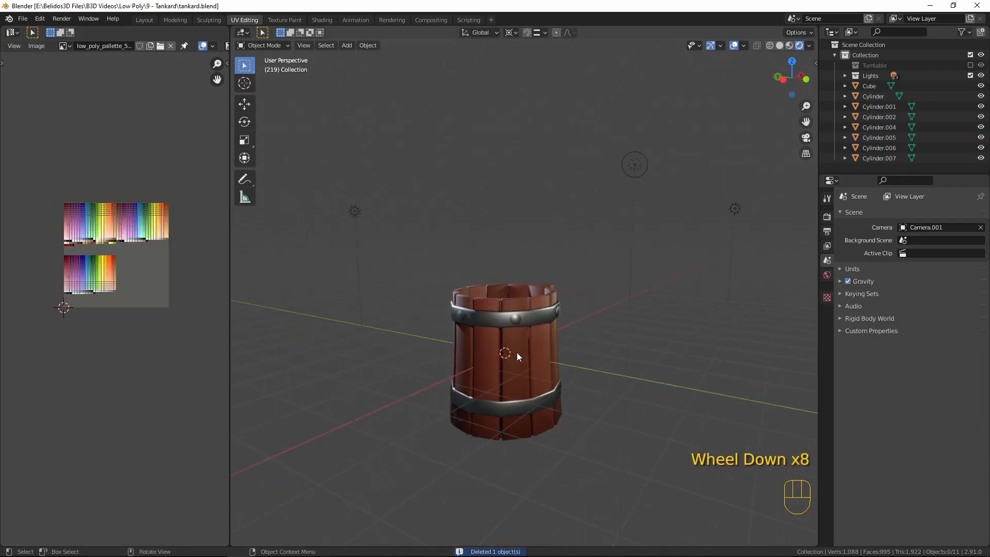
pyautogui.moveTo(542, 351); pyautogui.dragTo(503, 329, button='middle')
pyautogui.click(527, 314)
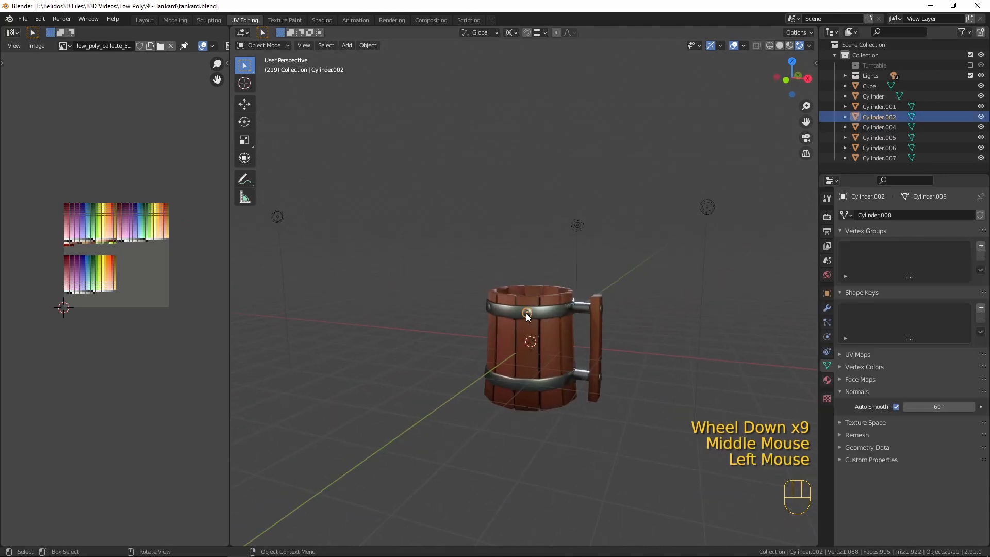
pyautogui.hotkey('shift', 'd')
pyautogui.rightClick(586, 332)
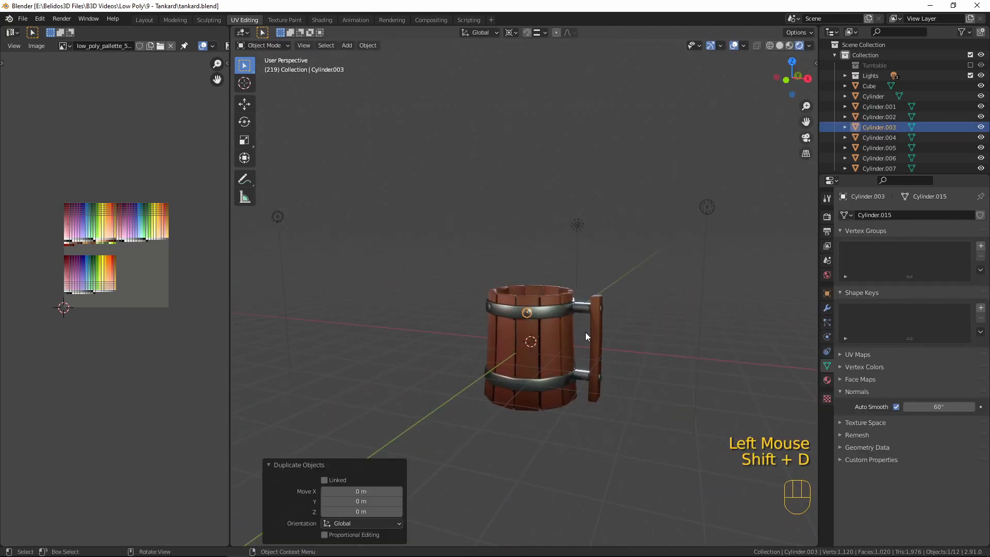
pyautogui.press('KP_1')
pyautogui.scroll(3, 586, 323)
pyautogui.press('g')
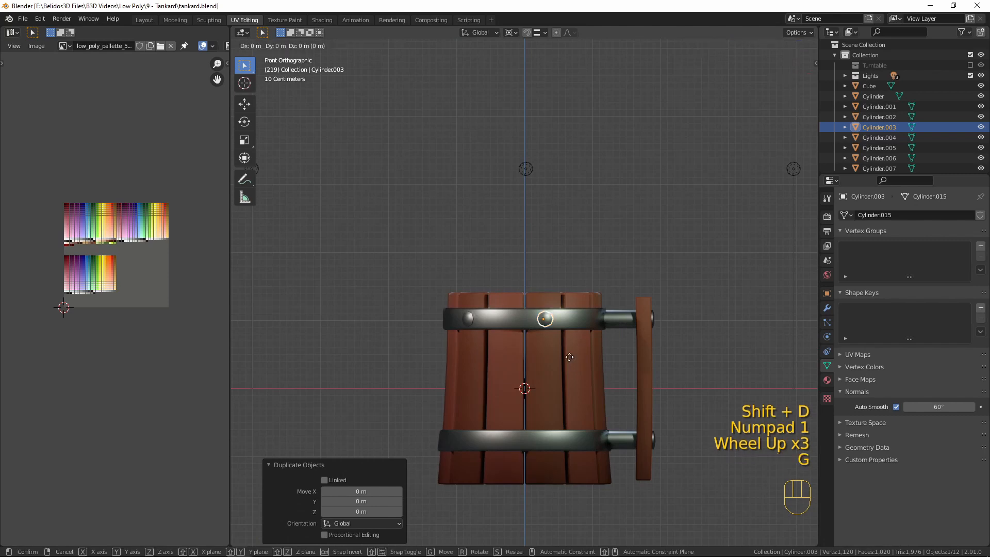
pyautogui.press('z')
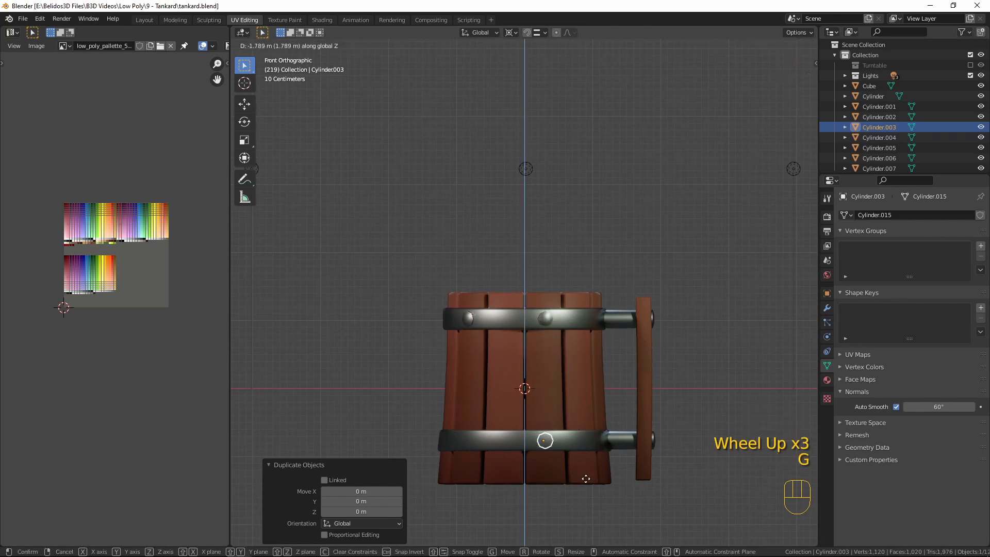
pyautogui.click(586, 479)
pyautogui.press('ctrl')
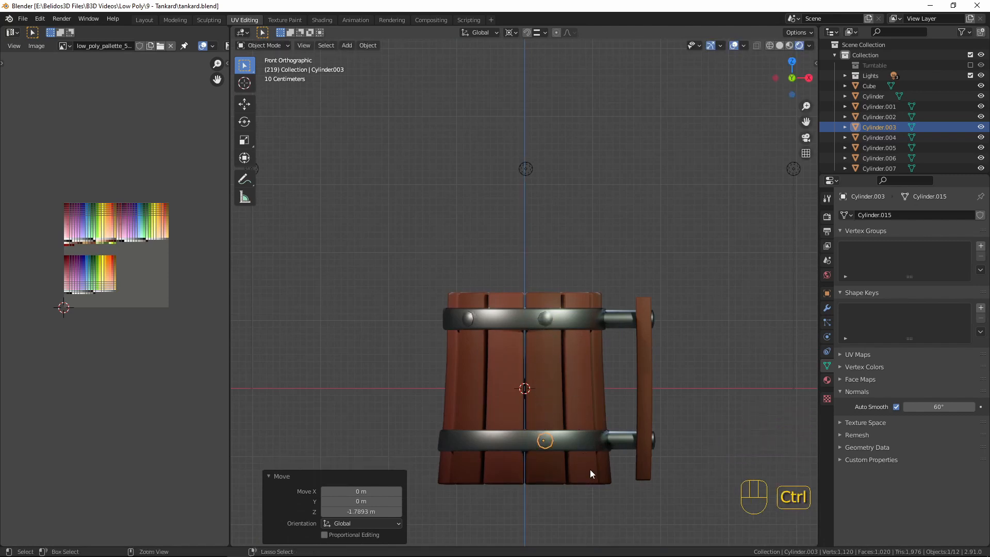
# Step: Move the lower-band rivet outward about 0.022 m in X and -0.087 m in Y onto the band's face in bottom view
pyautogui.press('ctrl+KP_7')
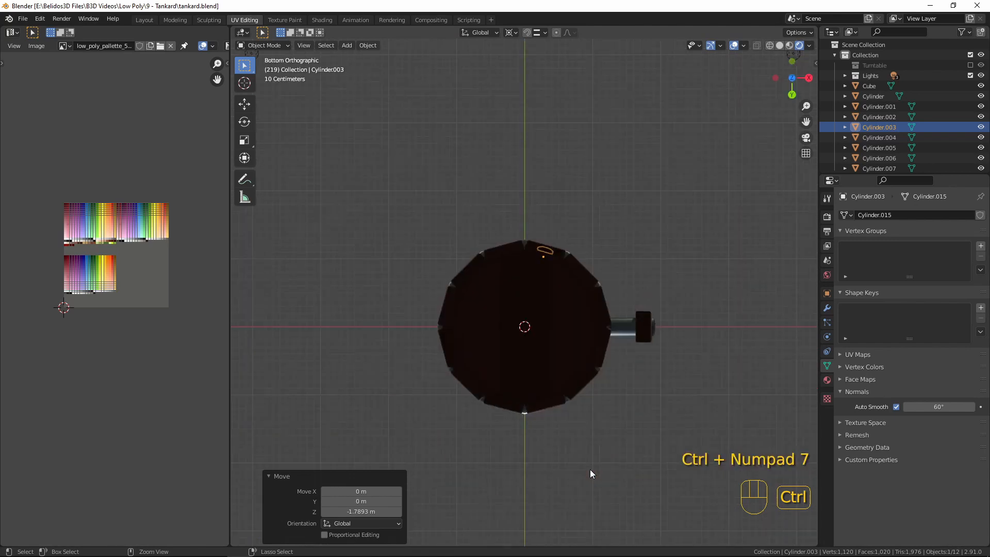
pyautogui.scroll(5, 575, 382)
pyautogui.keyDown('shift'); pyautogui.moveTo(589, 338); pyautogui.dragTo(484, 442, button='middle'); pyautogui.keyUp('shift')
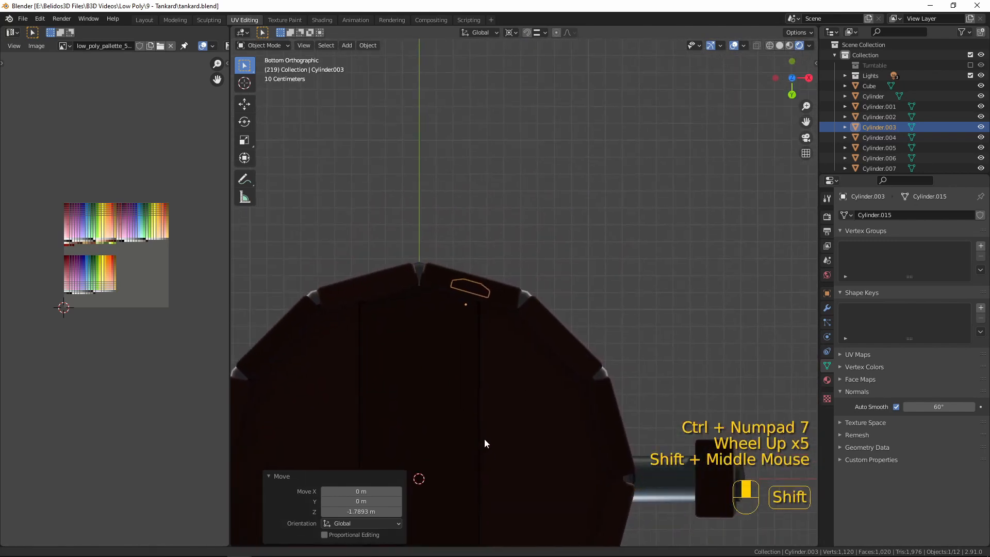
pyautogui.press('g')
pyautogui.press('shift')
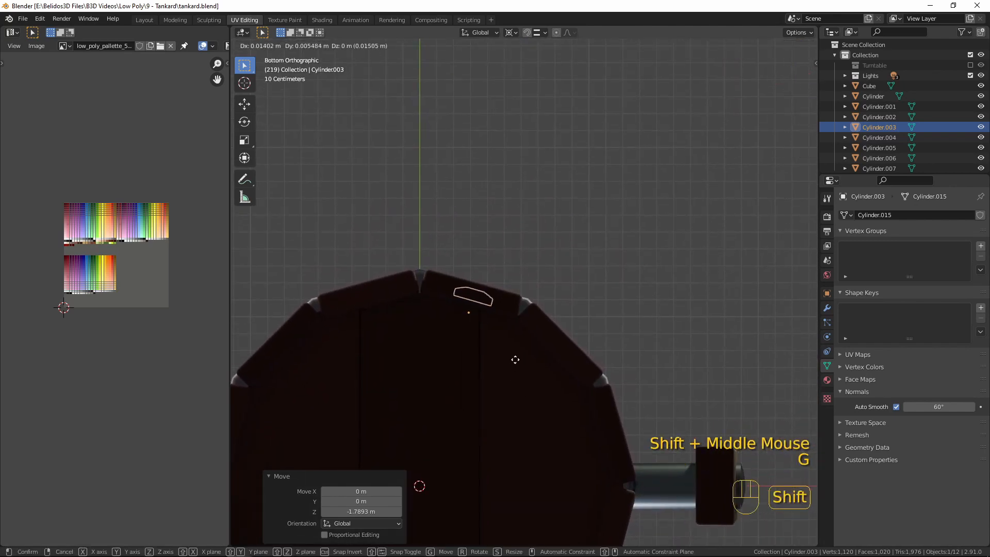
pyautogui.click(529, 205)
pyautogui.moveTo(530, 205); pyautogui.dragTo(640, 407, button='middle')
pyautogui.scroll(-3, 598, 357)
# Step: Duplicate the lower-band rivet in place and rotate the copy around Z in top view onto the band face near the handle
pyautogui.press('KP_7')
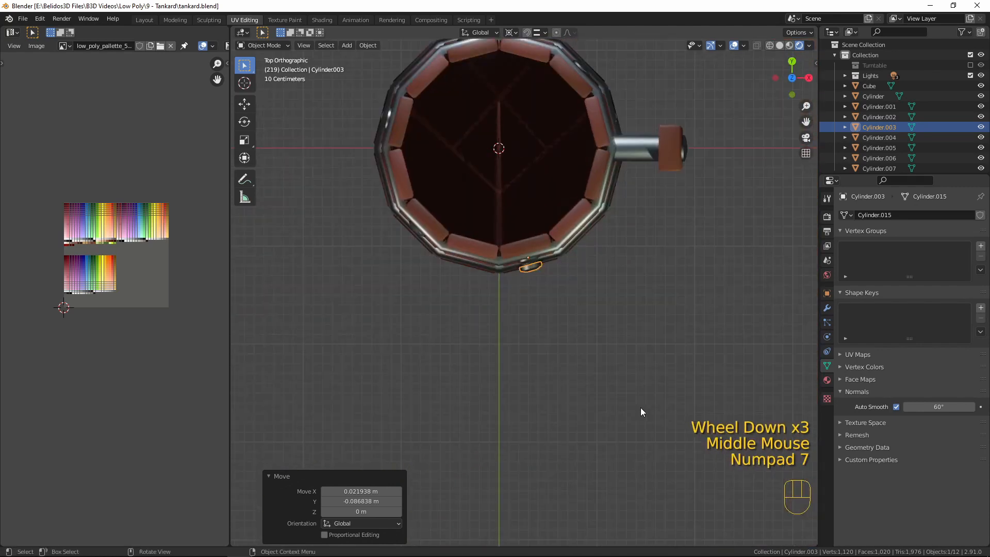
pyautogui.keyDown('shift'); pyautogui.moveTo(593, 273); pyautogui.dragTo(545, 311, button='middle'); pyautogui.keyUp('shift')
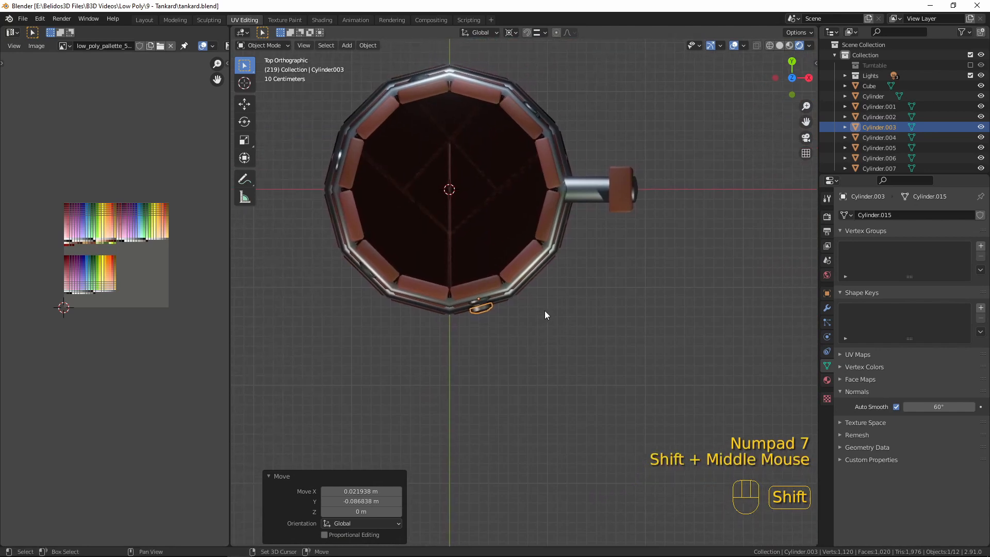
pyautogui.hotkey('shift', 'd')
pyautogui.rightClick(562, 272)
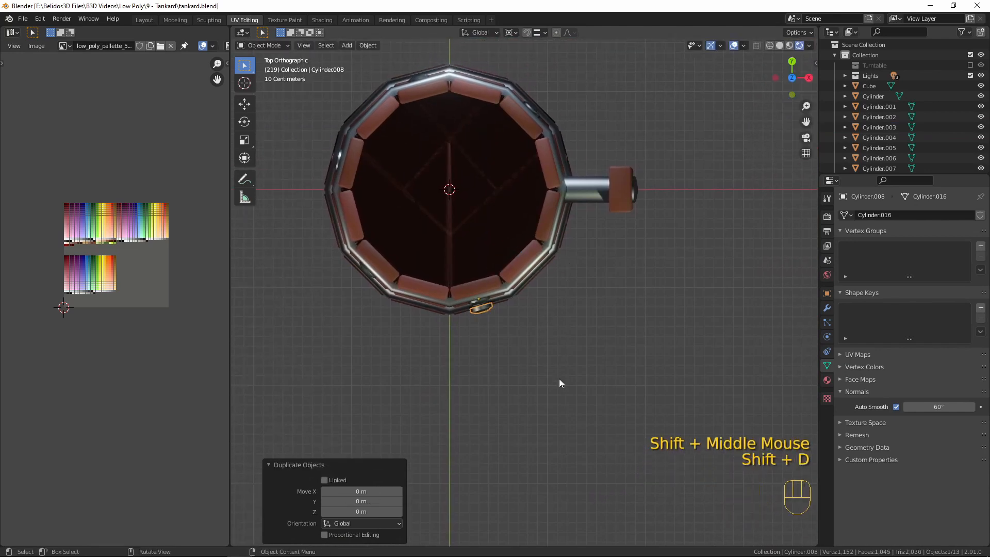
pyautogui.press('r')
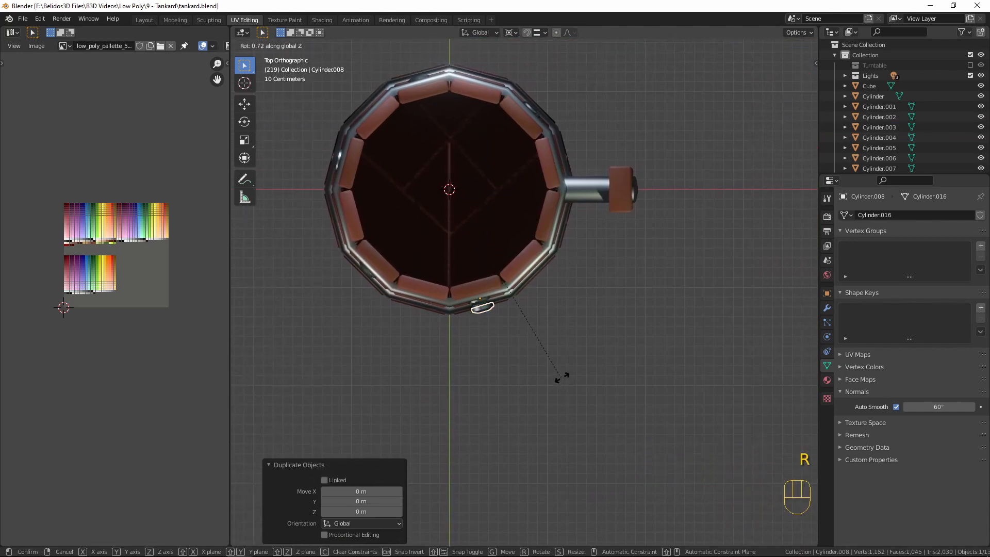
pyautogui.click(697, 202)
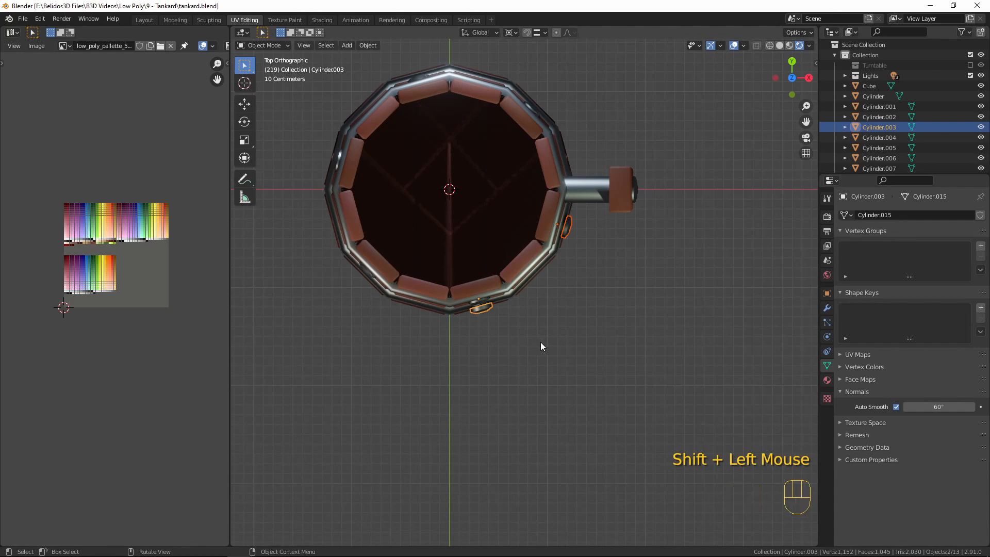
# Step: Select both lower-band rivets, duplicate them in place and rotate the copies about 121° around Z
pyautogui.hotkey('shift', 'd')
pyautogui.rightClick(561, 345)
pyautogui.press('r')
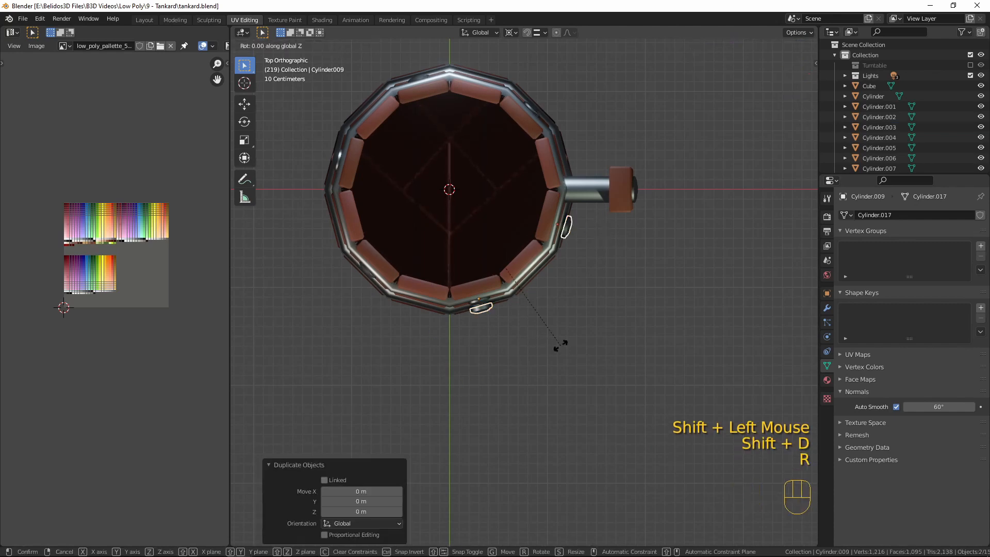
pyautogui.click(521, 526)
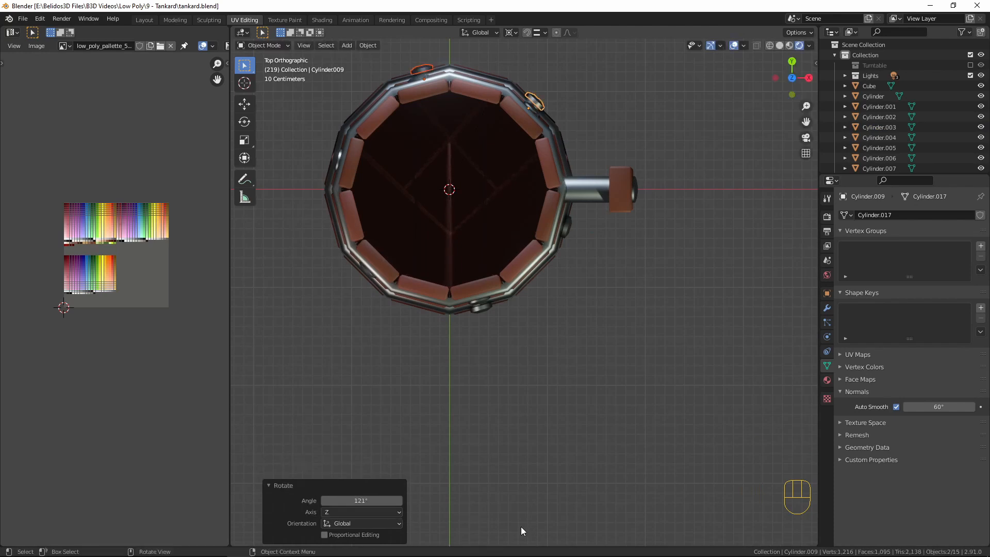
# Step: Duplicate the two rotated rivets in place and rotate the new copies about 119° around Z onto the remaining band faces
pyautogui.hotkey('shift', 'd')
pyautogui.rightClick(515, 288)
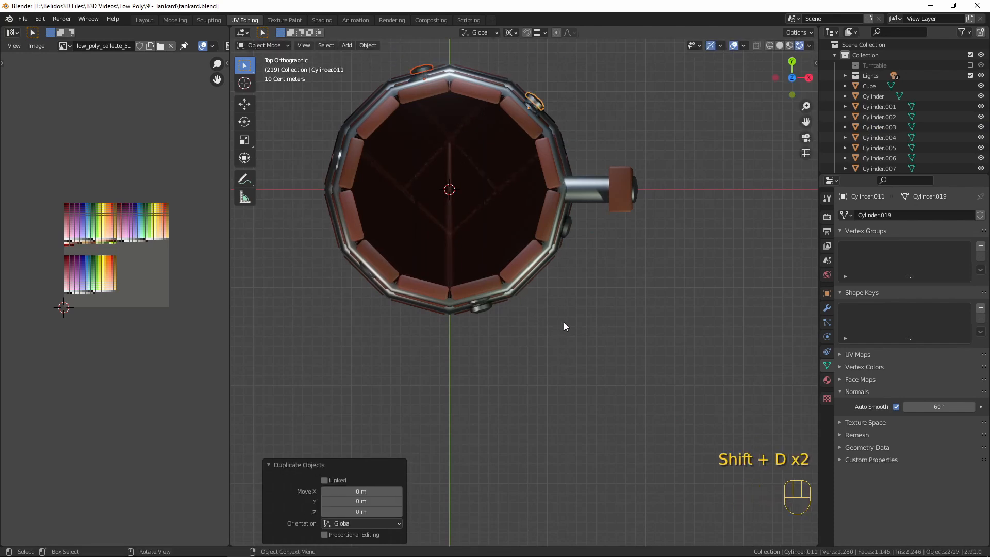
pyautogui.press('r')
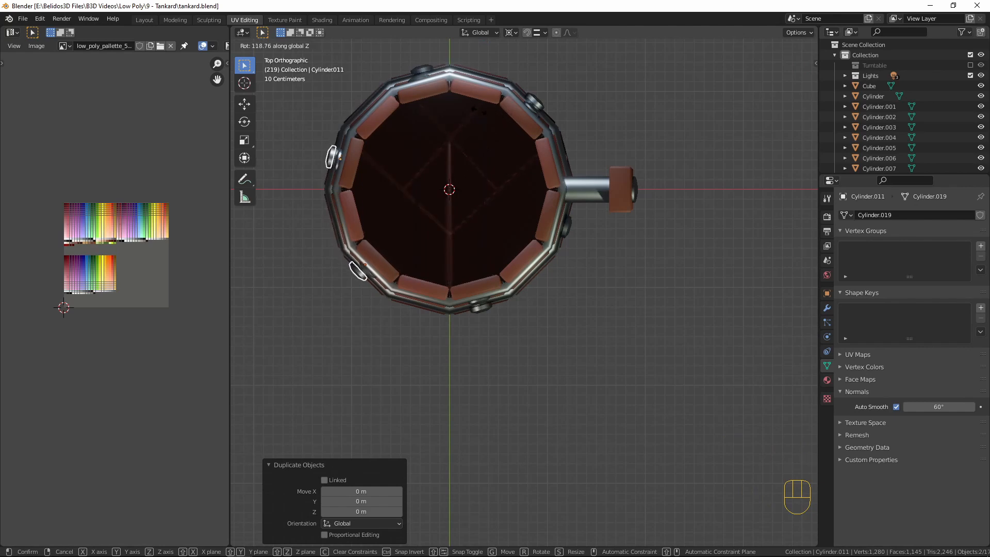
pyautogui.click(549, 209)
# Step: Delete the lower-band rivet next to the handle joint
pyautogui.moveTo(549, 209); pyautogui.dragTo(596, 381, button='middle')
pyautogui.click(581, 361)
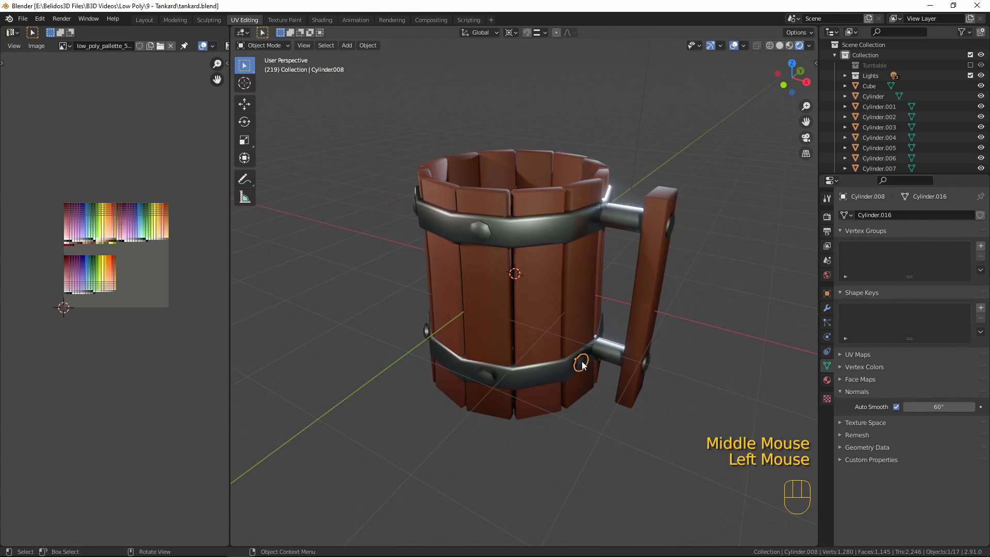
pyautogui.press('x')
pyautogui.click(580, 360)
pyautogui.scroll(-4, 559, 346)
pyautogui.moveTo(559, 346); pyautogui.dragTo(531, 373, button='middle')
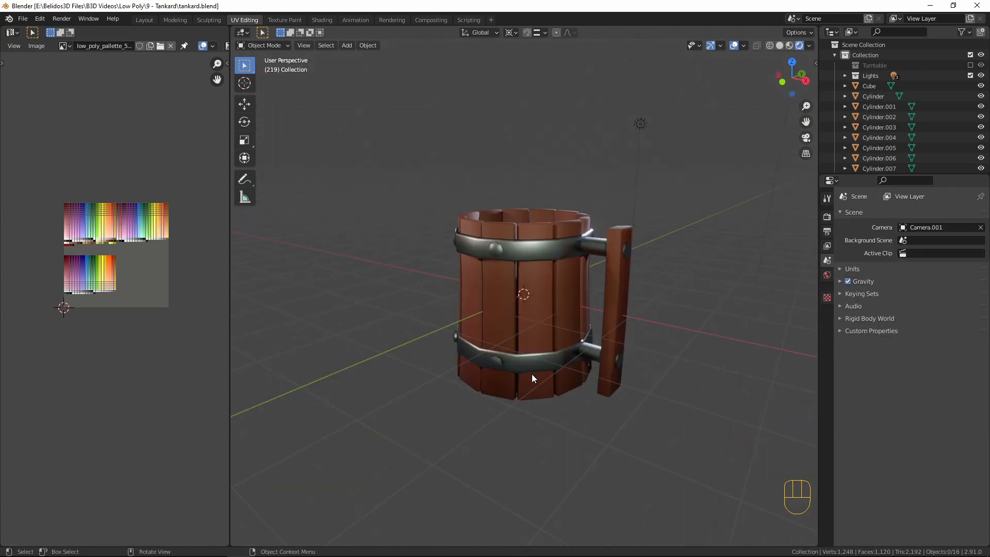